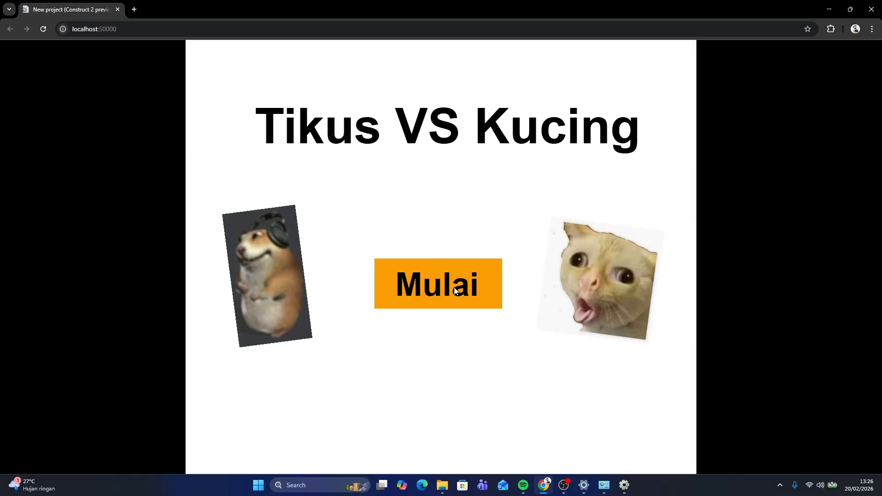
# Start the game from the title screen and steer the hamster through the maze while avoiding the cat
pyautogui.click(454, 288)
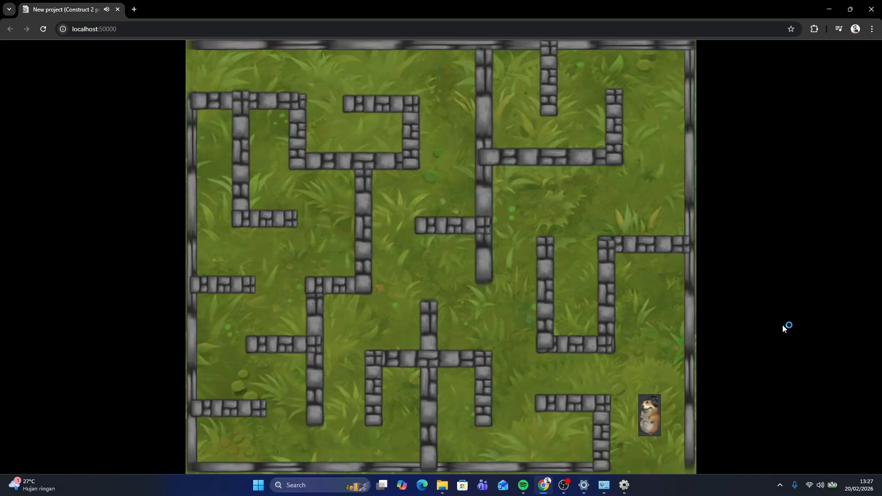
pyautogui.press('Up')
pyautogui.press('Up')
pyautogui.press('Left')
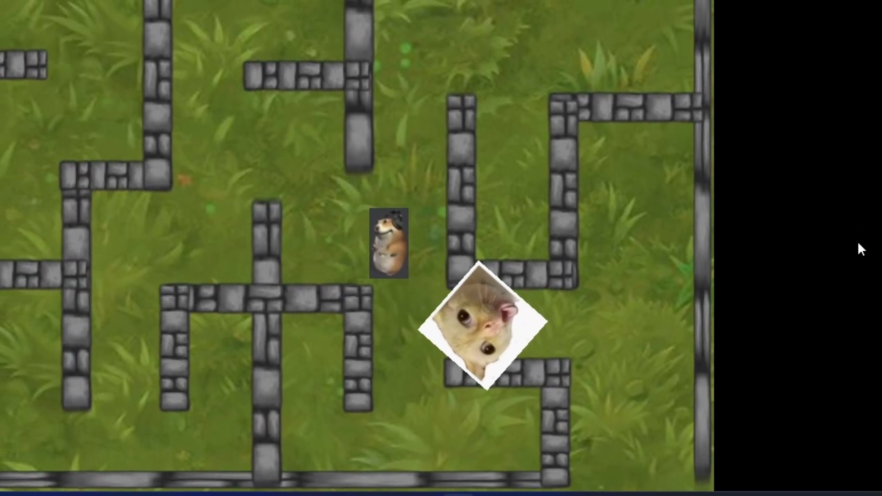
pyautogui.press('Left')
pyautogui.press('Up')
pyautogui.press('Right')
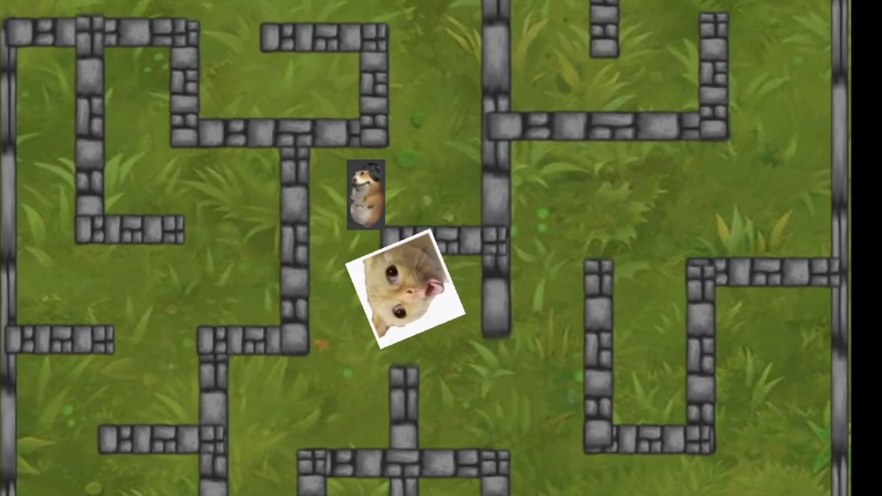
pyautogui.press('Up')
pyautogui.press('Left')
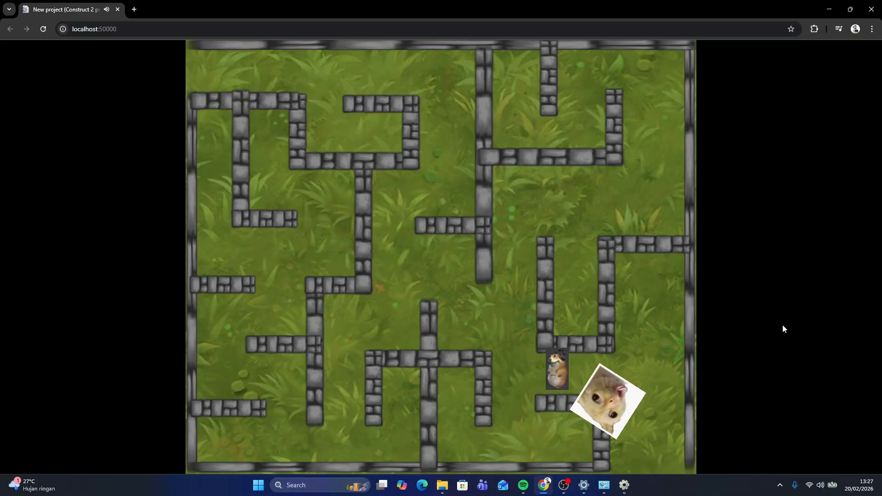
pyautogui.press('Left')
pyautogui.press('Up')
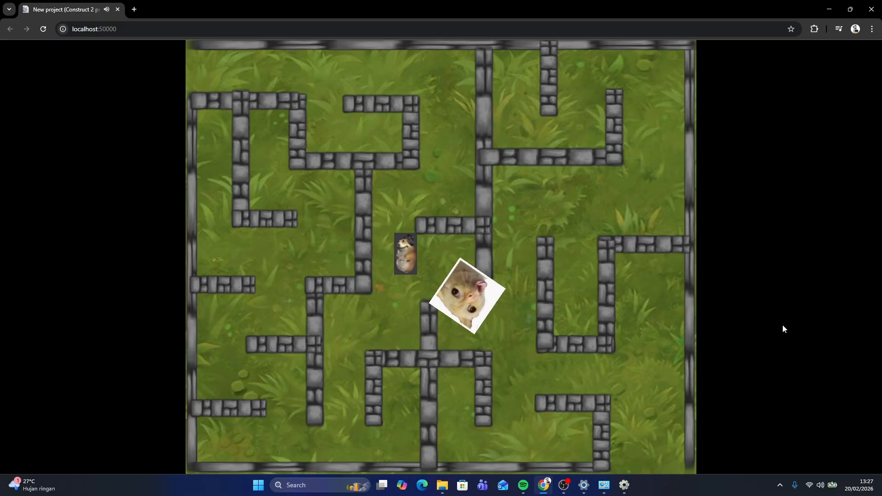
pyautogui.press('Left')
pyautogui.press('Up')
# Steer the hamster through the maze again to reach the top-left exit
pyautogui.press('Up')
pyautogui.press('Left')
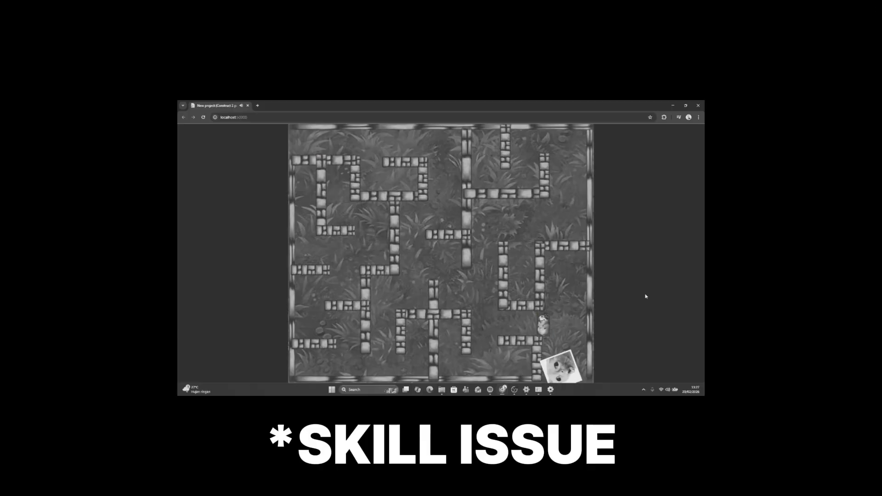
pyautogui.press('Left')
pyautogui.press('Up')
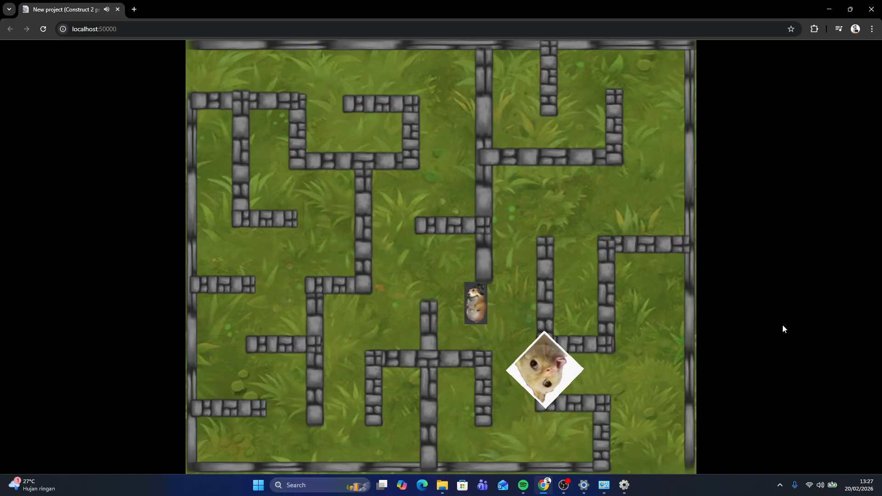
pyautogui.press('Right')
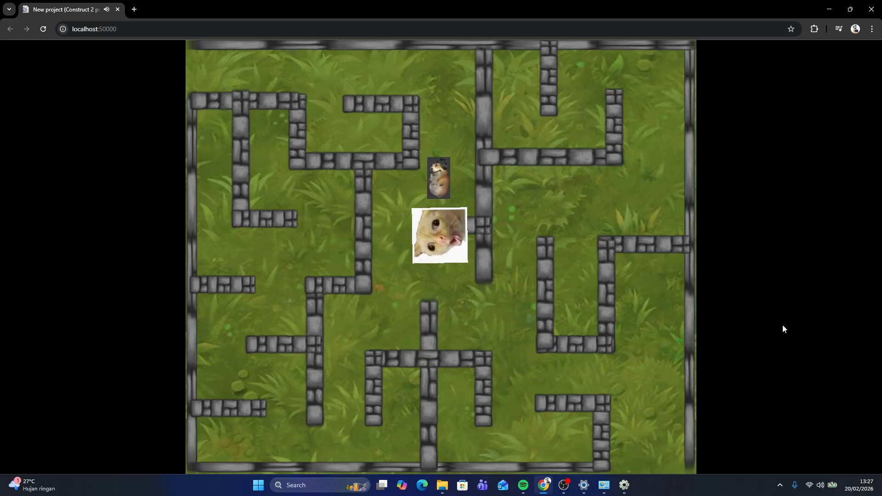
pyautogui.press('Up')
pyautogui.press('Left')
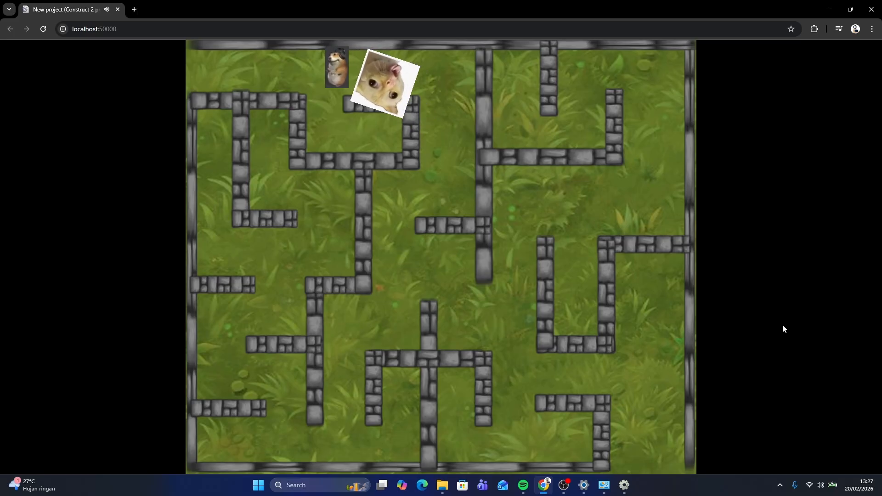
pyautogui.press('Left')
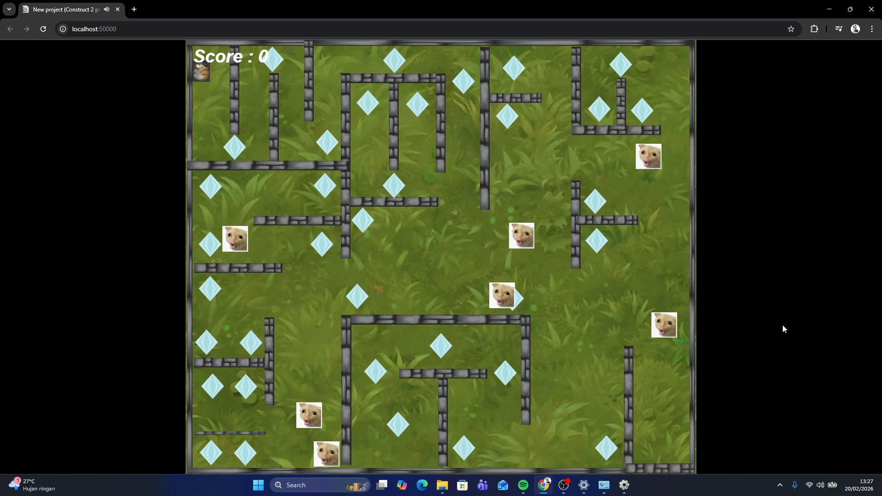
# Move the hamster through the next maze level collecting diamonds while dodging the cats
pyautogui.press('Down')
pyautogui.press('Right')
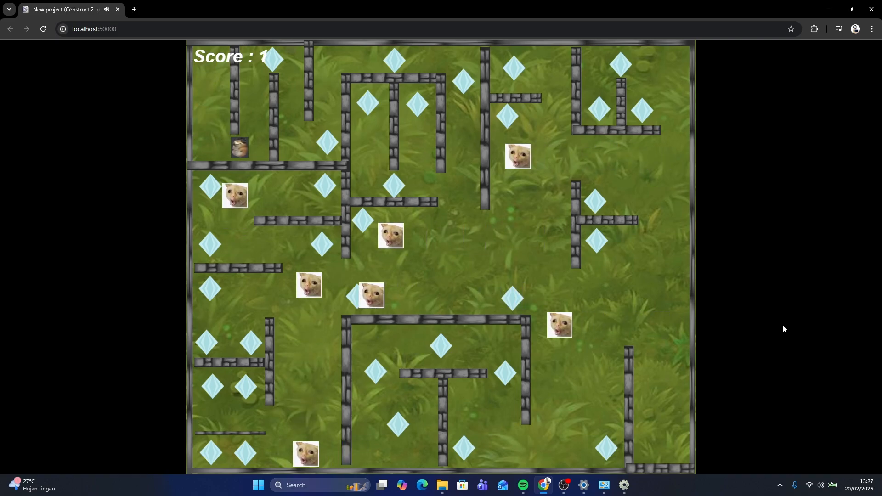
pyautogui.press('Right')
pyautogui.press('Up')
pyautogui.press('Right')
pyautogui.press('Down')
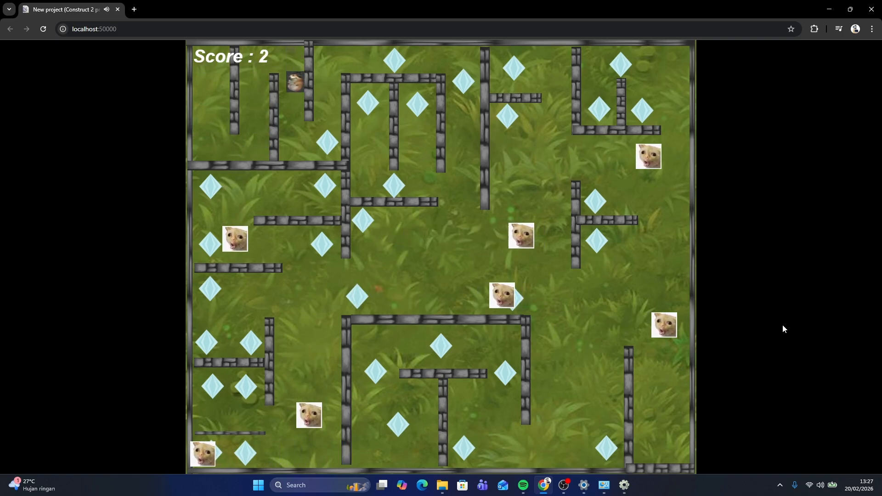
pyautogui.press('Right')
pyautogui.press('Up')
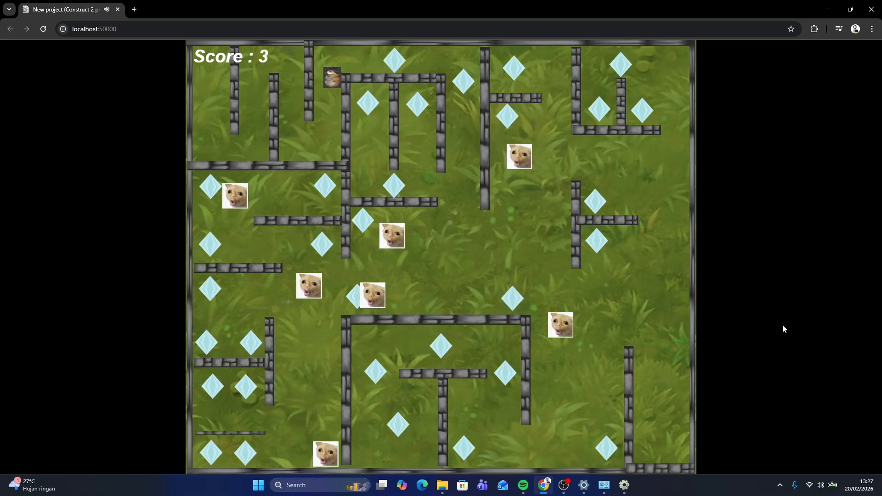
pyautogui.press('Right')
pyautogui.press('Down')
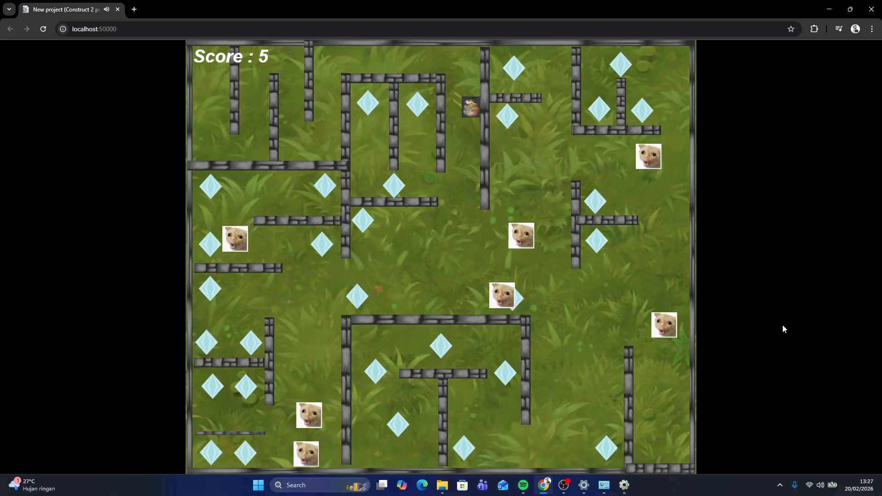
pyautogui.press('Left')
pyautogui.press('Up')
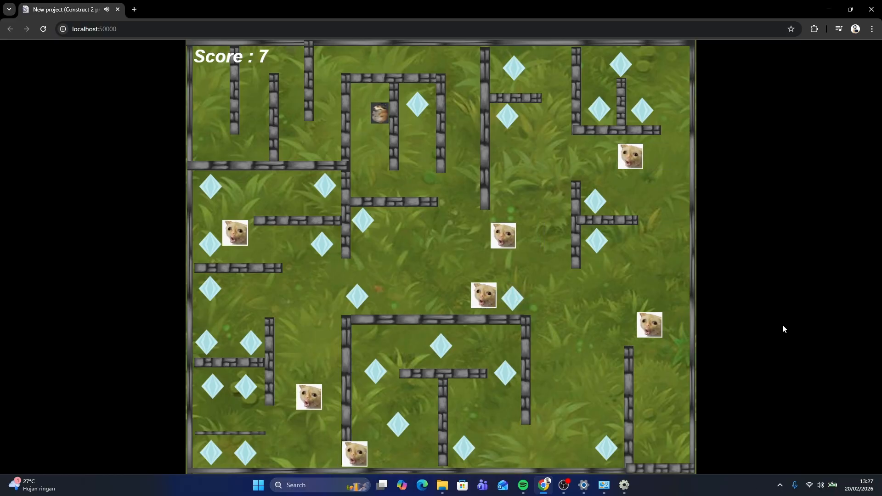
pyautogui.press('Down')
pyautogui.press('Right')
pyautogui.press('Up')
pyautogui.press('Down')
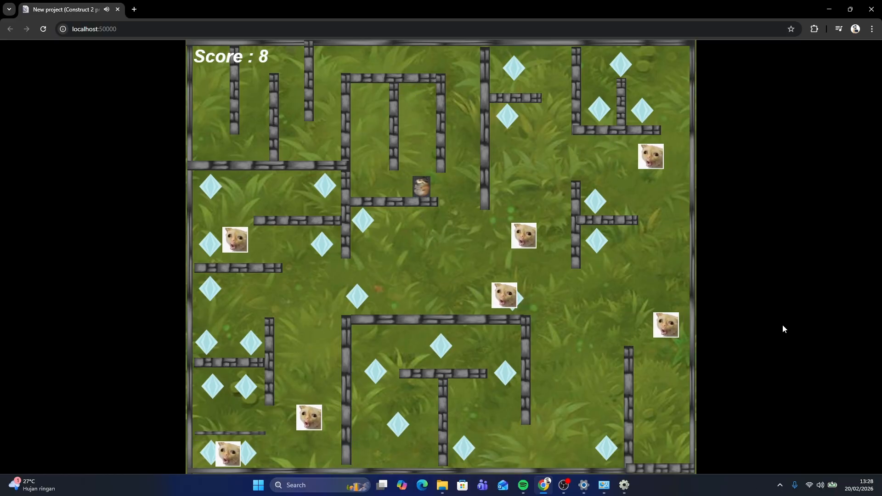
pyautogui.press('Right')
pyautogui.press('Down')
pyautogui.press('Right')
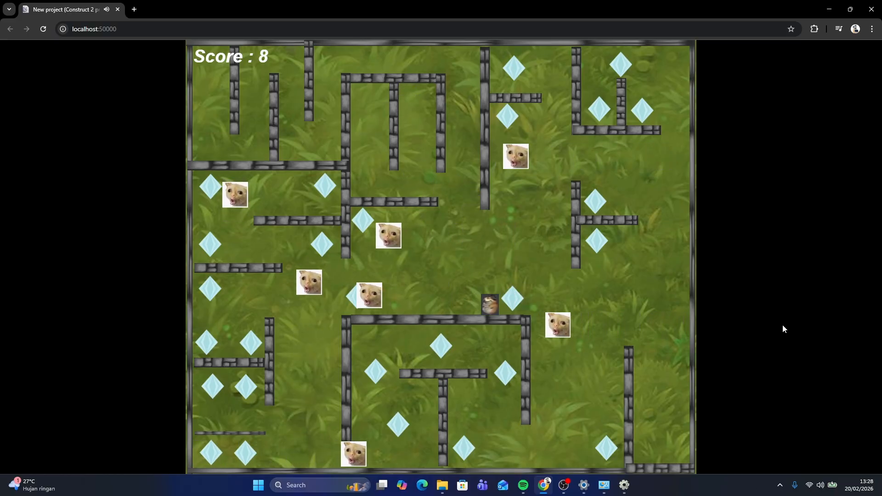
pyautogui.press('Right')
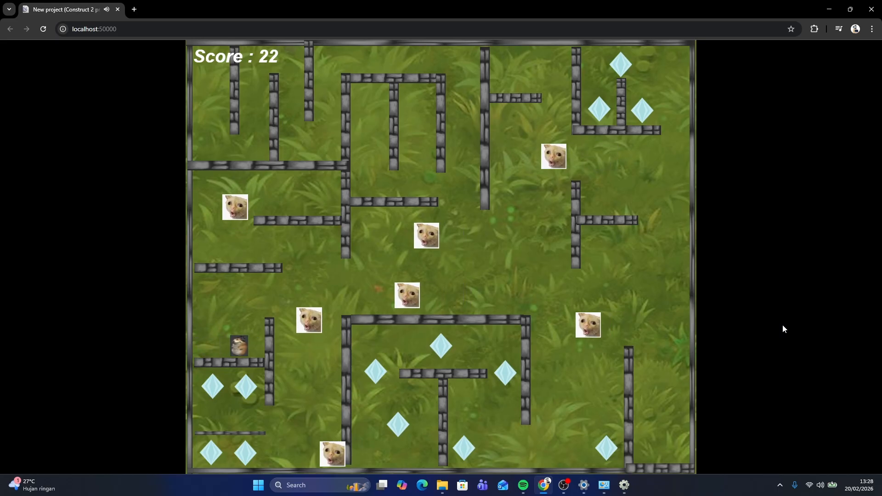
pyautogui.press('Up')
pyautogui.press('Right')
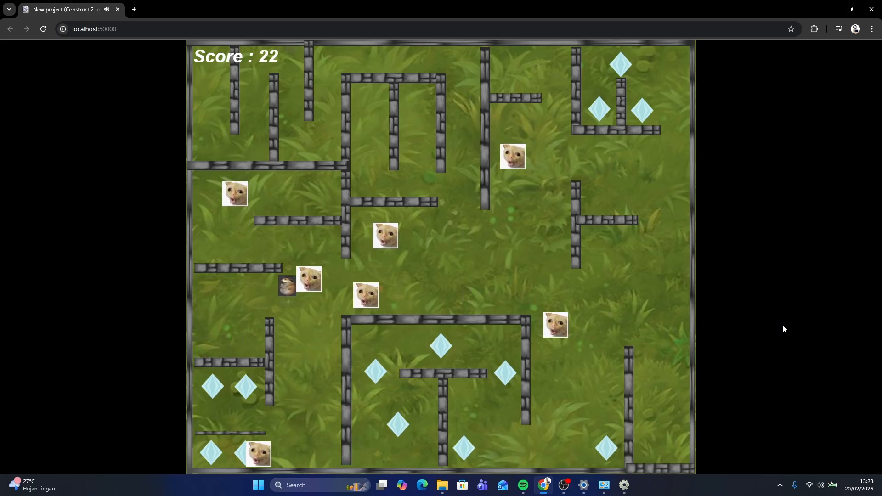
pyautogui.press('Down')
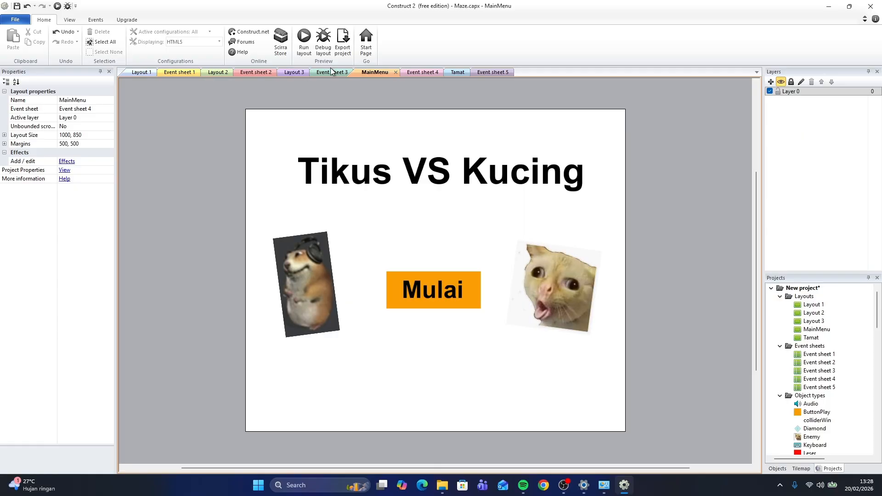
# Open the Layout 3 maze layout in the editor to examine it
pyautogui.click(295, 72)
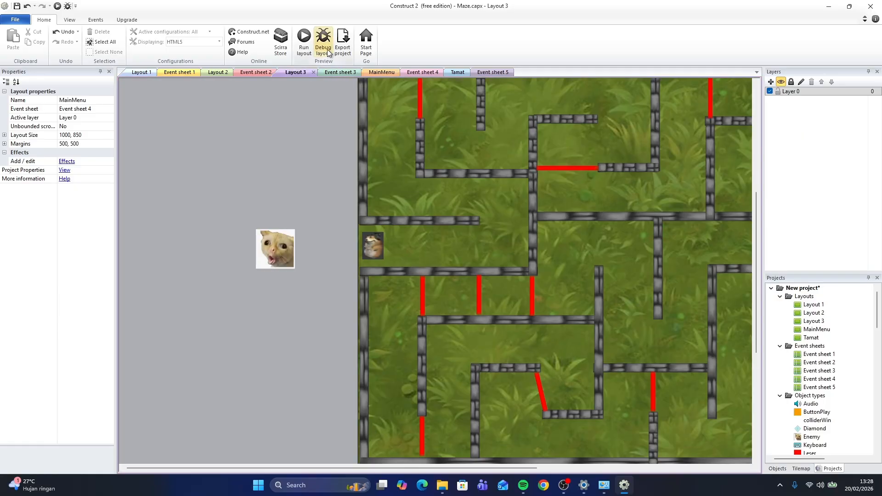
pyautogui.rightClick(463, 183)
pyautogui.click(619, 150)
pyautogui.keyDown('ctrl'); pyautogui.scroll(-5, 528, 141); pyautogui.keyUp('ctrl')
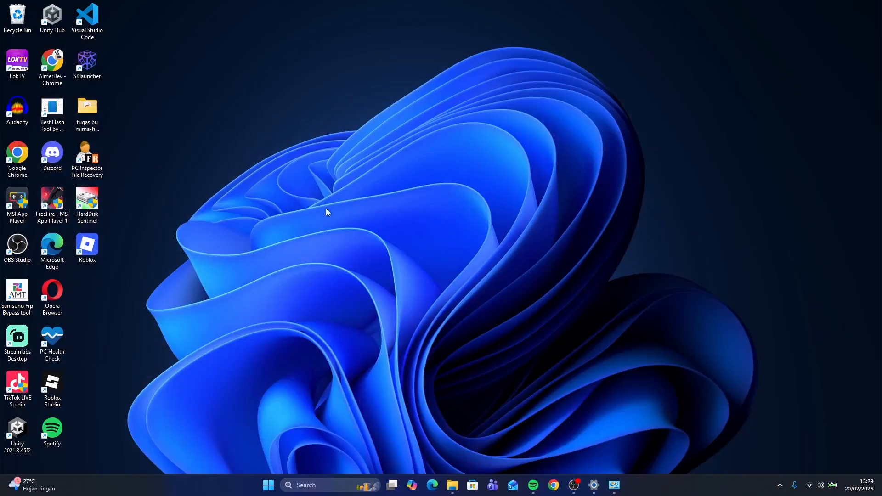
# Search for Construct 2 in the Windows search and launch it
pyautogui.click(335, 482)
pyautogui.write('cons')
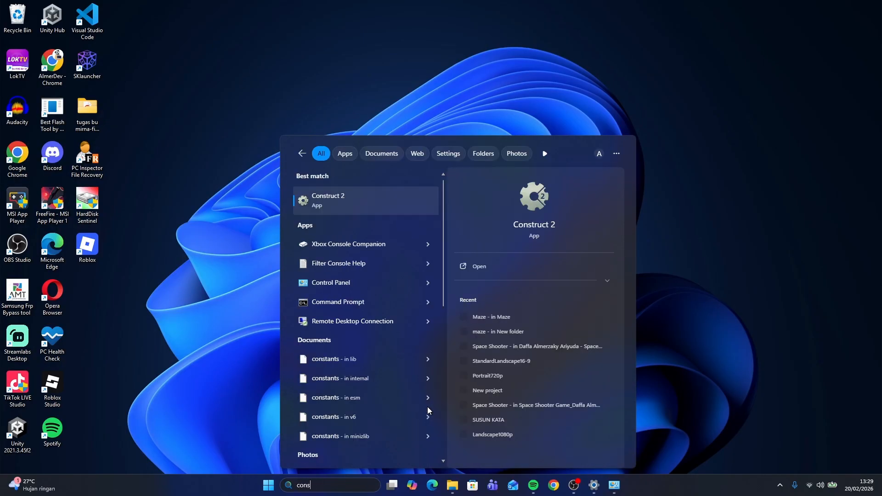
pyautogui.press('Return')
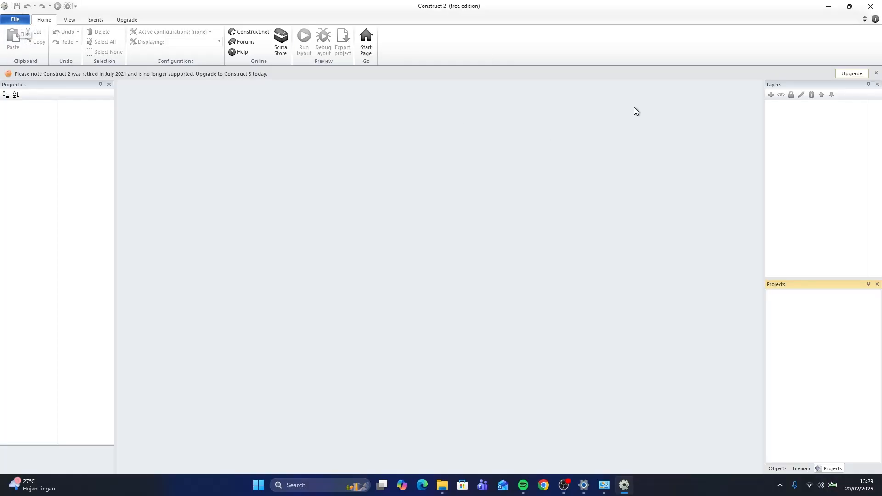
# Create a new project from the New empty project template
pyautogui.click(15, 19)
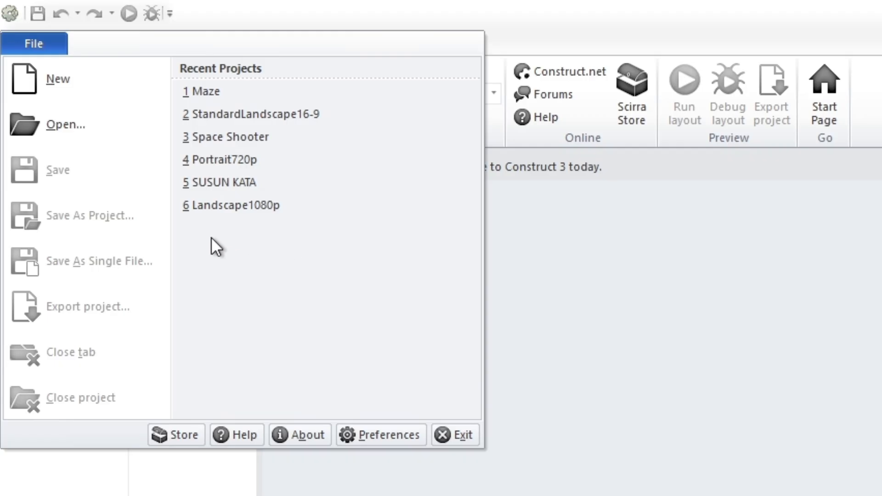
pyautogui.click(88, 77)
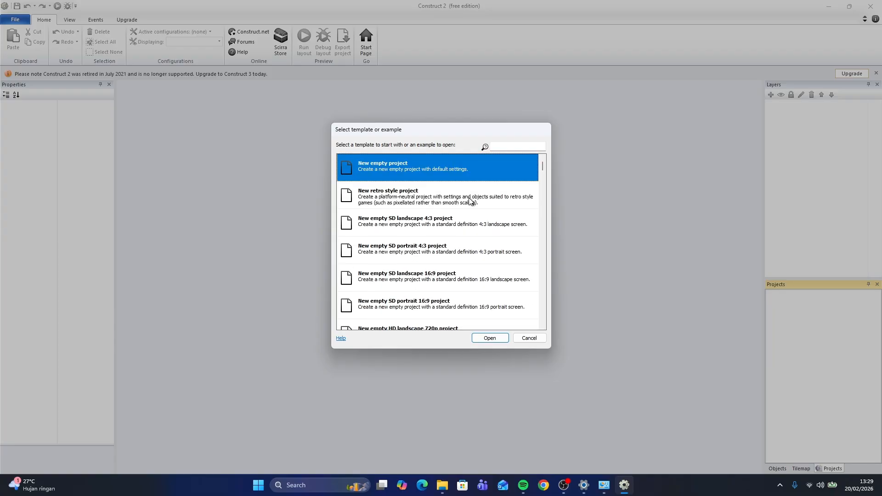
pyautogui.scroll(-3, 471, 201)
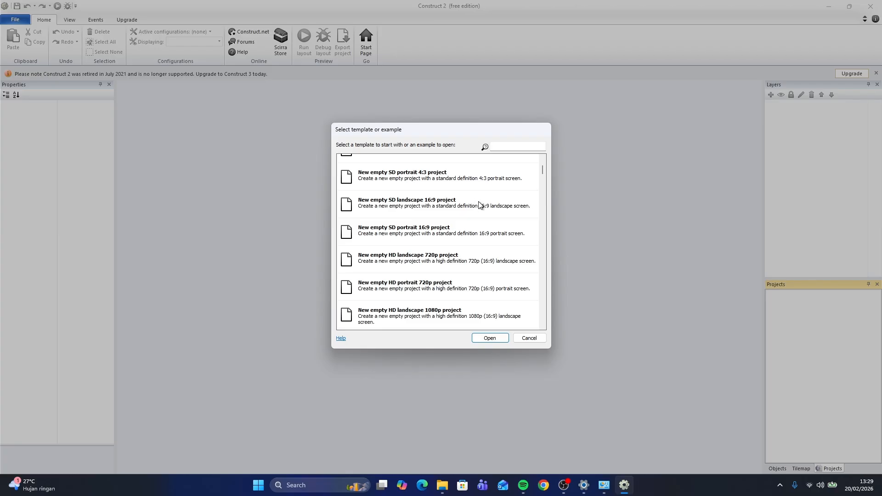
pyautogui.scroll(3, 480, 205)
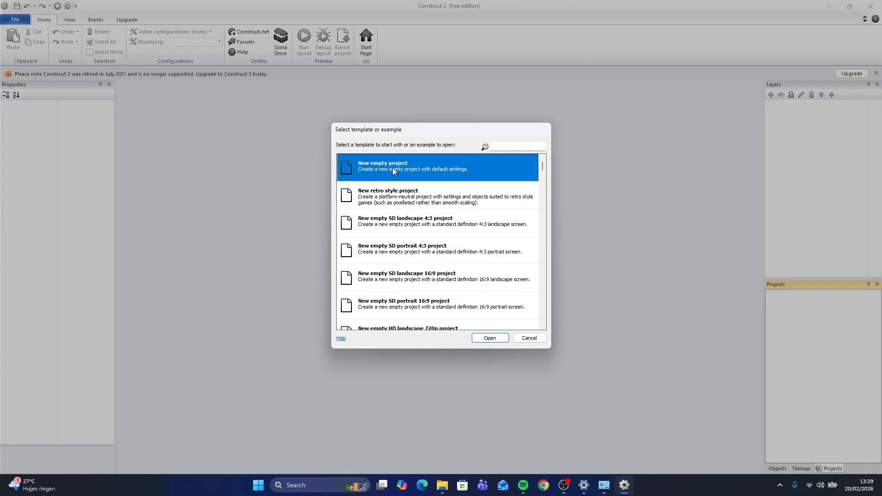
pyautogui.click(488, 338)
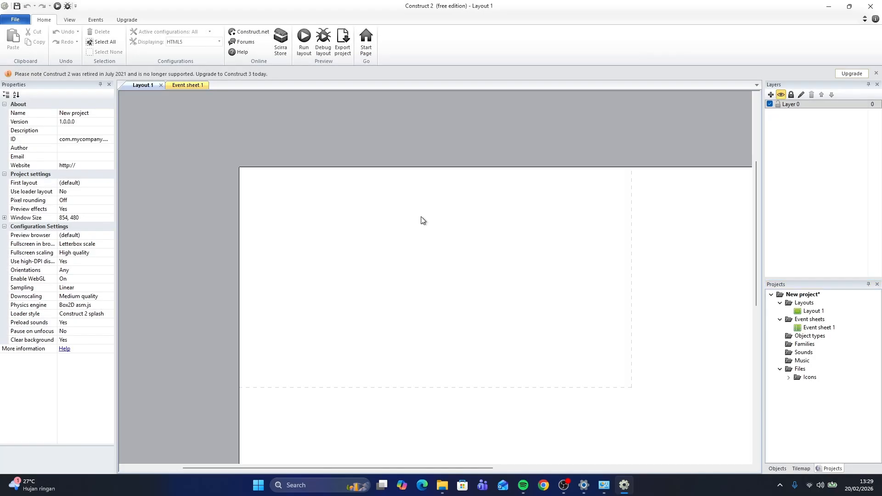
# Zoom in and out on the empty Layout 1 to examine the canvas area
pyautogui.scroll(-1, 482, 199)
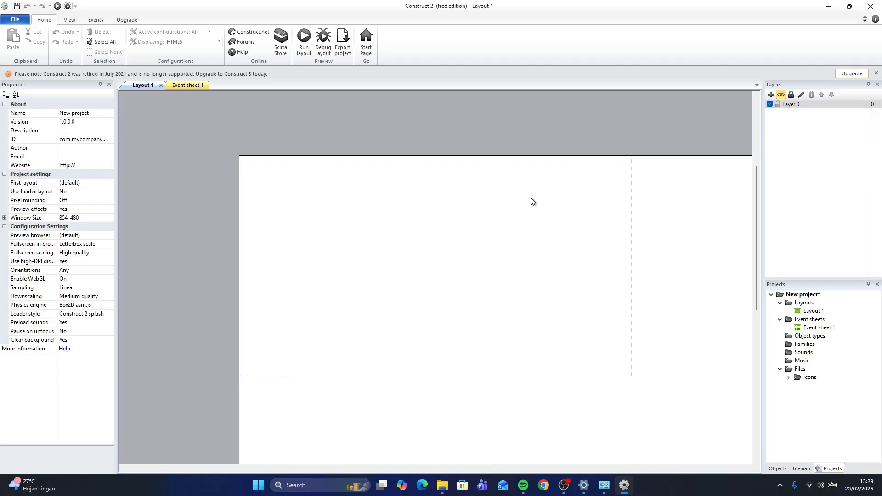
pyautogui.keyDown('ctrl'); pyautogui.scroll(-3, 492, 179); pyautogui.keyUp('ctrl')
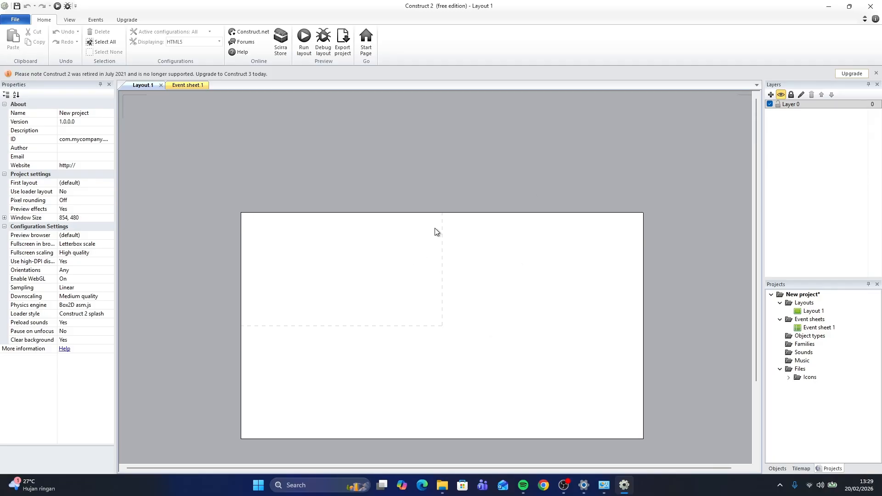
pyautogui.scroll(-3, 471, 152)
pyautogui.scroll(1, 483, 177)
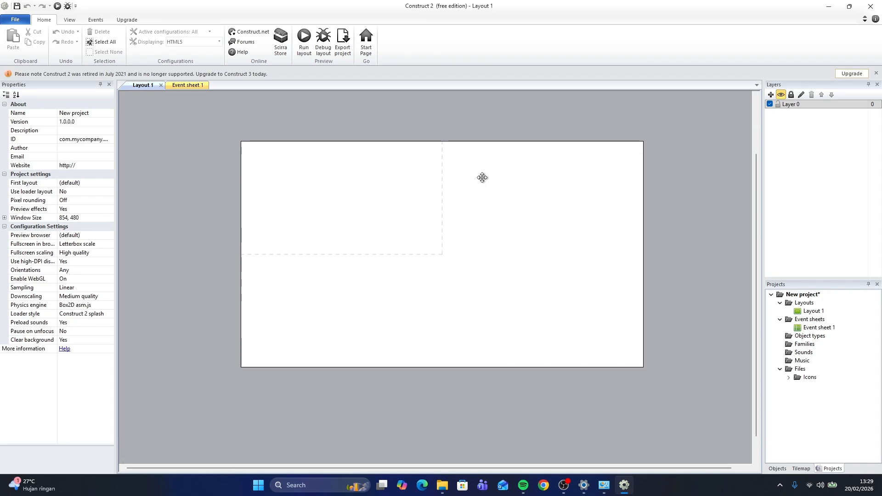
pyautogui.keyDown('ctrl'); pyautogui.scroll(3, 429, 204); pyautogui.keyUp('ctrl')
pyautogui.keyDown('ctrl'); pyautogui.scroll(-4, 428, 200); pyautogui.keyUp('ctrl')
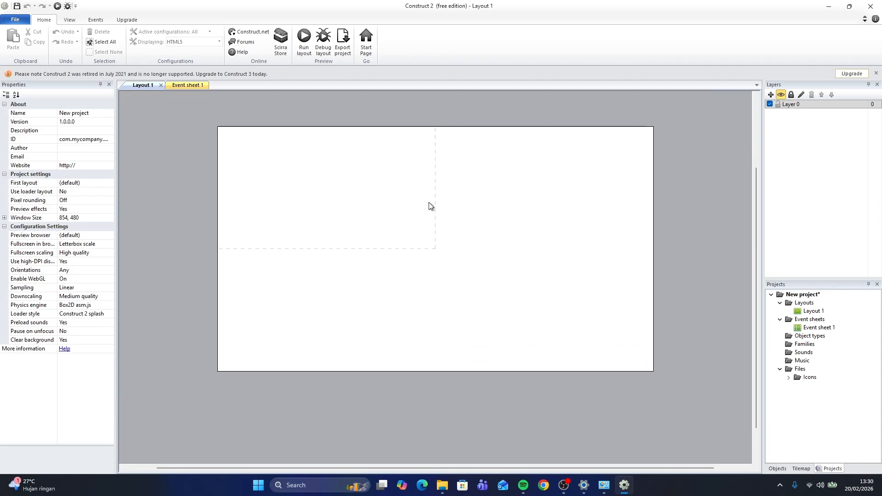
pyautogui.keyDown('ctrl'); pyautogui.scroll(2, 429, 202); pyautogui.keyUp('ctrl')
pyautogui.keyDown('ctrl'); pyautogui.scroll(-3, 428, 202); pyautogui.keyUp('ctrl')
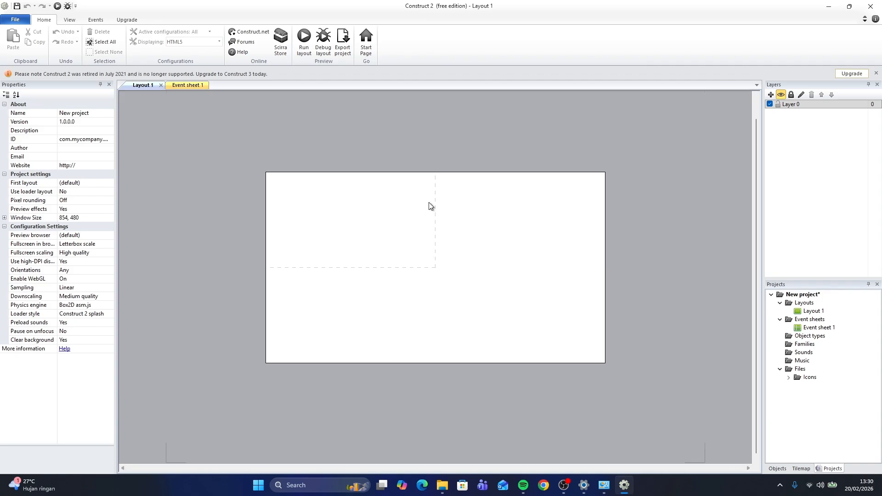
pyautogui.keyDown('ctrl'); pyautogui.scroll(1, 429, 202); pyautogui.keyUp('ctrl')
pyautogui.keyDown('ctrl'); pyautogui.scroll(-1, 429, 202); pyautogui.keyUp('ctrl')
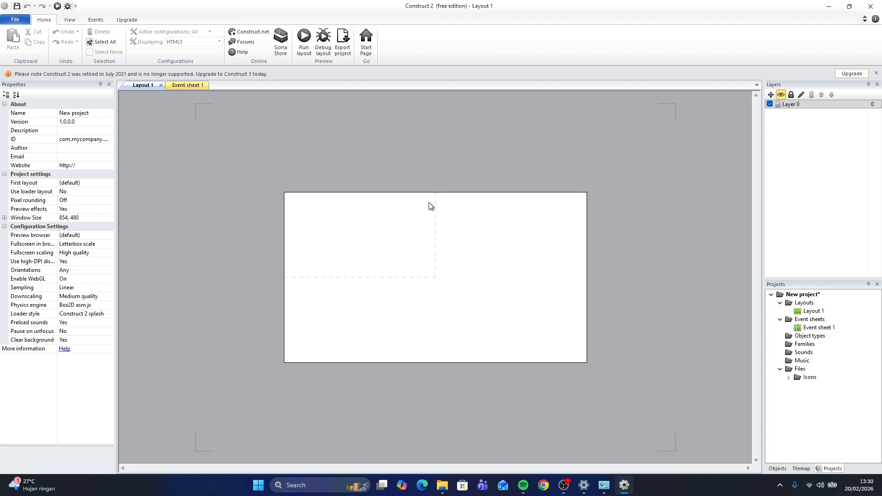
pyautogui.keyDown('ctrl'); pyautogui.scroll(3, 439, 254); pyautogui.keyUp('ctrl')
pyautogui.keyDown('ctrl'); pyautogui.scroll(-3, 439, 254); pyautogui.keyUp('ctrl')
pyautogui.keyDown('ctrl'); pyautogui.scroll(3, 439, 254); pyautogui.keyUp('ctrl')
pyautogui.keyDown('ctrl'); pyautogui.scroll(-3, 439, 255); pyautogui.keyUp('ctrl')
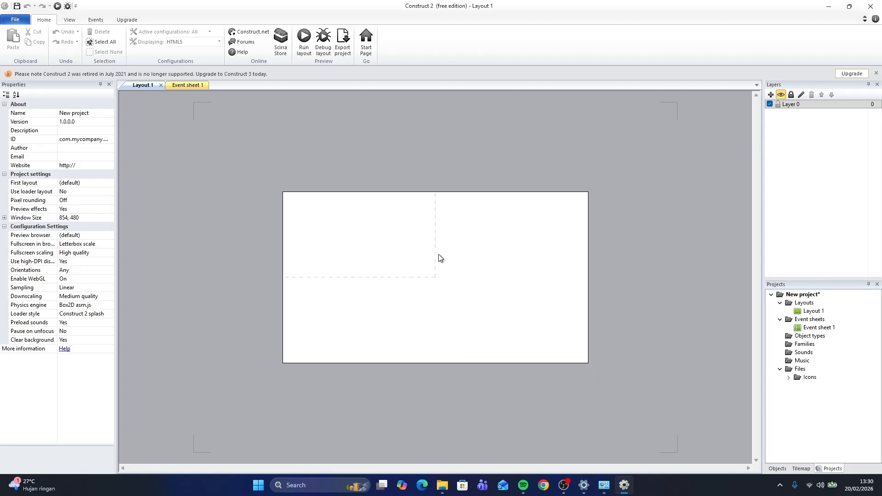
pyautogui.keyDown('ctrl'); pyautogui.scroll(3, 439, 254); pyautogui.keyUp('ctrl')
pyautogui.keyDown('ctrl'); pyautogui.scroll(-3, 439, 255); pyautogui.keyUp('ctrl')
pyautogui.keyDown('ctrl'); pyautogui.scroll(1, 439, 258); pyautogui.keyUp('ctrl')
pyautogui.keyDown('ctrl'); pyautogui.scroll(2, 439, 258); pyautogui.keyUp('ctrl')
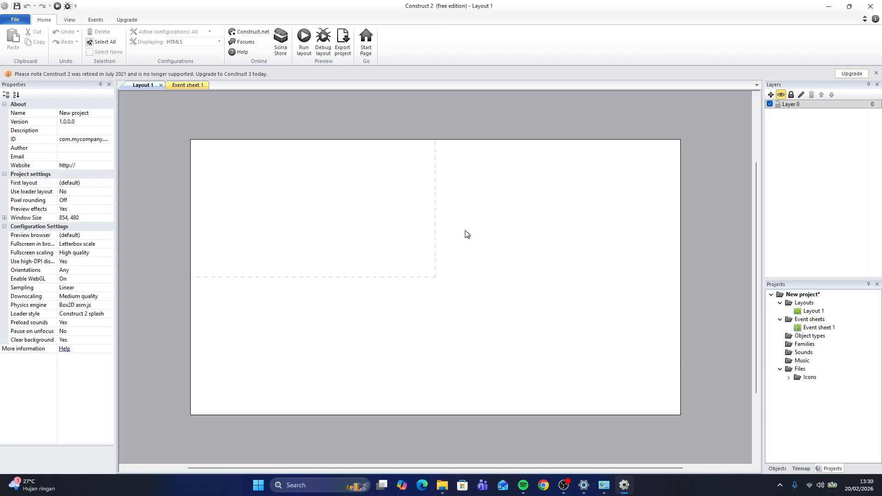
pyautogui.moveTo(465, 234); pyautogui.dragTo(549, 211, button='middle')
pyautogui.scroll(3, 429, 225)
pyautogui.scroll(-6, 430, 225)
pyautogui.scroll(7, 429, 226)
pyautogui.scroll(-4, 429, 225)
pyautogui.scroll(2, 429, 225)
pyautogui.scroll(-1, 429, 225)
pyautogui.scroll(1, 429, 225)
pyautogui.scroll(-1, 430, 225)
pyautogui.scroll(1, 429, 226)
pyautogui.scroll(-2, 429, 225)
pyautogui.moveTo(520, 173); pyautogui.dragTo(447, 187, button='middle')
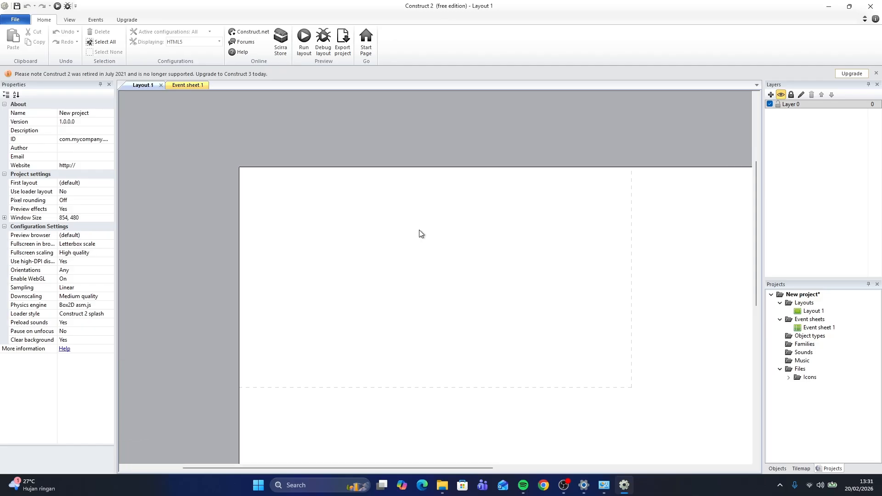
pyautogui.keyDown('ctrl'); pyautogui.scroll(-4, 419, 229); pyautogui.keyUp('ctrl')
pyautogui.keyDown('ctrl'); pyautogui.scroll(-1, 503, 264); pyautogui.keyUp('ctrl')
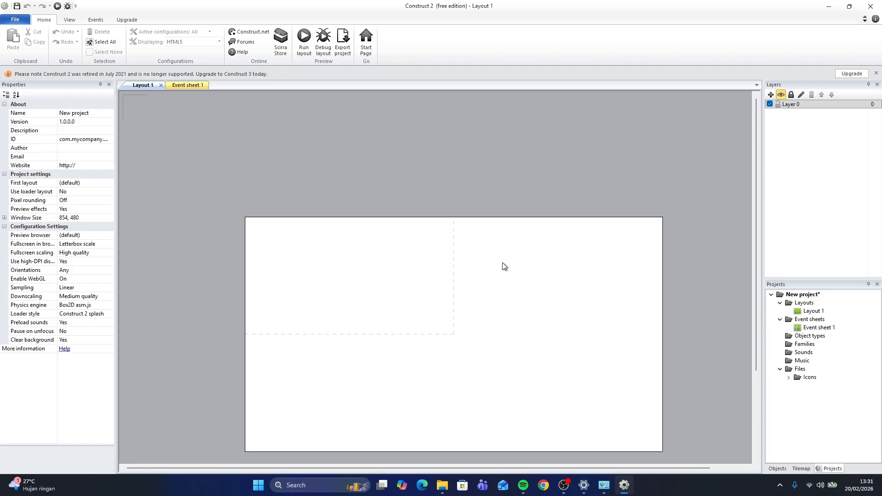
pyautogui.moveTo(416, 234); pyautogui.dragTo(448, 158, button='middle')
# Set Layout 1's layout size to 1000, 850
pyautogui.click(138, 263)
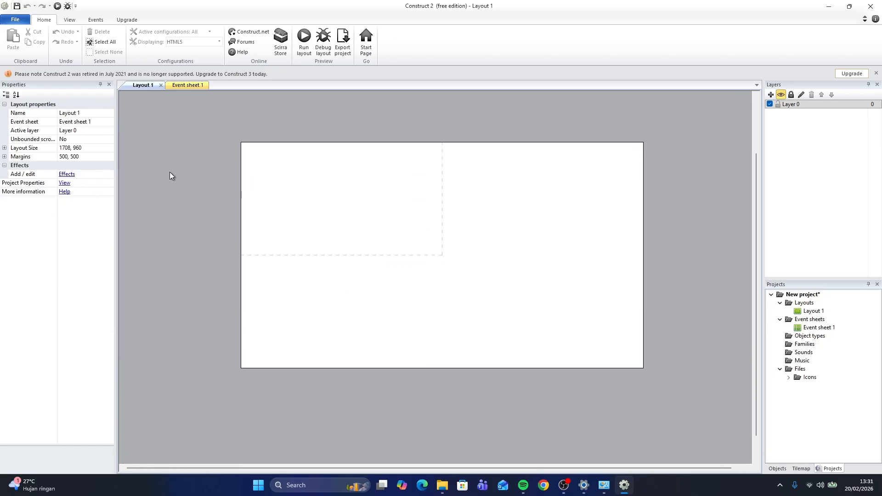
pyautogui.click(88, 148)
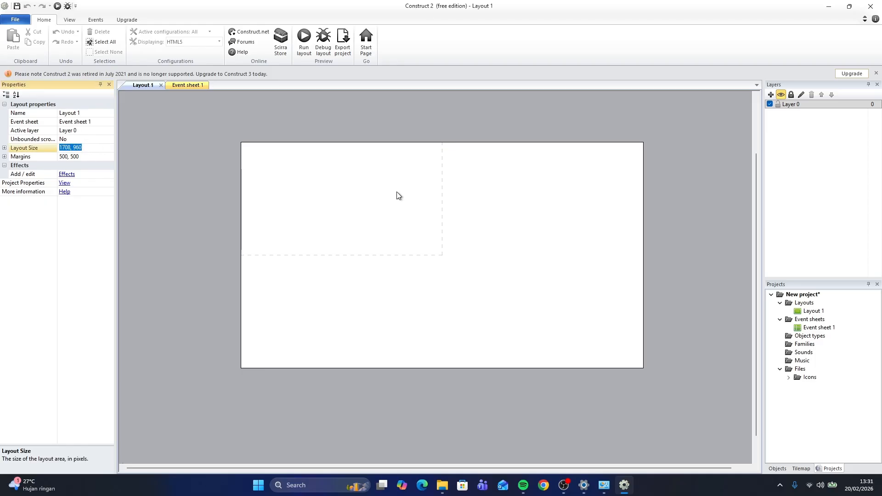
pyautogui.click(197, 117)
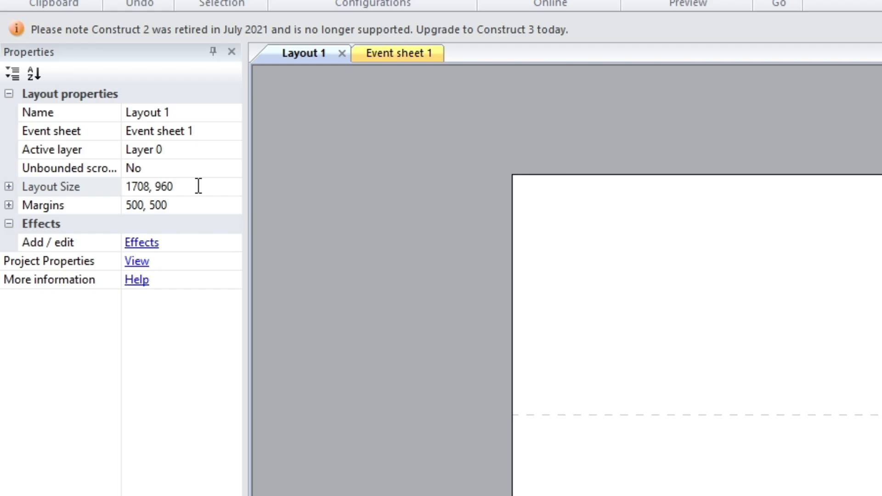
pyautogui.click(94, 151)
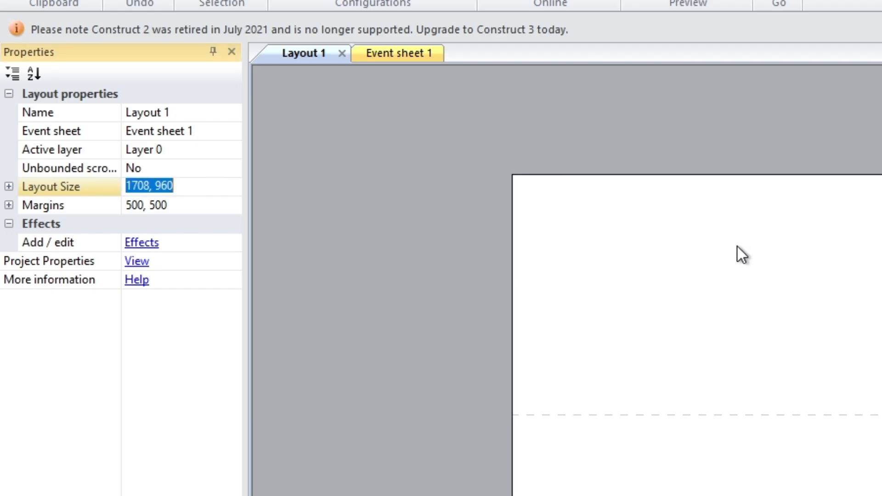
pyautogui.write('1')
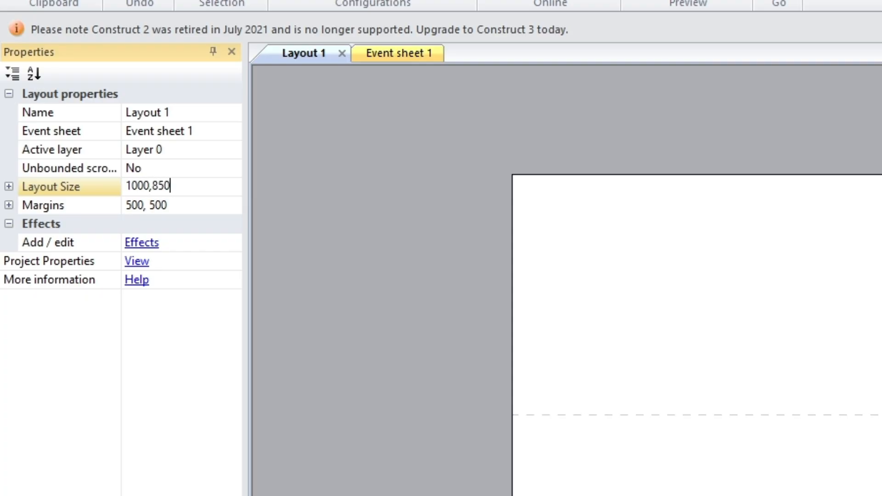
pyautogui.write('000, 850')
pyautogui.press('Return')
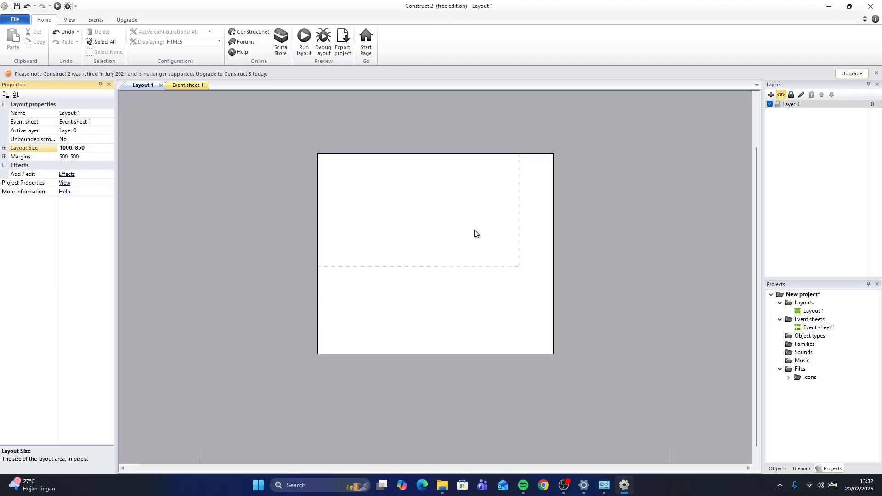
pyautogui.keyDown('ctrl'); pyautogui.scroll(3, 511, 259); pyautogui.keyUp('ctrl')
pyautogui.keyDown('ctrl'); pyautogui.scroll(-1, 511, 253); pyautogui.keyUp('ctrl')
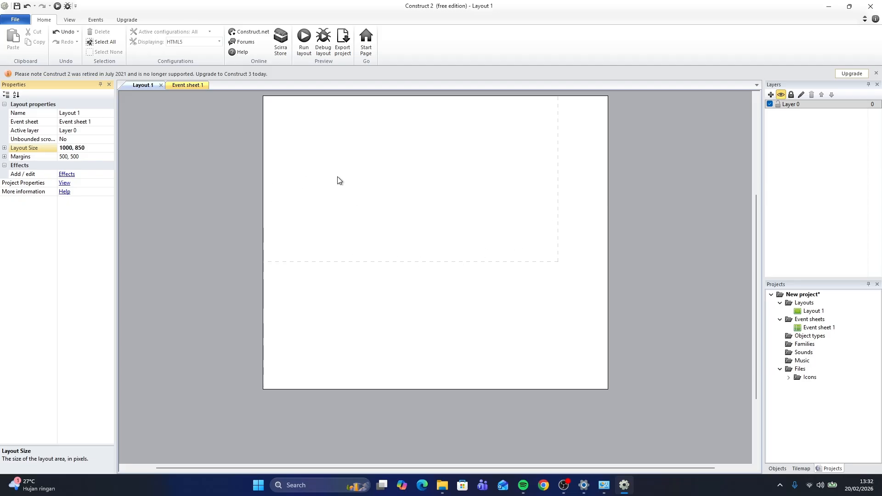
pyautogui.write('2')
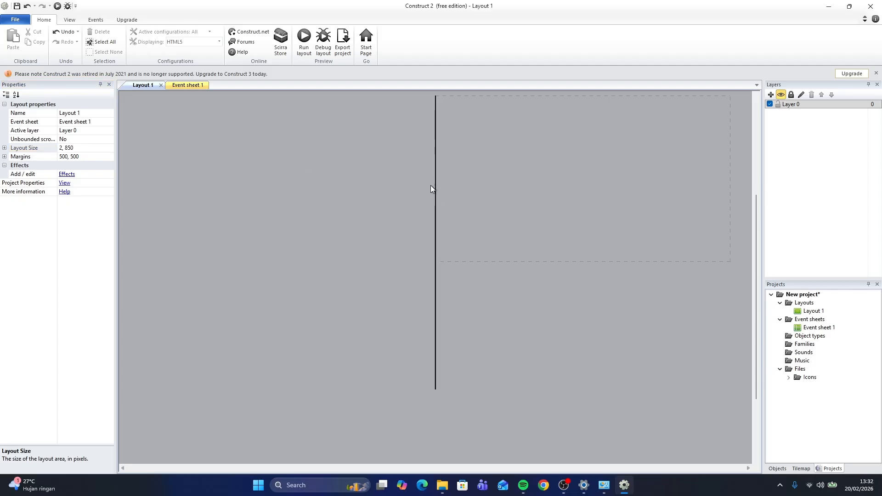
pyautogui.hotkey('ctrl', 'z')
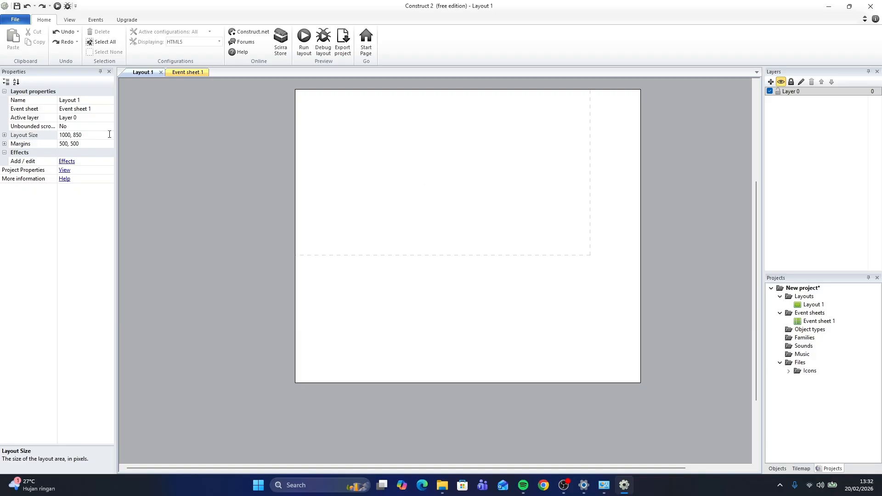
# Open the project properties and set the window size to 1000, 850
pyautogui.click(90, 132)
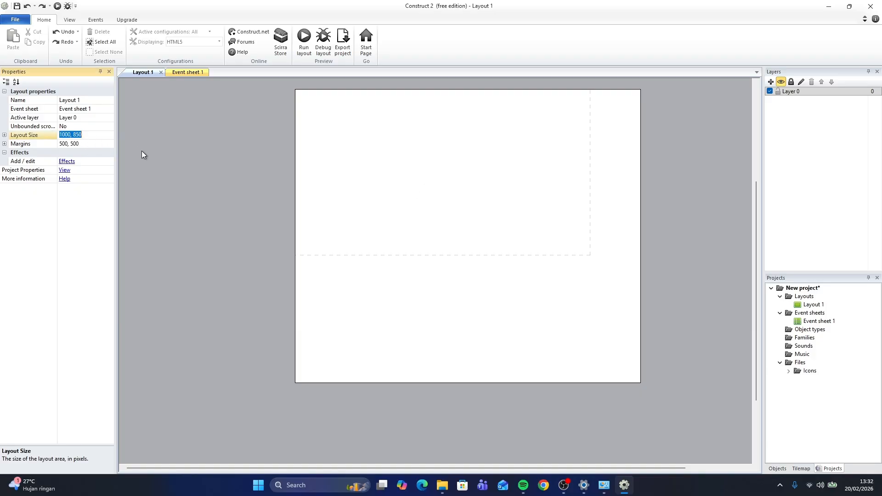
pyautogui.click(201, 179)
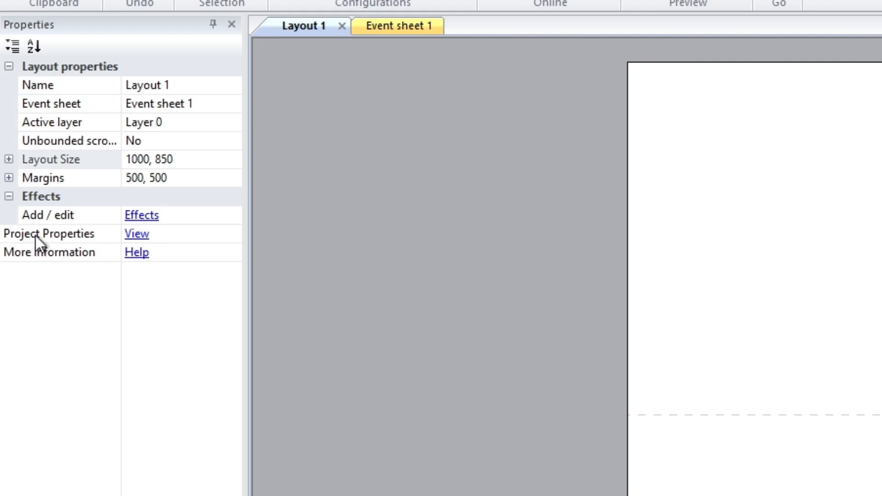
pyautogui.click(137, 235)
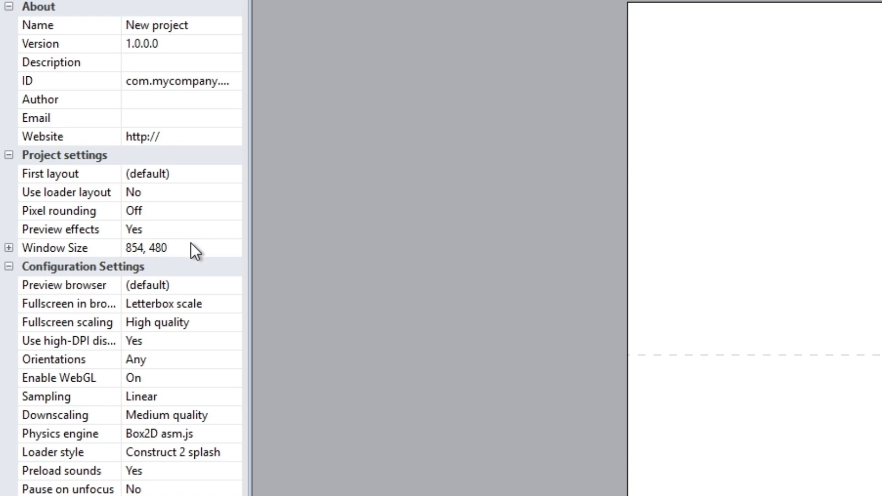
pyautogui.click(191, 247)
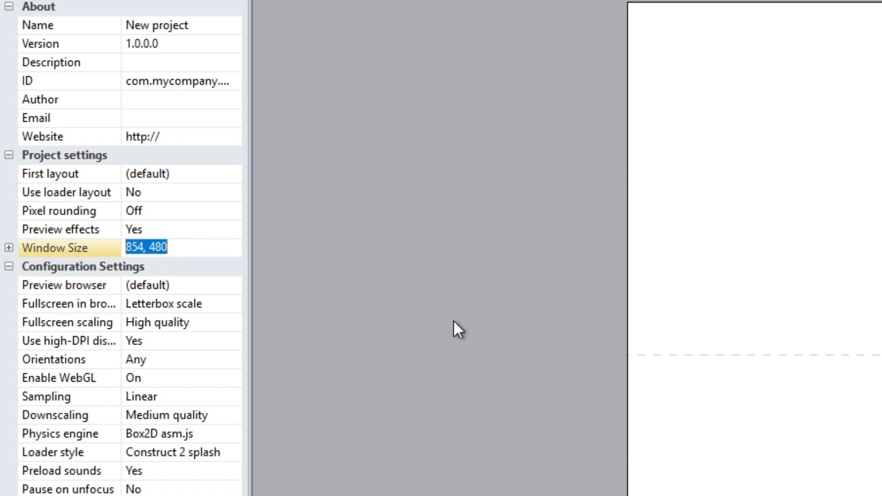
pyautogui.write('1000, 850')
pyautogui.click(839, 198)
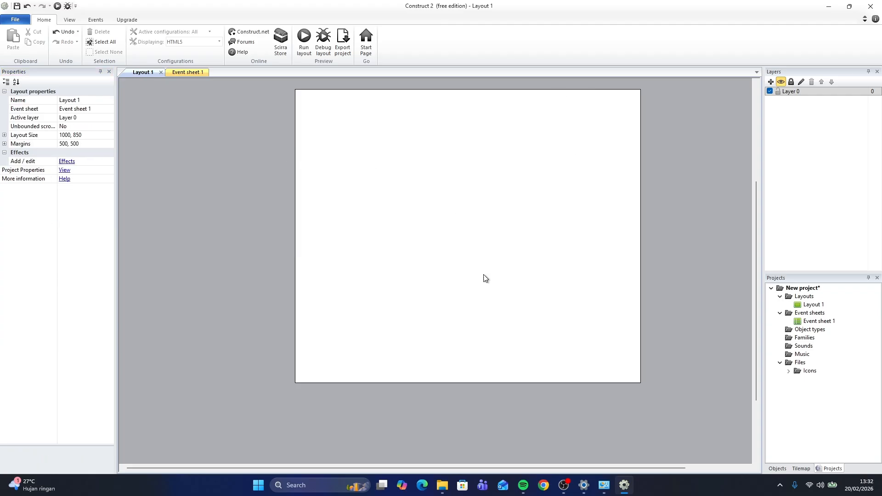
# Insert a new Sprite object and place it on the layout
pyautogui.moveTo(547, 153); pyautogui.dragTo(538, 191, button='middle')
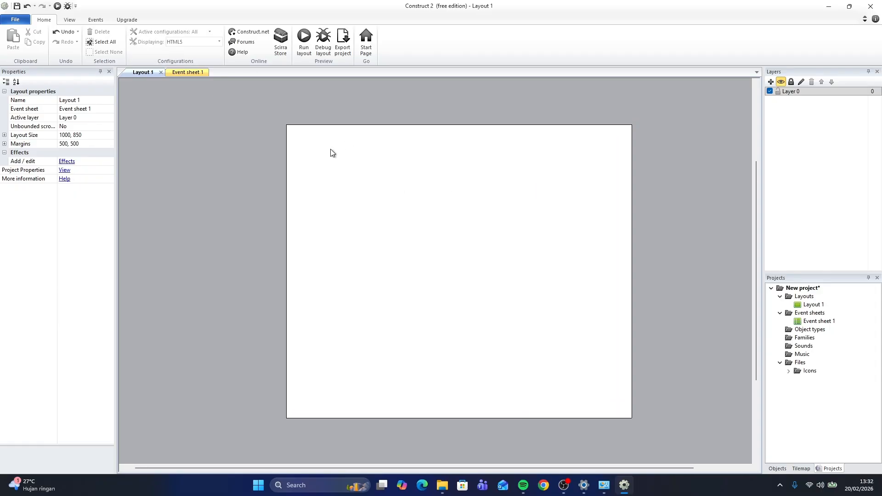
pyautogui.moveTo(431, 202); pyautogui.dragTo(409, 224, button='middle')
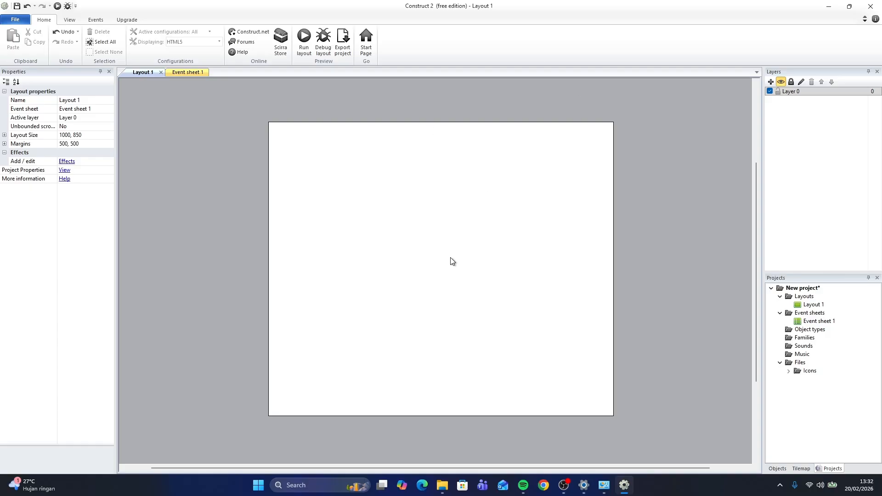
pyautogui.rightClick(434, 257)
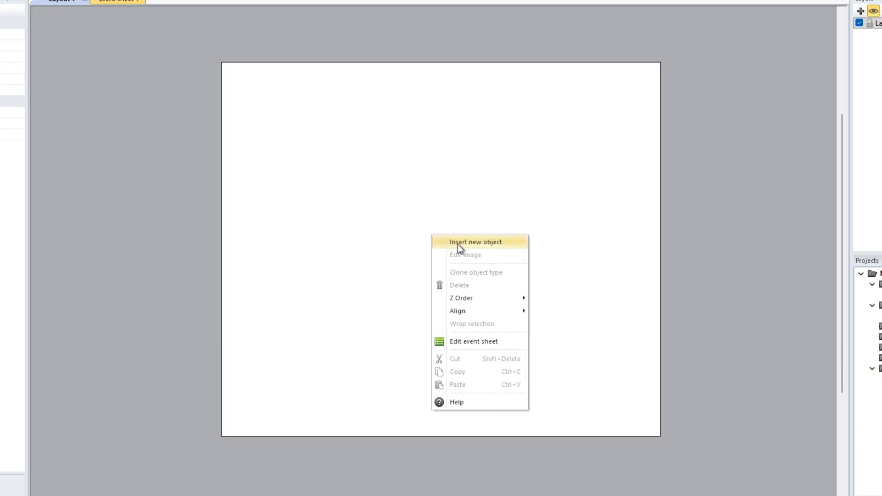
pyautogui.click(457, 242)
pyautogui.click(477, 244)
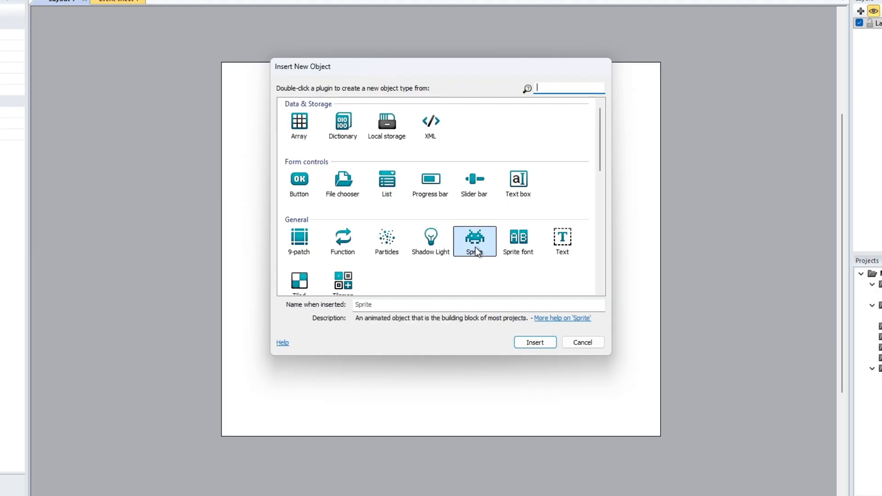
pyautogui.doubleClick(480, 243)
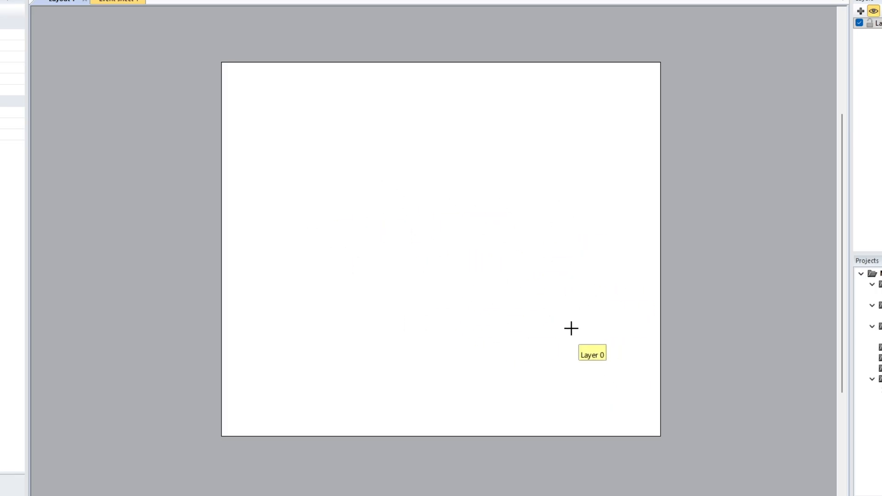
pyautogui.click(556, 330)
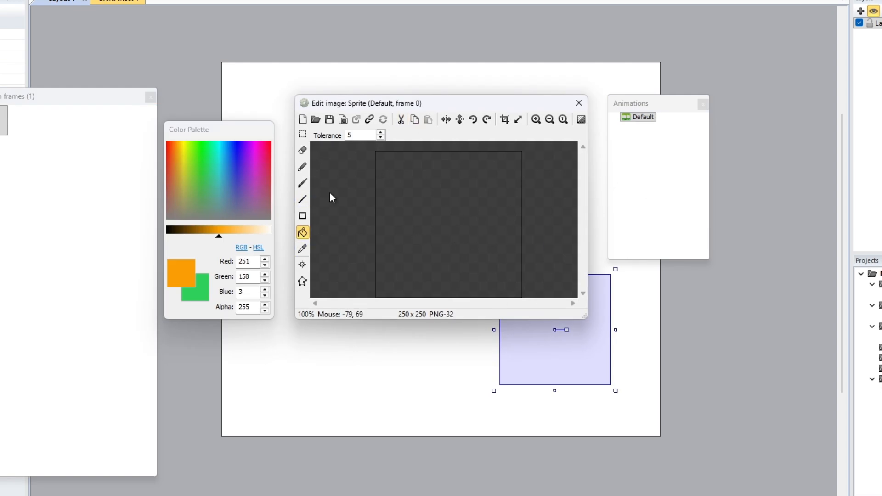
pyautogui.click(302, 167)
pyautogui.moveTo(427, 189)
pyautogui.mouseDown()
pyautogui.moveTo(485, 190)
pyautogui.moveTo(453, 213)
pyautogui.mouseUp()
pyautogui.hotkey('ctrl', 'z')
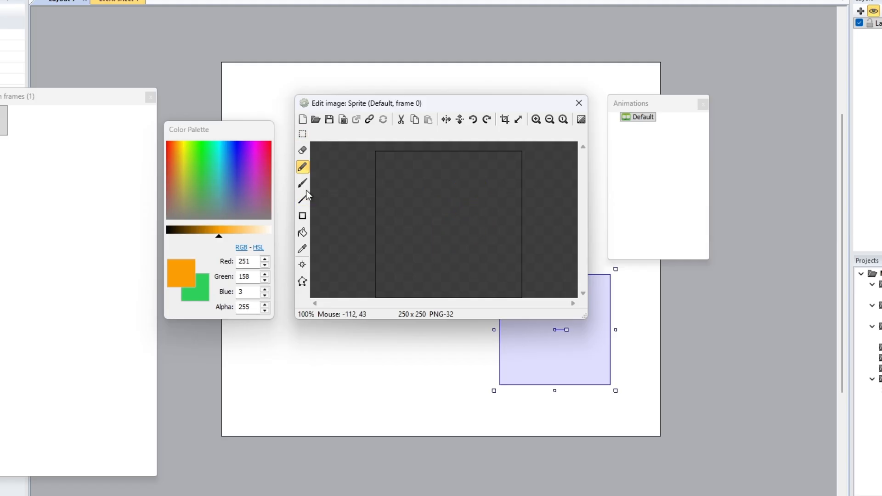
# Load the Tikus image from the Sprite folder into the sprite and close the image editor
pyautogui.click(316, 121)
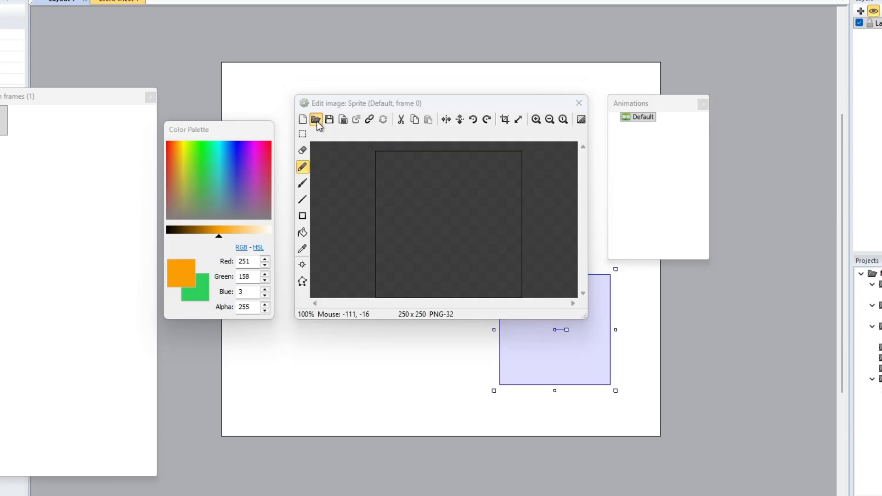
pyautogui.moveTo(503, 123); pyautogui.dragTo(368, 7)
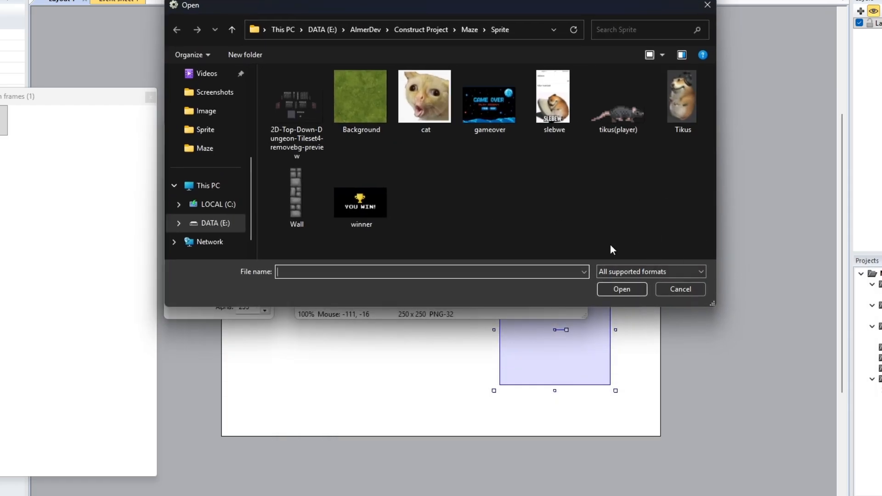
pyautogui.click(678, 109)
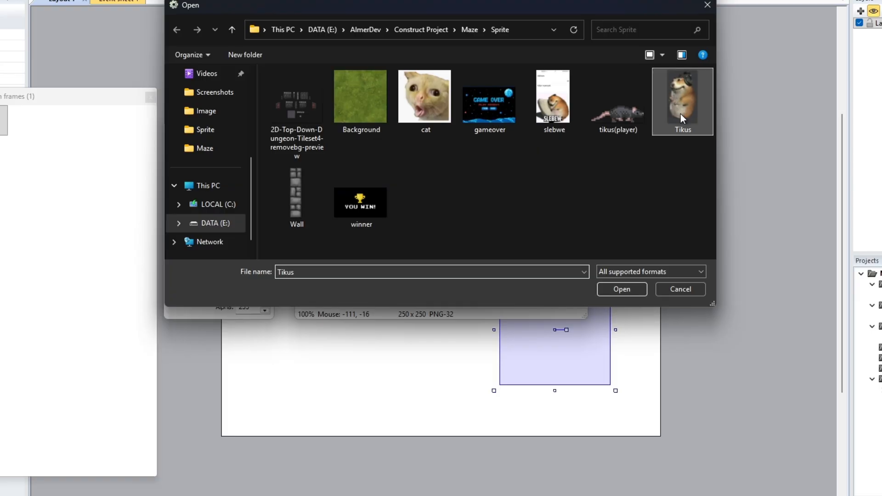
pyautogui.click(619, 290)
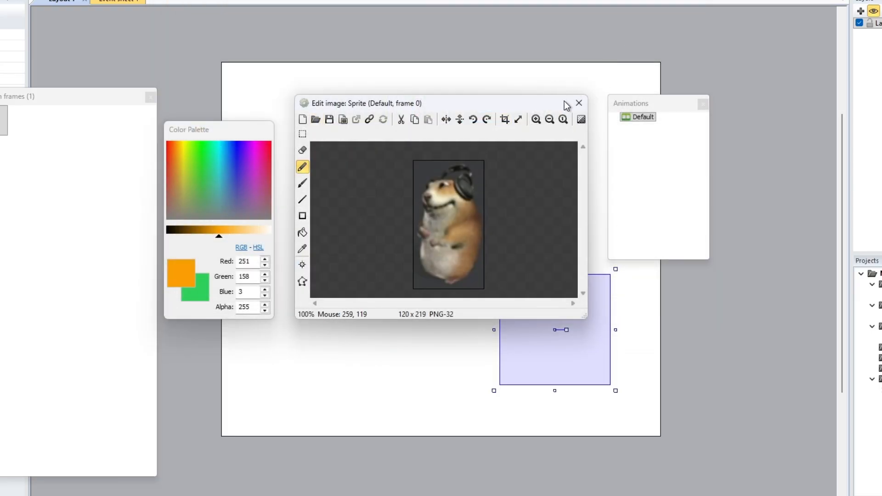
pyautogui.click(579, 105)
# Shrink the hamster sprite to about 56 by 102 pixels, placed right of the layout's centre
pyautogui.moveTo(580, 308); pyautogui.dragTo(541, 227)
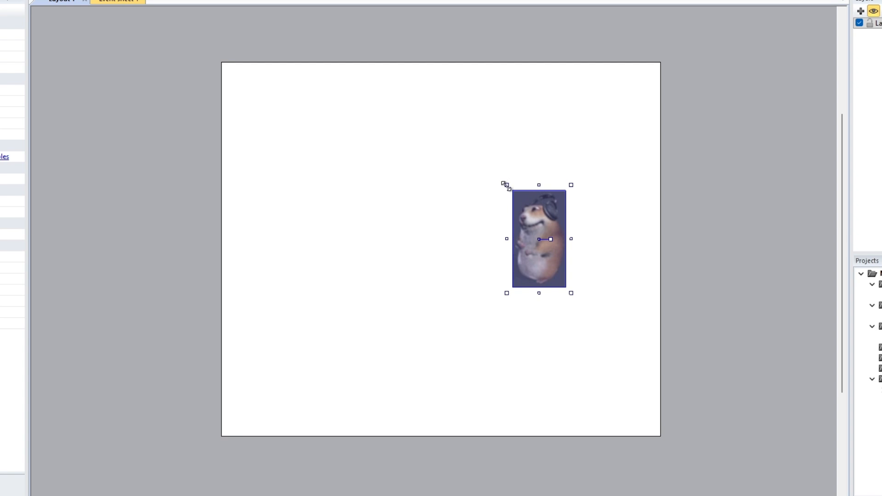
pyautogui.moveTo(505, 185); pyautogui.dragTo(552, 313)
pyautogui.hotkey('ctrl', 'z')
pyautogui.click(522, 222)
pyautogui.click(547, 243)
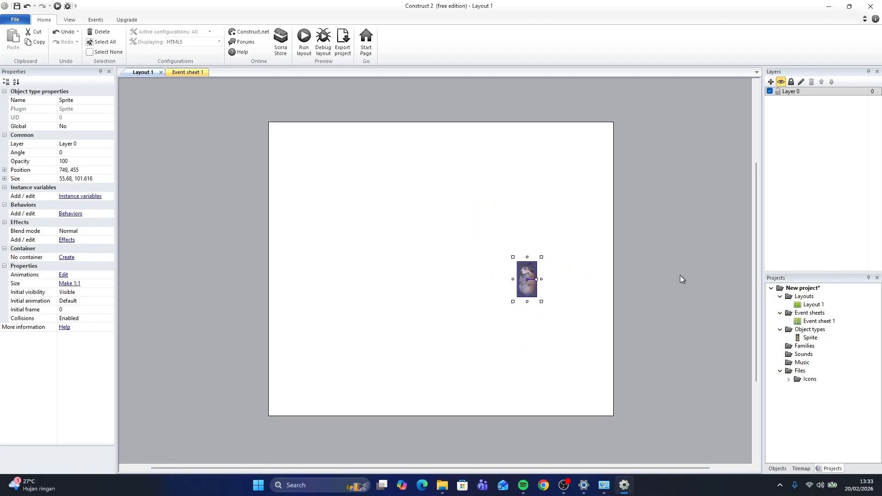
pyautogui.click(673, 270)
pyautogui.click(528, 288)
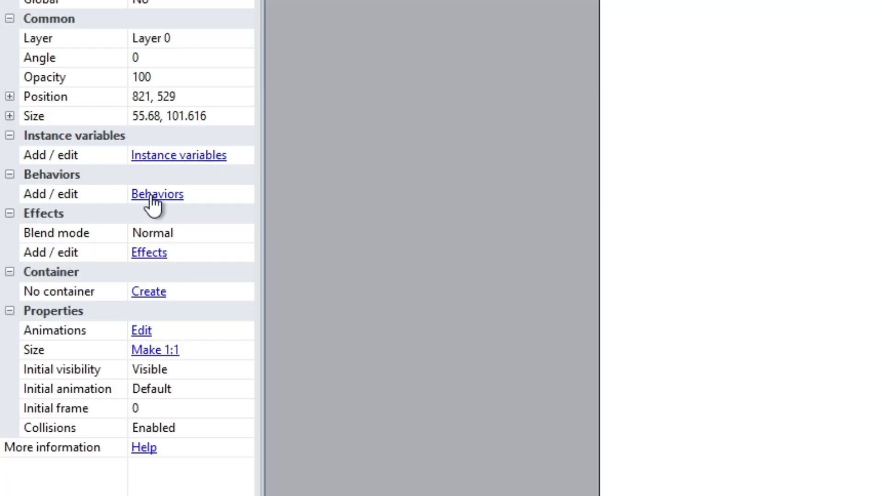
# Add the 8 Direction behavior to the hamster sprite and review its movement settings
pyautogui.click(163, 194)
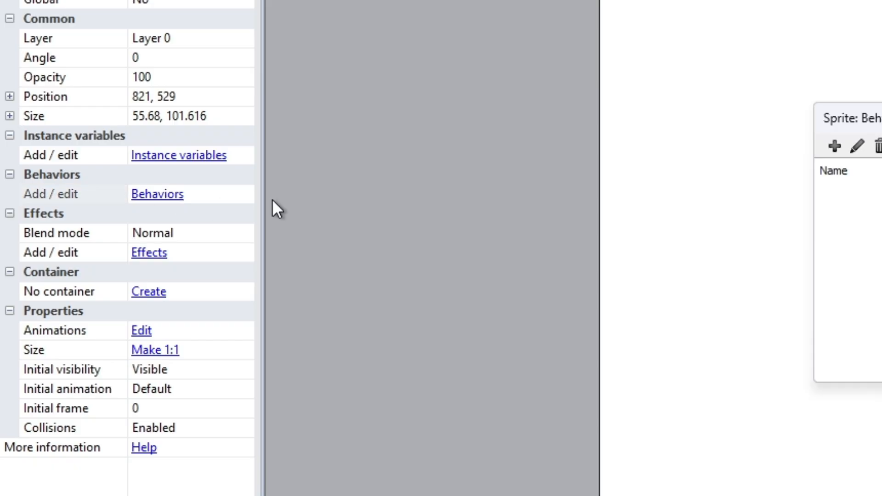
pyautogui.click(342, 165)
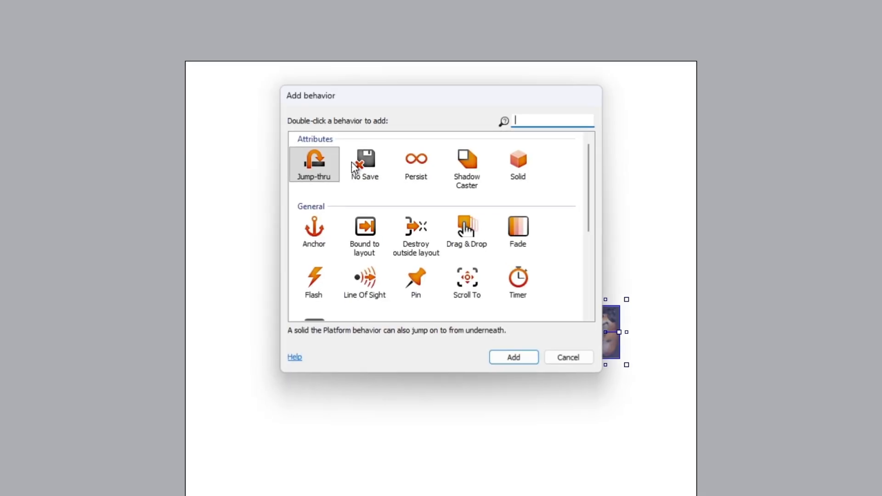
pyautogui.scroll(-5, 457, 234)
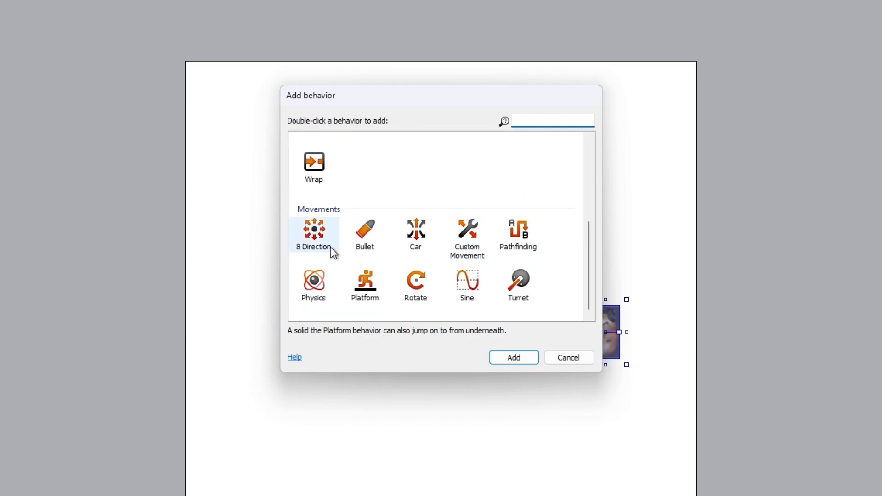
pyautogui.click(324, 235)
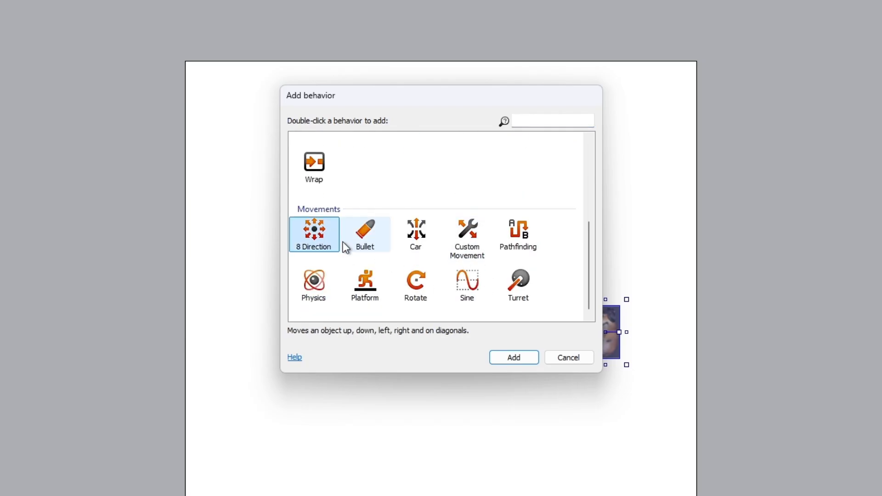
pyautogui.click(517, 357)
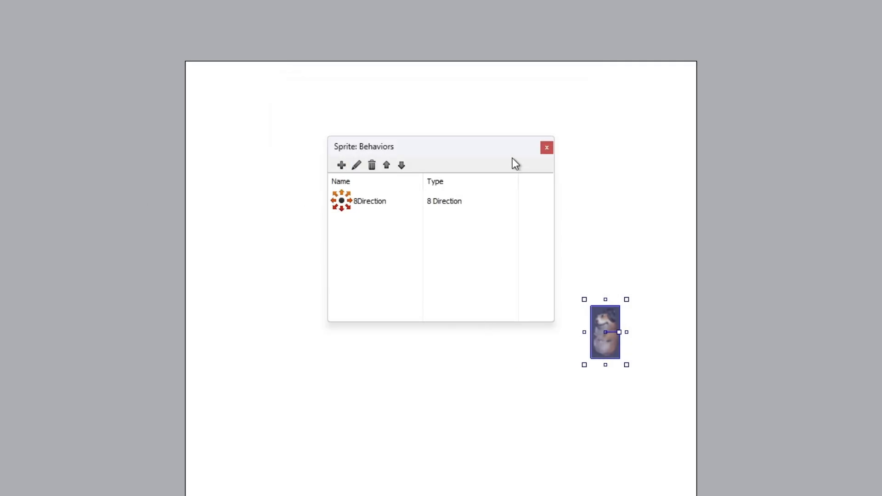
pyautogui.click(547, 148)
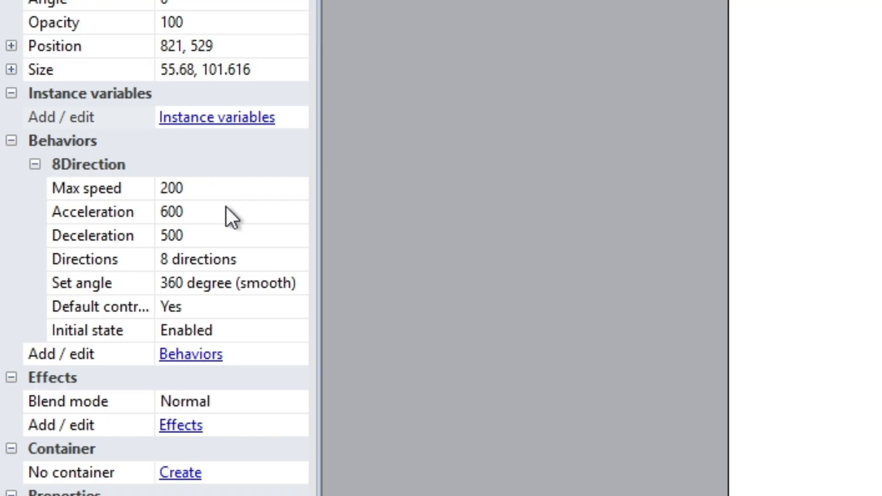
pyautogui.click(210, 186)
pyautogui.click(189, 164)
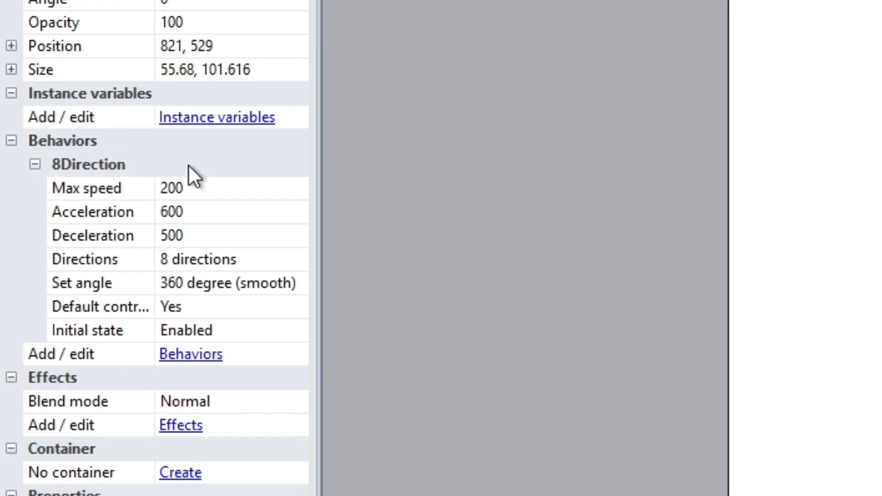
# Review the hamster's 8 Direction movement values such as max speed, acceleration and set angle
pyautogui.click(204, 185)
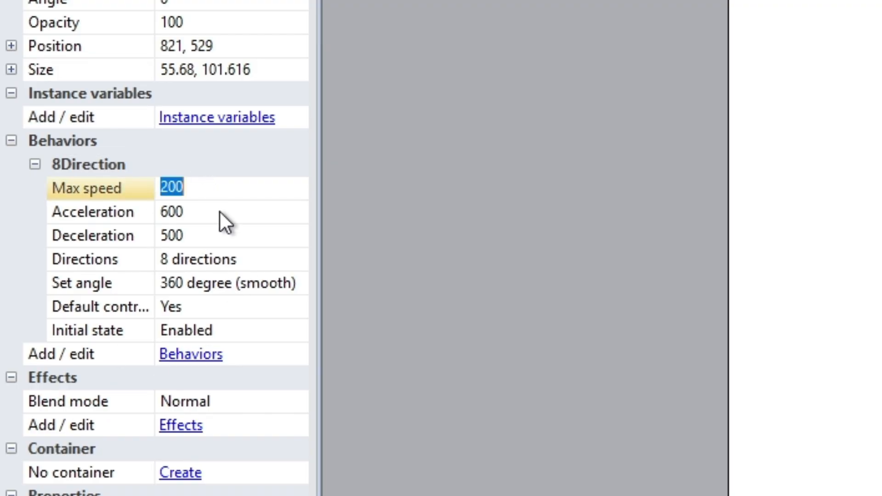
pyautogui.press('Down')
pyautogui.press('Down')
pyautogui.press('Up')
pyautogui.press('Down')
pyautogui.press('Up')
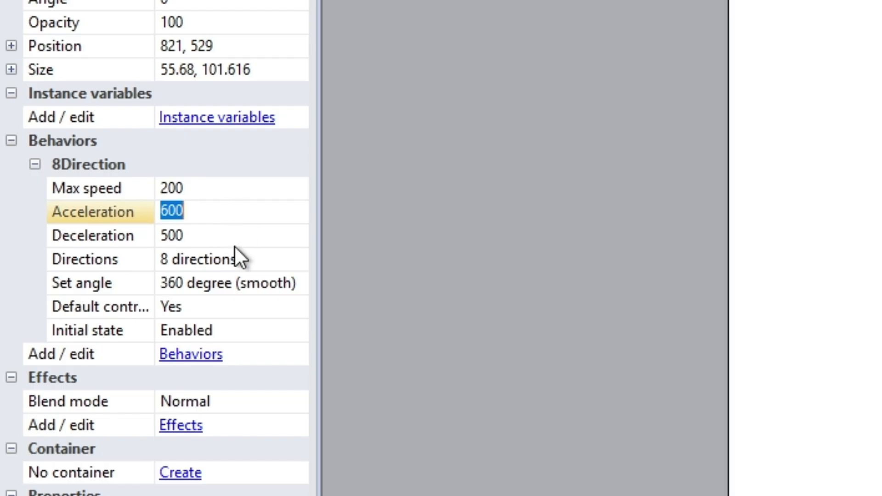
pyautogui.click(237, 257)
pyautogui.click(239, 283)
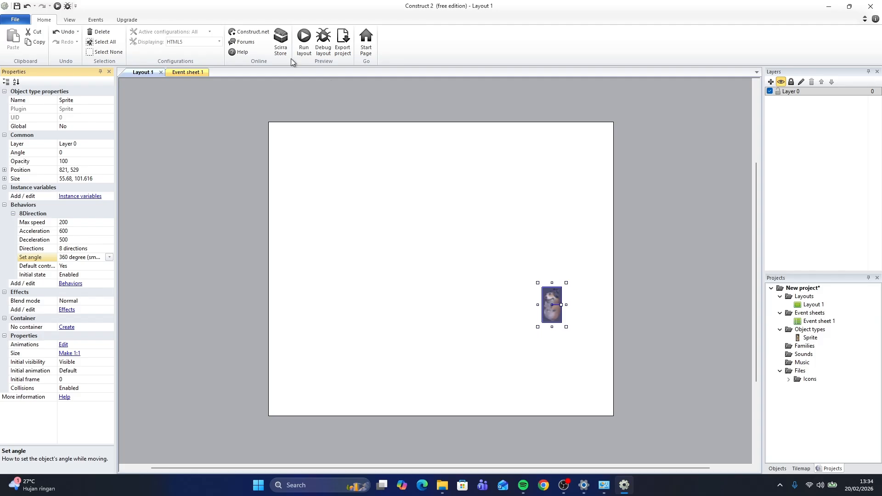
# Run the layout in preview and test the hamster's movement with the arrow keys
pyautogui.click(440, 171)
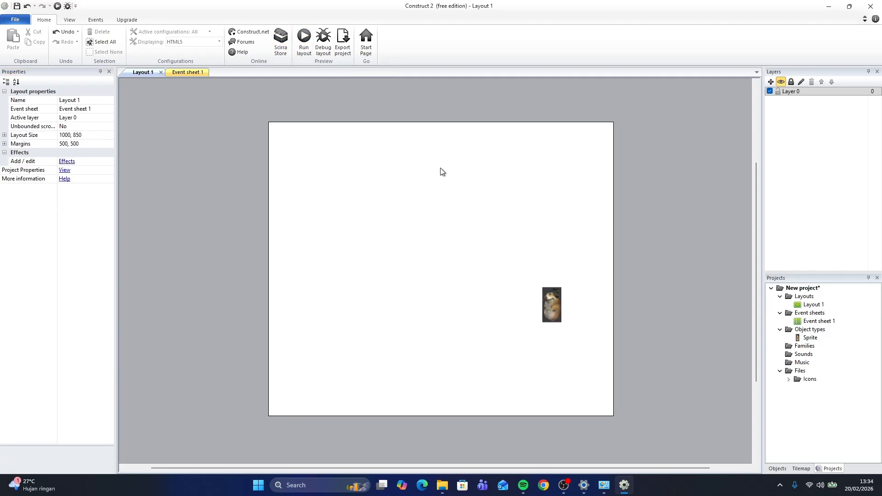
pyautogui.click(304, 39)
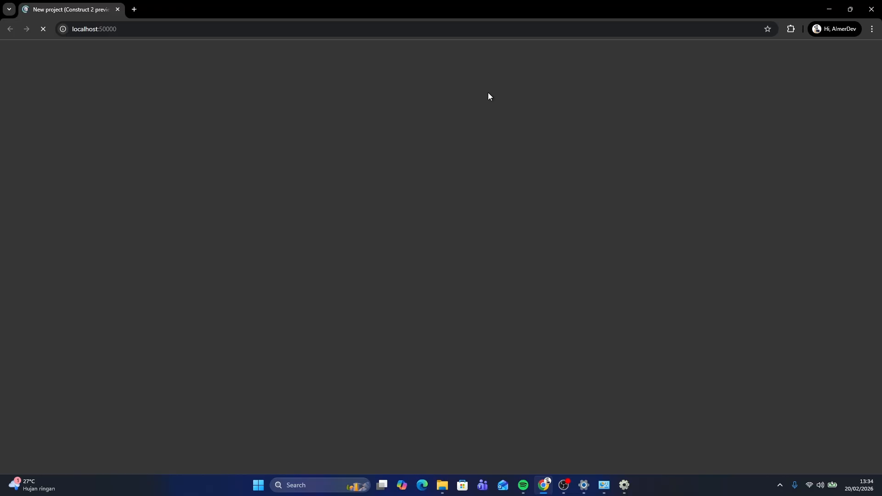
pyautogui.press('Up')
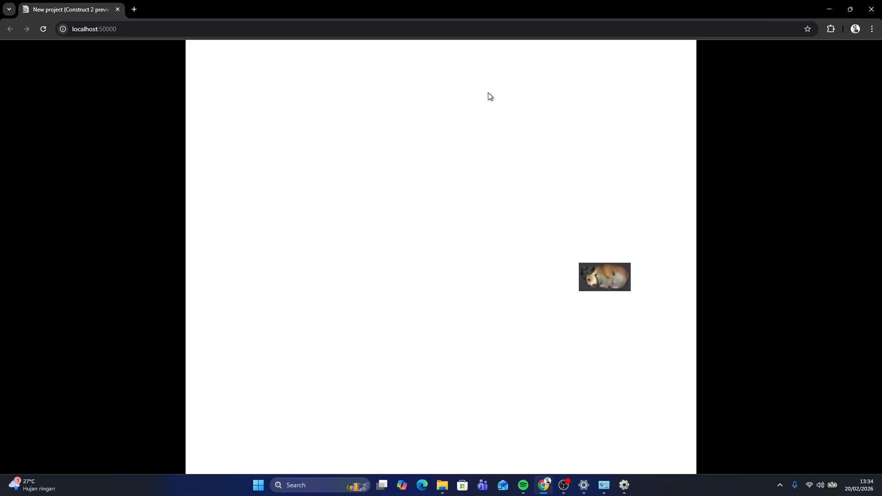
pyautogui.press('Left')
pyautogui.press('Down')
pyautogui.press('Up')
pyautogui.press('Left')
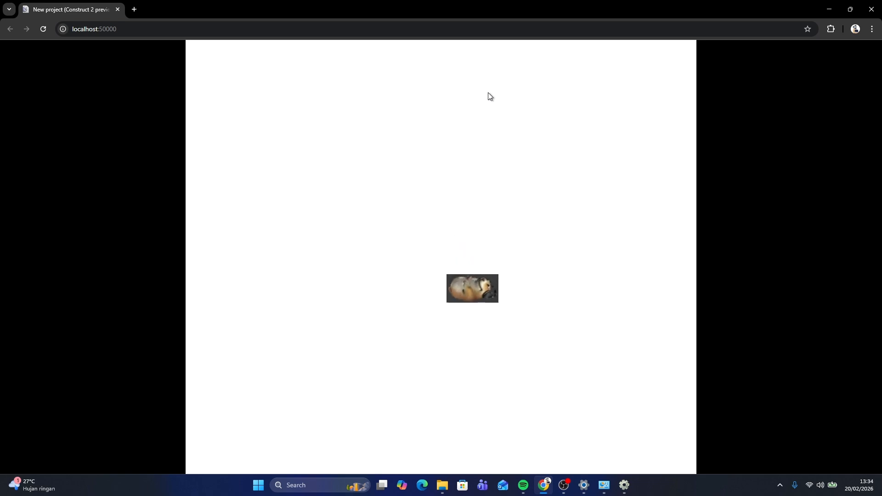
pyautogui.press('Up')
pyautogui.press('Left')
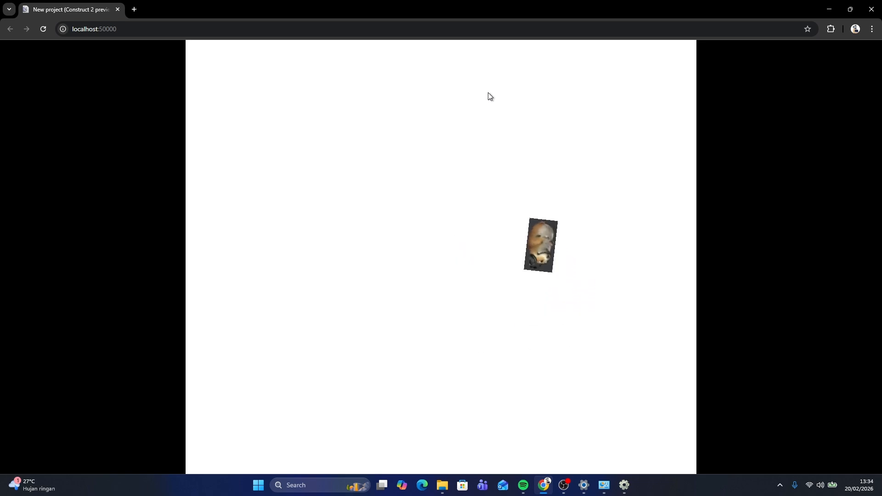
pyautogui.press('Up')
pyautogui.press('Left')
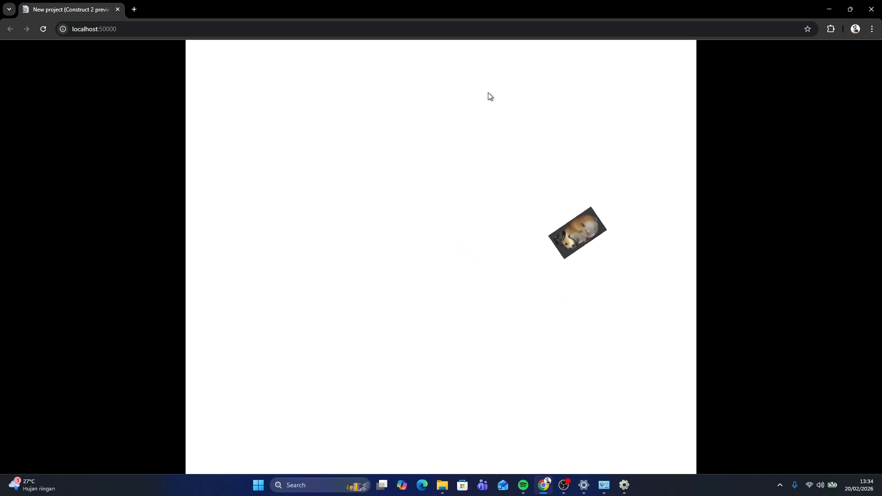
pyautogui.press('Right')
pyautogui.press('Up')
pyautogui.press('Left')
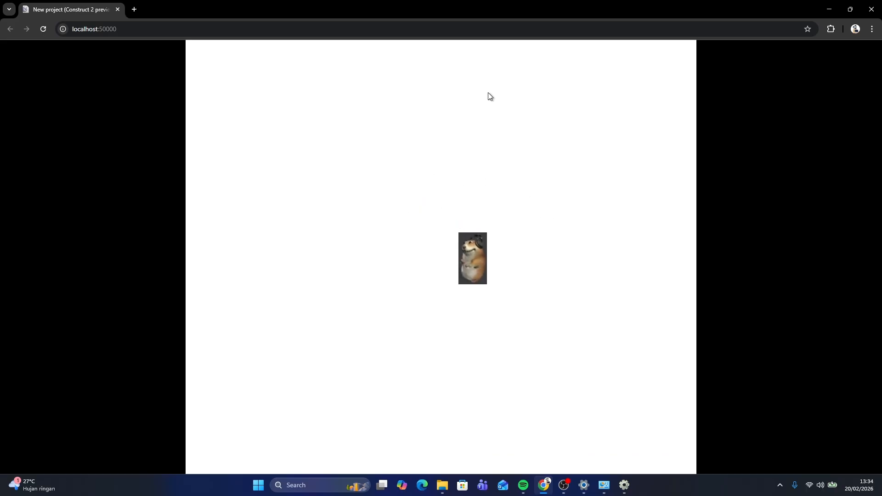
pyautogui.click(872, 9)
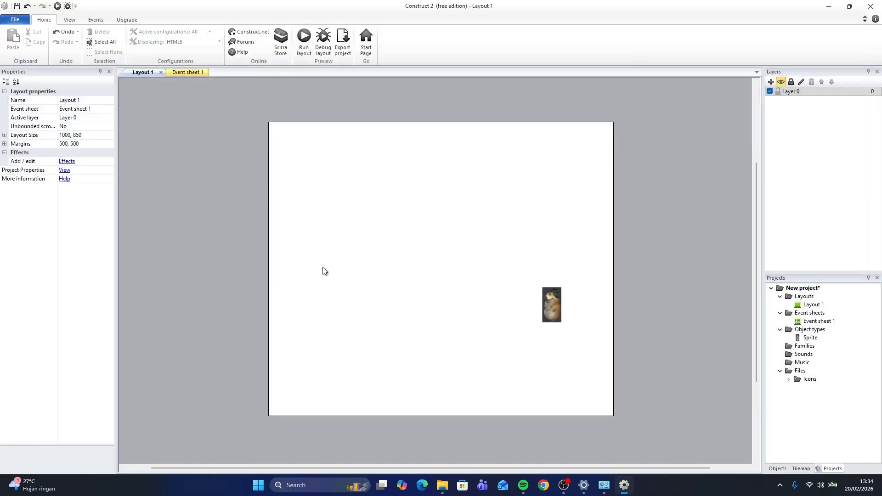
# Set the hamster's 8 Direction Set angle option to No and preview the layout to test it
pyautogui.click(550, 301)
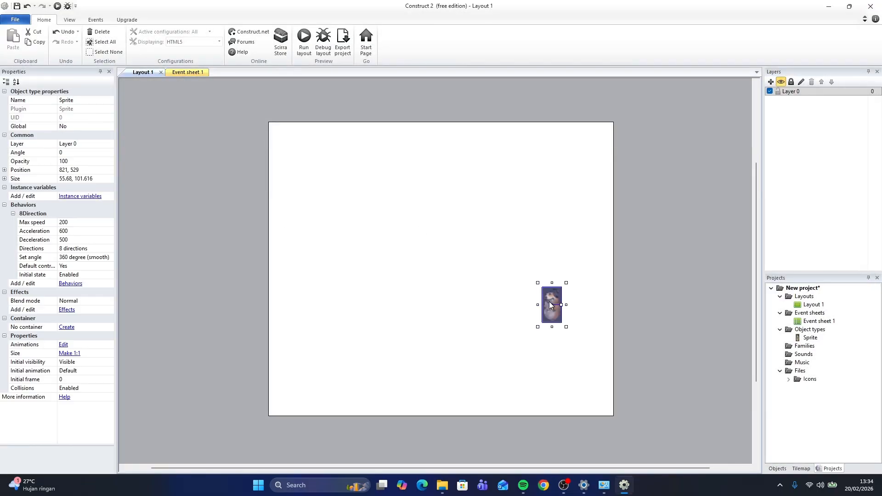
pyautogui.moveTo(550, 306); pyautogui.dragTo(564, 314)
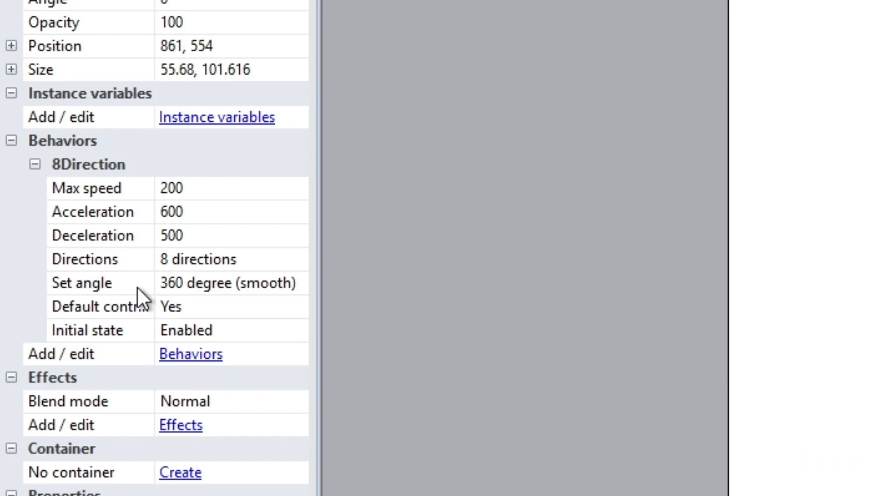
pyautogui.click(208, 288)
pyautogui.click(299, 282)
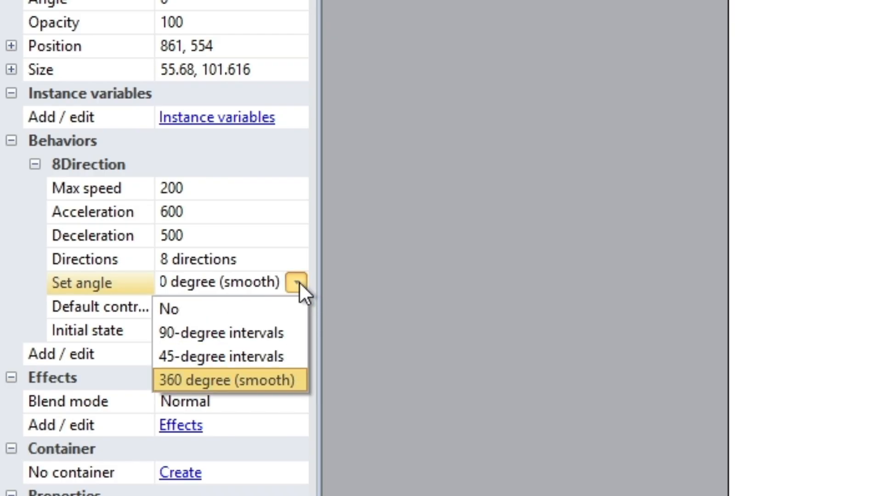
pyautogui.click(194, 311)
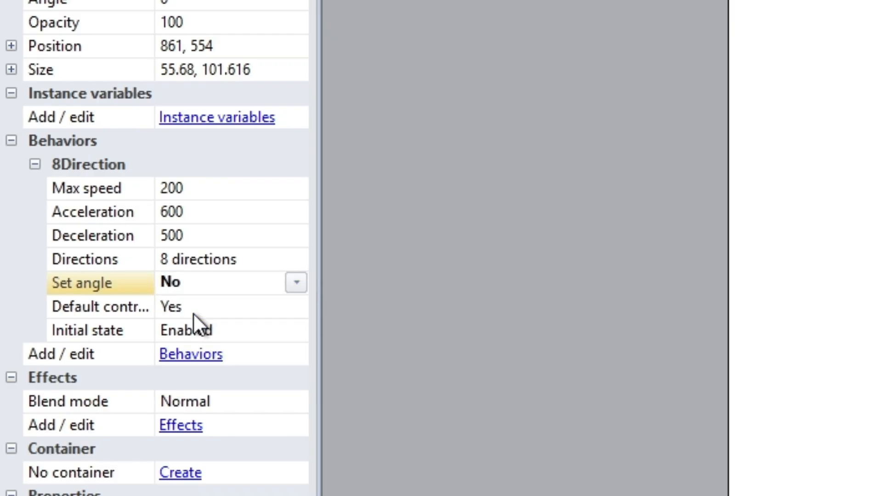
pyautogui.click(558, 305)
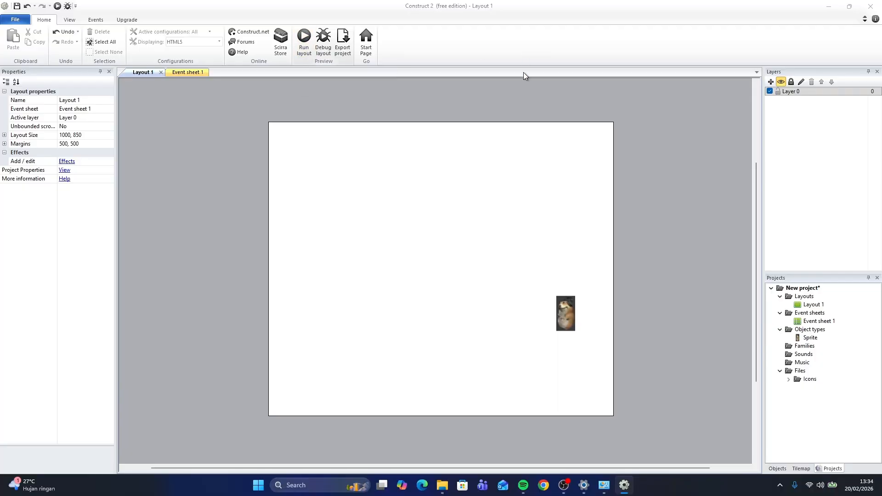
pyautogui.press('F5')
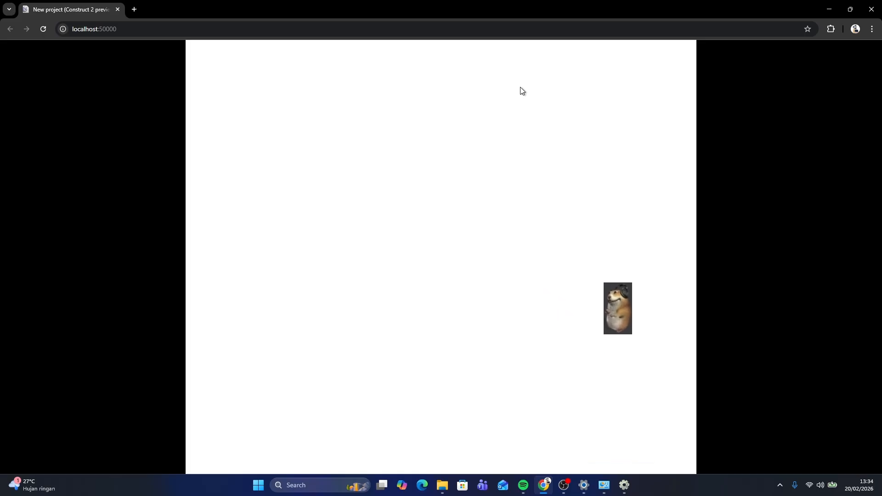
pyautogui.click(879, 4)
# Move the hamster sprite to about position 760, 519 near the layout's lower right
pyautogui.click(567, 313)
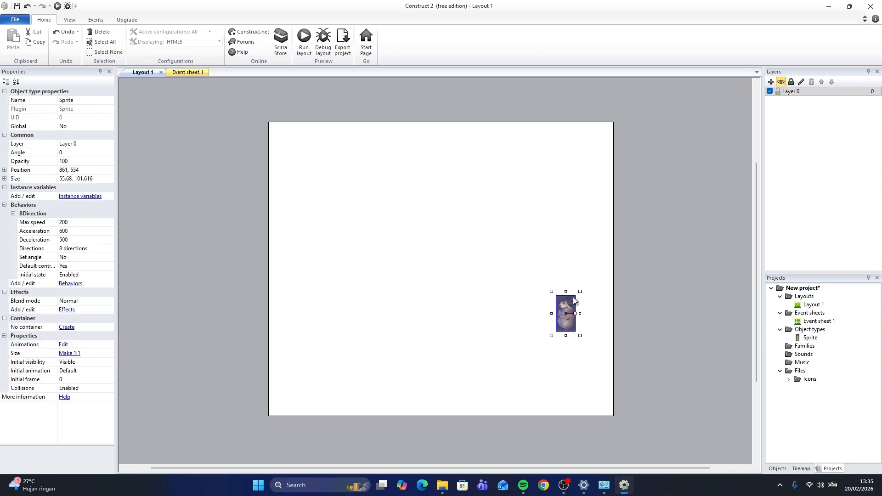
pyautogui.moveTo(523, 217); pyautogui.dragTo(530, 223)
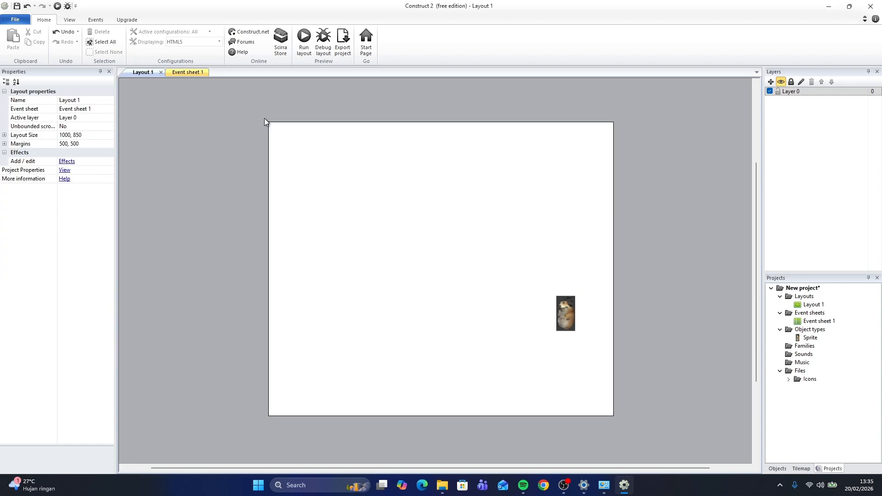
pyautogui.moveTo(439, 204)
pyautogui.mouseDown(button='middle')
pyautogui.moveTo(524, 266)
pyautogui.moveTo(433, 198)
pyautogui.mouseUp(button='middle')
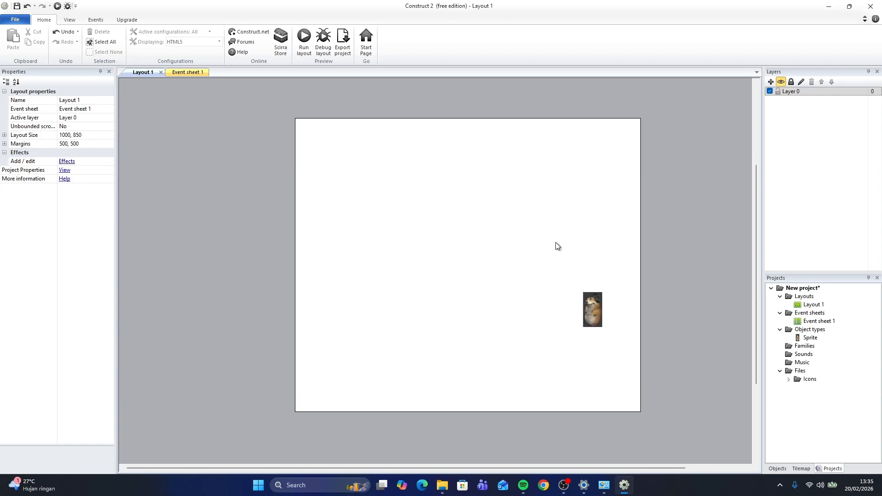
pyautogui.moveTo(593, 317); pyautogui.dragTo(558, 305)
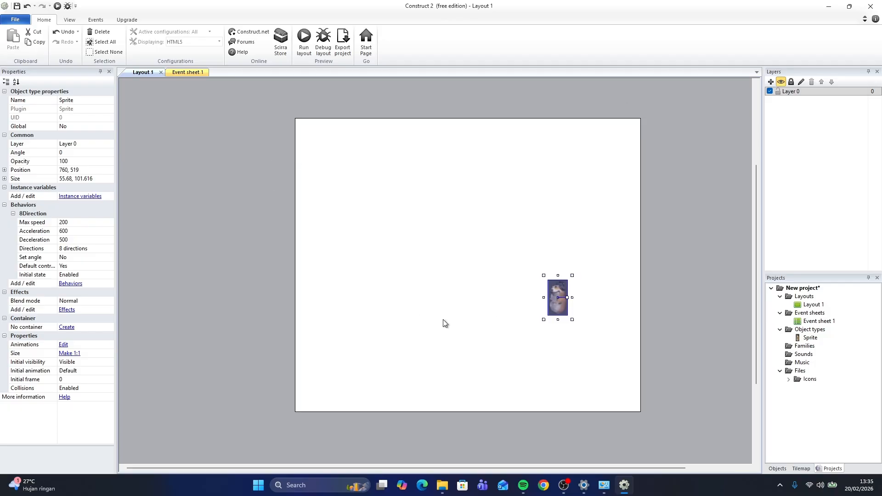
pyautogui.click(354, 167)
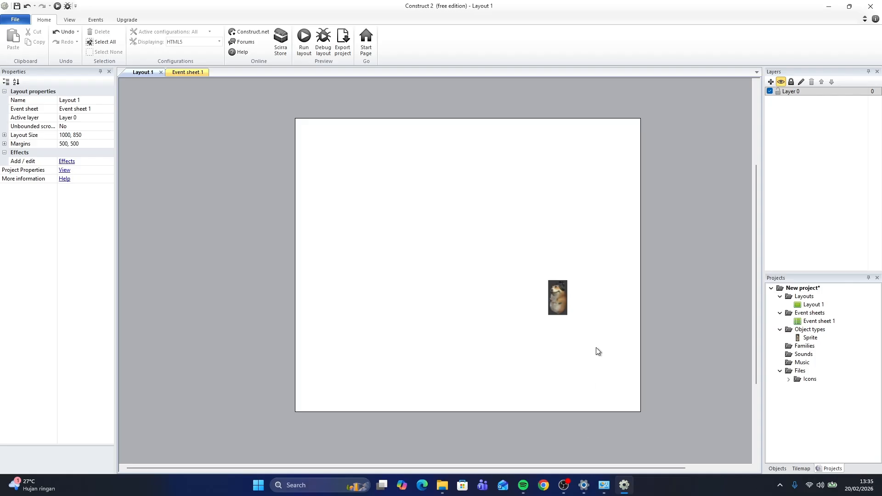
# Insert a new Tiled Background object and place it on the layout's right side
pyautogui.rightClick(449, 275)
pyautogui.click(471, 281)
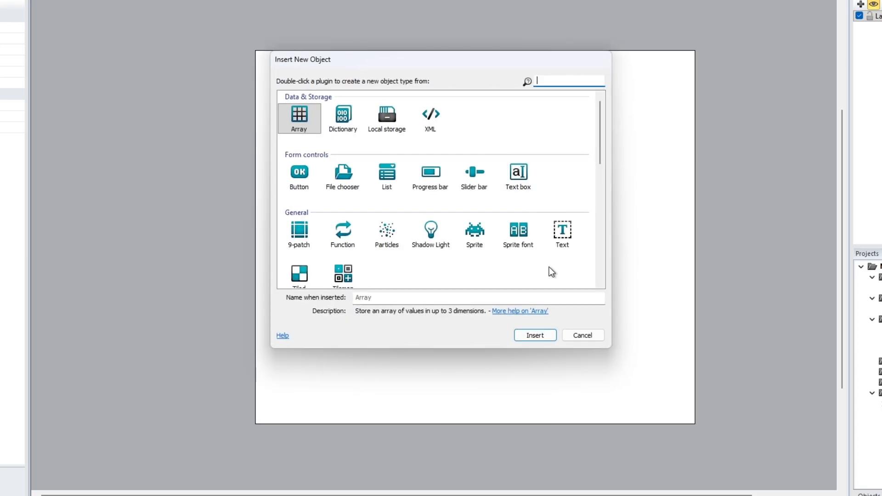
pyautogui.scroll(-1, 385, 239)
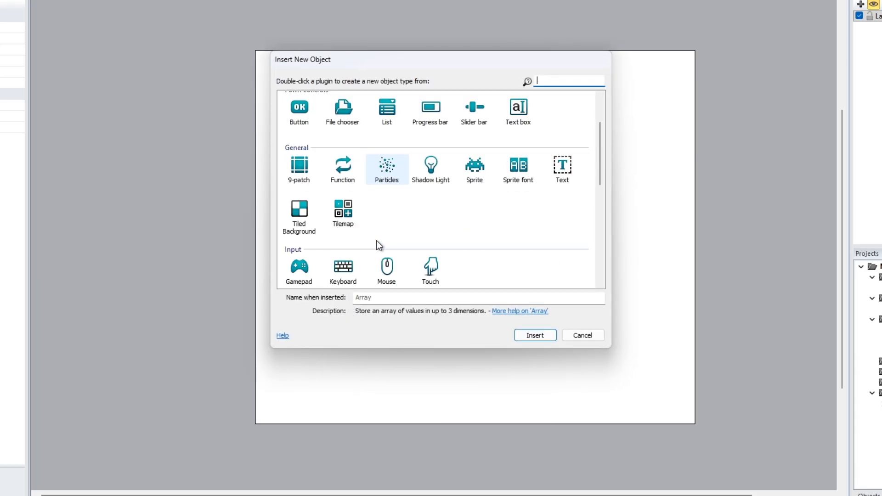
pyautogui.click(309, 218)
pyautogui.click(528, 336)
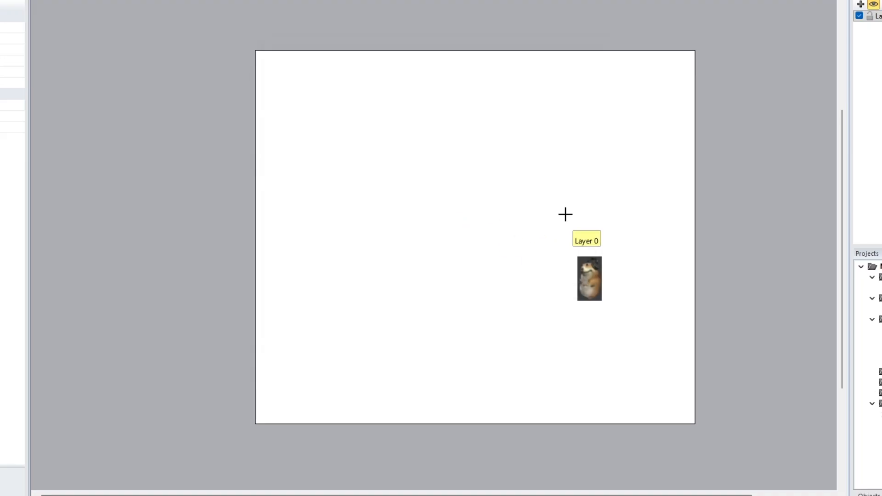
pyautogui.click(651, 212)
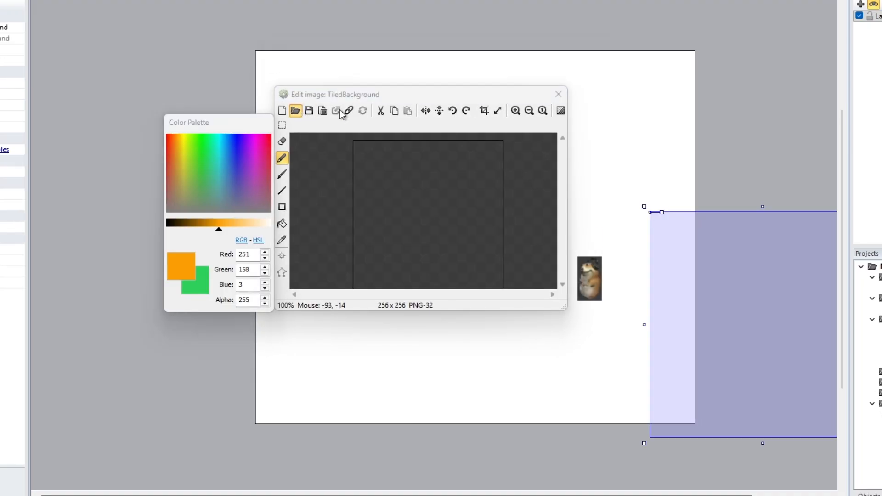
# Load the Wall image from the Sprite folder into the tiled background and close the image editor
pyautogui.click(295, 110)
pyautogui.click(354, 249)
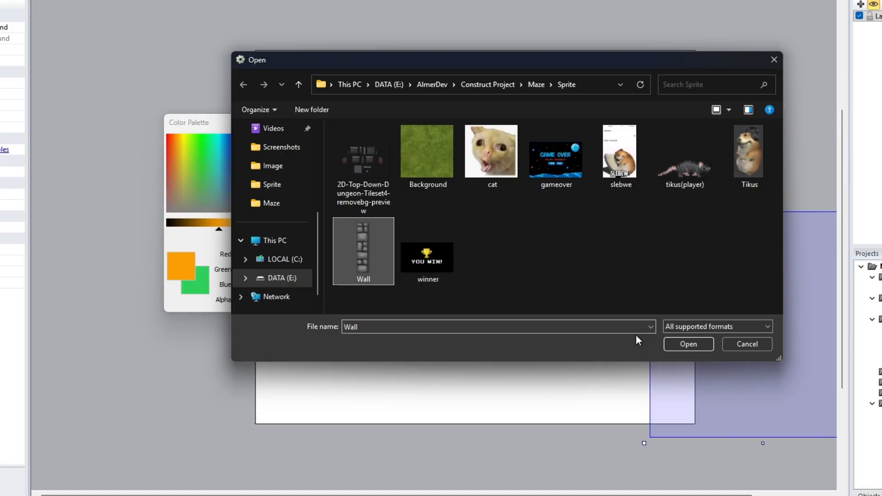
pyautogui.click(686, 342)
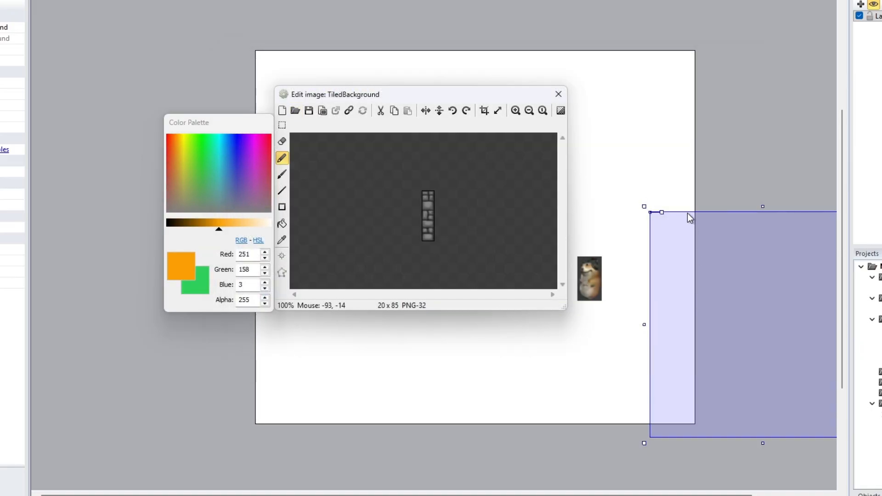
pyautogui.click(558, 94)
# Resize the tiled background into a thin vertical wall running the full height of the layout's right edge
pyautogui.moveTo(750, 294); pyautogui.dragTo(574, 220)
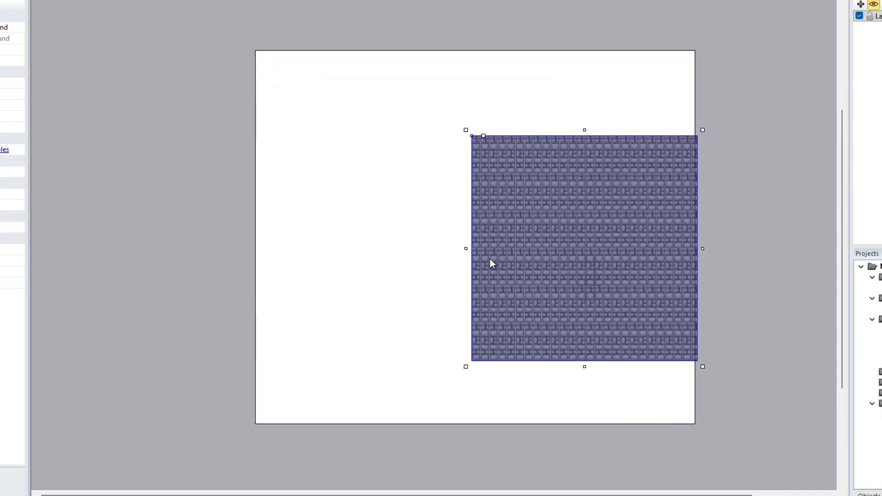
pyautogui.moveTo(467, 247); pyautogui.dragTo(691, 238)
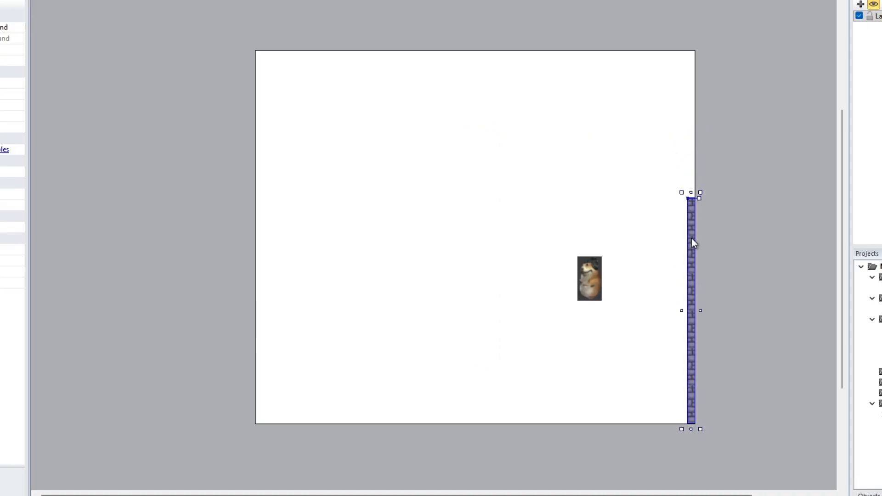
pyautogui.moveTo(691, 192); pyautogui.dragTo(691, 43)
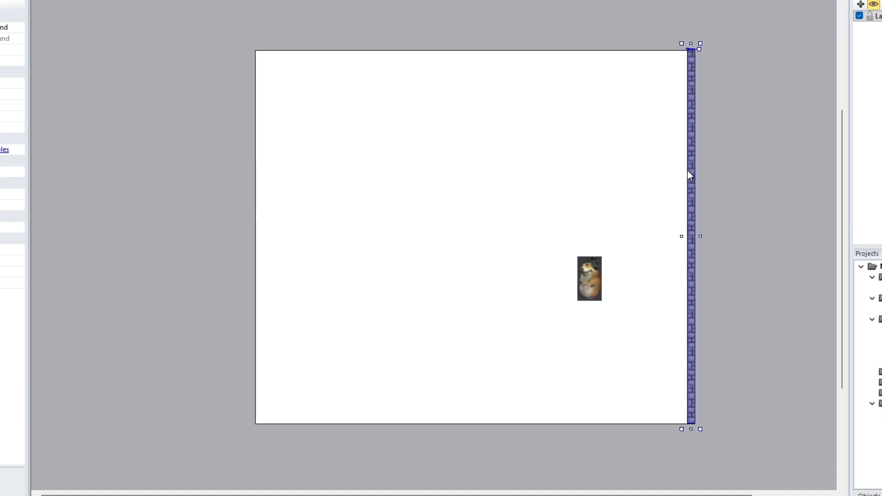
pyautogui.moveTo(680, 432)
pyautogui.mouseDown()
pyautogui.moveTo(664, 428)
pyautogui.moveTo(684, 430)
pyautogui.mouseUp()
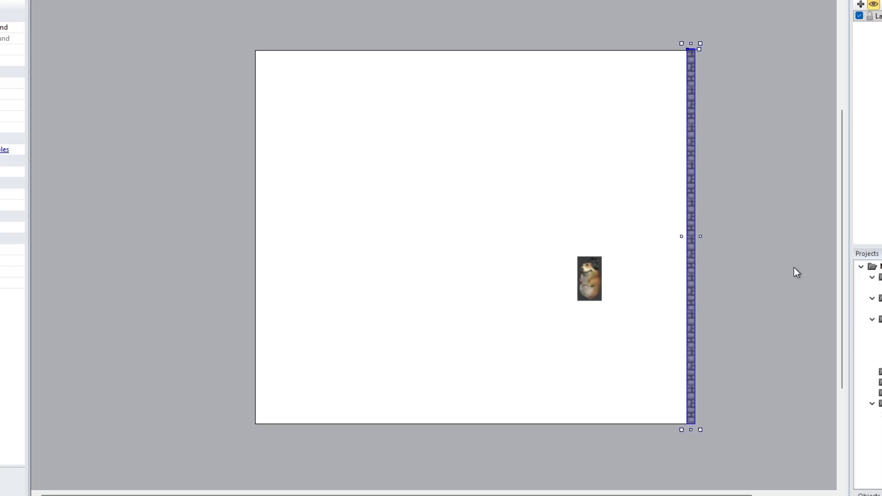
# Duplicate the vertical wall and move the copy leftward into the middle of the layout
pyautogui.click(810, 184)
pyautogui.moveTo(690, 134); pyautogui.dragTo(691, 153)
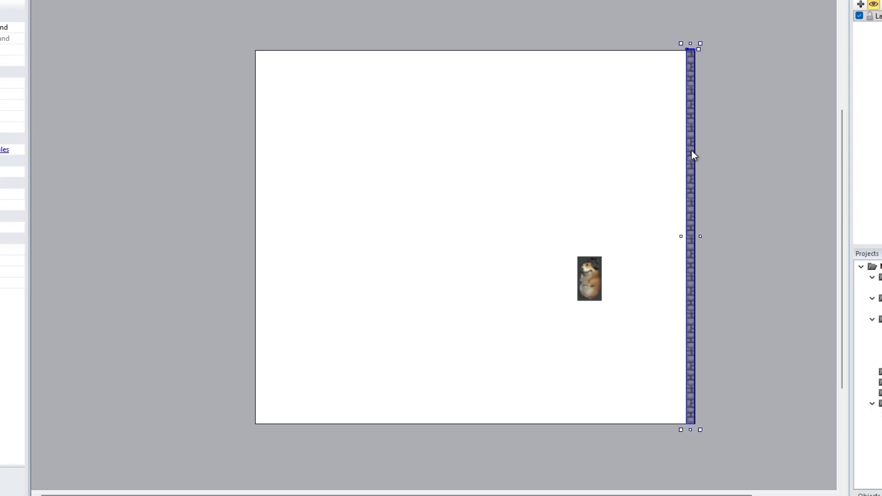
pyautogui.moveTo(693, 155); pyautogui.dragTo(592, 146)
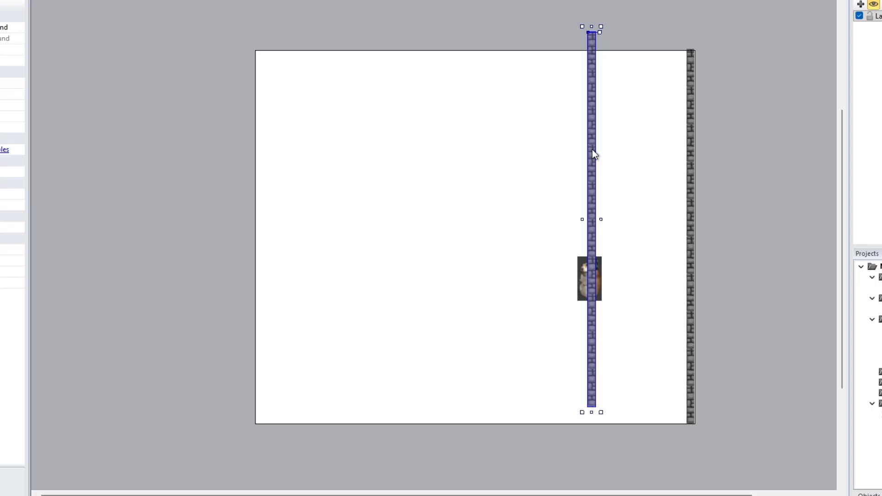
pyautogui.keyDown('ctrl'); pyautogui.moveTo(592, 150); pyautogui.dragTo(424, 158); pyautogui.keyUp('ctrl')
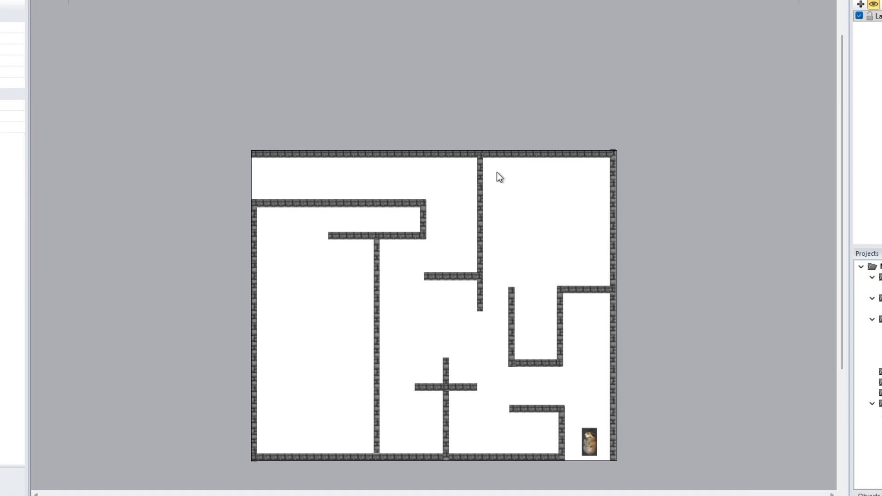
# Preview the layout and steer the hamster around the maze with the arrow keys, then close the preview
pyautogui.scroll(-3, 518, 154)
pyautogui.keyDown('ctrl'); pyautogui.scroll(3, 484, 210); pyautogui.keyUp('ctrl')
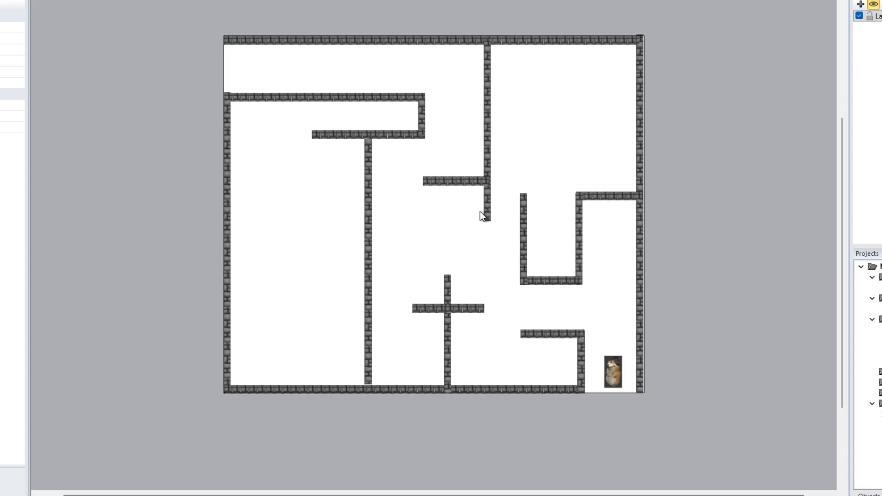
pyautogui.moveTo(484, 210); pyautogui.dragTo(447, 131, button='middle')
pyautogui.press('F5')
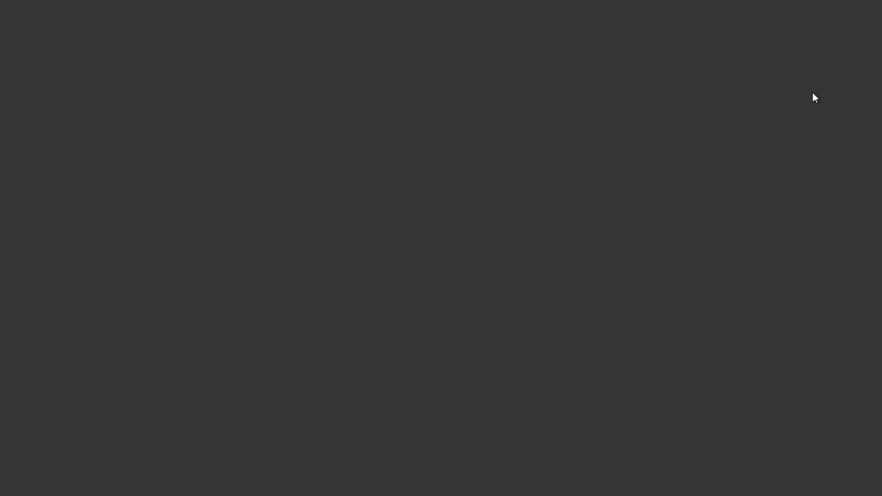
pyautogui.press('Up')
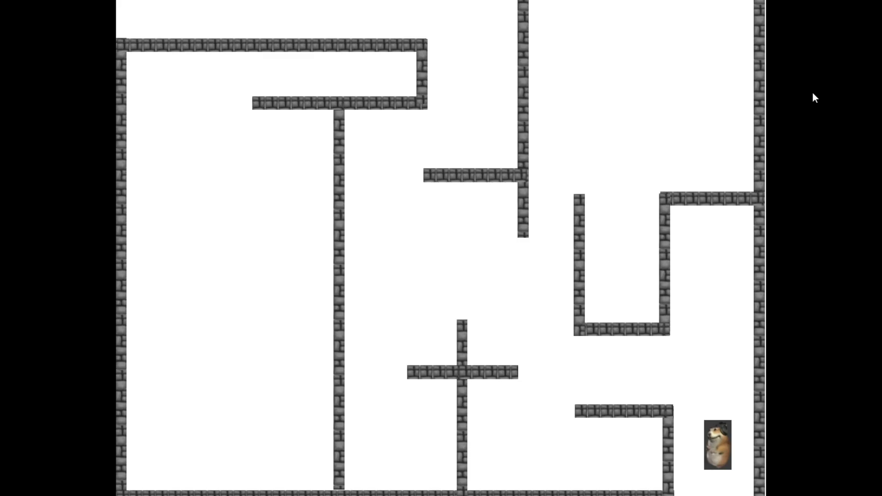
pyautogui.press('Left')
pyautogui.press('Left')
pyautogui.press('Up')
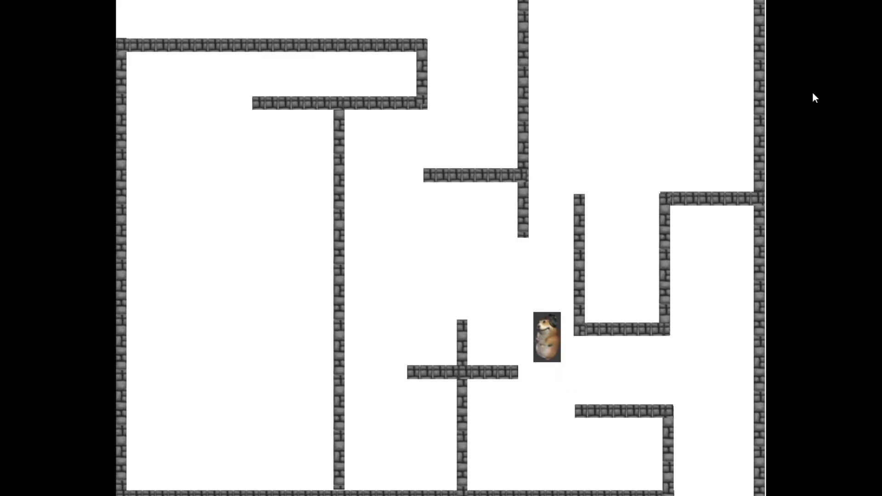
pyautogui.press('Left')
pyautogui.press('Up')
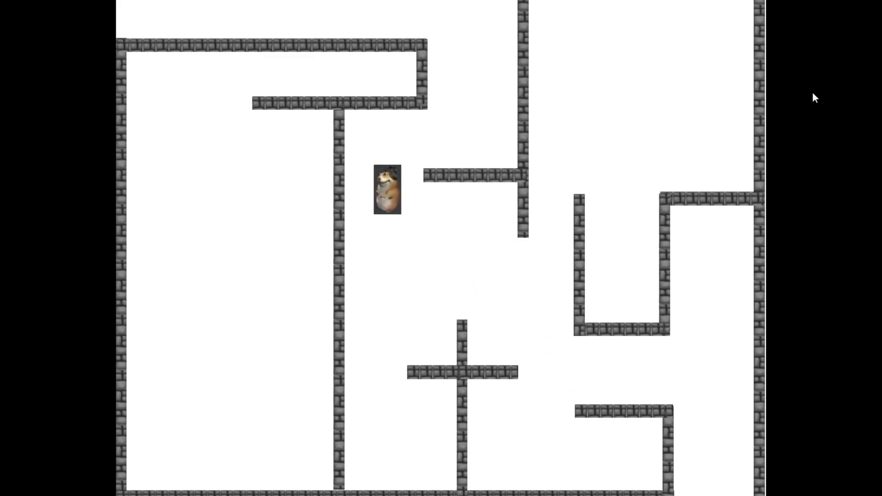
pyautogui.press('Right')
pyautogui.press('Up')
pyautogui.press('Down')
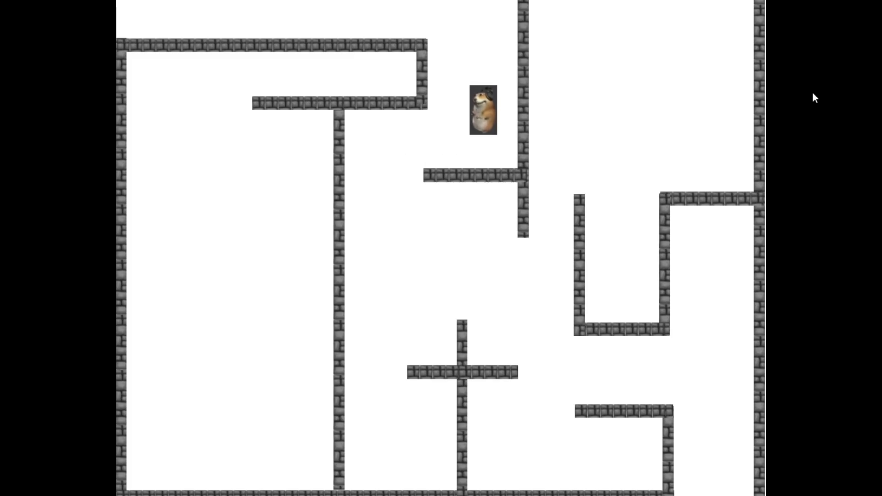
pyautogui.press('Left')
pyautogui.press('Right')
pyautogui.press('Down')
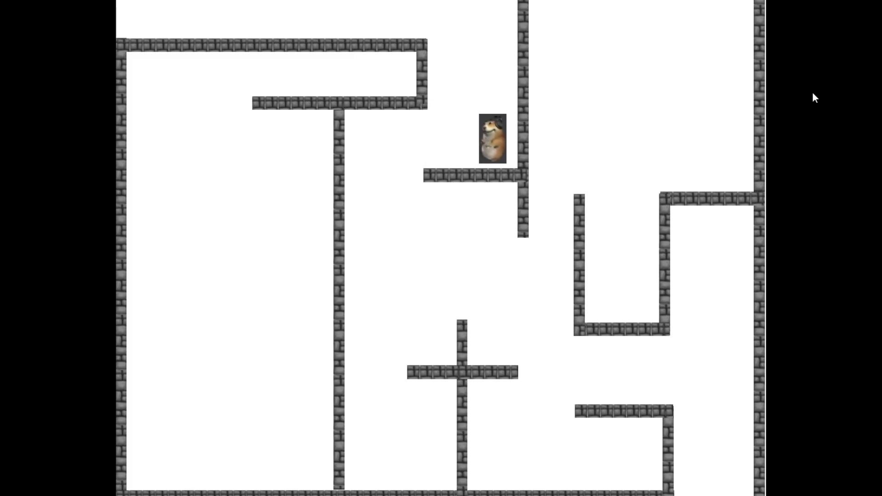
pyautogui.press('Down')
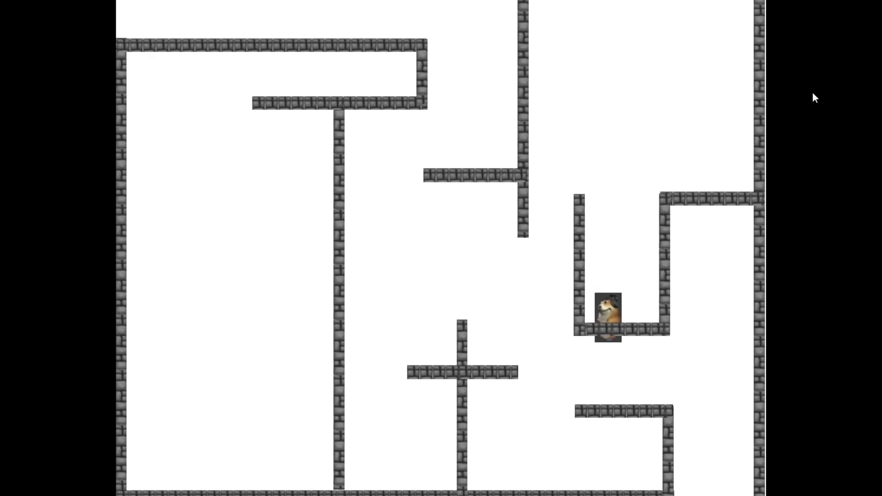
pyautogui.press('Right')
pyautogui.press('Up')
pyautogui.press('Left')
pyautogui.press('Up')
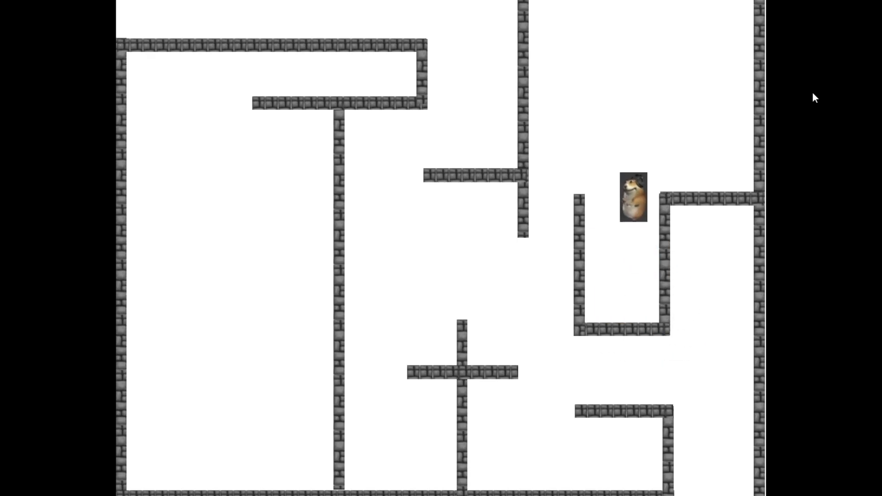
pyautogui.press('Right')
pyautogui.press('Down')
pyautogui.press('Left')
pyautogui.press('Left')
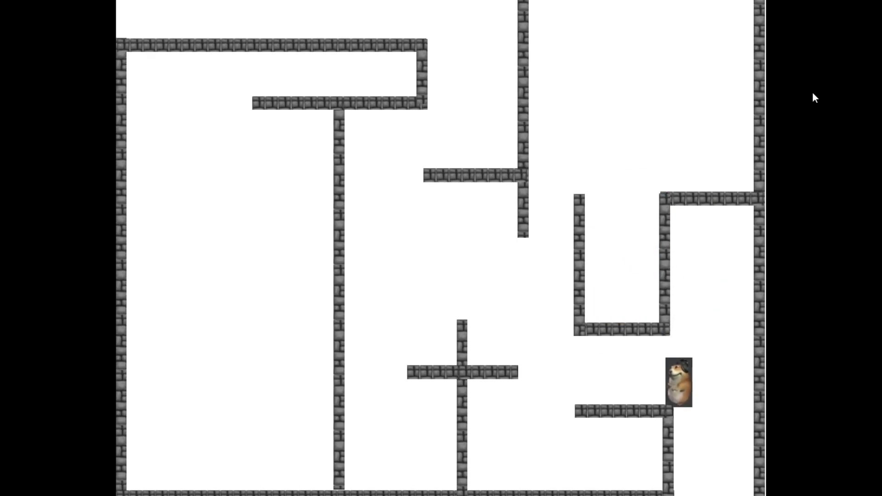
pyautogui.press('Up')
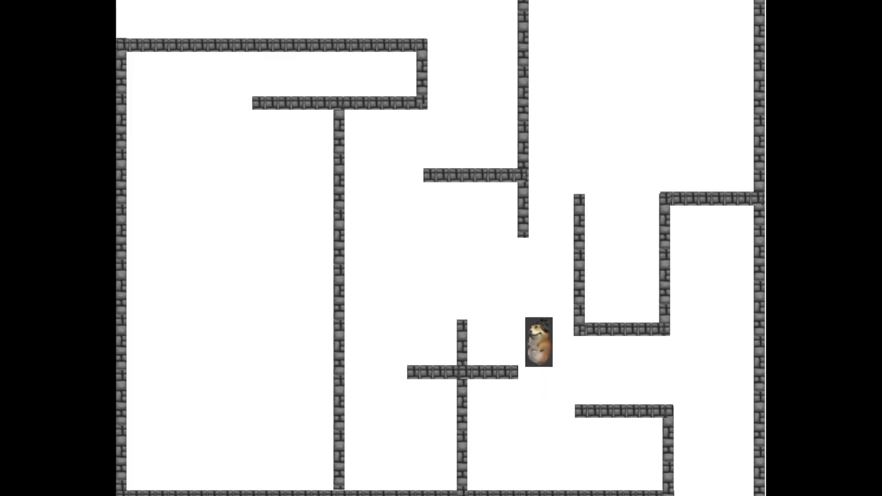
pyautogui.hotkey('alt', 'F4')
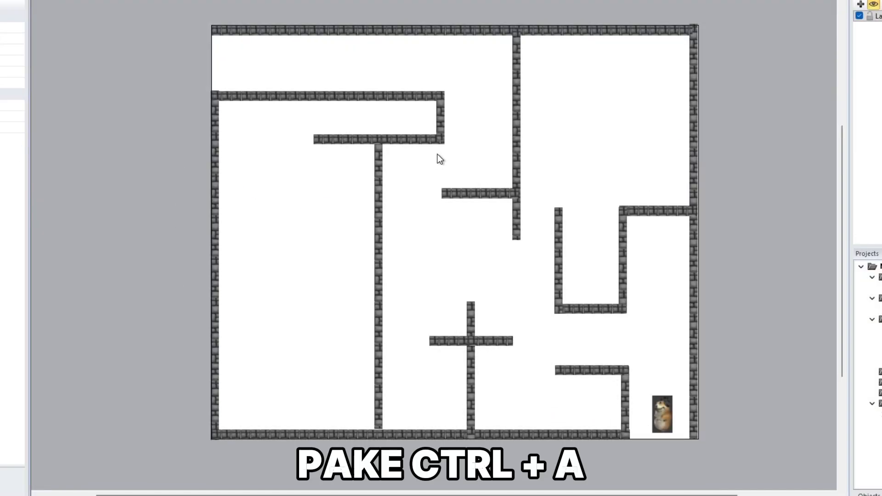
# Select all the wall tiles and add the Solid behavior to the tiled background walls
pyautogui.hotkey('ctrl', 'a')
pyautogui.keyDown('ctrl'); pyautogui.click(663, 424); pyautogui.keyUp('ctrl')
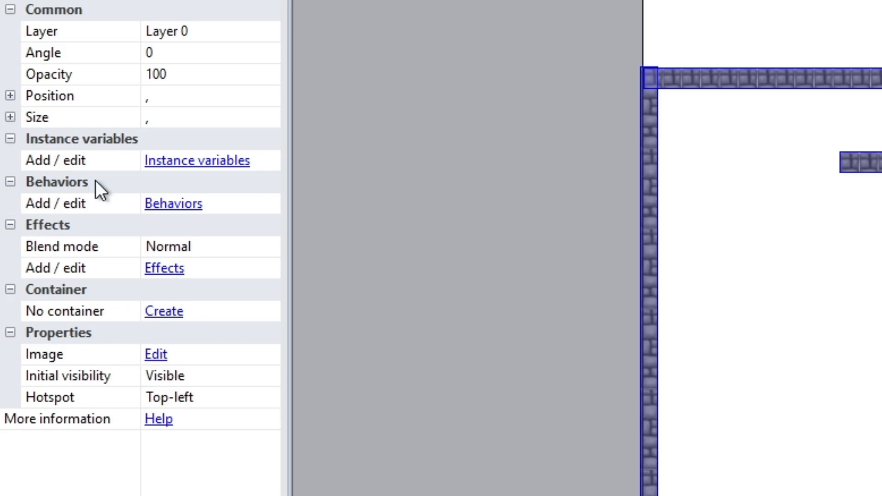
pyautogui.click(177, 210)
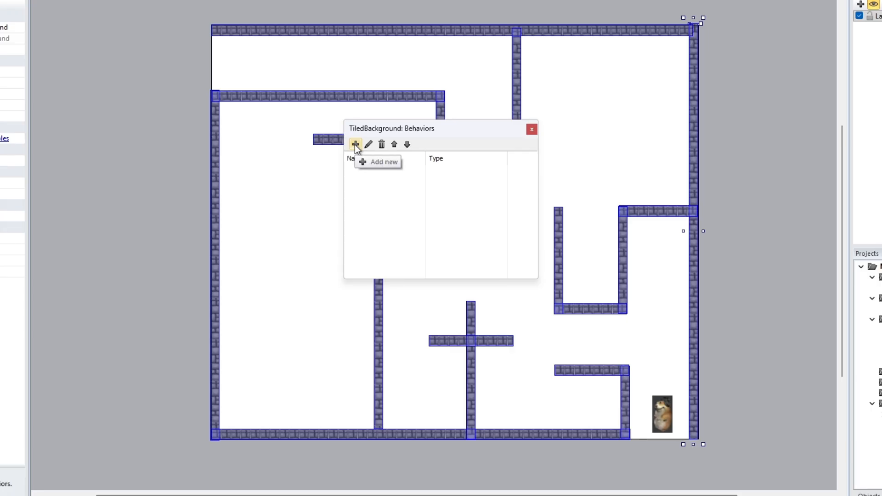
pyautogui.click(355, 144)
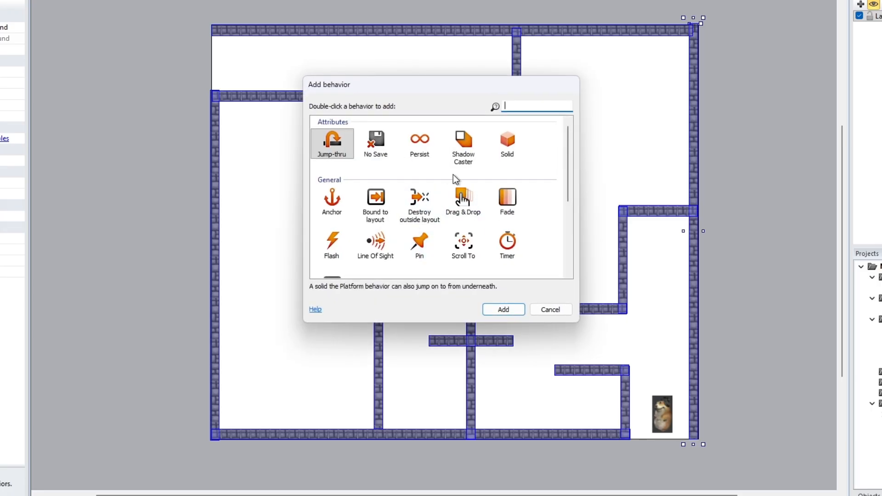
pyautogui.doubleClick(507, 141)
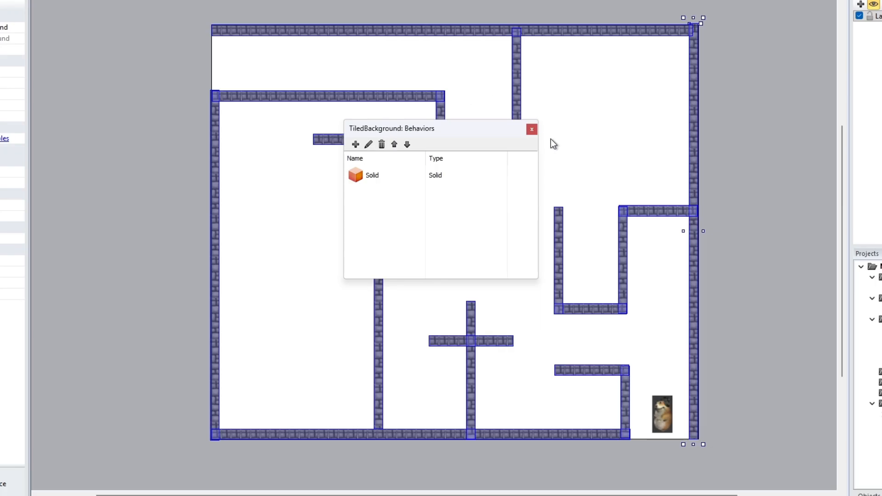
pyautogui.click(531, 129)
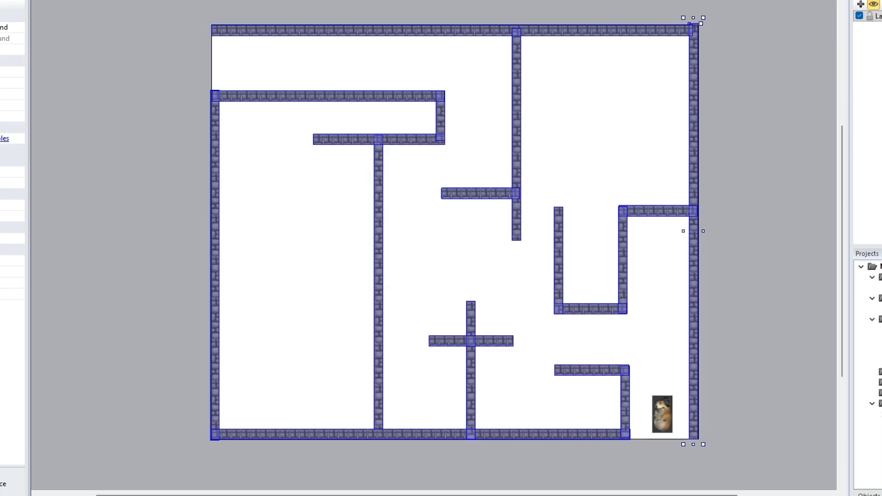
# Preview the game again and move the hamster with the arrow keys to test the walls, then return to the layout
pyautogui.press('F5')
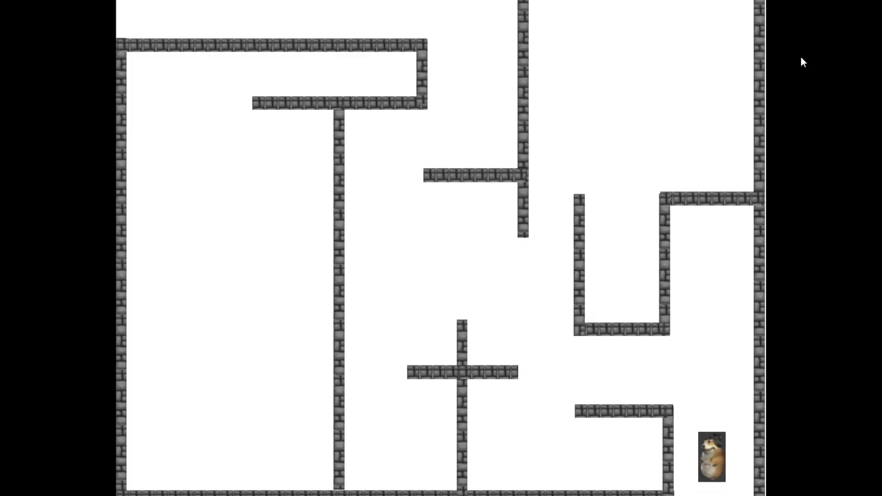
pyautogui.press('Up')
pyautogui.press('Left')
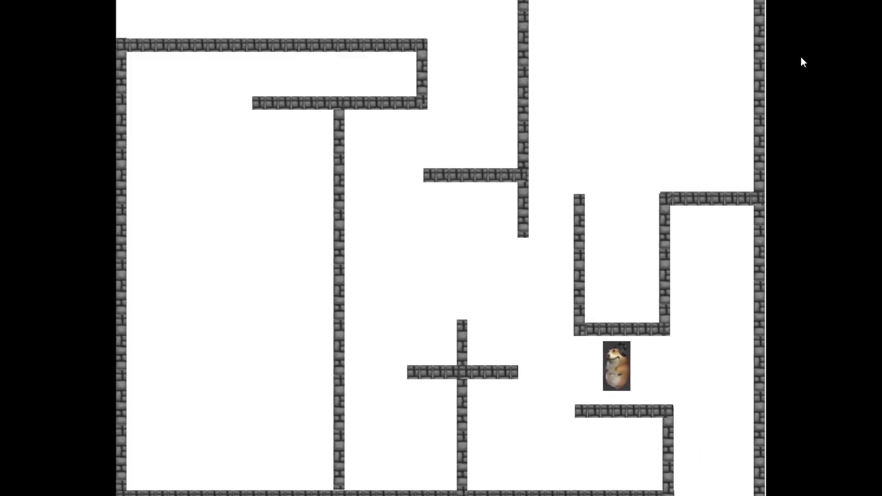
pyautogui.press('Up')
pyautogui.press('Left')
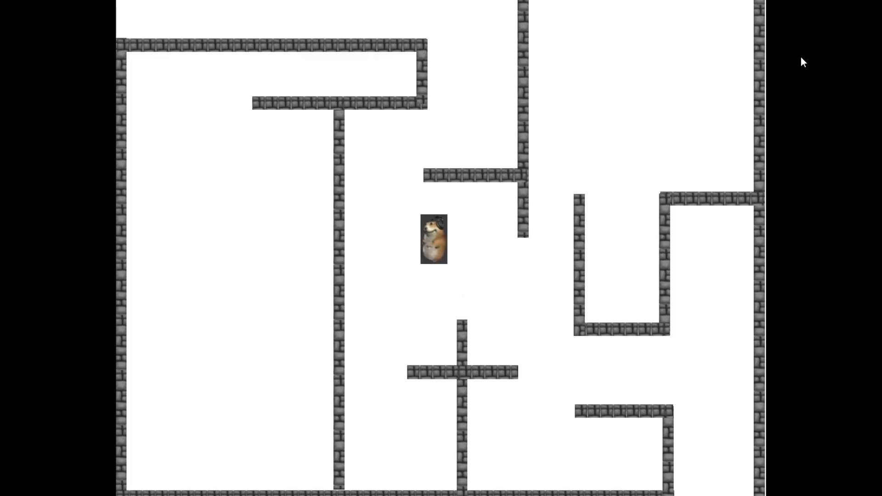
pyautogui.press('Up')
pyautogui.press('Right')
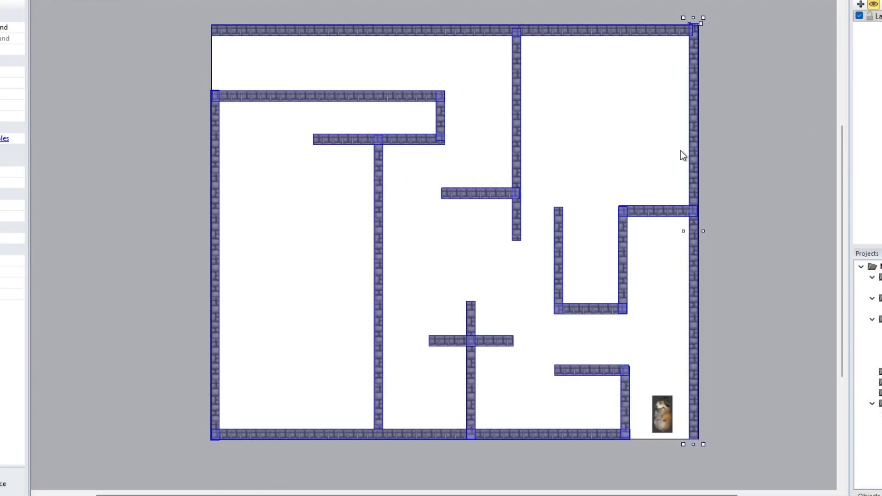
pyautogui.click(726, 132)
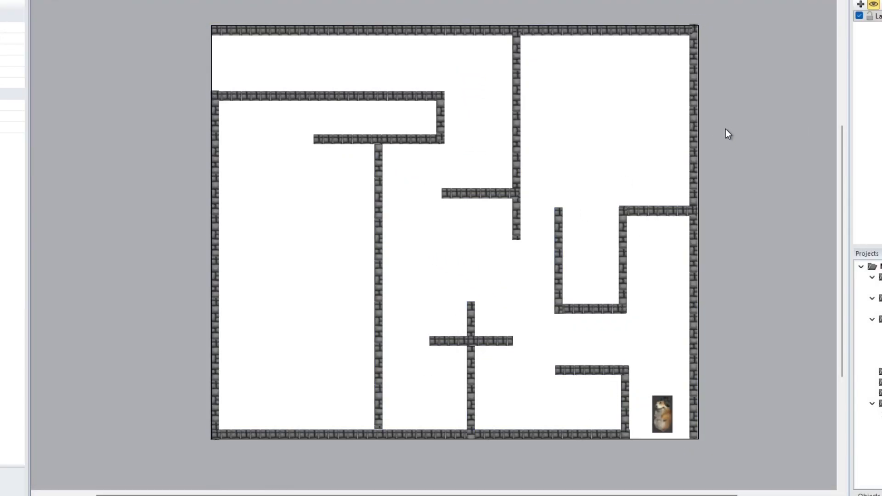
# Insert a new Sprite object and place it in the middle of the layout
pyautogui.rightClick(451, 225)
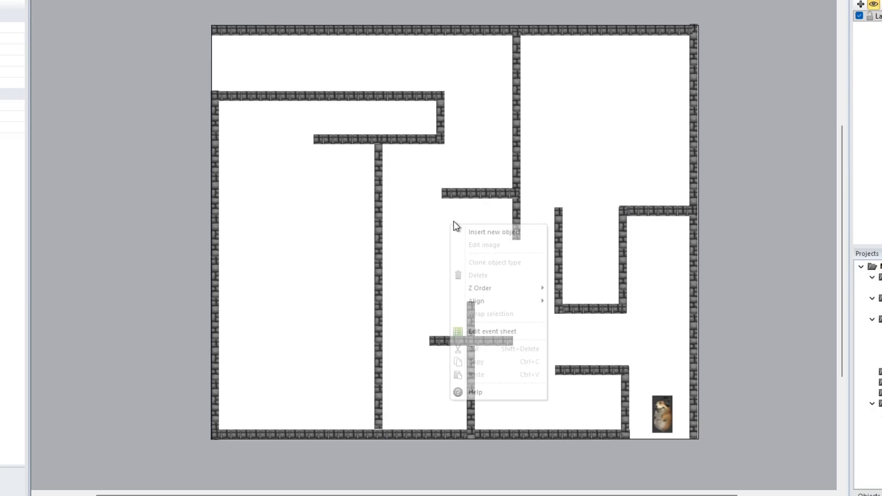
pyautogui.click(495, 233)
pyautogui.doubleClick(478, 234)
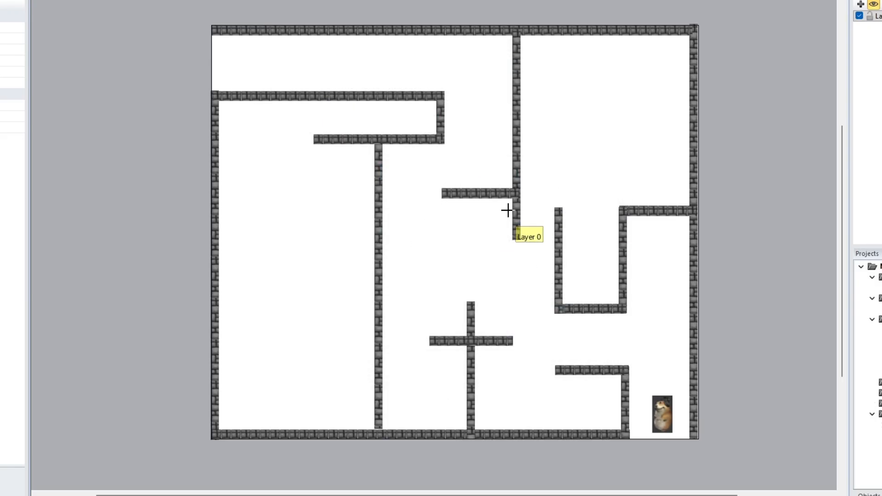
pyautogui.click(472, 234)
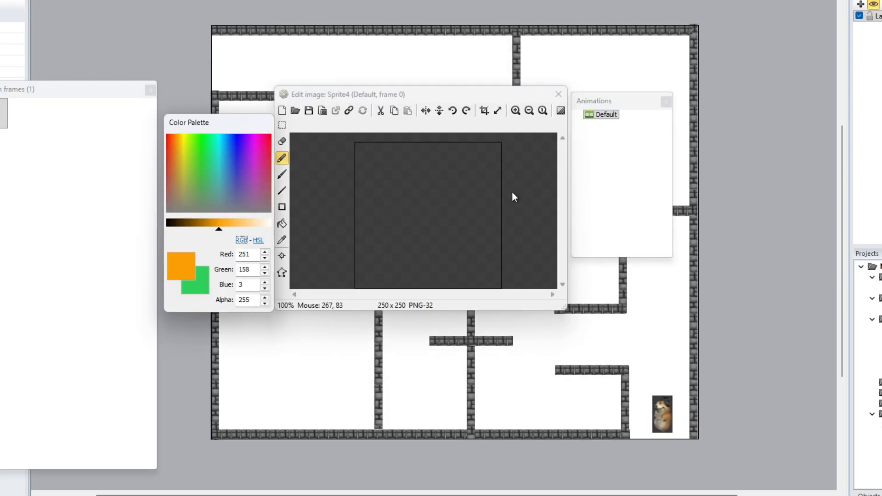
# Load the Background image from the Sprite folder into the new sprite and close the image editor
pyautogui.click(295, 111)
pyautogui.click(427, 154)
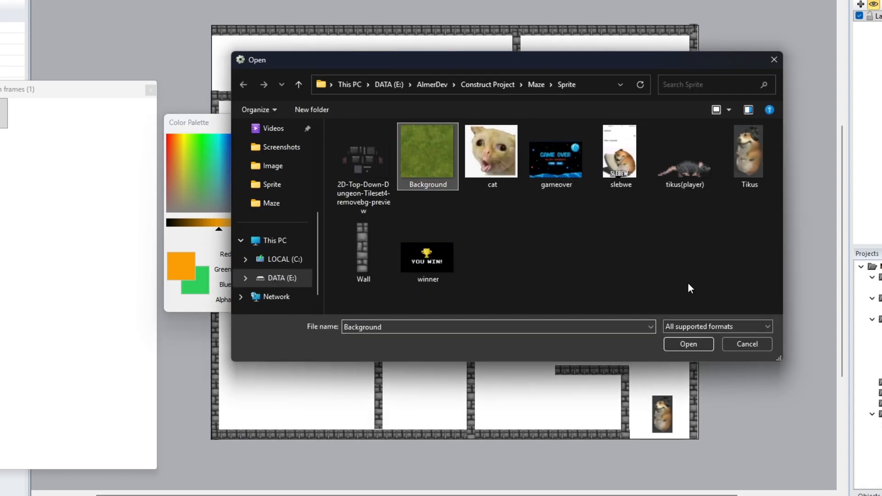
pyautogui.click(695, 347)
pyautogui.click(566, 98)
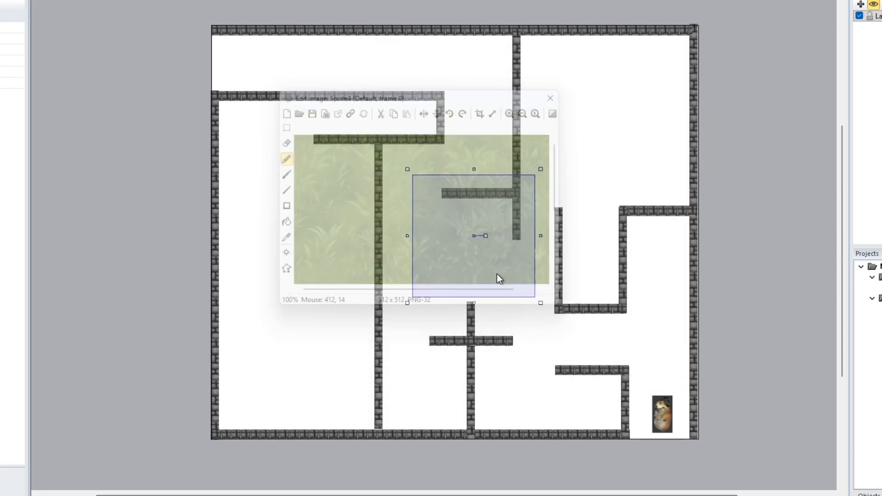
# Move and resize the background sprite so it covers the whole layout
pyautogui.moveTo(496, 262); pyautogui.dragTo(358, 179)
pyautogui.moveTo(465, 282); pyautogui.dragTo(705, 444)
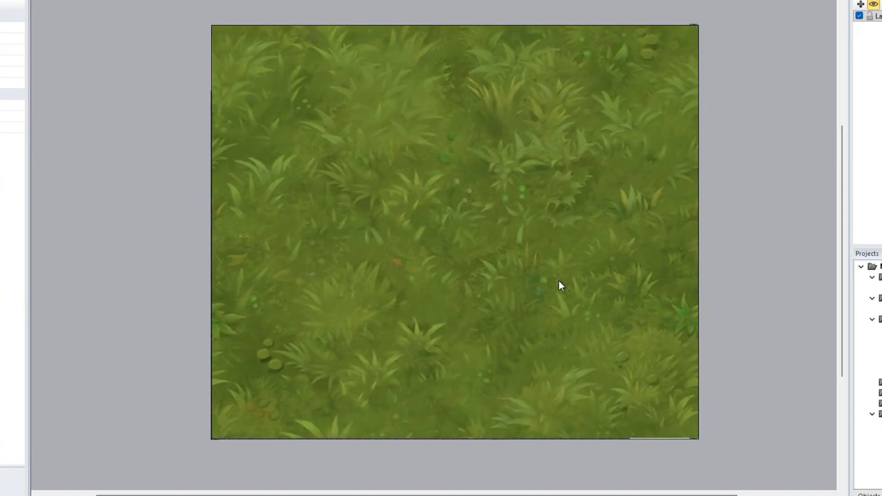
# Send the background sprite to the bottom of the layer behind the maze walls
pyautogui.rightClick(481, 240)
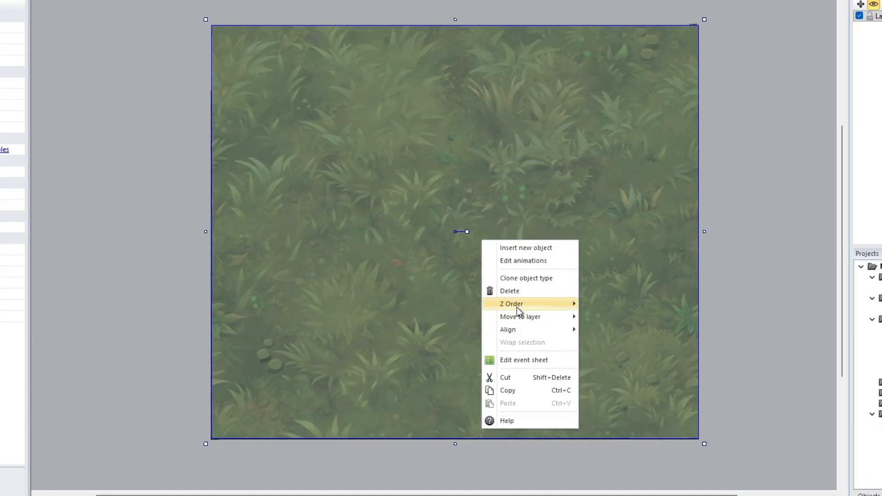
pyautogui.moveTo(517, 306)
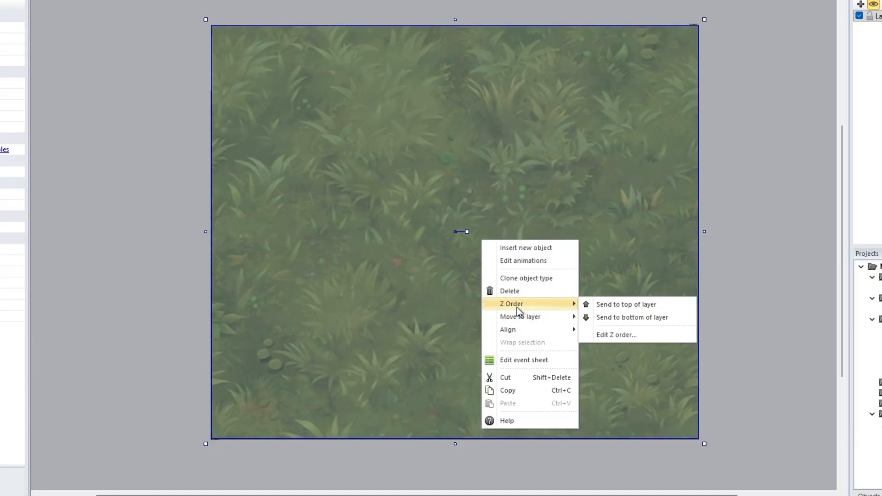
pyautogui.click(637, 318)
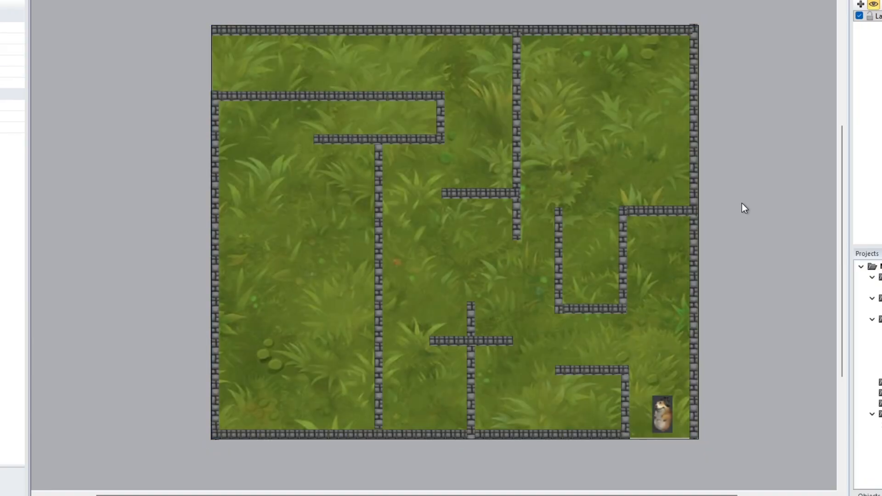
pyautogui.click(463, 72)
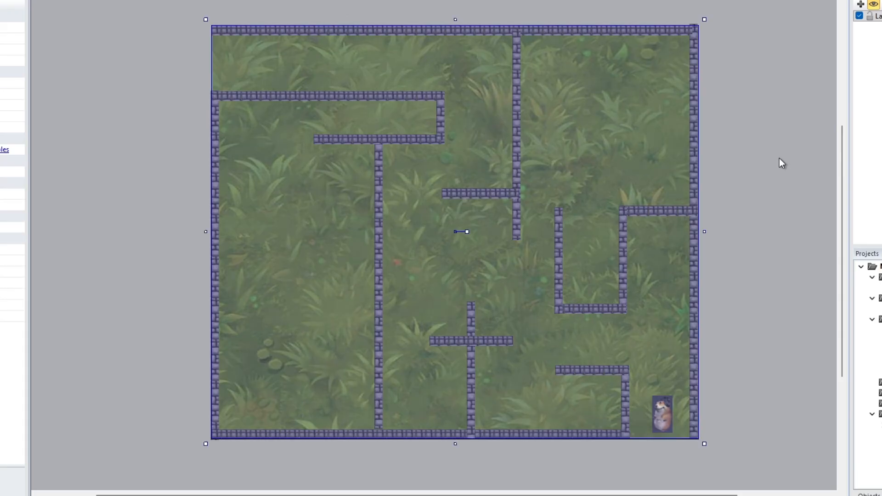
pyautogui.click(788, 109)
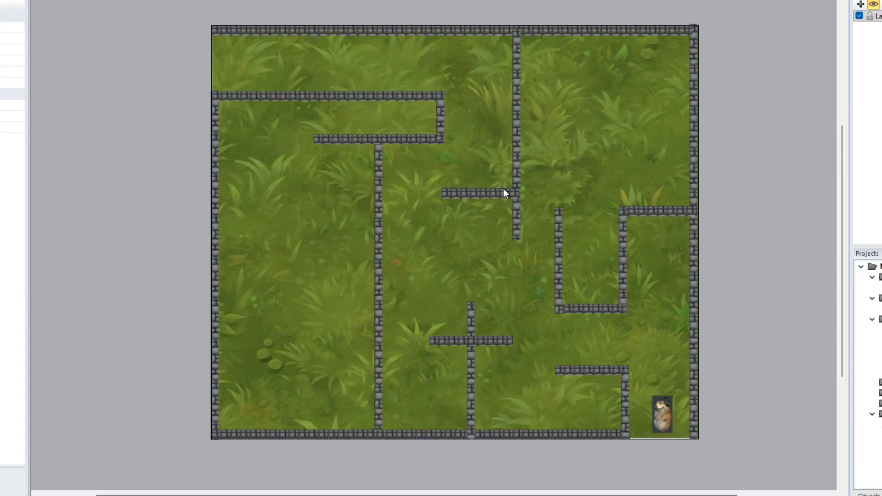
pyautogui.click(460, 125)
pyautogui.click(760, 44)
pyautogui.scroll(-2, 666, 236)
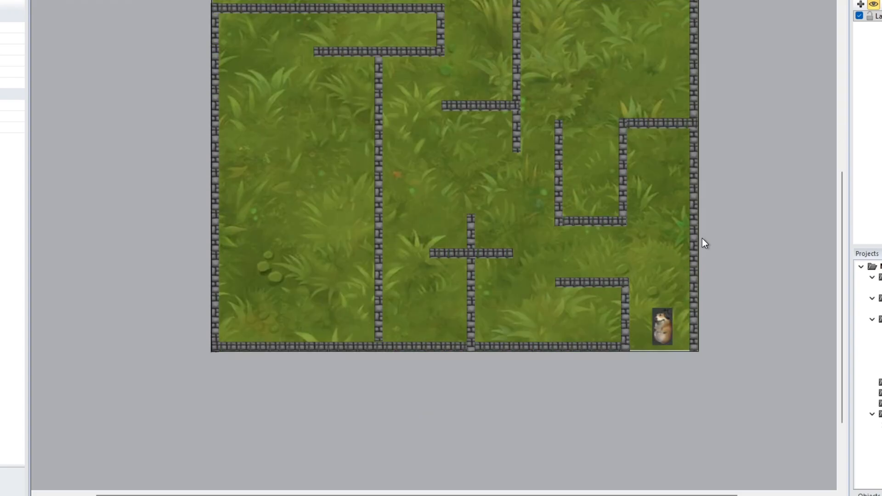
pyautogui.scroll(-2, 637, 317)
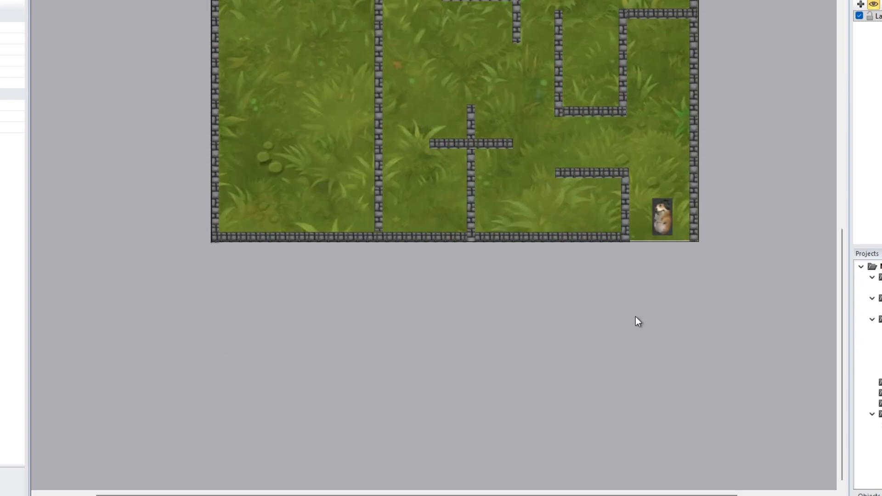
# Insert a new Sprite object and place it below the lower-right corner of the maze
pyautogui.rightClick(641, 298)
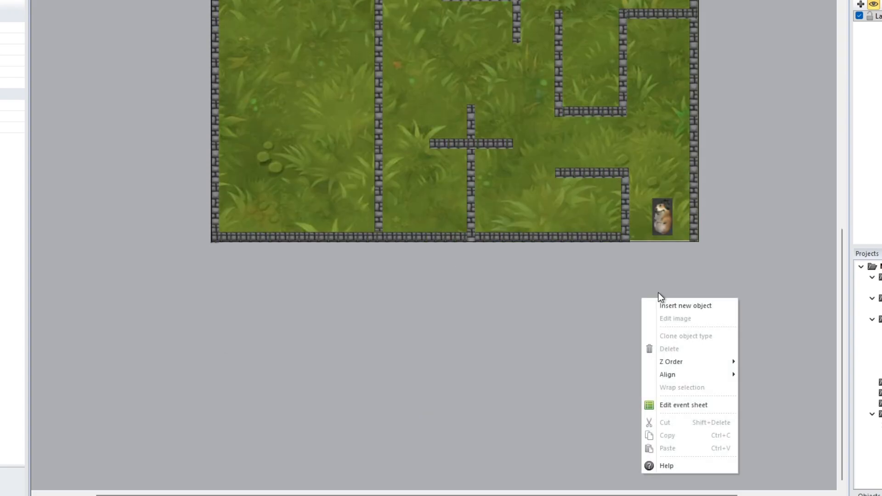
pyautogui.click(667, 303)
pyautogui.doubleClick(476, 232)
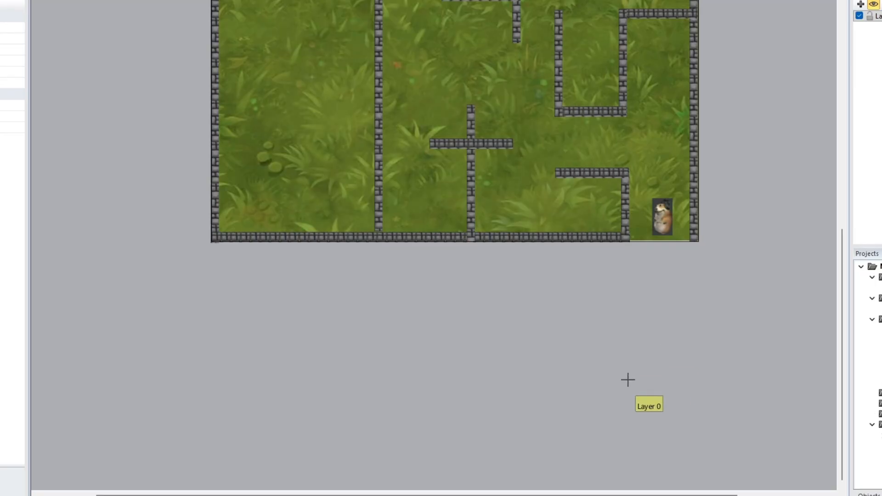
pyautogui.click(661, 305)
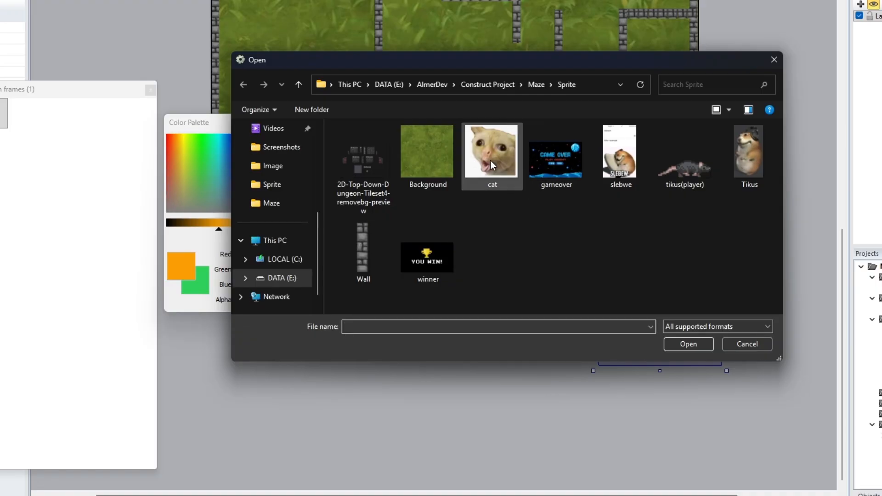
# Load the cat image from the Sprite folder into the new sprite and close the image editor
pyautogui.click(490, 161)
pyautogui.click(689, 344)
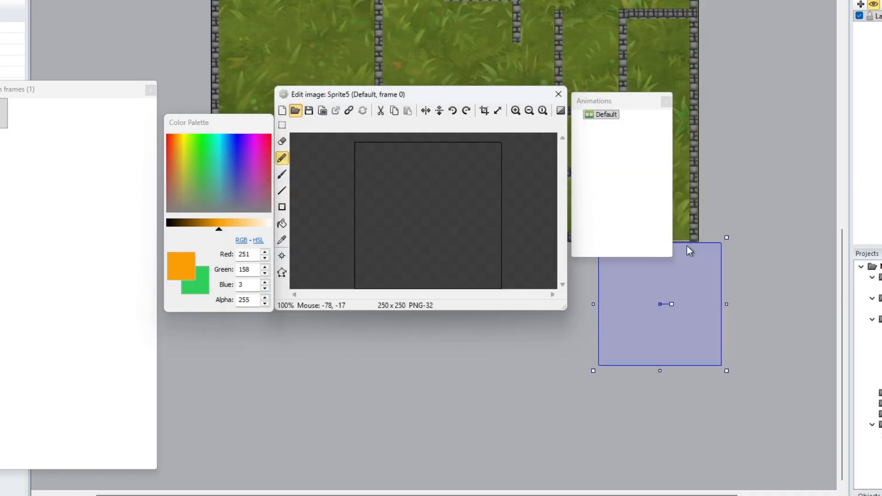
pyautogui.click(559, 94)
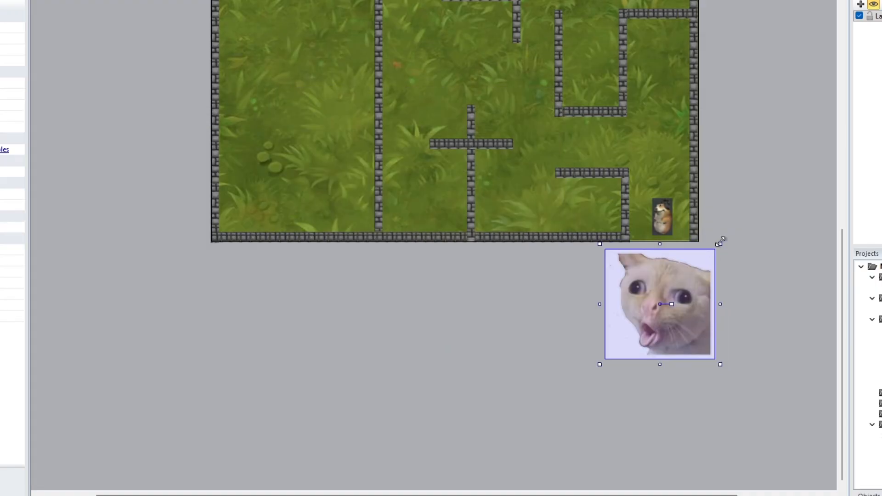
# Shrink the cat sprite to about 124 × 124 and reposition it just below the maze's lower-right corner
pyautogui.moveTo(720, 247); pyautogui.dragTo(679, 296)
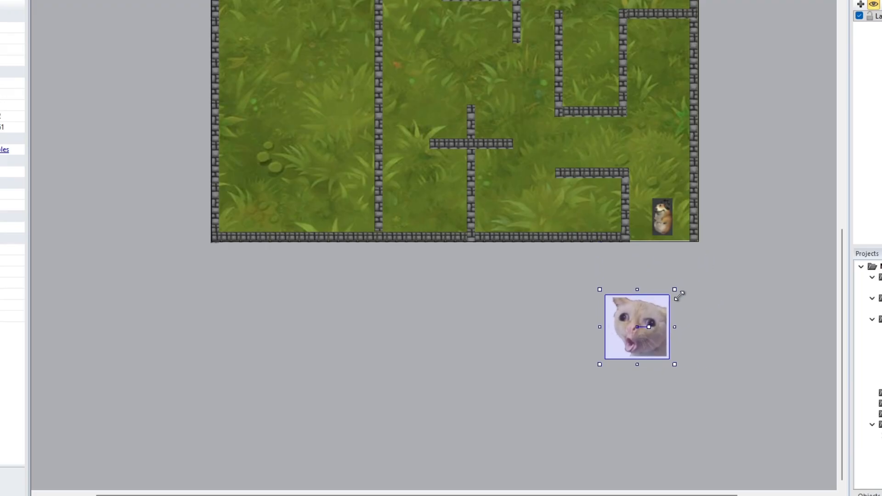
pyautogui.moveTo(648, 324); pyautogui.dragTo(671, 303)
pyautogui.moveTo(698, 269); pyautogui.dragTo(695, 272)
pyautogui.moveTo(656, 297); pyautogui.dragTo(661, 299)
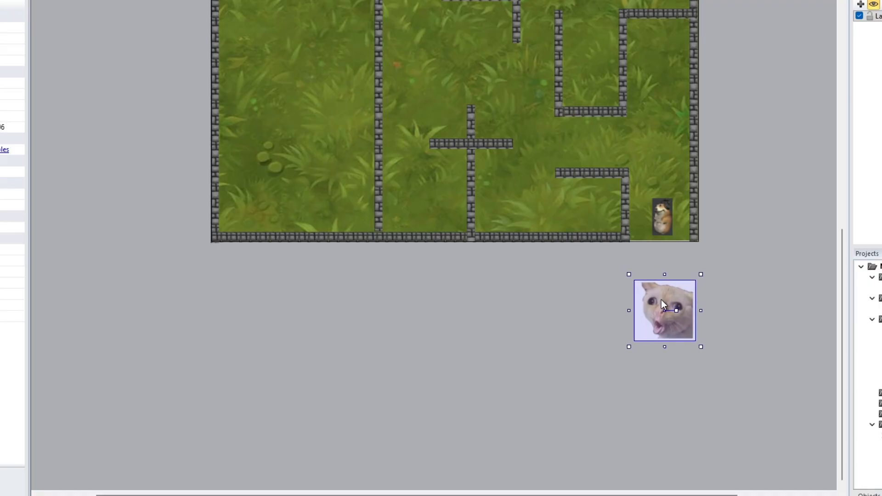
pyautogui.click(220, 187)
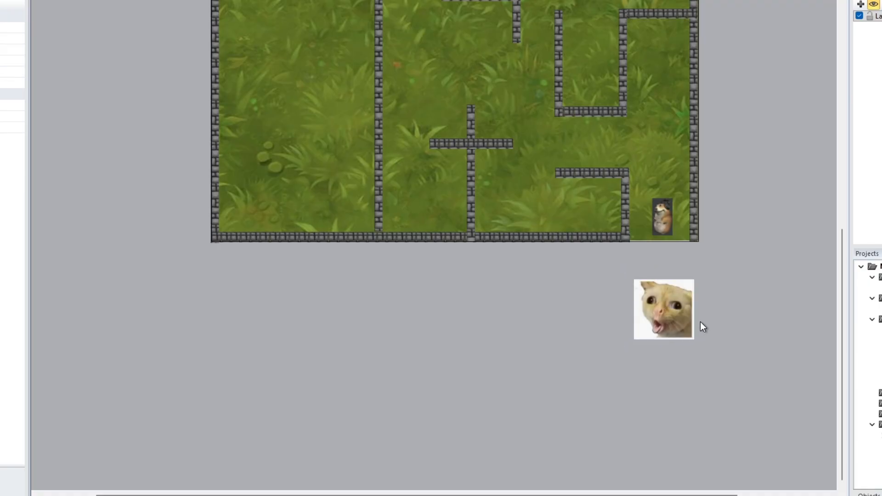
pyautogui.click(659, 311)
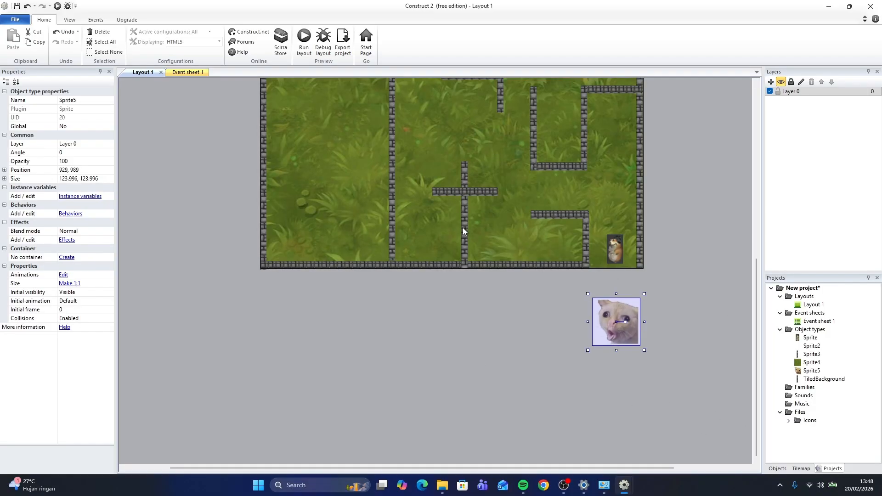
# On the event sheet, add a System Every tick event
pyautogui.click(197, 74)
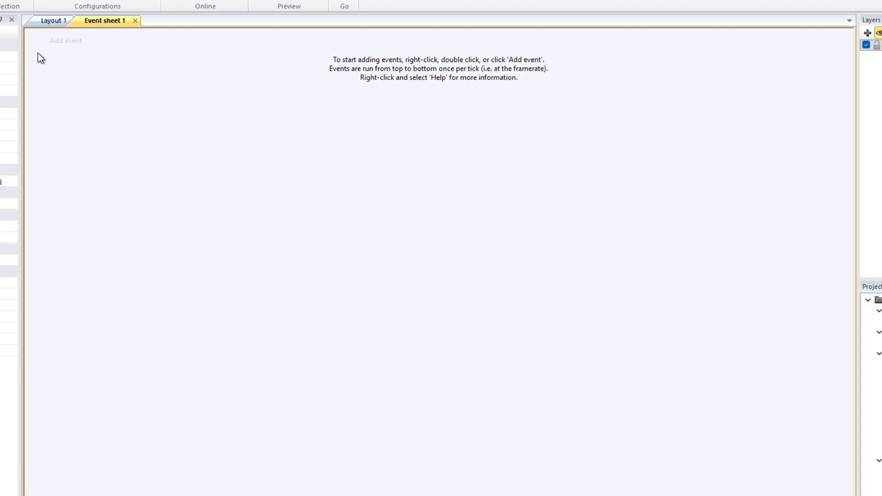
pyautogui.click(66, 43)
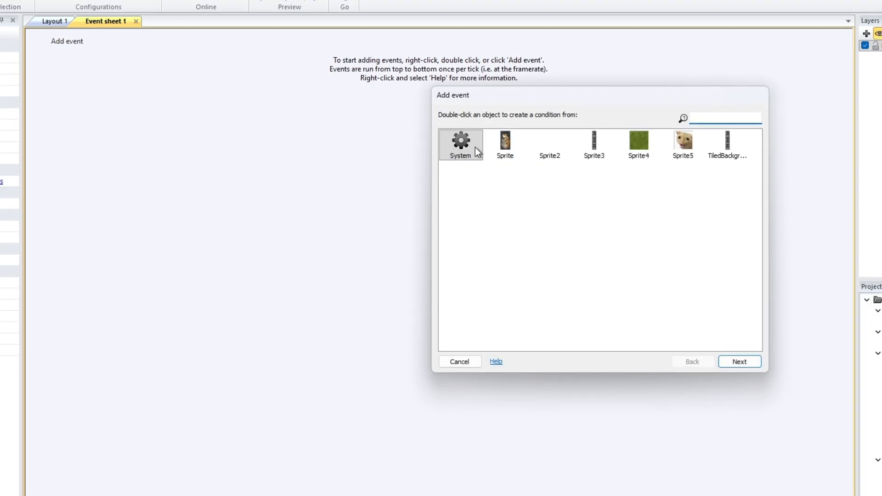
pyautogui.doubleClick(473, 146)
pyautogui.scroll(-2, 561, 247)
pyautogui.scroll(1, 534, 260)
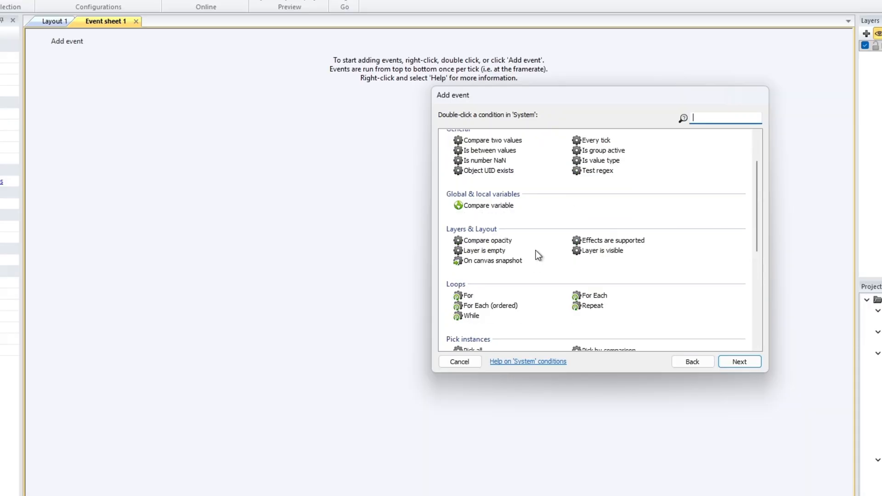
pyautogui.scroll(1, 536, 250)
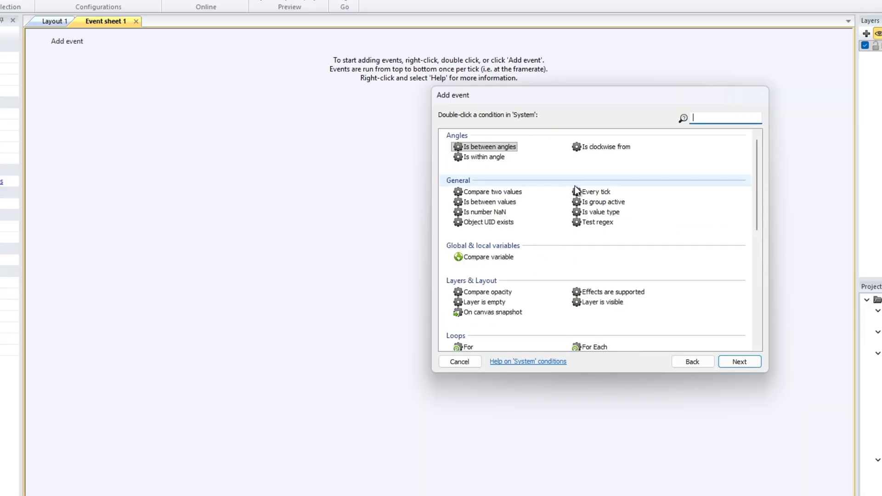
pyautogui.doubleClick(598, 192)
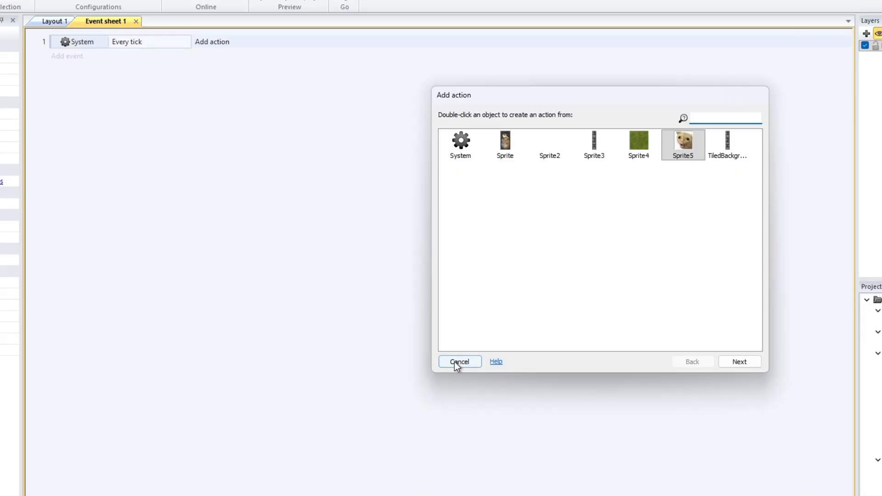
# Add a Set angle toward position action for the cat sprite using Sprite.X and Sprite.Y as the target
pyautogui.click(458, 362)
pyautogui.click(214, 42)
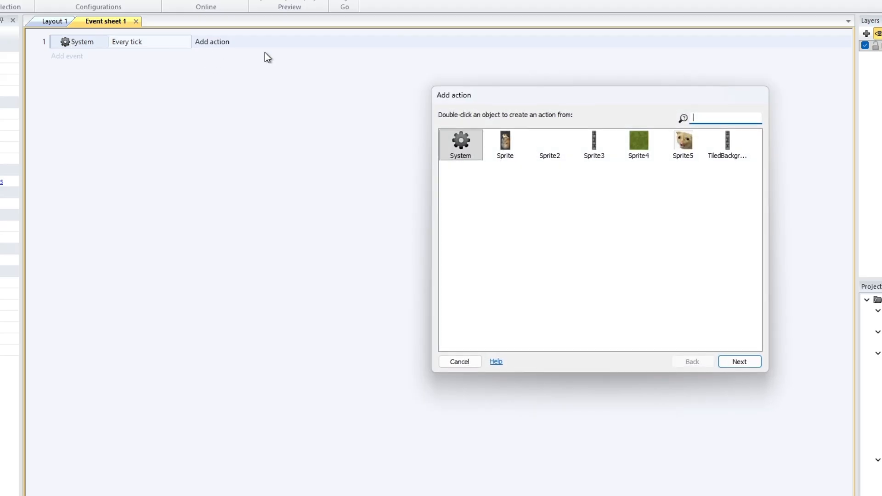
pyautogui.doubleClick(691, 141)
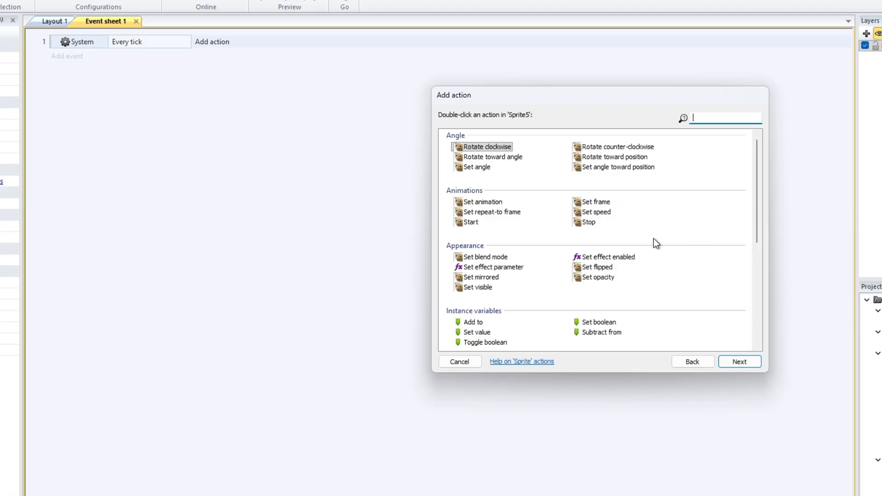
pyautogui.doubleClick(630, 168)
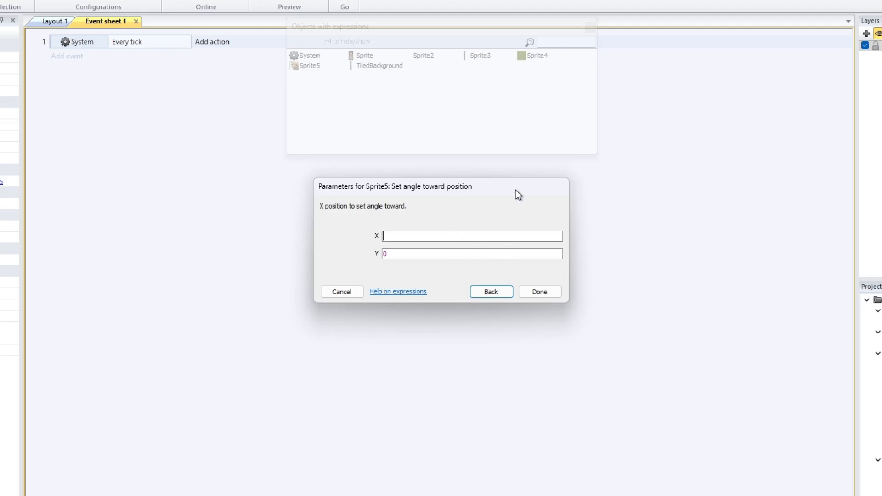
pyautogui.write('Sp')
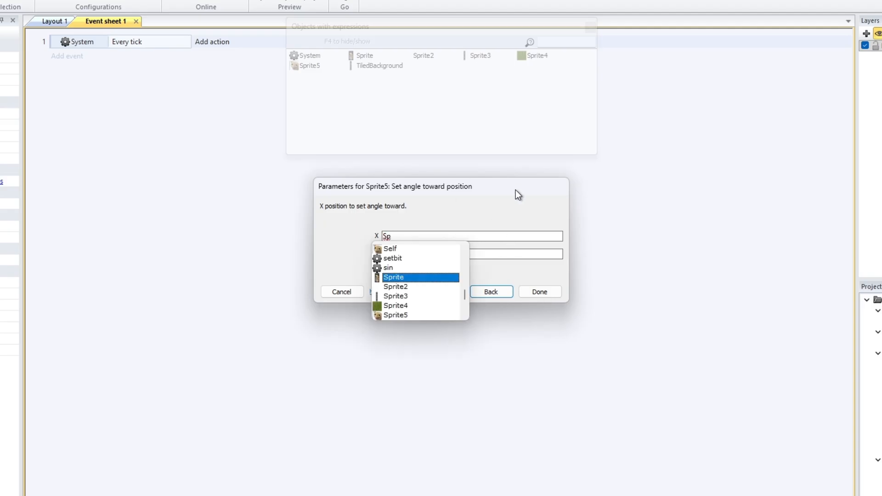
pyautogui.click(409, 279)
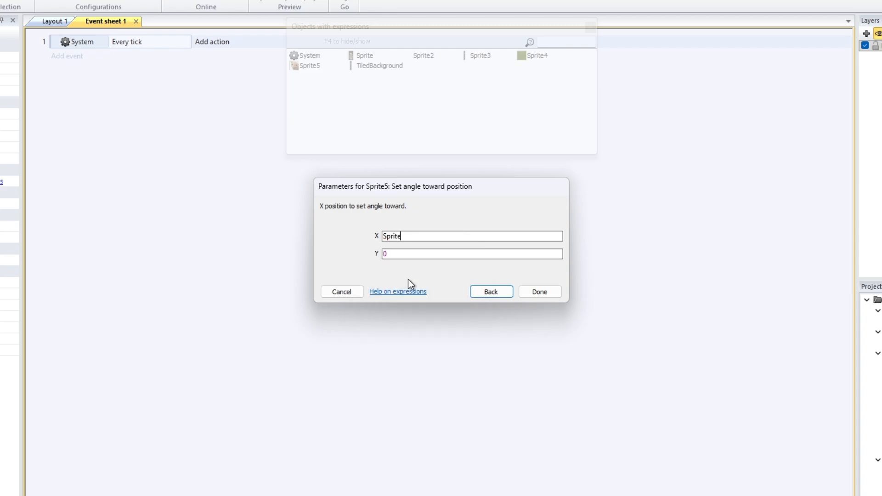
pyautogui.write('.')
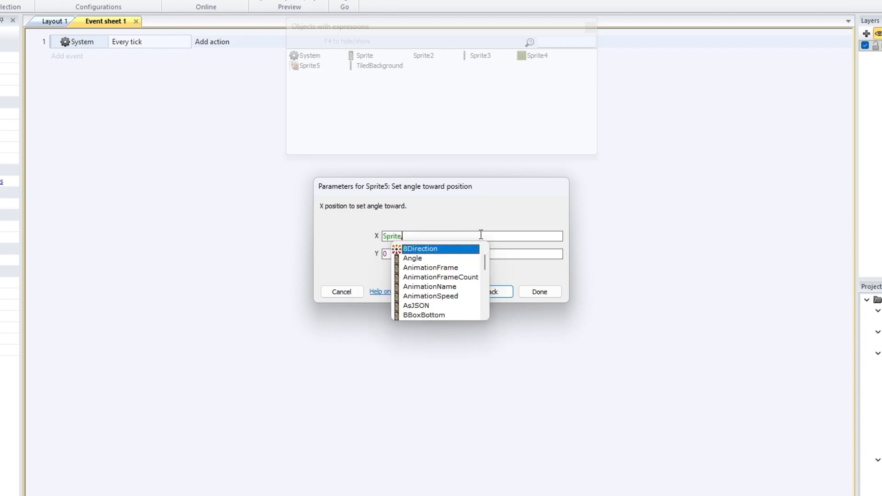
pyautogui.write('X')
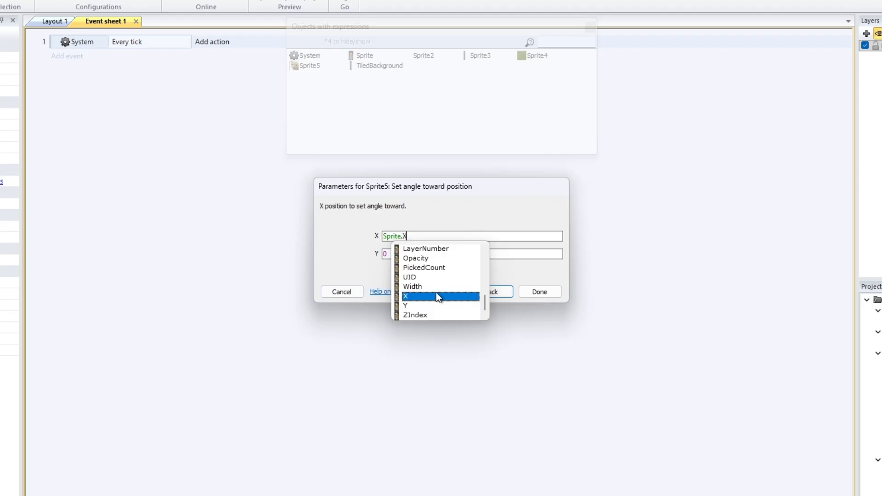
pyautogui.click(421, 296)
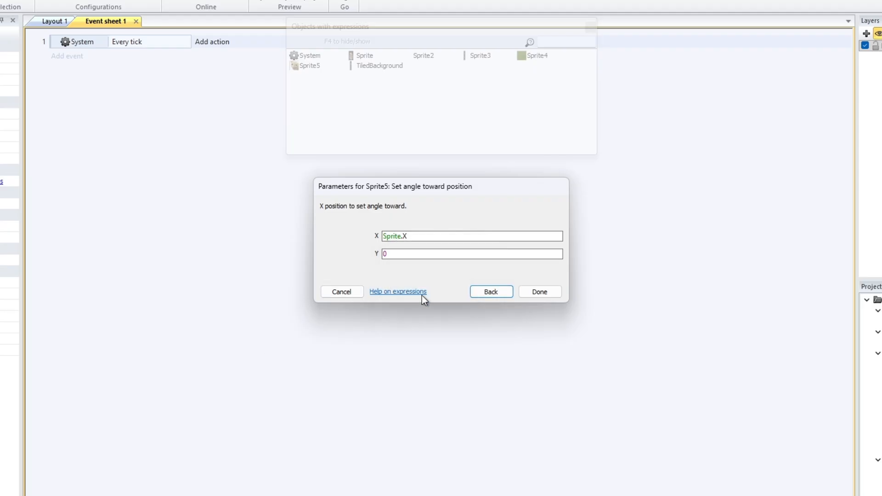
pyautogui.press('Tab')
pyautogui.write('Spr')
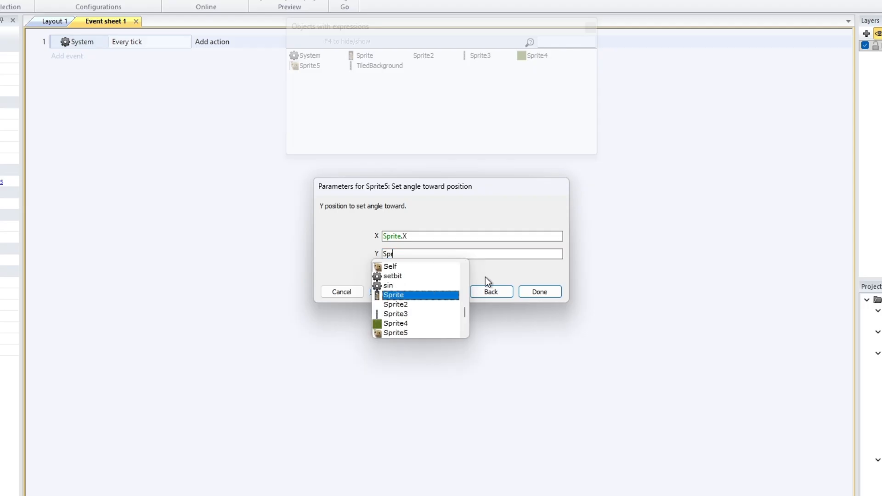
pyautogui.write('ite.Y')
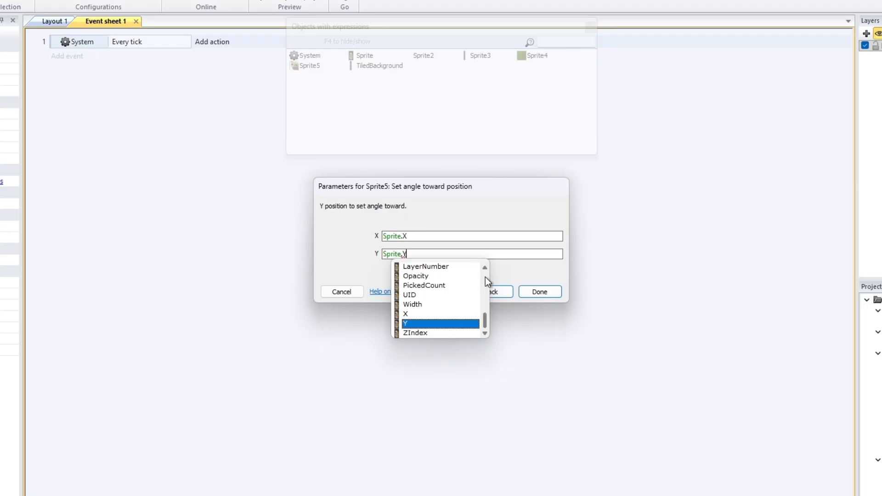
pyautogui.press('Return')
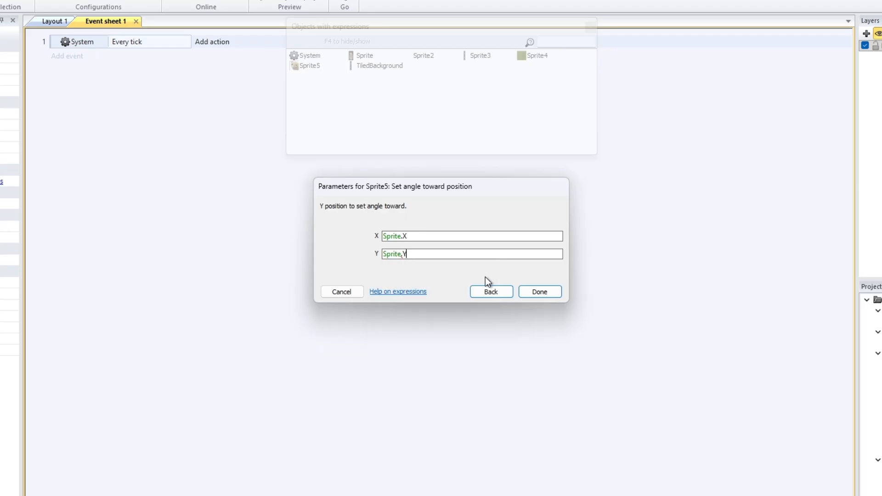
pyautogui.click(537, 293)
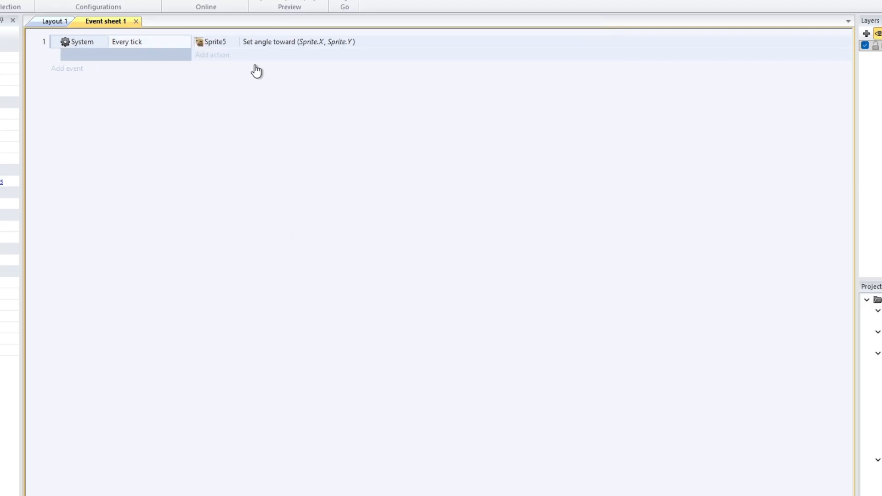
# Rename the hamster sprite's object type to Player
pyautogui.click(56, 21)
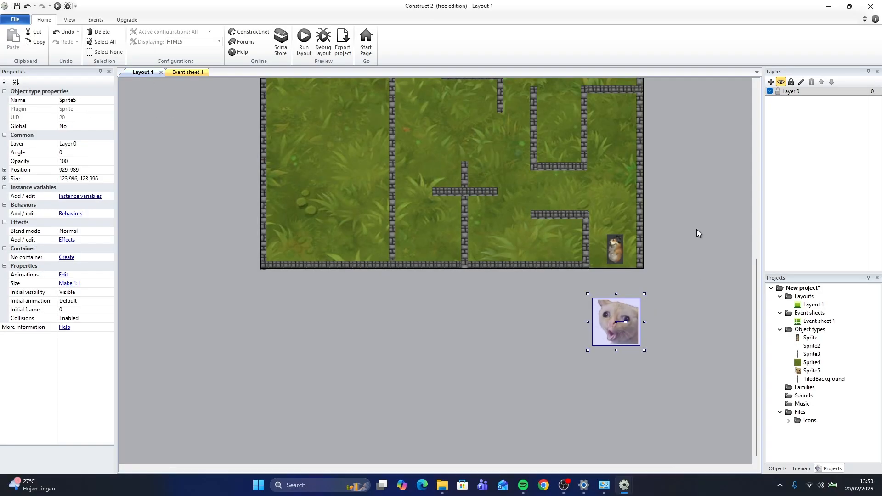
pyautogui.click(619, 247)
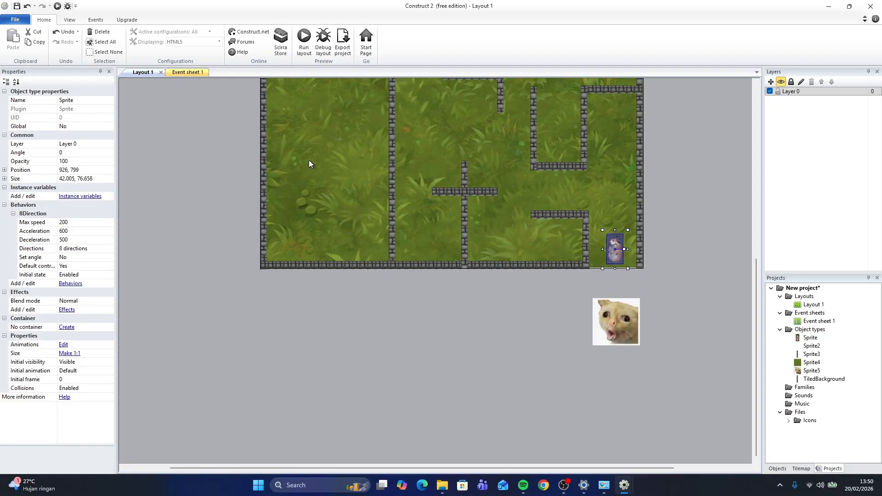
pyautogui.click(84, 100)
pyautogui.write('Player')
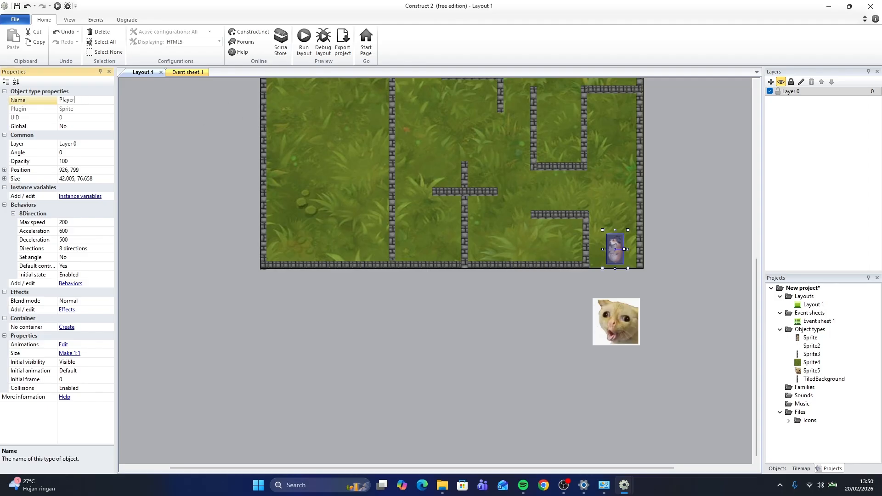
pyautogui.press('Return')
# Rename the cat sprite's object type to Enemy
pyautogui.click(596, 315)
pyautogui.click(70, 101)
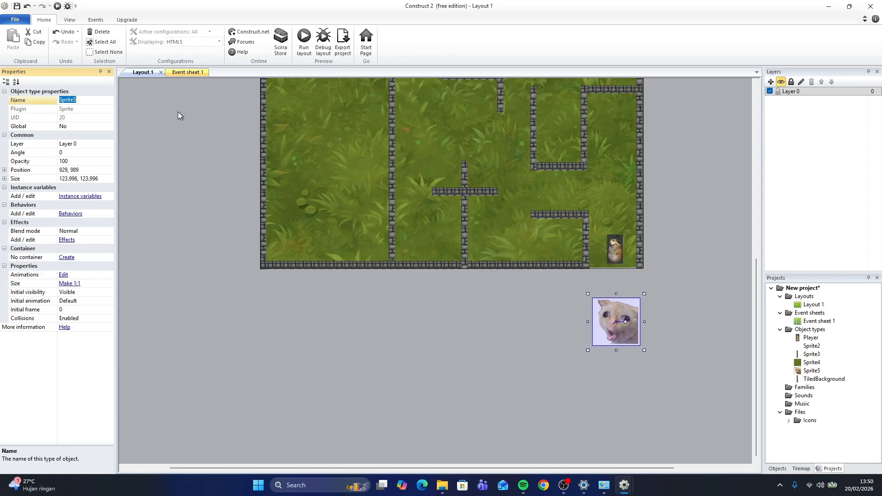
pyautogui.write('Enemy')
pyautogui.press('Return')
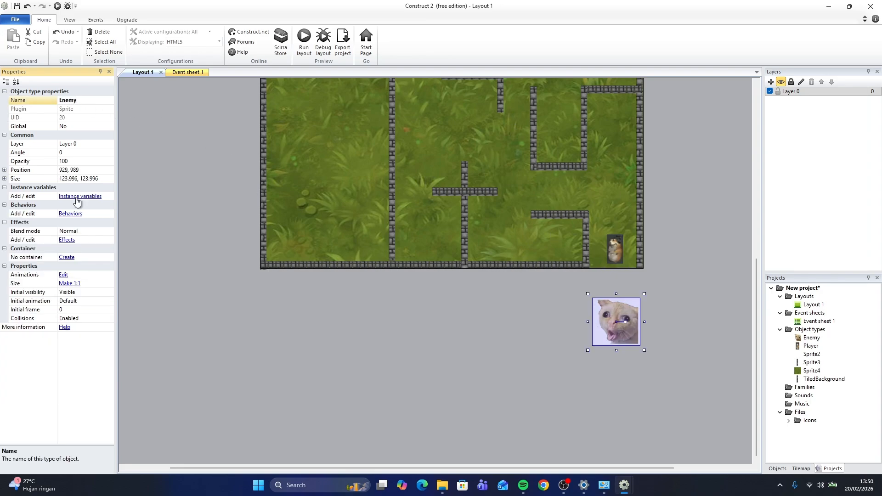
# Open the Enemy's Set angle toward position action on the event sheet to check its Player.X and Player.Y parameters
pyautogui.click(182, 72)
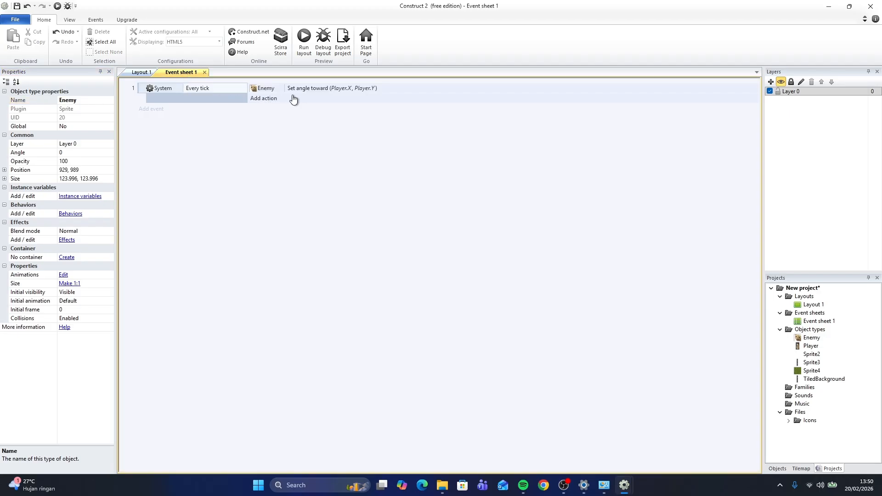
pyautogui.doubleClick(341, 88)
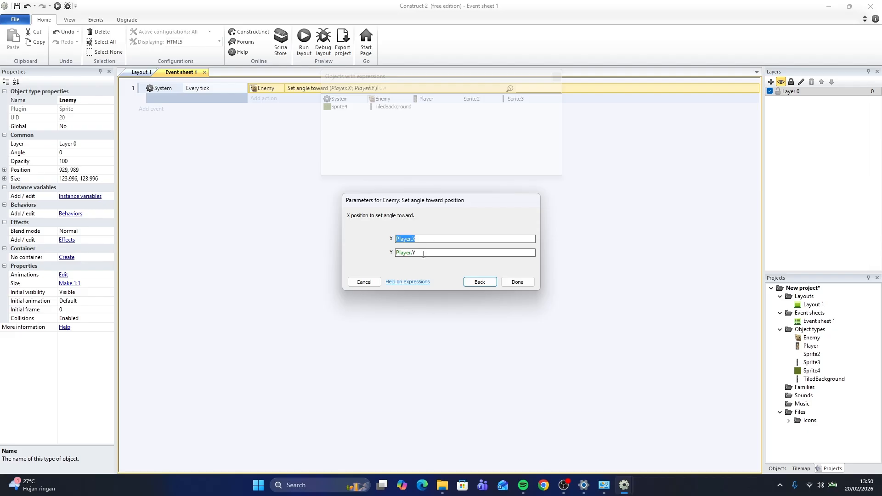
pyautogui.click(515, 282)
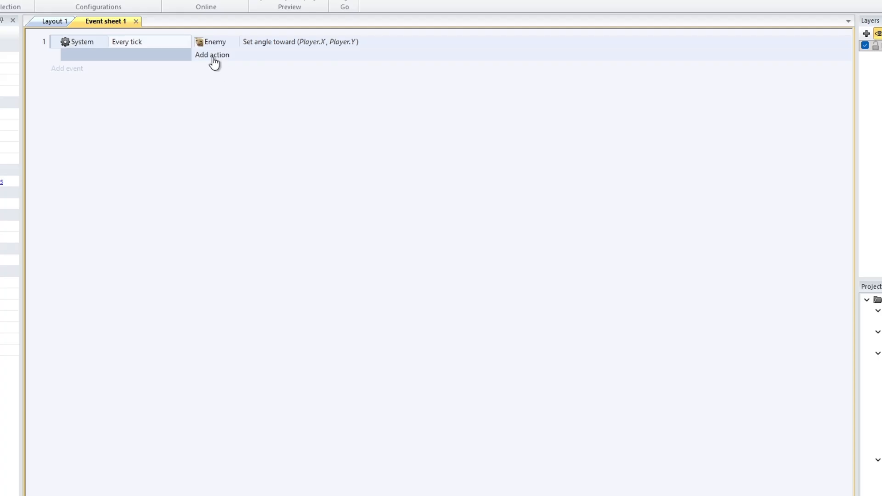
# Add a Move forward action of 2.9 pixels for the Enemy to the Every tick event
pyautogui.click(213, 57)
pyautogui.doubleClick(507, 142)
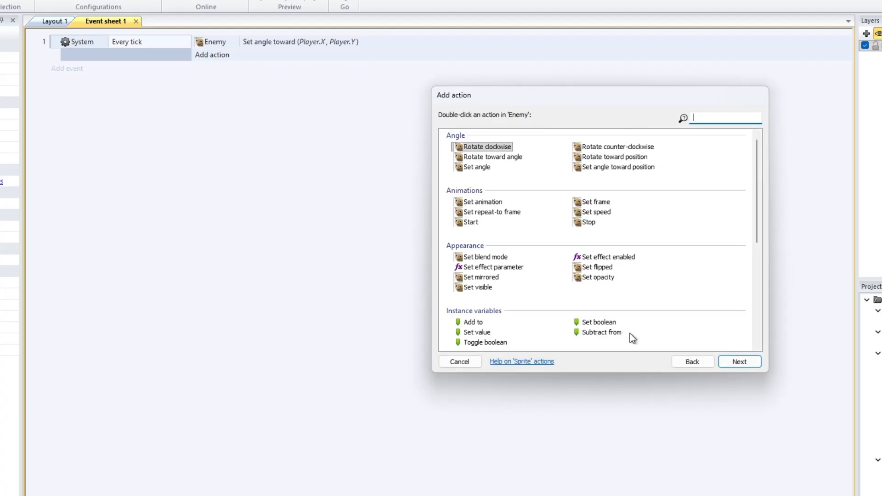
pyautogui.scroll(-5, 654, 232)
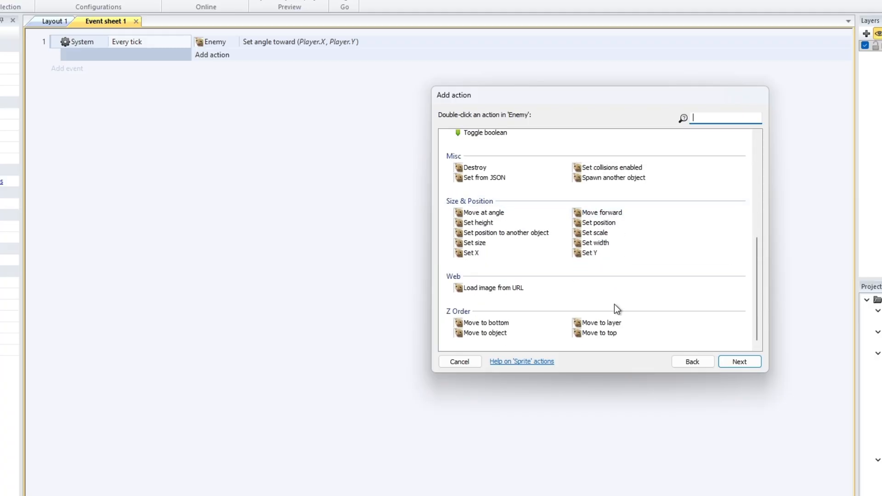
pyautogui.doubleClick(613, 213)
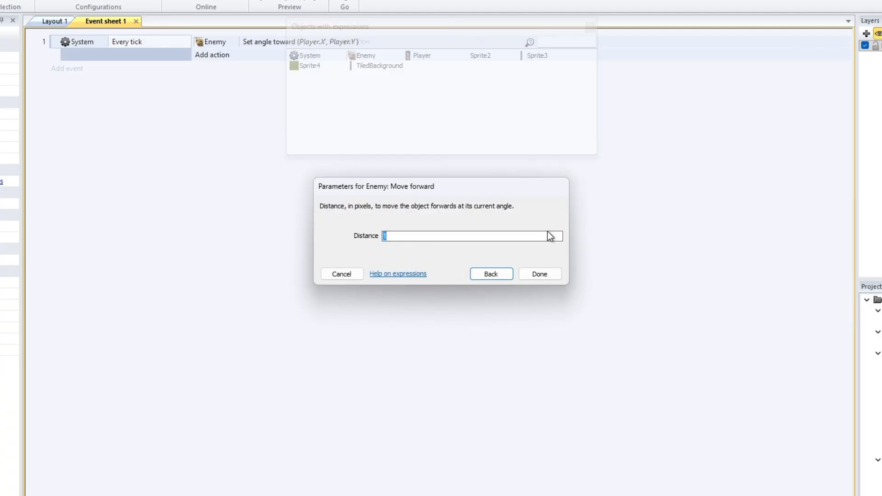
pyautogui.write('2.9')
pyautogui.click(545, 276)
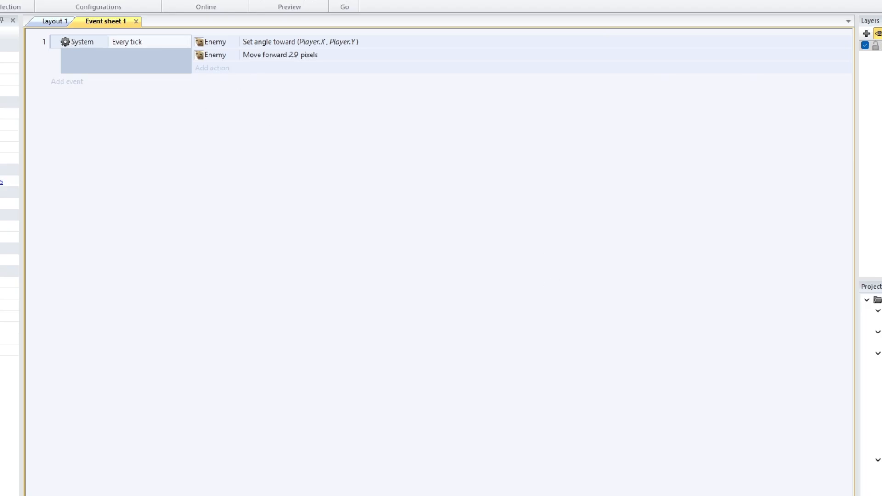
# Preview the layout and steer the player with the arrow keys to test the cat chasing it
pyautogui.click(49, 21)
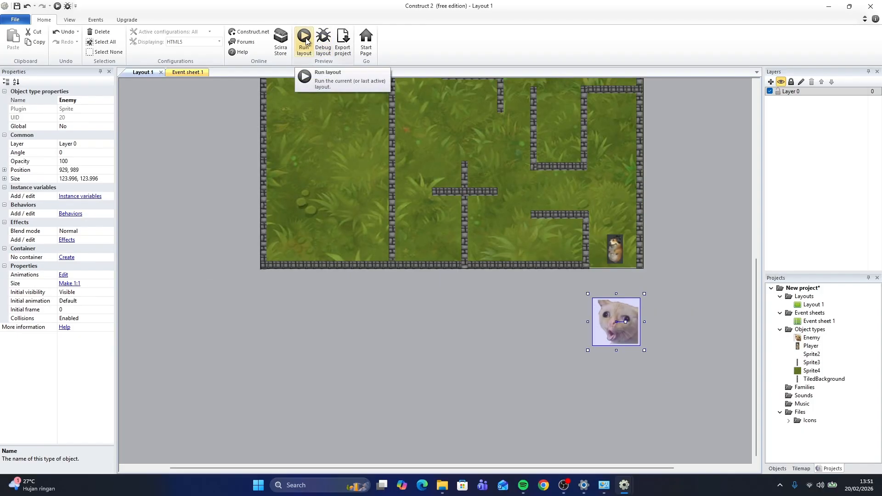
pyautogui.click(304, 40)
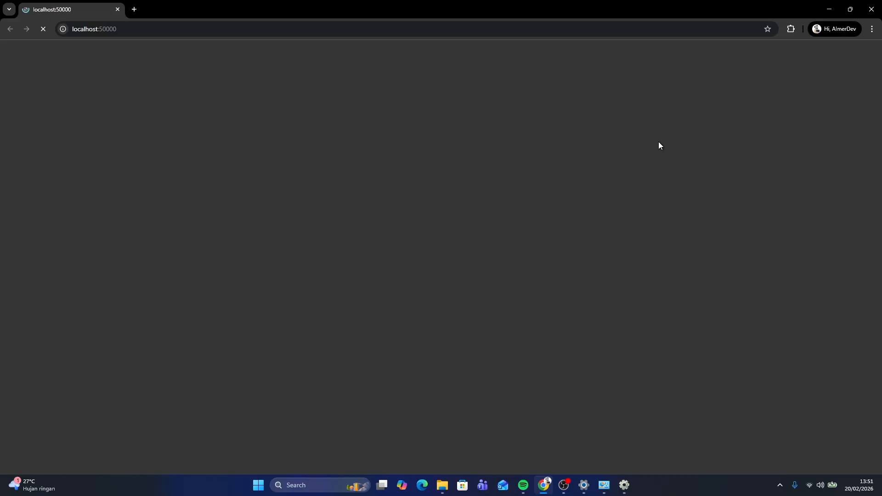
pyautogui.press('Up')
pyautogui.press('Left')
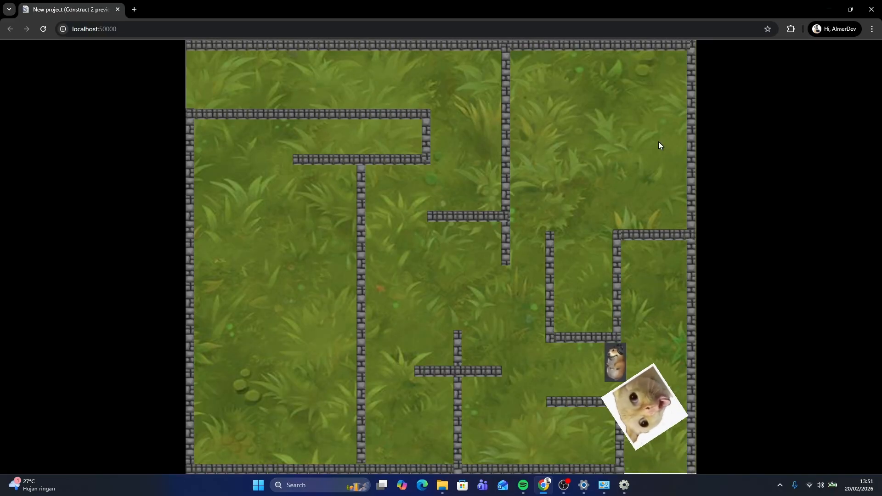
pyautogui.press('Up')
pyautogui.press('Left')
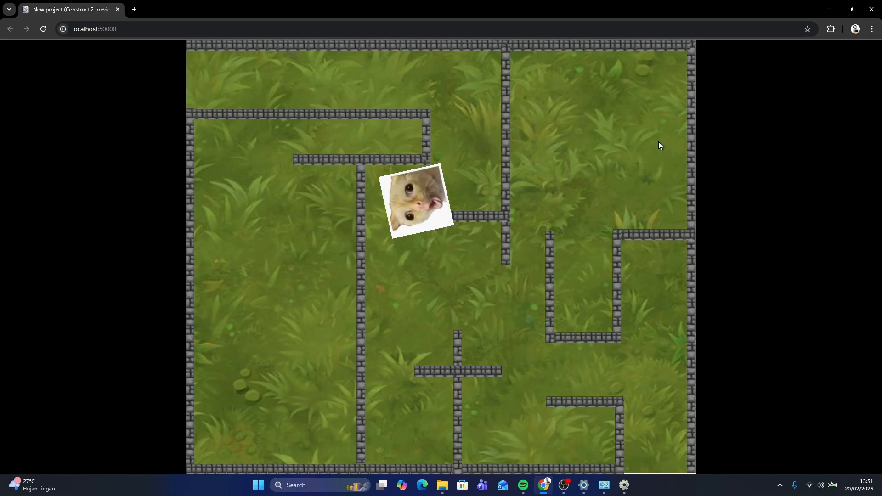
pyautogui.press('Left')
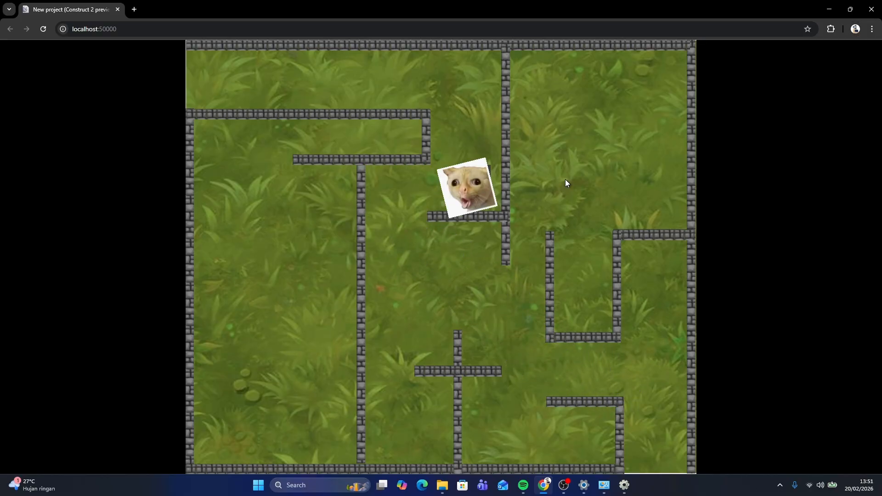
pyautogui.press('Up')
pyautogui.press('Up')
pyautogui.press('Left')
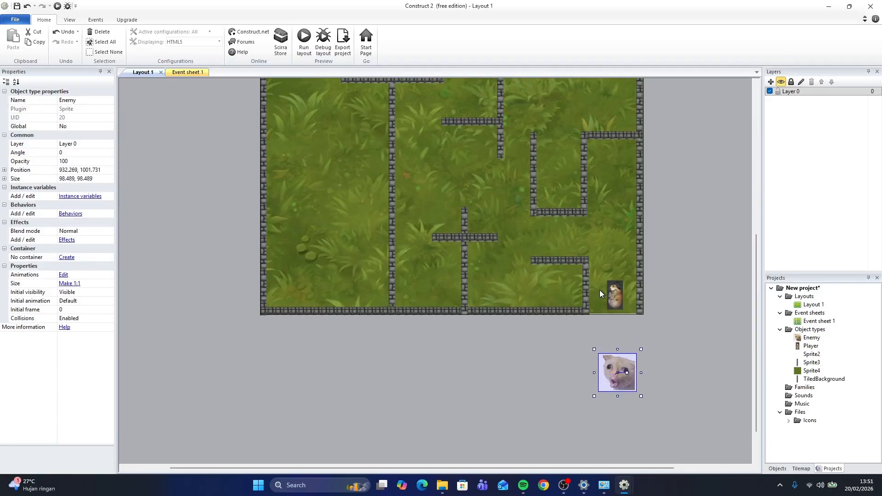
pyautogui.scroll(-1, 599, 285)
pyautogui.scroll(5, 602, 284)
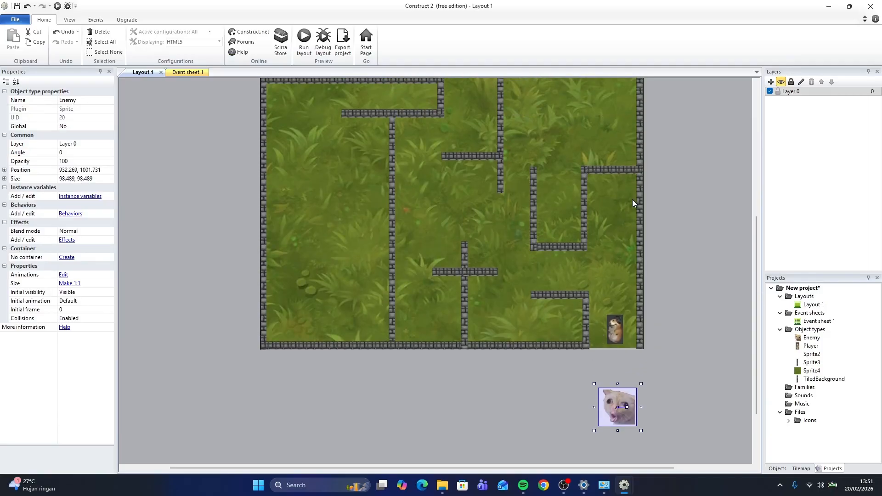
pyautogui.scroll(-6, 633, 199)
pyautogui.scroll(1, 597, 258)
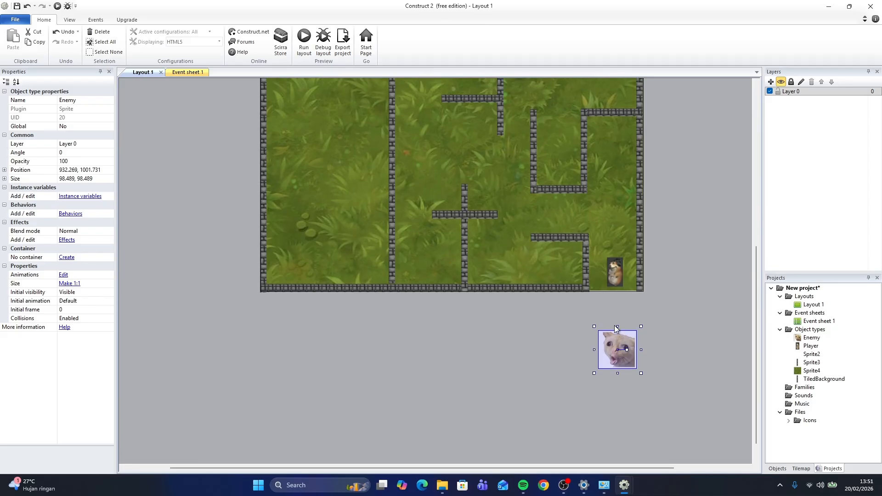
# Add a new event with the Player condition On collision with another object, choosing Enemy
pyautogui.click(188, 72)
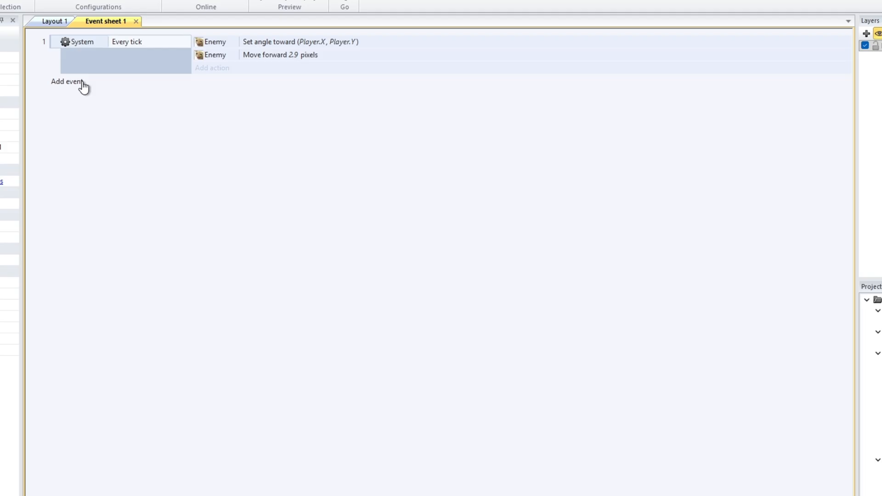
pyautogui.click(162, 121)
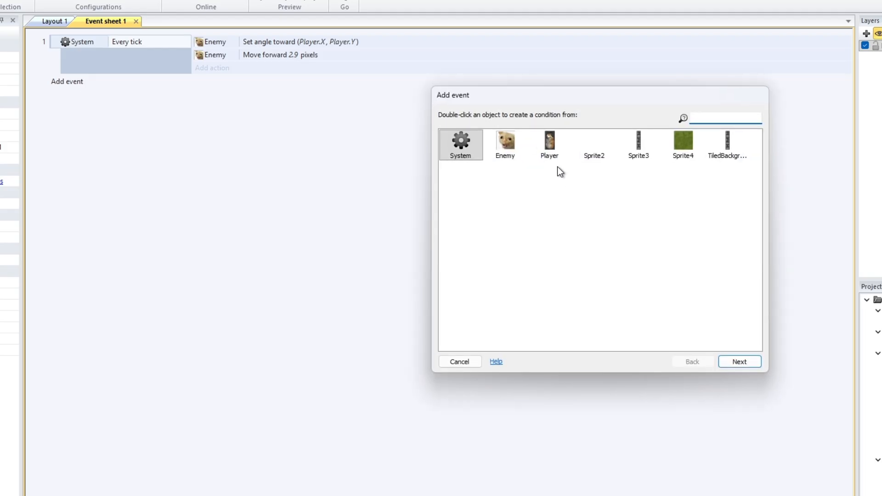
pyautogui.doubleClick(553, 145)
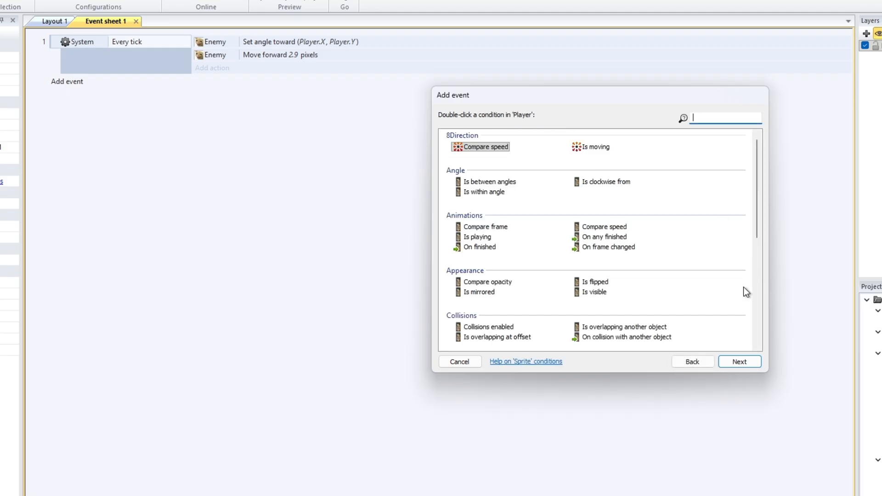
pyautogui.scroll(-3, 559, 254)
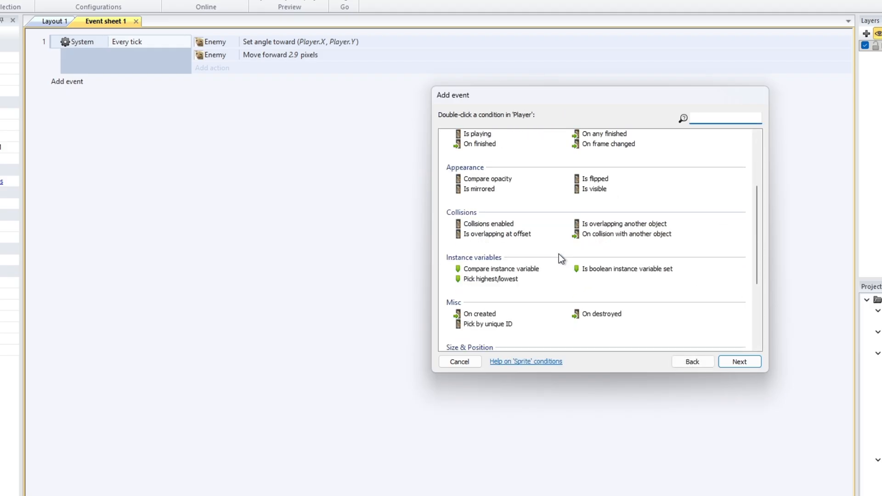
pyautogui.doubleClick(611, 235)
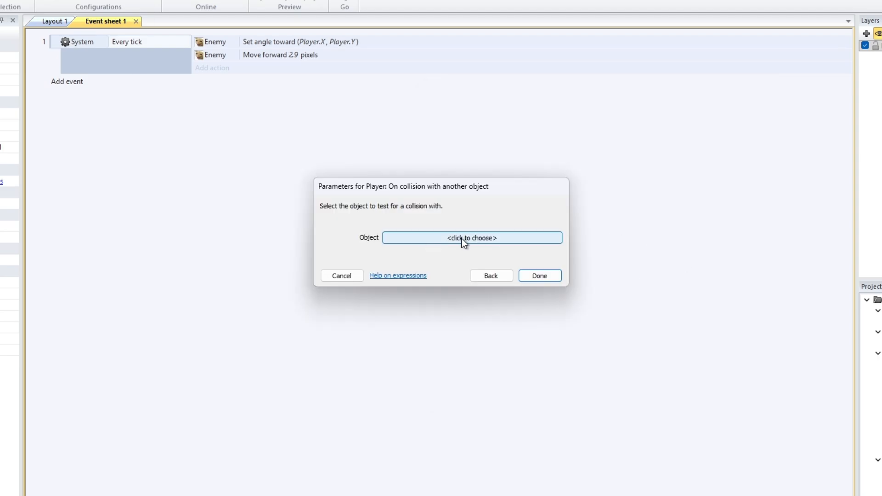
pyautogui.click(487, 236)
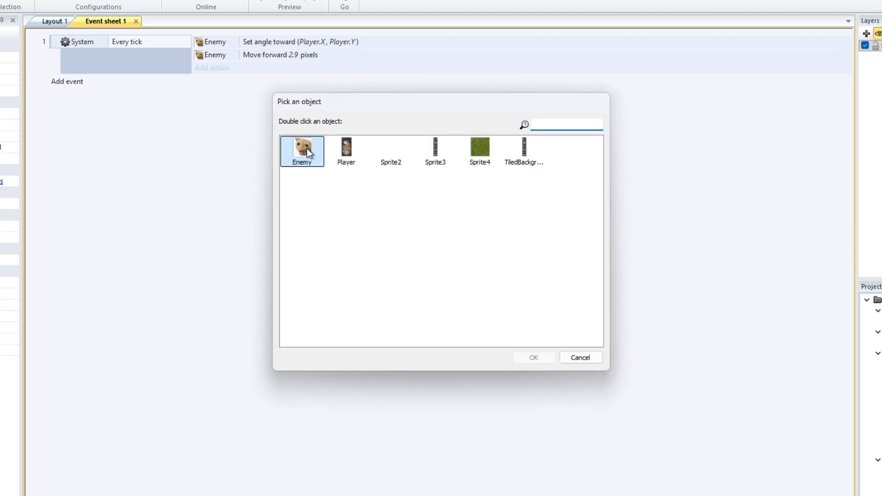
pyautogui.doubleClick(305, 149)
pyautogui.click(548, 288)
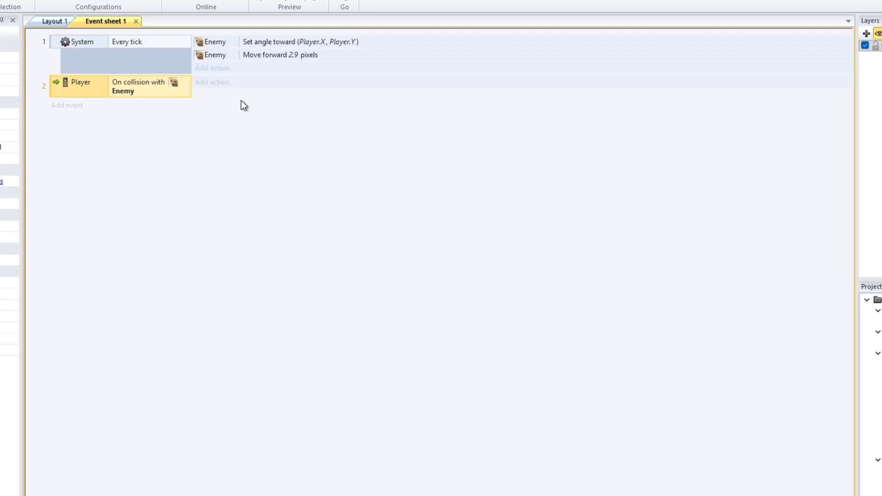
# Add a System Restart layout action to the collision event
pyautogui.click(212, 84)
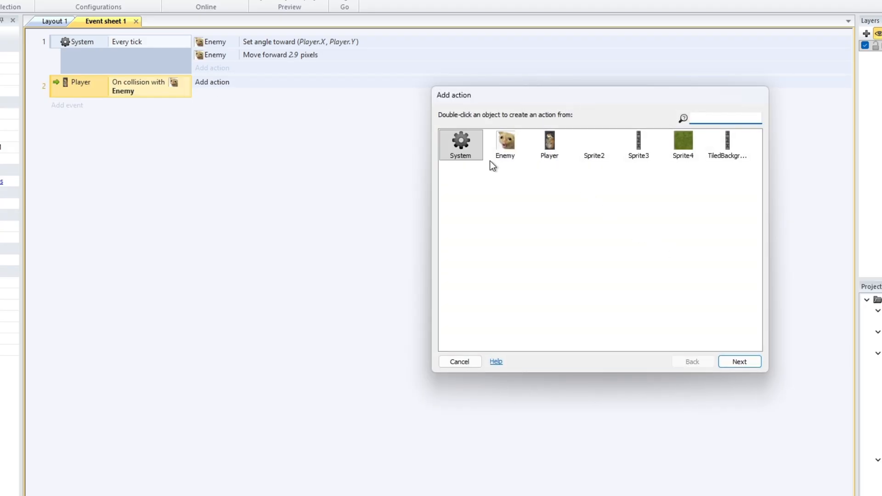
pyautogui.doubleClick(470, 148)
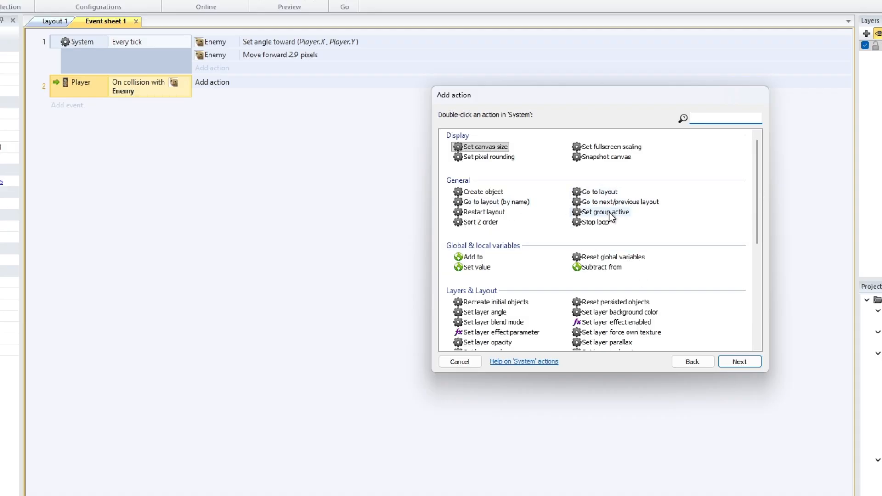
pyautogui.doubleClick(490, 211)
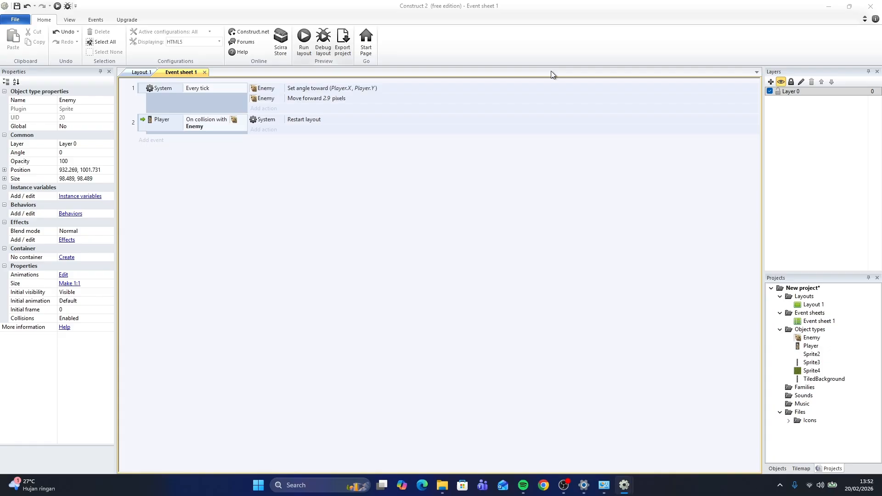
# Preview the game, move the player with the arrow keys to test the collision restart, and close the preview
pyautogui.press('F5')
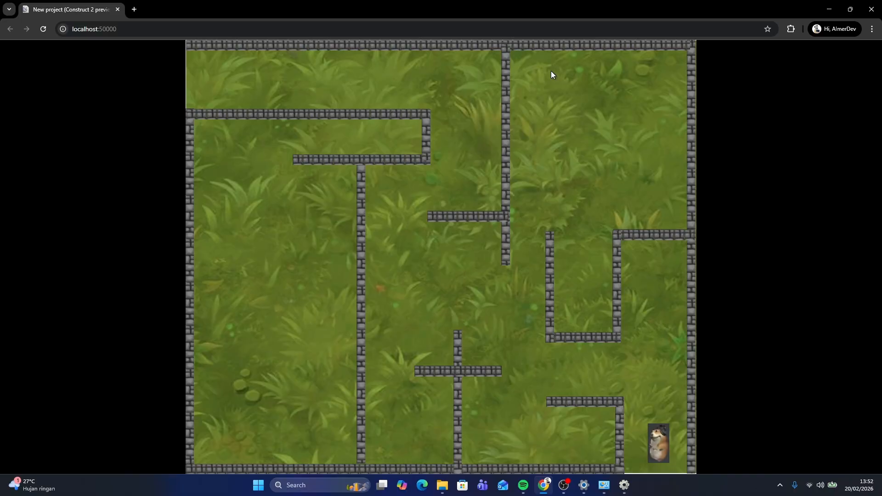
pyautogui.press('Left')
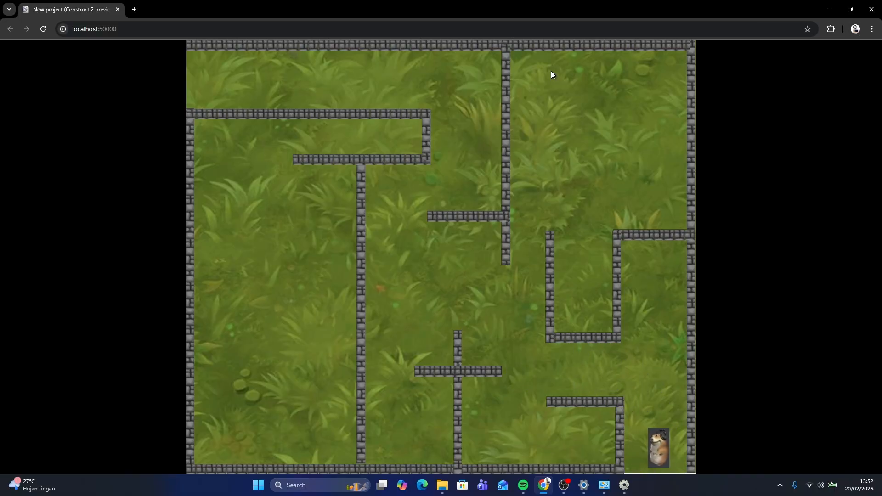
pyautogui.press('Up')
pyautogui.press('Left')
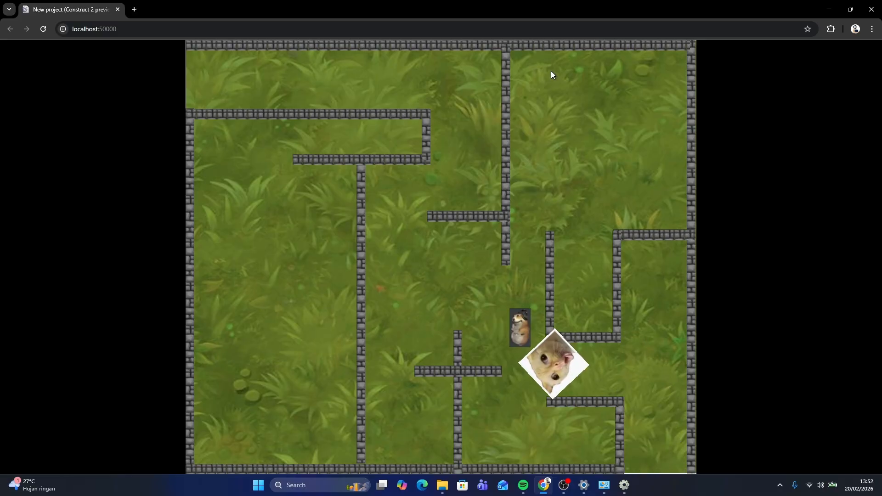
pyautogui.press('Up')
pyautogui.press('Left')
pyautogui.press('Up')
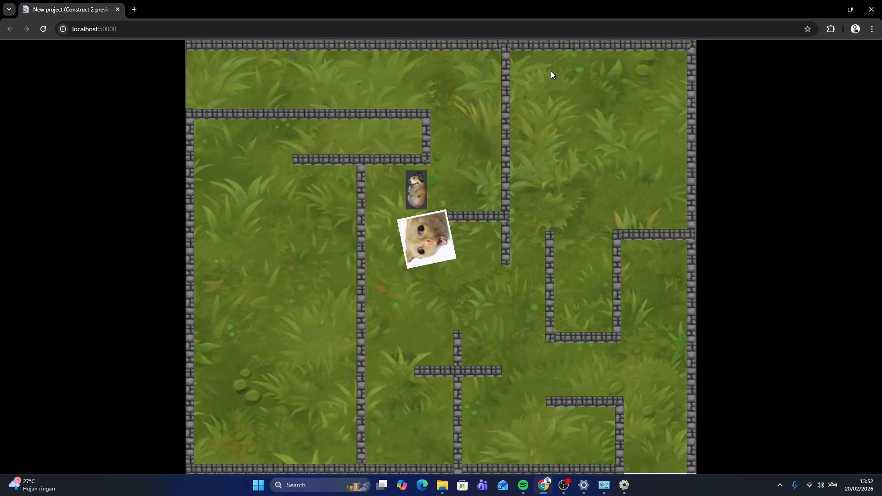
pyautogui.press('Right')
pyautogui.press('Left')
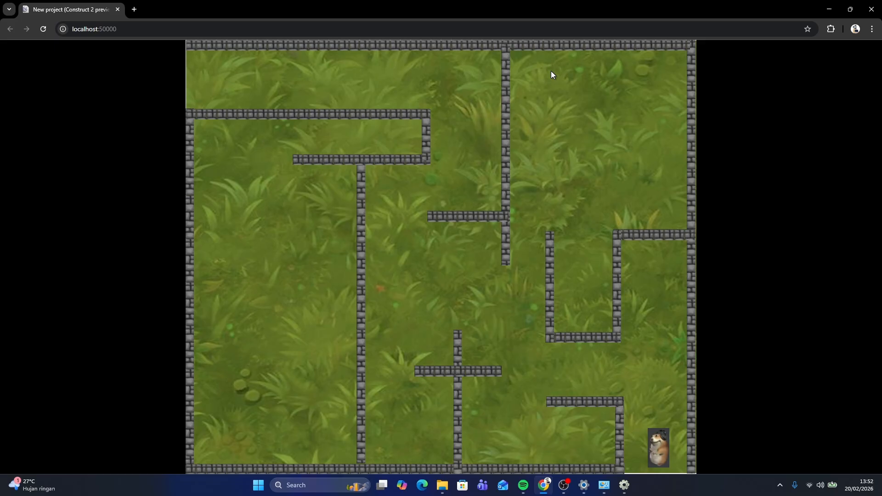
pyautogui.click(872, 9)
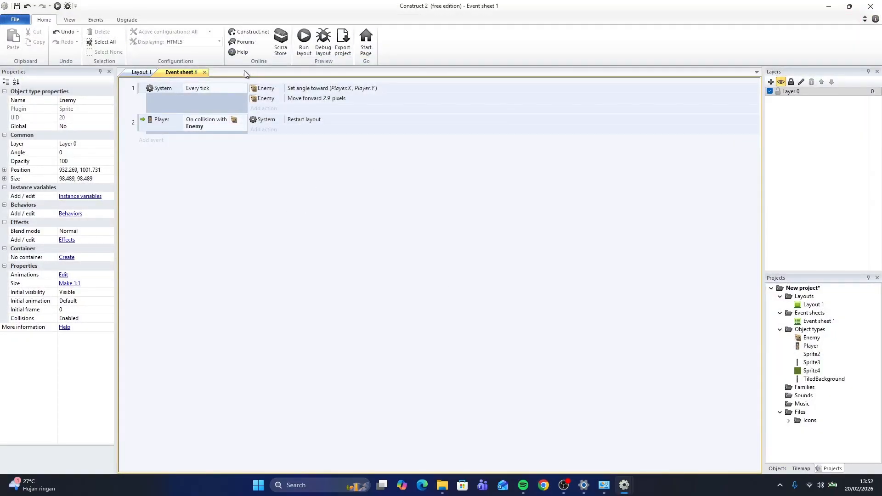
pyautogui.click(143, 73)
pyautogui.moveTo(472, 110); pyautogui.dragTo(479, 226, button='middle')
pyautogui.scroll(-4, 453, 197)
pyautogui.scroll(2, 454, 197)
pyautogui.scroll(1, 533, 206)
pyautogui.scroll(-2, 553, 225)
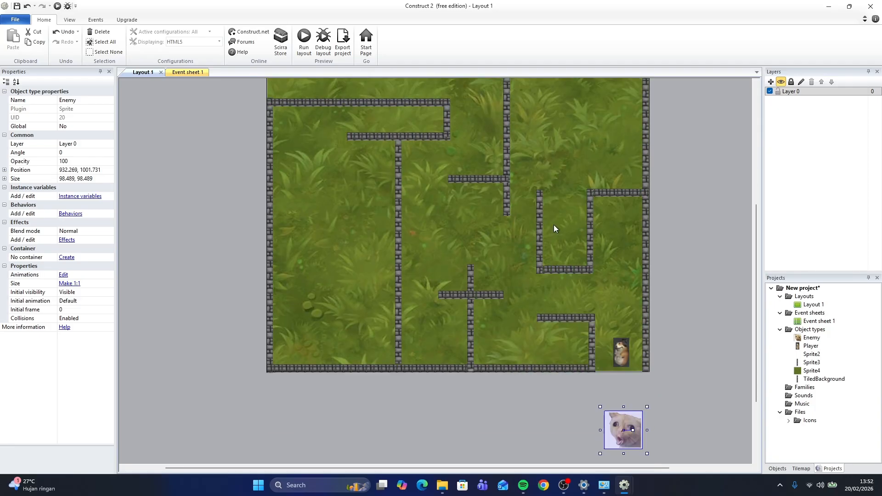
pyautogui.scroll(8, 598, 225)
pyautogui.scroll(-8, 645, 244)
pyautogui.scroll(3, 645, 248)
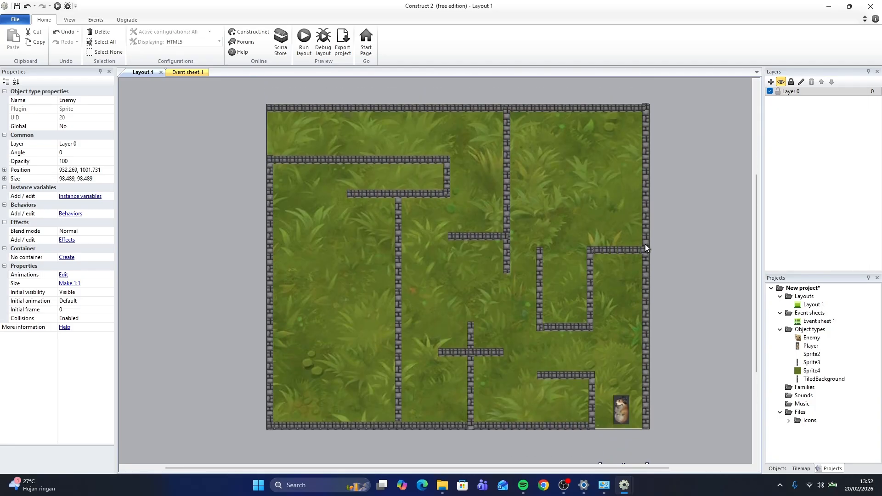
pyautogui.click(187, 72)
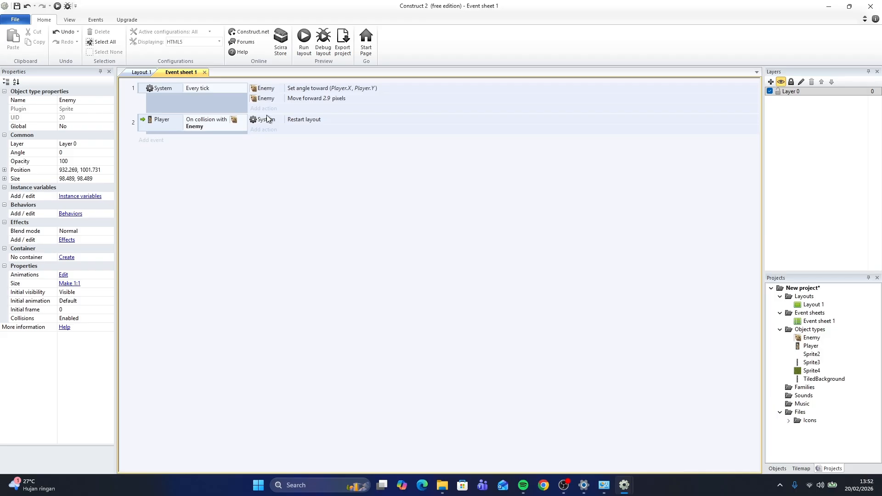
pyautogui.click(141, 73)
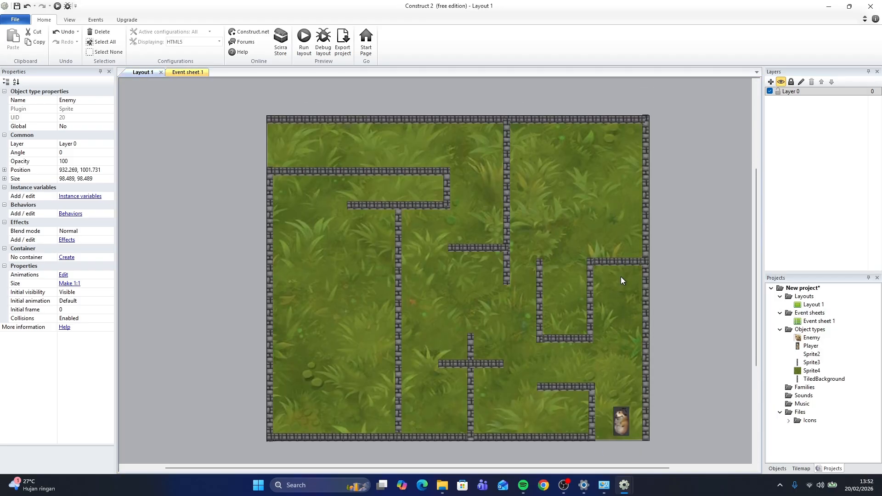
pyautogui.moveTo(451, 181)
pyautogui.mouseDown(button='middle')
pyautogui.moveTo(461, 187)
pyautogui.moveTo(438, 169)
pyautogui.moveTo(449, 178)
pyautogui.mouseUp(button='middle')
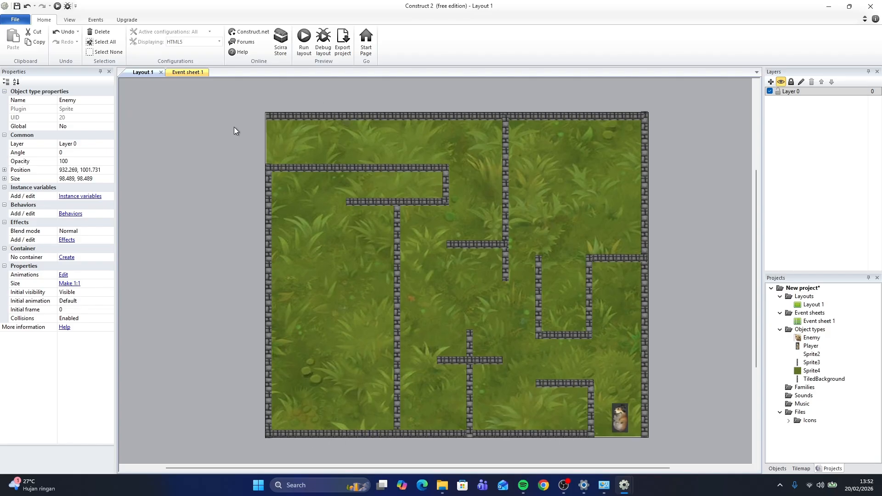
# Insert a blank Sprite object beside the maze's top-left opening and resize it to about 250 x 135
pyautogui.rightClick(223, 140)
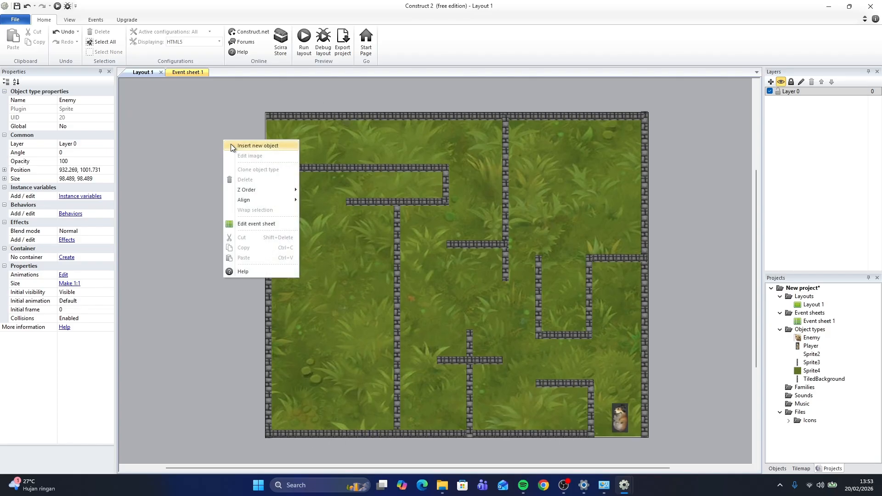
pyautogui.click(253, 146)
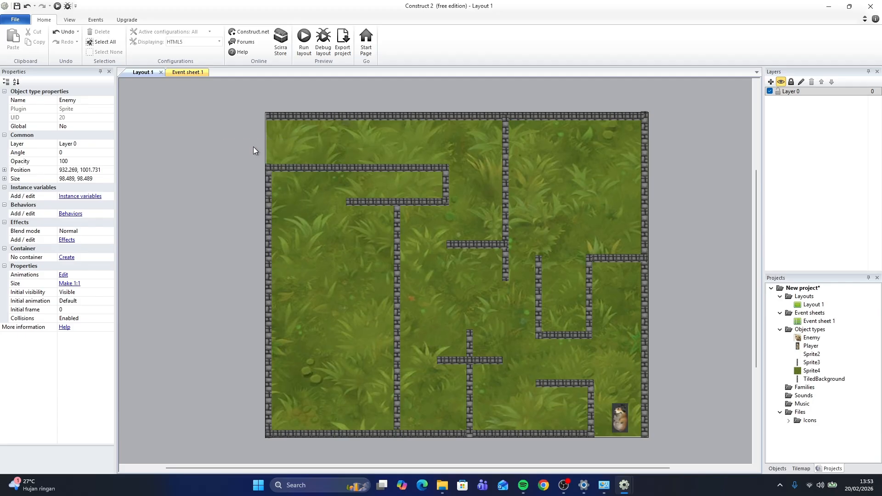
pyautogui.doubleClick(467, 260)
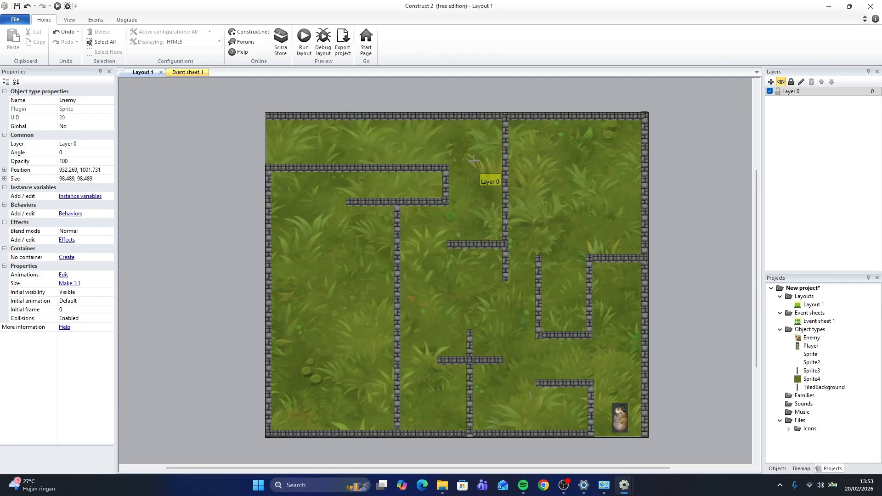
pyautogui.click(236, 139)
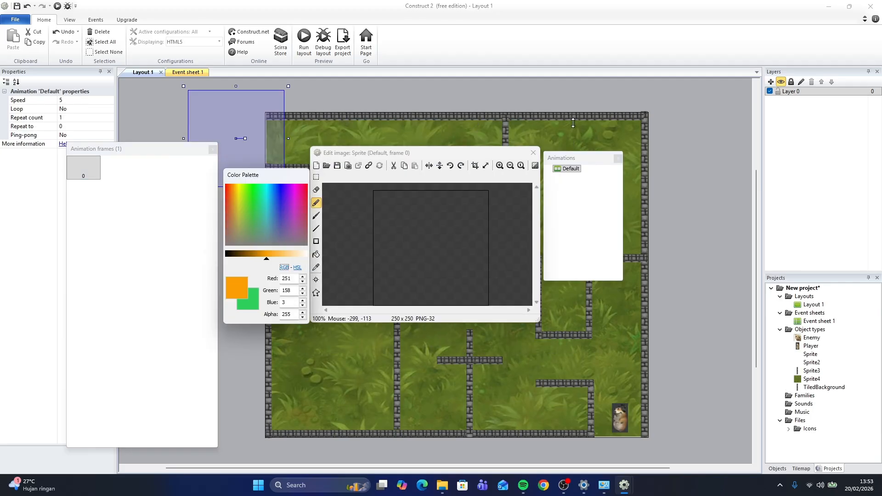
pyautogui.click(538, 153)
pyautogui.moveTo(252, 120); pyautogui.dragTo(239, 132)
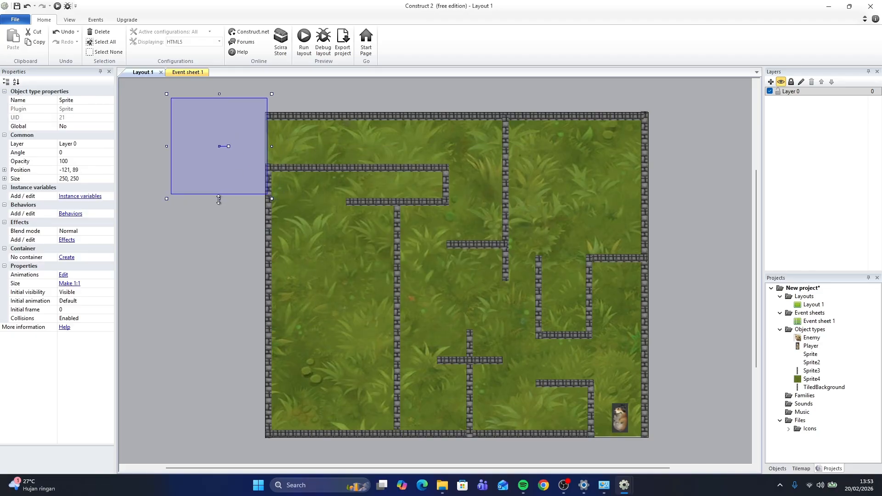
pyautogui.moveTo(219, 200); pyautogui.dragTo(221, 171)
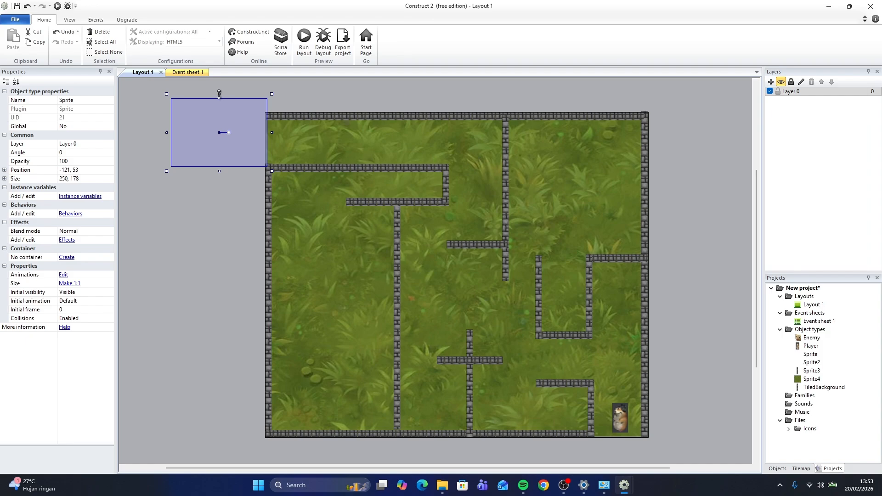
pyautogui.moveTo(219, 94); pyautogui.dragTo(226, 131)
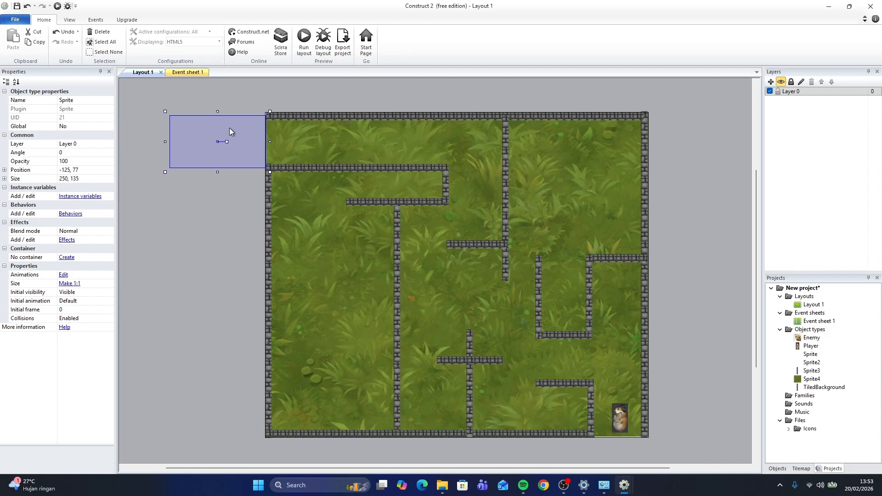
# Rename the new sprite object to WinCollision
pyautogui.click(111, 99)
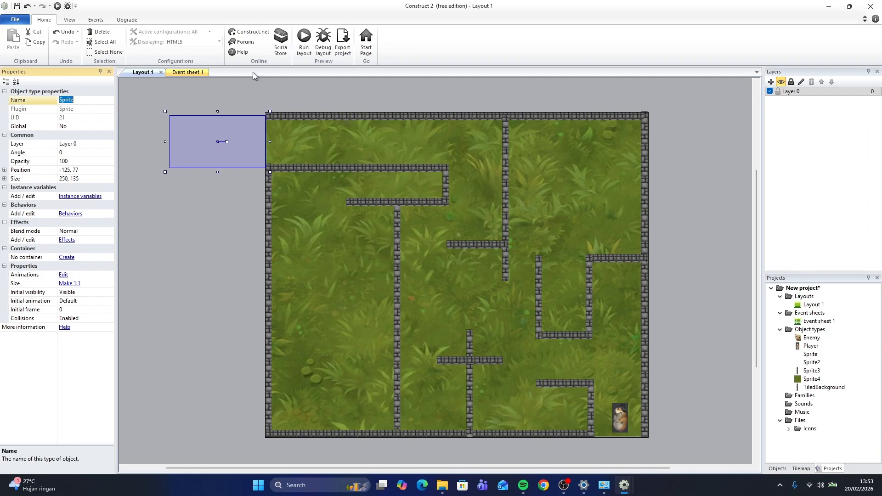
pyautogui.write('WinCollision')
pyautogui.press('Return')
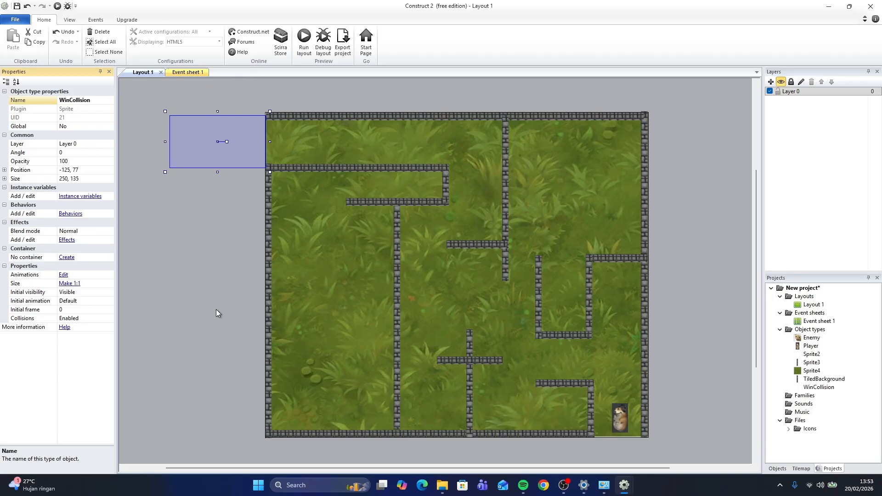
pyautogui.click(173, 259)
pyautogui.click(244, 147)
pyautogui.click(523, 346)
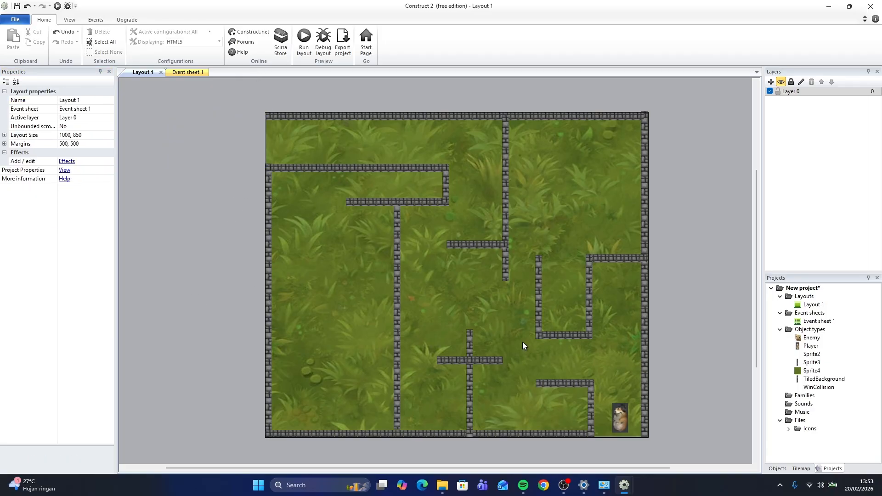
# Add a new event with the Player condition On collision with another object, choosing WinCollision
pyautogui.click(178, 74)
pyautogui.click(53, 132)
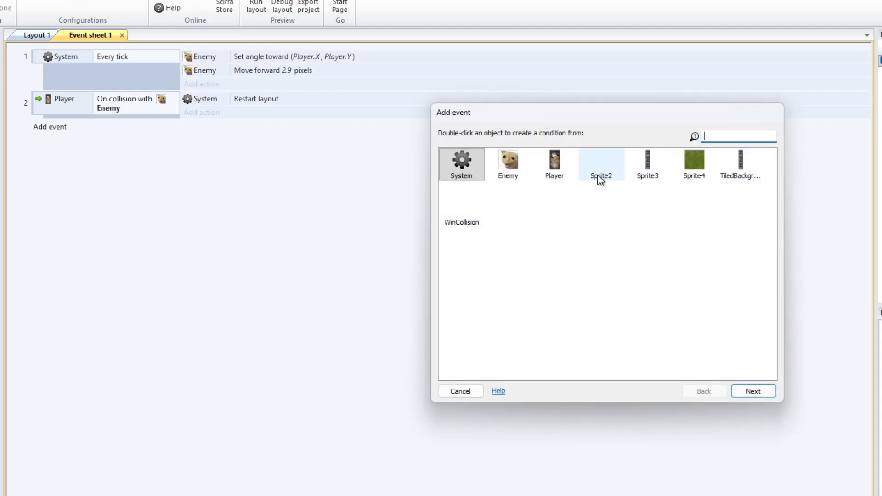
pyautogui.doubleClick(556, 161)
pyautogui.scroll(-4, 627, 315)
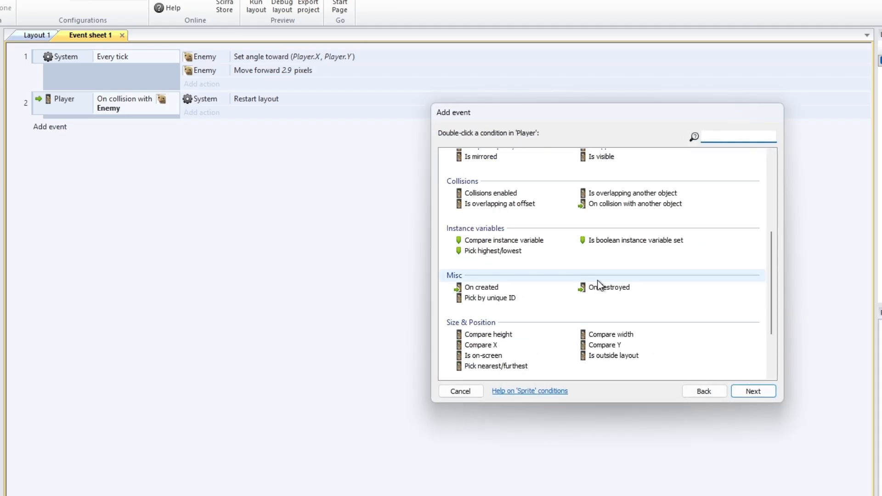
pyautogui.doubleClick(644, 203)
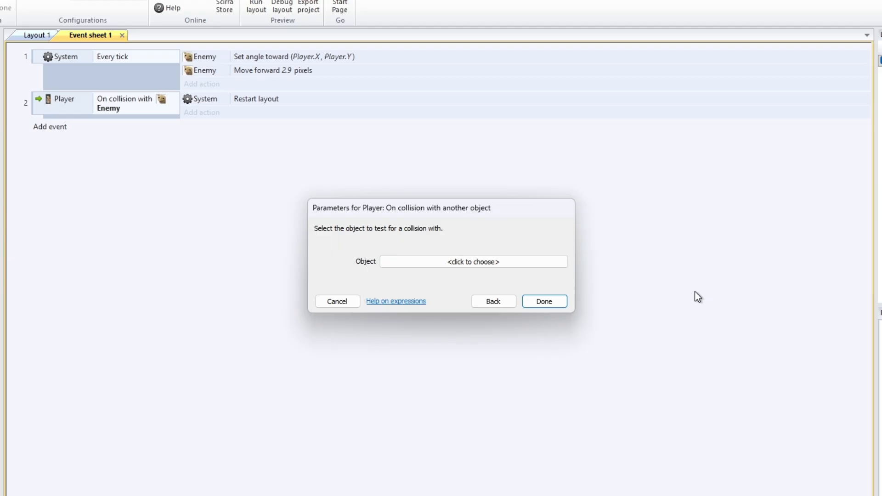
pyautogui.click(439, 265)
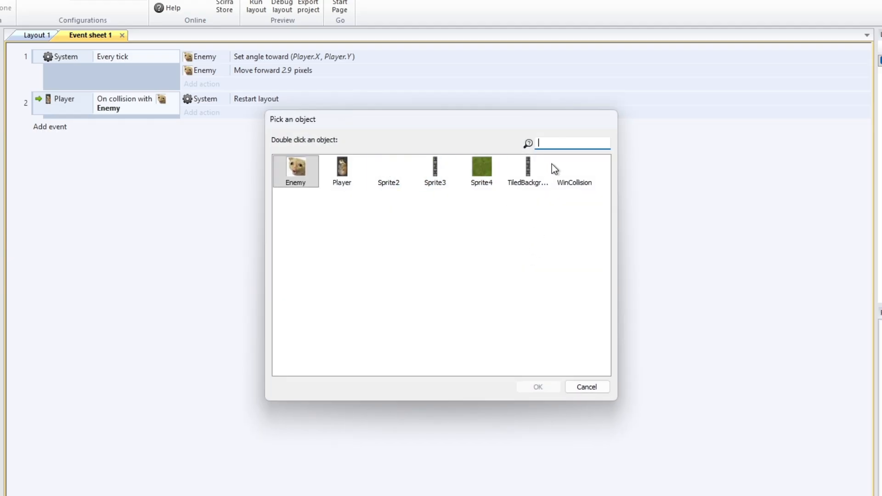
pyautogui.click(574, 169)
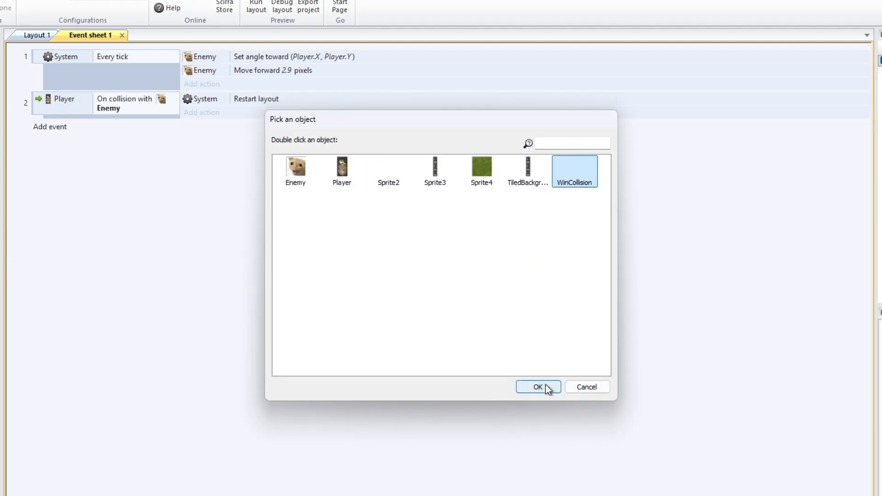
pyautogui.click(547, 388)
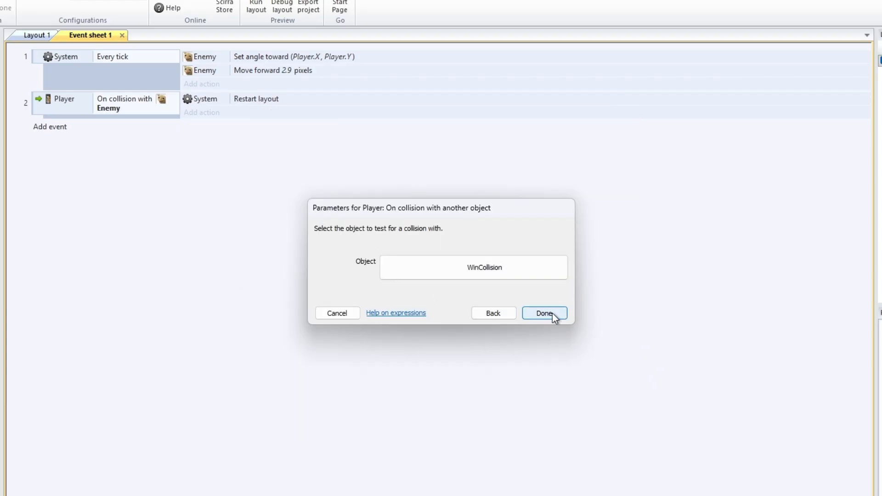
pyautogui.click(553, 313)
pyautogui.click(199, 131)
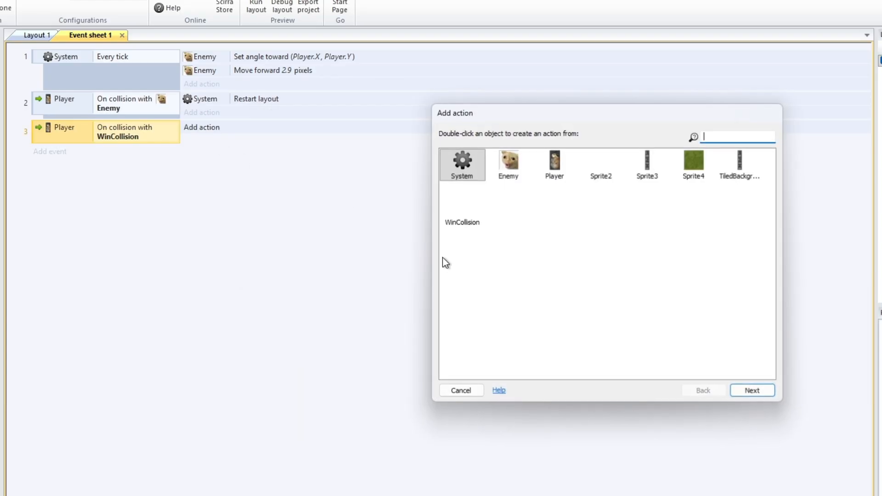
pyautogui.doubleClick(461, 186)
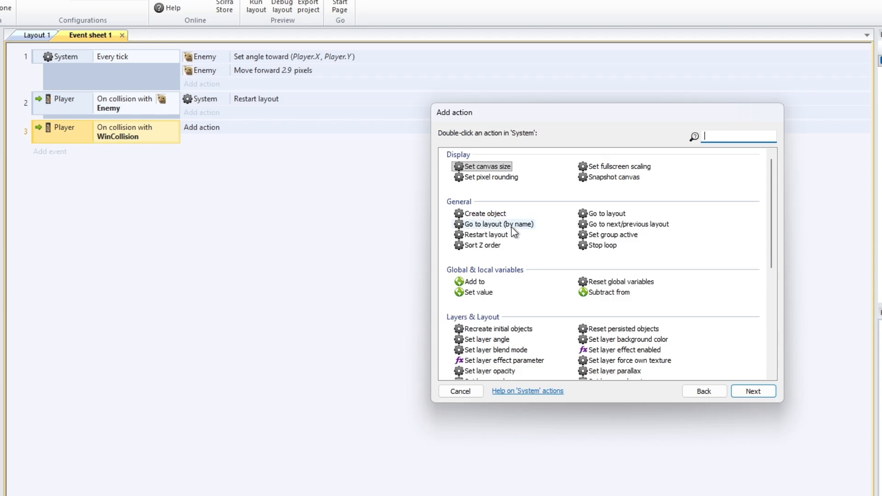
pyautogui.click(621, 215)
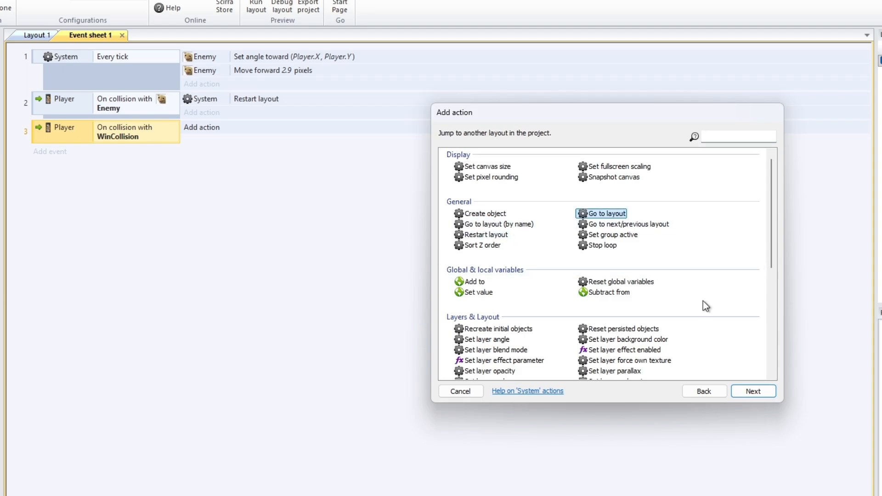
pyautogui.click(753, 392)
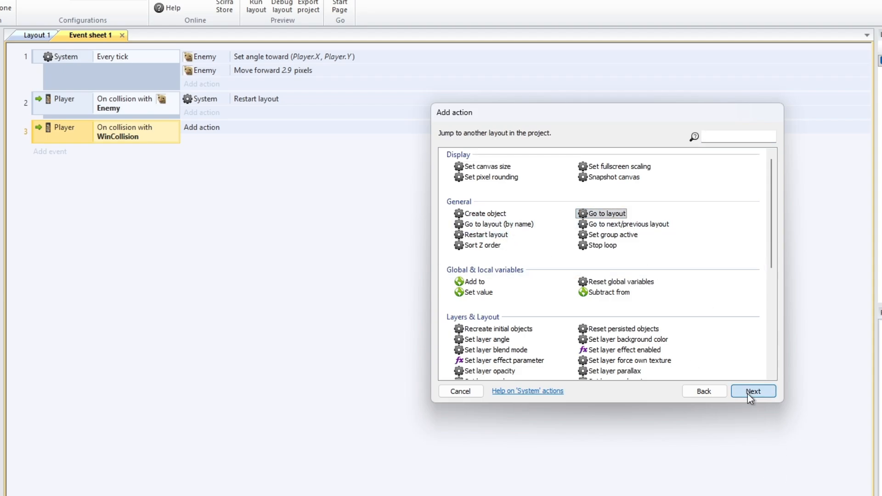
pyautogui.click(421, 263)
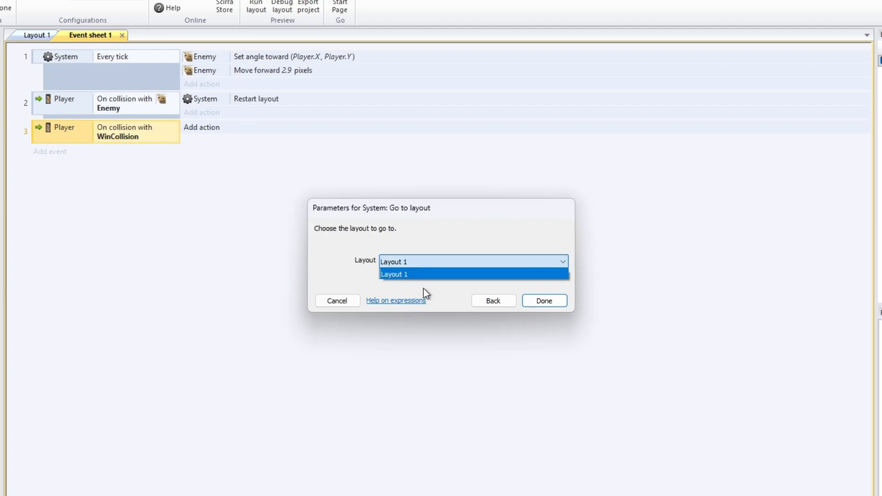
pyautogui.click(471, 291)
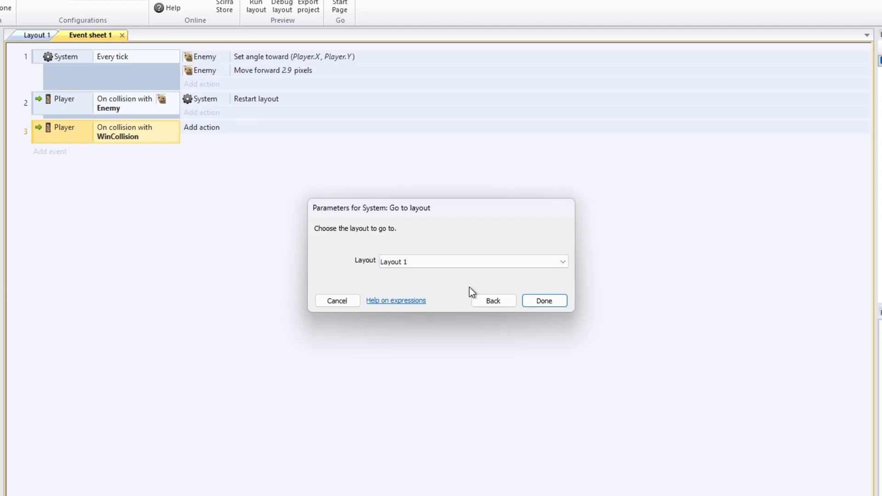
pyautogui.click(337, 301)
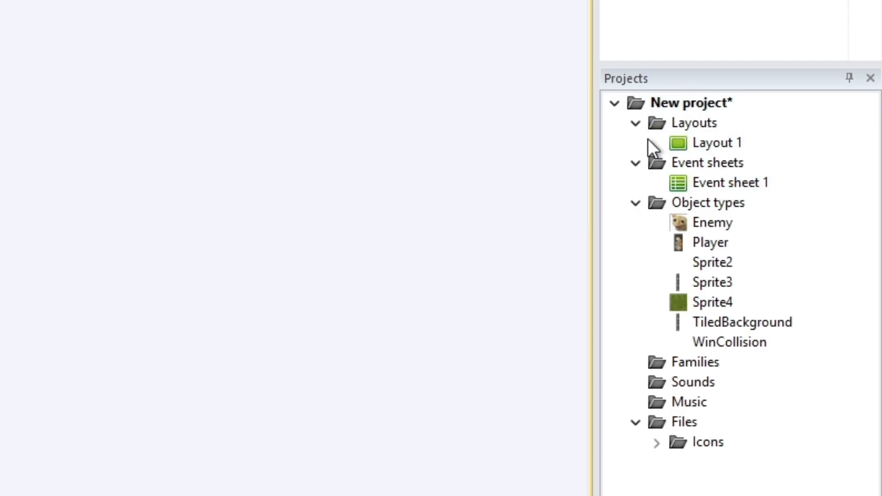
# Add a new layout to the project together with a new event sheet
pyautogui.click(694, 124)
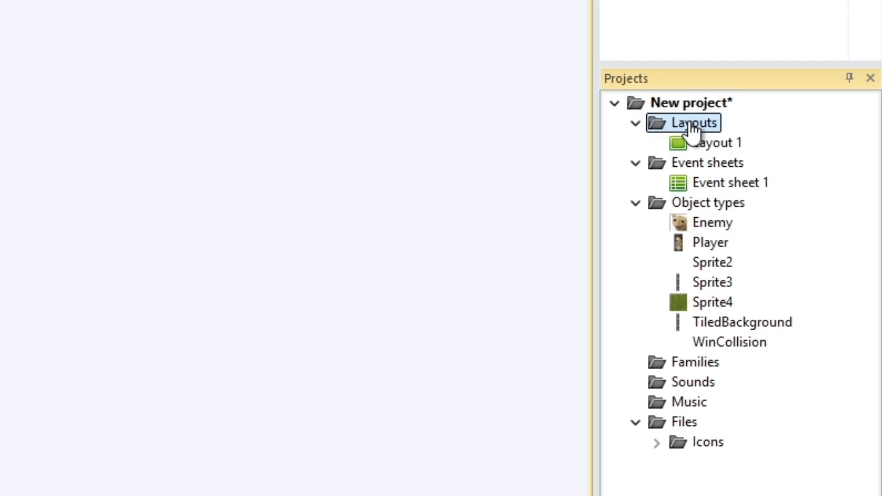
pyautogui.rightClick(691, 126)
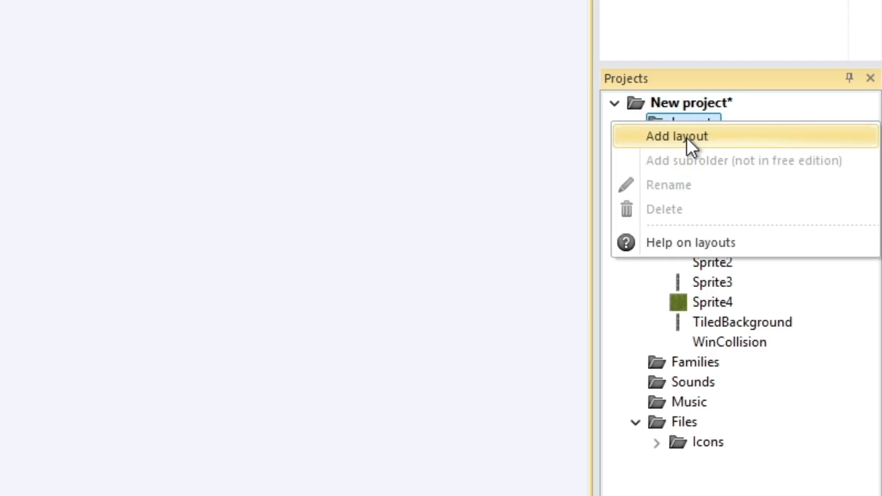
pyautogui.click(694, 140)
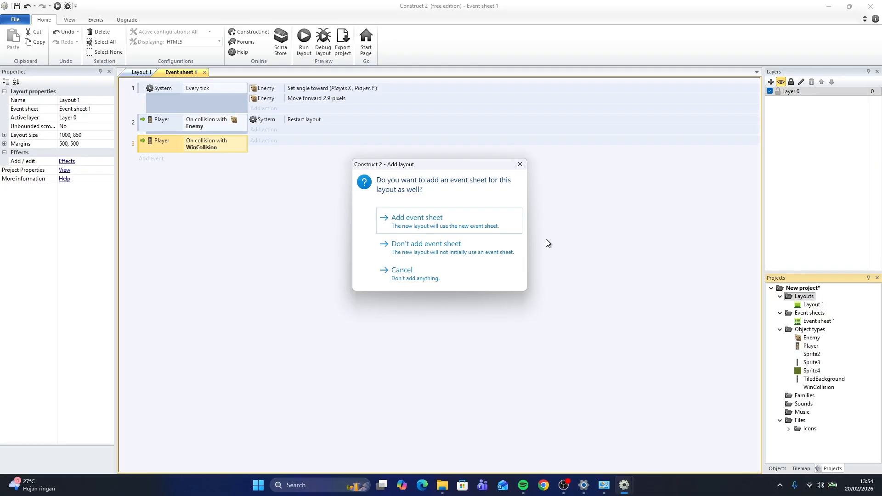
pyautogui.click(430, 222)
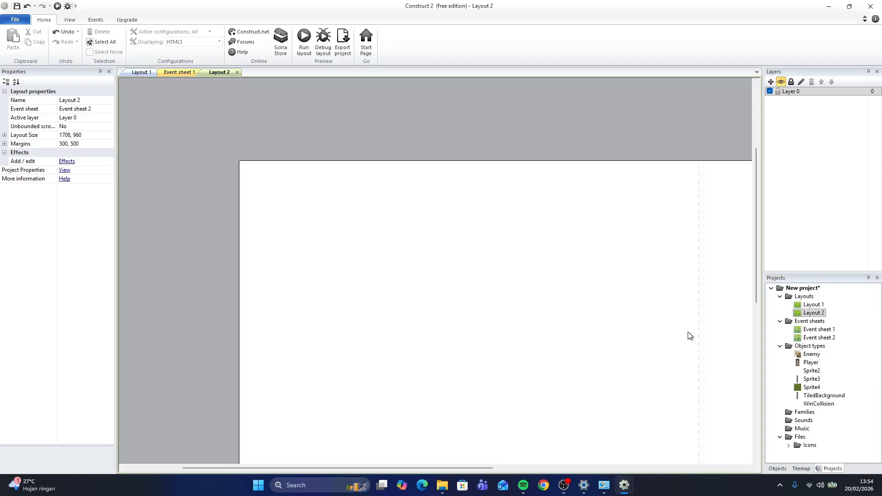
# Set the new Layout 2's layout size to 1000, 850
pyautogui.moveTo(575, 212); pyautogui.dragTo(421, 93, button='middle')
pyautogui.keyDown('ctrl'); pyautogui.scroll(-3, 465, 176); pyautogui.keyUp('ctrl')
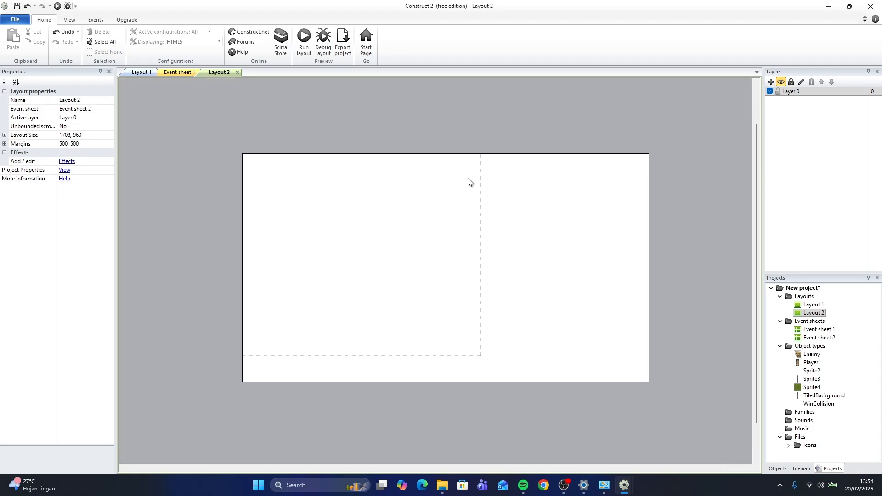
pyautogui.moveTo(501, 193); pyautogui.dragTo(482, 181, button='middle')
pyautogui.doubleClick(817, 339)
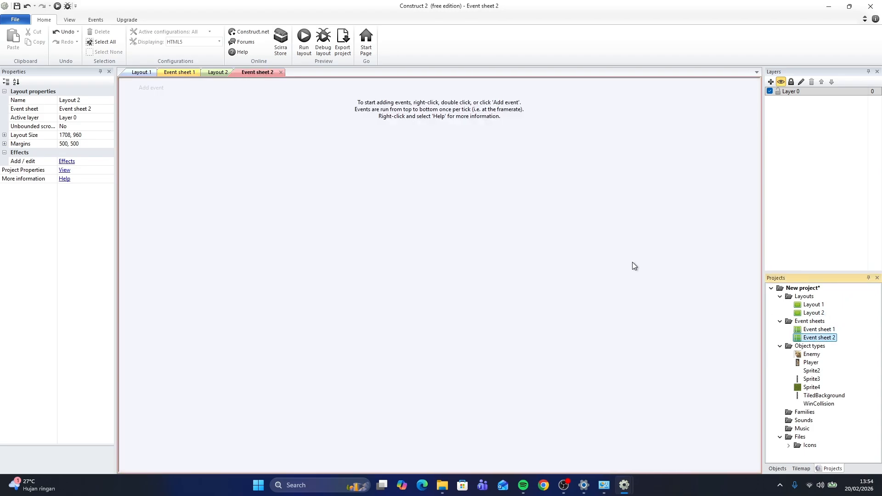
pyautogui.click(94, 129)
pyautogui.click(95, 135)
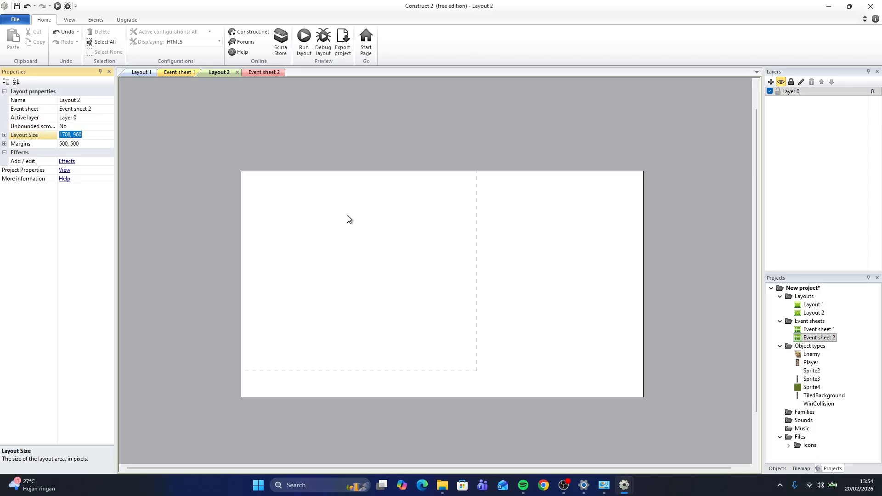
pyautogui.write('1000, 850')
pyautogui.press('Return')
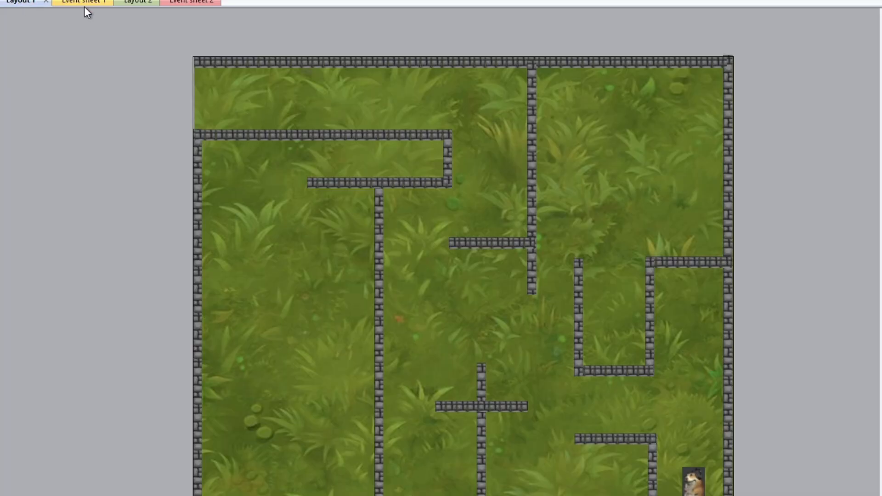
# Add a System Go to layout action to the WinCollision collision event, choosing Layout 2
pyautogui.click(186, 72)
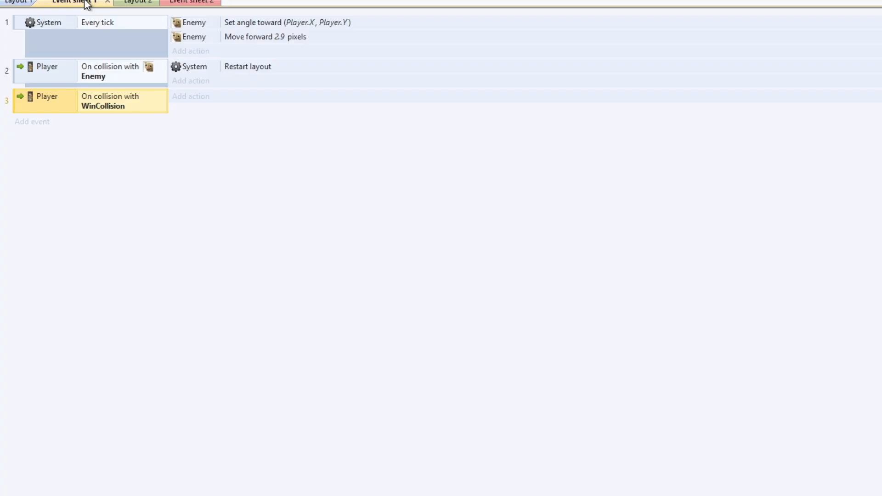
pyautogui.click(197, 102)
pyautogui.doubleClick(459, 148)
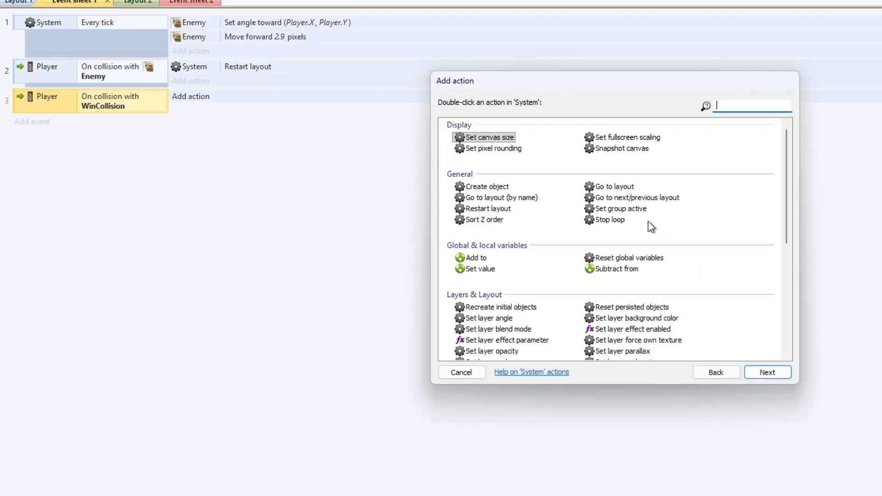
pyautogui.doubleClick(613, 187)
pyautogui.click(404, 237)
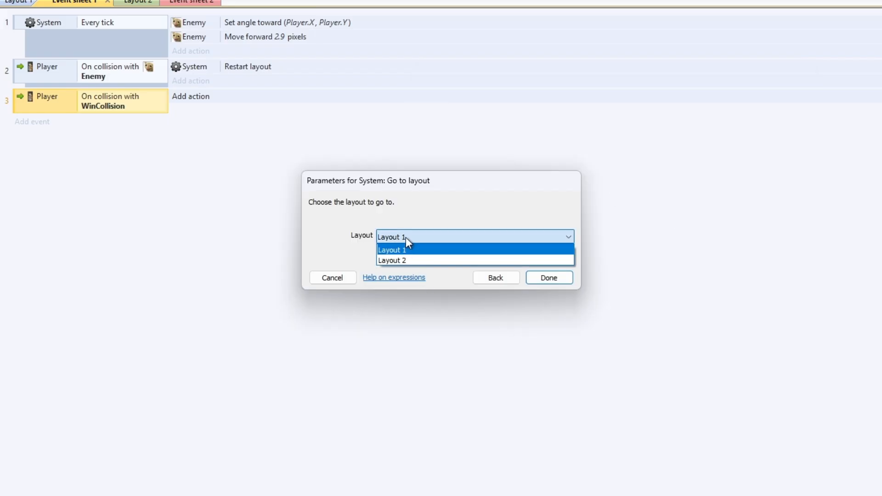
pyautogui.click(409, 261)
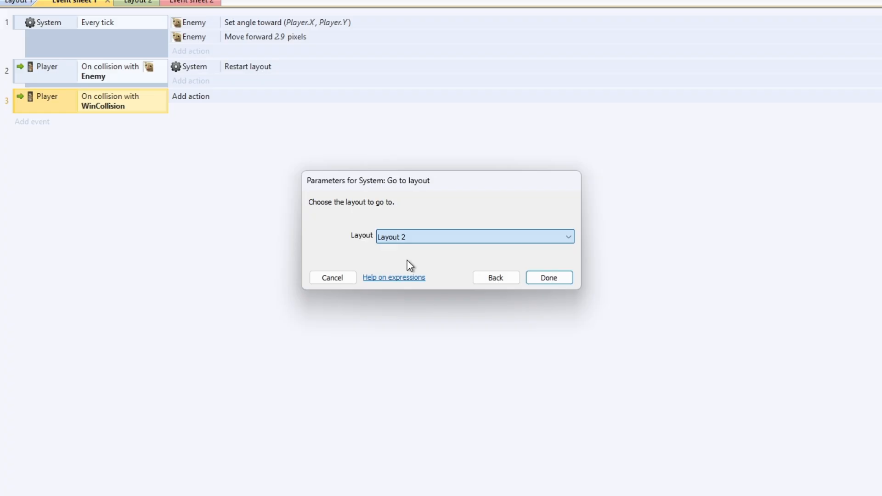
pyautogui.click(556, 278)
# Preview the layout and steer the mouse through the maze to the exit while the cat chases
pyautogui.click(18, 2)
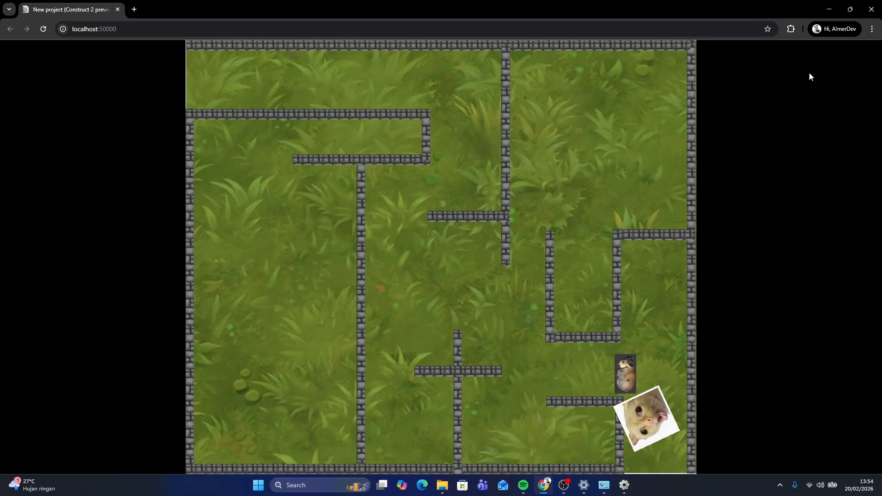
pyautogui.press('Down')
pyautogui.press('Up')
pyautogui.press('Left')
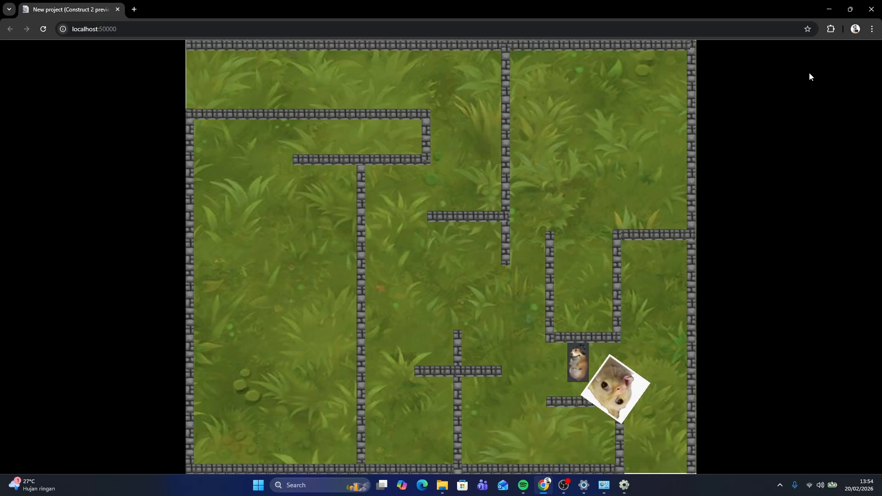
pyautogui.press('Up')
pyautogui.press('Left')
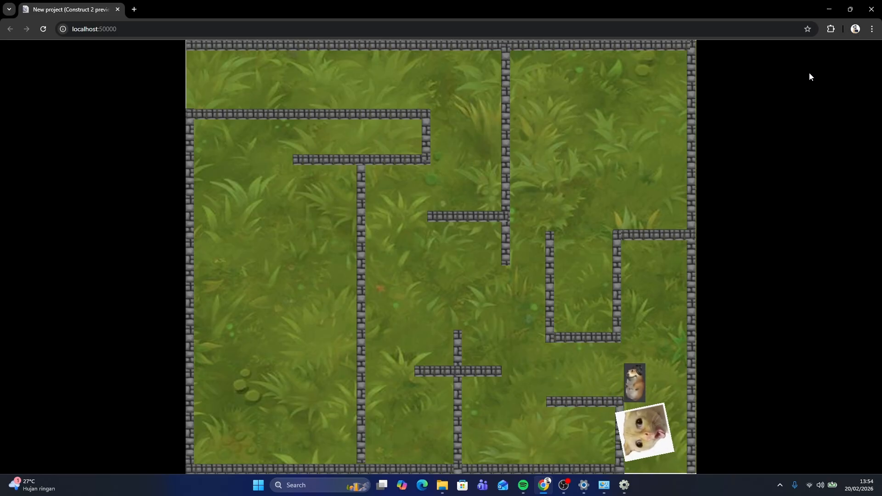
pyautogui.press('Left')
pyautogui.press('Up')
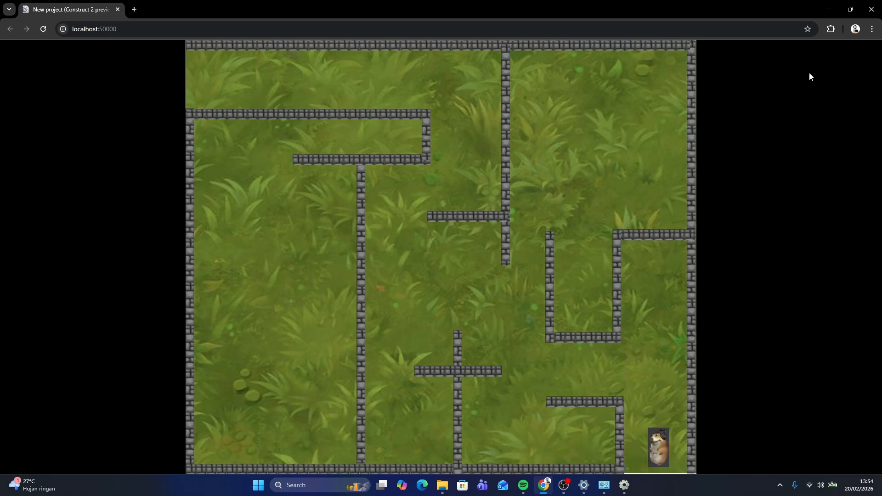
pyautogui.press('Up')
pyautogui.press('Left')
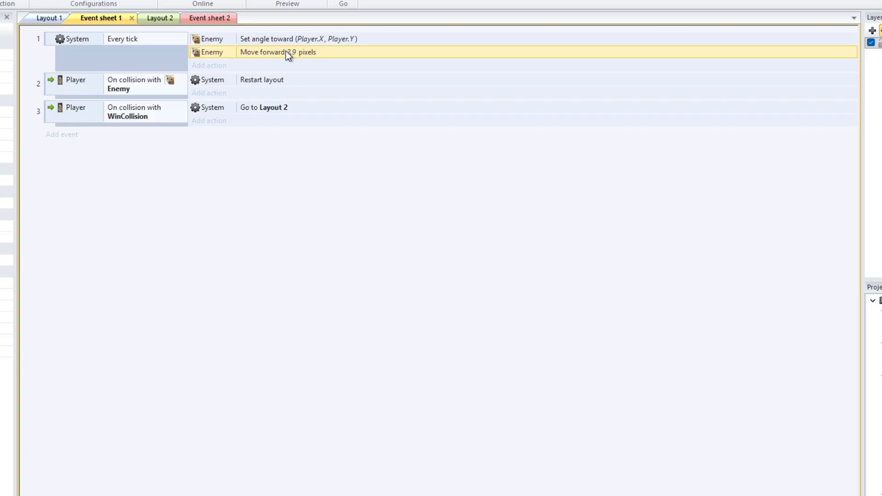
# Open the Enemy's Move forward action on Event sheet 1 for editing
pyautogui.doubleClick(286, 52)
pyautogui.press('Return')
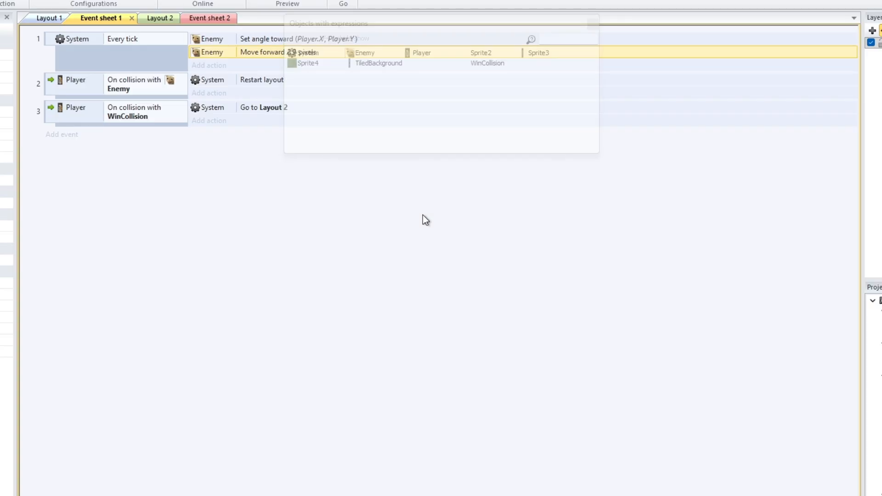
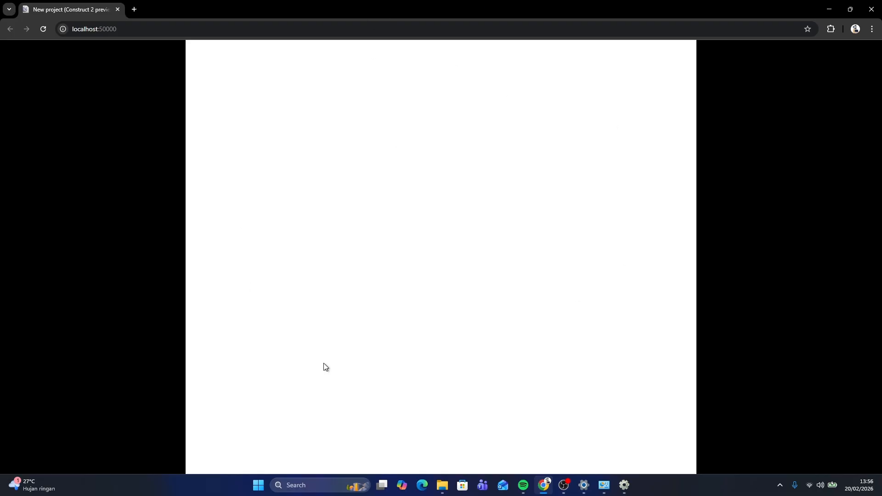
# Close the preview and examine Layout 2 alongside the reference maze project's second layout
pyautogui.click(872, 9)
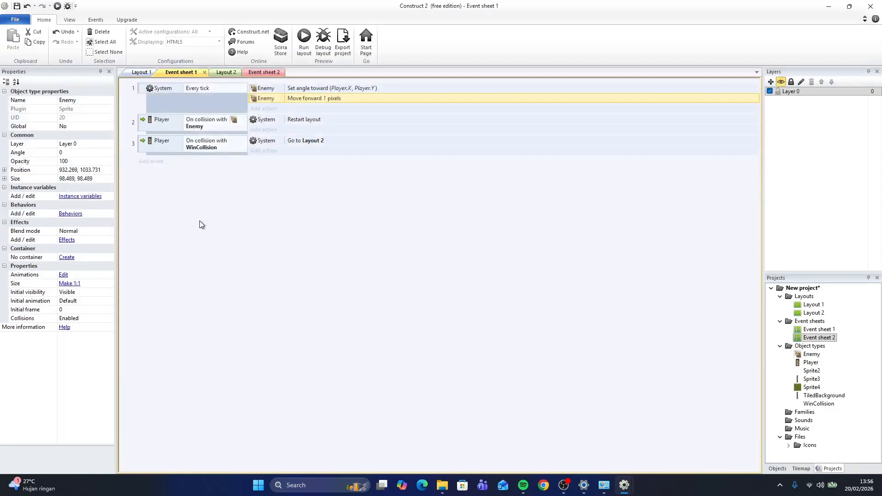
pyautogui.click(225, 72)
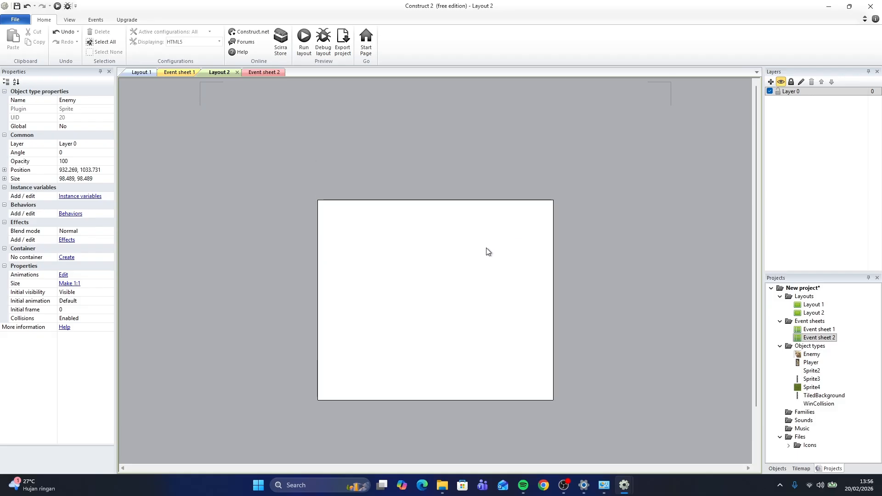
pyautogui.keyDown('ctrl'); pyautogui.scroll(3, 423, 250); pyautogui.keyUp('ctrl')
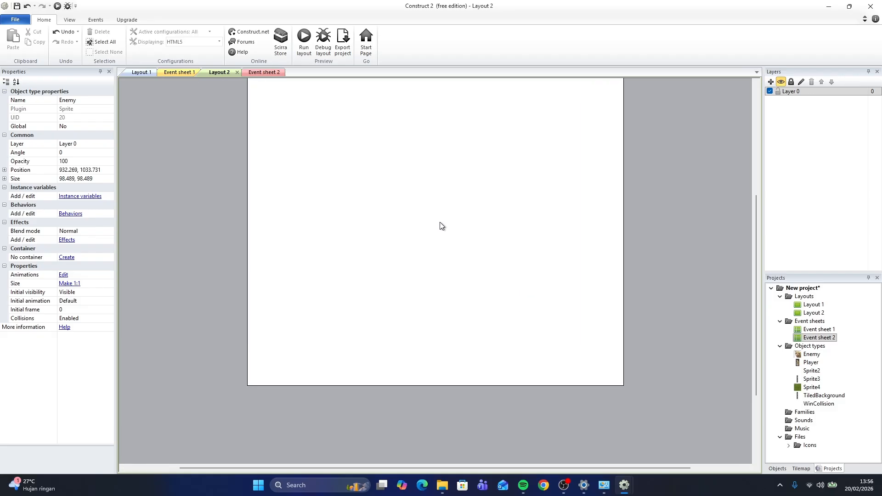
pyautogui.click(459, 197)
pyautogui.moveTo(460, 196); pyautogui.dragTo(470, 231, button='middle')
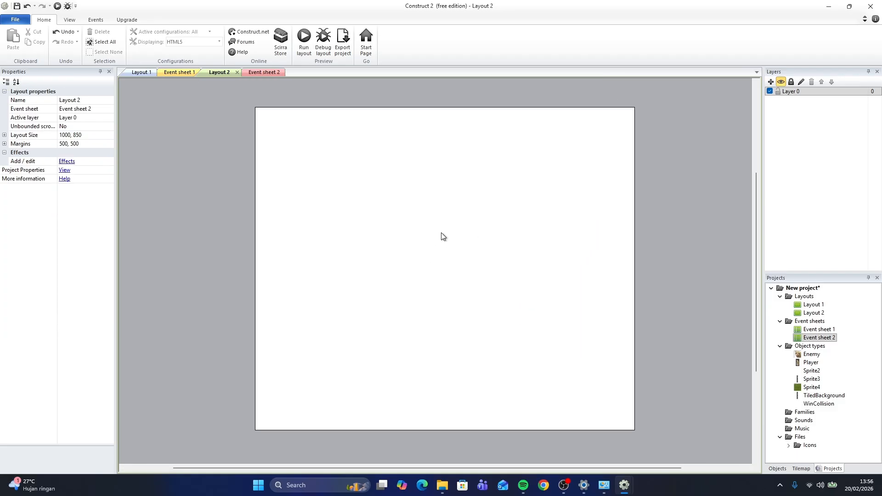
pyautogui.keyDown('ctrl'); pyautogui.scroll(-1, 430, 238); pyautogui.keyUp('ctrl')
pyautogui.keyDown('ctrl'); pyautogui.scroll(1, 429, 238); pyautogui.keyUp('ctrl')
pyautogui.keyDown('ctrl'); pyautogui.scroll(-2, 398, 211); pyautogui.keyUp('ctrl')
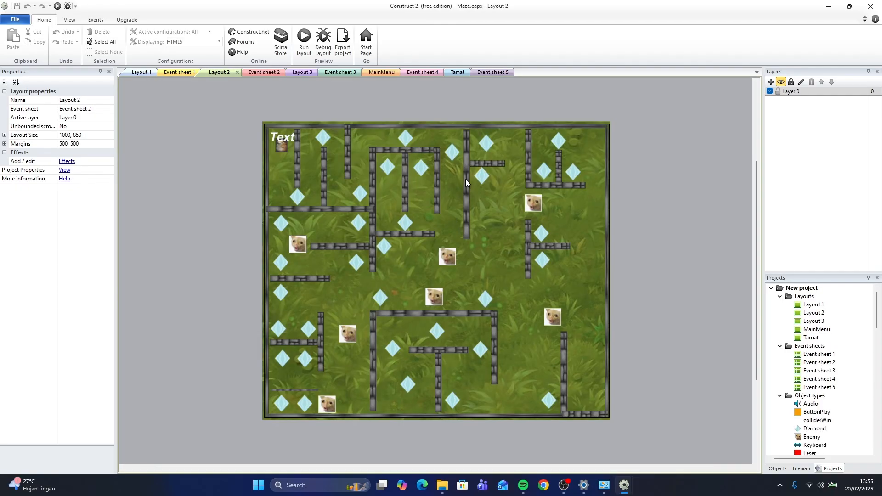
pyautogui.scroll(1, 465, 180)
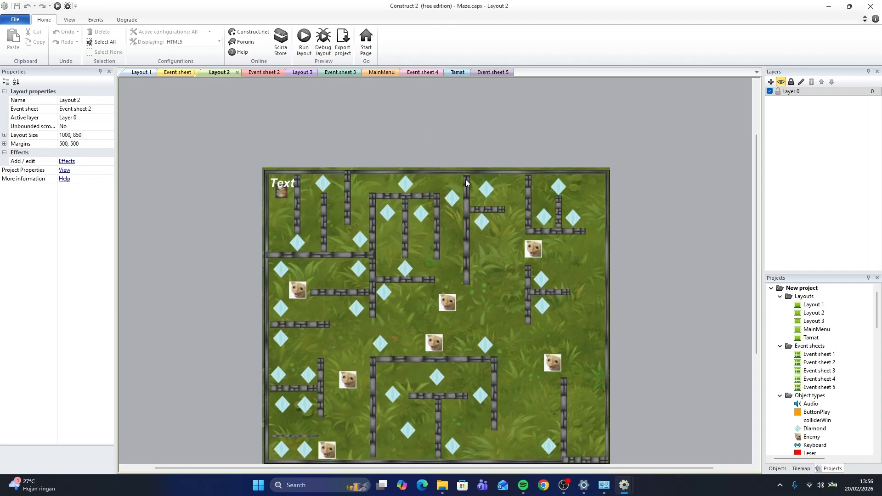
pyautogui.keyDown('ctrl'); pyautogui.scroll(-2, 465, 183); pyautogui.keyUp('ctrl')
pyautogui.keyDown('ctrl'); pyautogui.scroll(2, 465, 184); pyautogui.keyUp('ctrl')
pyautogui.keyDown('ctrl'); pyautogui.scroll(-1, 464, 186); pyautogui.keyUp('ctrl')
pyautogui.keyDown('ctrl'); pyautogui.scroll(2, 464, 186); pyautogui.keyUp('ctrl')
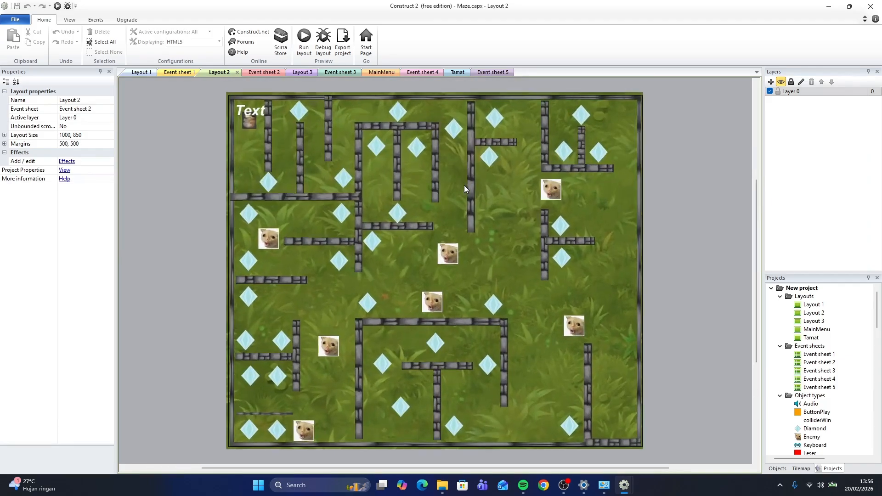
pyautogui.keyDown('ctrl'); pyautogui.scroll(-2, 465, 185); pyautogui.keyUp('ctrl')
pyautogui.keyDown('ctrl'); pyautogui.scroll(2, 464, 186); pyautogui.keyUp('ctrl')
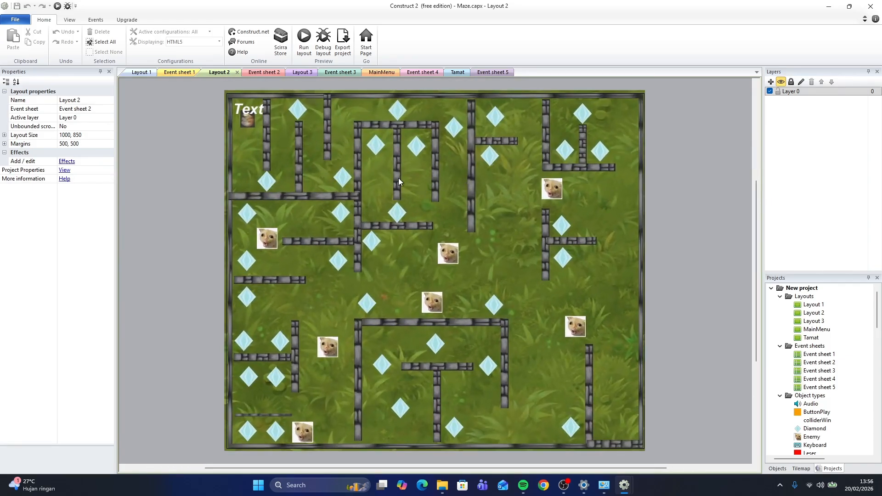
pyautogui.scroll(1, 513, 151)
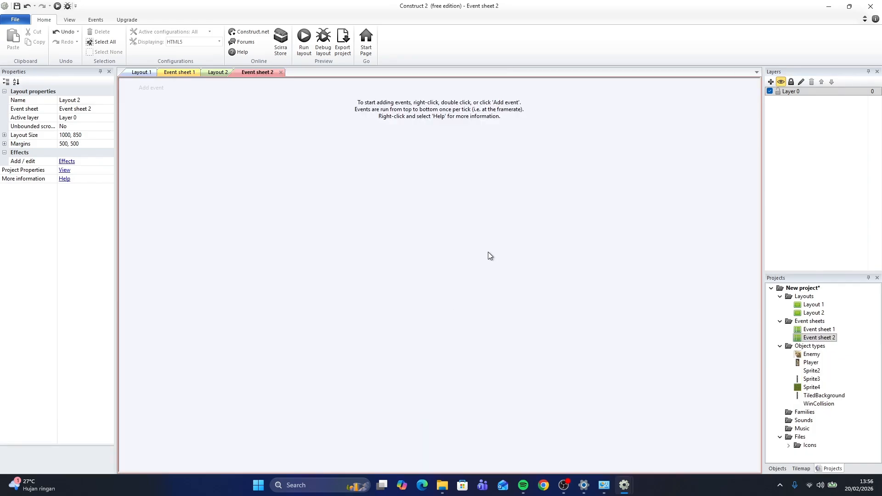
# Copy the Player sprite from Layout 1 and paste it into the top-left corner of Layout 2
pyautogui.click(219, 72)
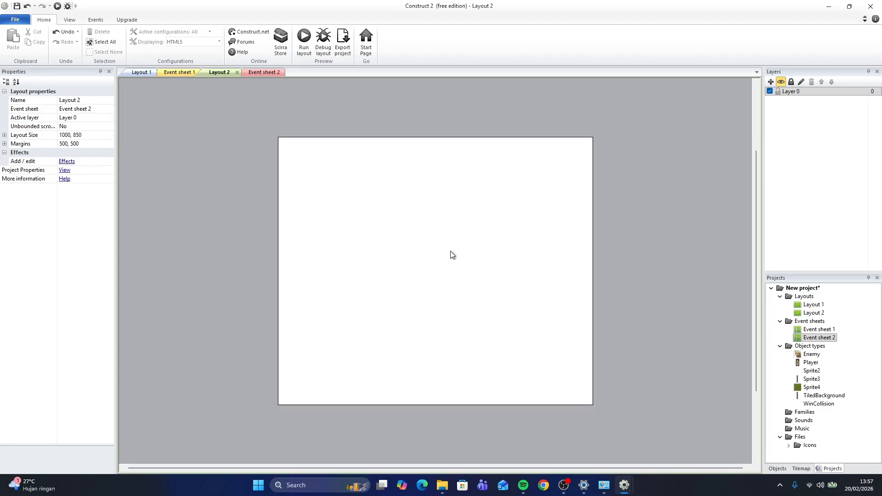
pyautogui.rightClick(546, 317)
pyautogui.click(141, 73)
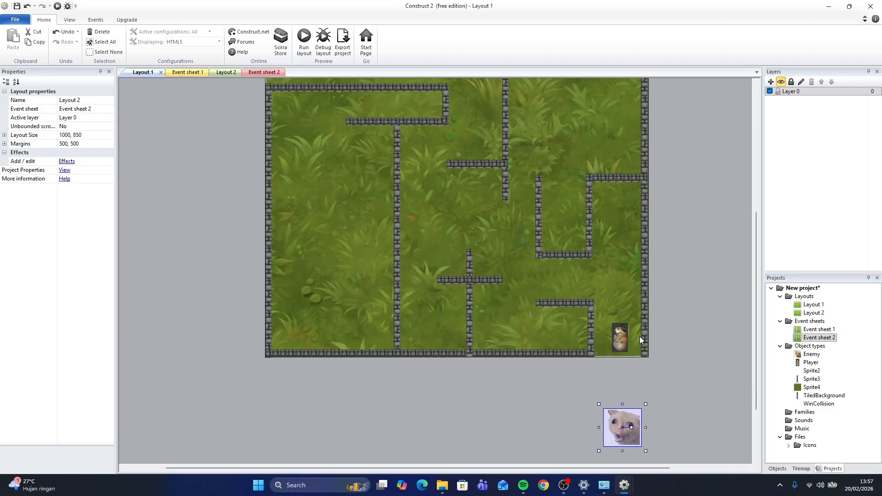
pyautogui.click(620, 338)
pyautogui.hotkey('ctrl', 'c')
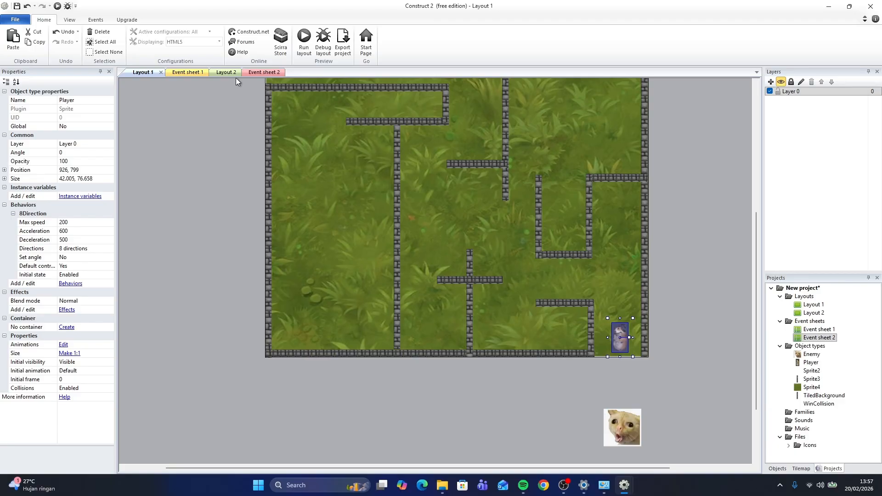
pyautogui.click(226, 72)
pyautogui.hotkey('ctrl', 'v')
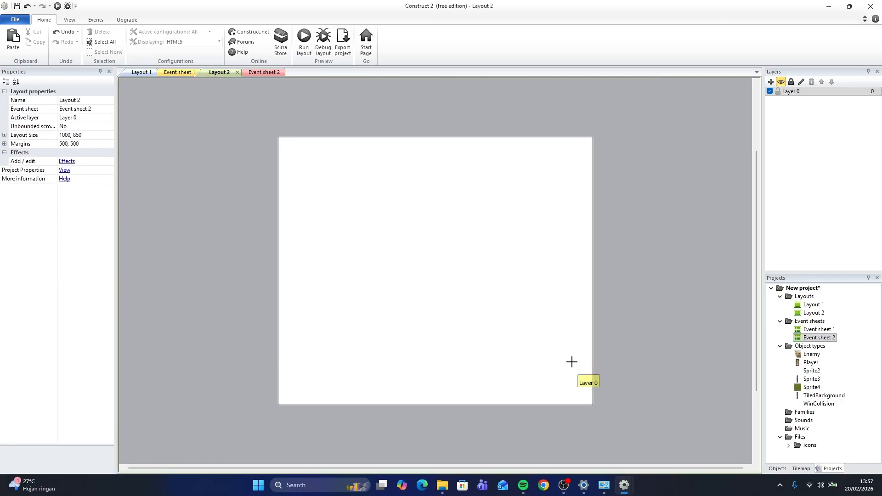
pyautogui.click(297, 150)
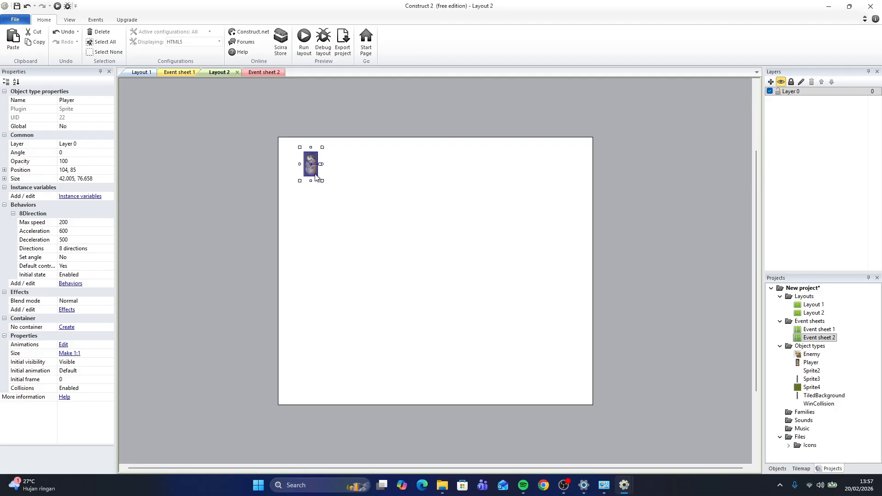
pyautogui.moveTo(316, 177)
pyautogui.mouseDown()
pyautogui.moveTo(330, 159)
pyautogui.moveTo(299, 175)
pyautogui.moveTo(312, 169)
pyautogui.mouseUp()
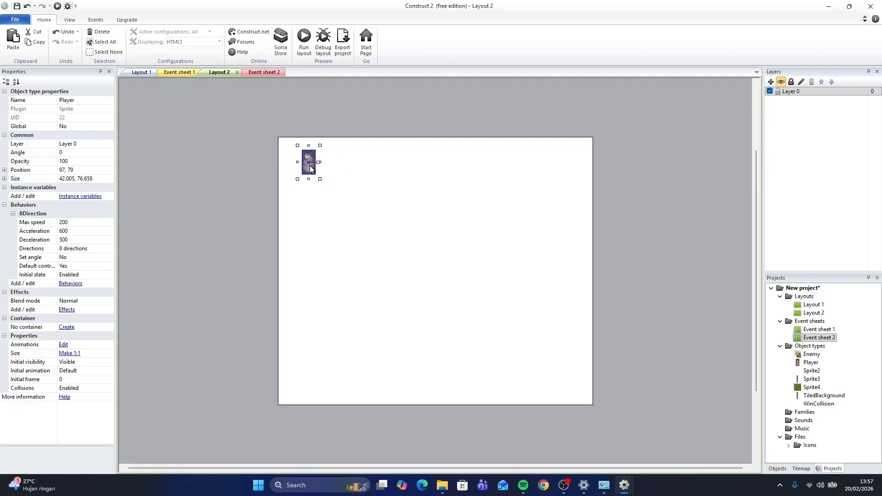
pyautogui.click(655, 129)
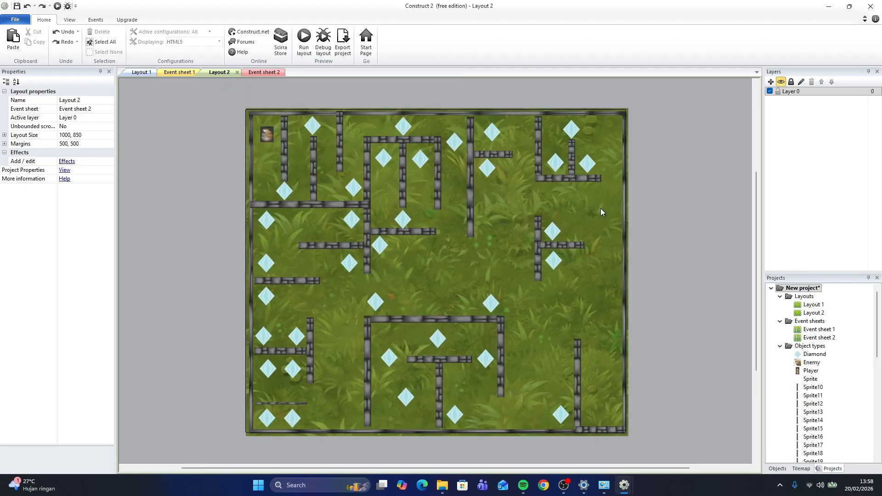
# Zoom around the Layout 2 maze and inspect the player and diamond sprites
pyautogui.keyDown('ctrl'); pyautogui.scroll(2, 601, 210); pyautogui.keyUp('ctrl')
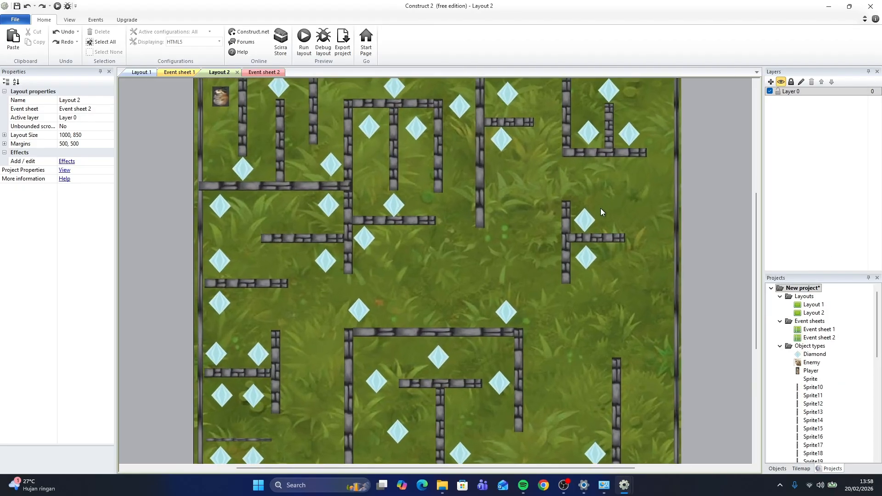
pyautogui.keyDown('ctrl'); pyautogui.scroll(-3, 600, 210); pyautogui.keyUp('ctrl')
pyautogui.keyDown('ctrl'); pyautogui.scroll(3, 600, 210); pyautogui.keyUp('ctrl')
pyautogui.keyDown('ctrl'); pyautogui.scroll(-1, 600, 210); pyautogui.keyUp('ctrl')
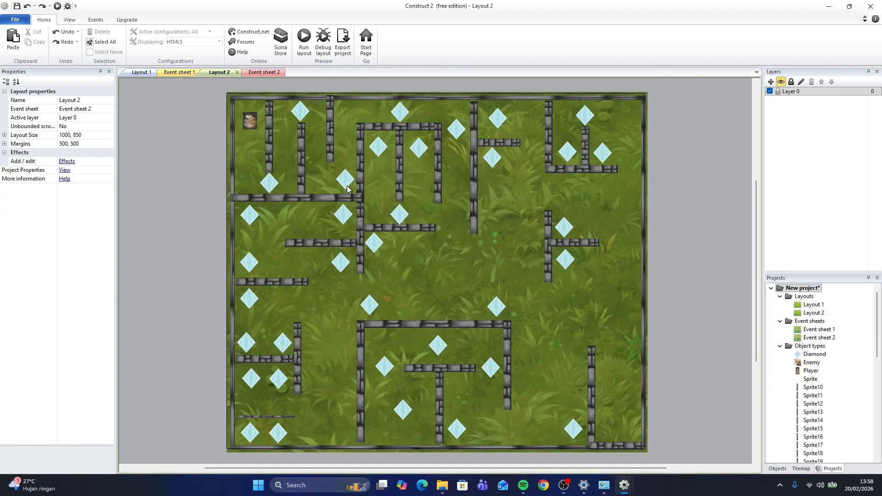
pyautogui.keyDown('ctrl'); pyautogui.scroll(2, 346, 187); pyautogui.keyUp('ctrl')
pyautogui.keyDown('ctrl'); pyautogui.scroll(-3, 345, 196); pyautogui.keyUp('ctrl')
pyautogui.keyDown('ctrl'); pyautogui.scroll(1, 346, 195); pyautogui.keyUp('ctrl')
pyautogui.keyDown('ctrl'); pyautogui.scroll(1, 345, 196); pyautogui.keyUp('ctrl')
pyautogui.keyDown('ctrl'); pyautogui.scroll(-2, 345, 197); pyautogui.keyUp('ctrl')
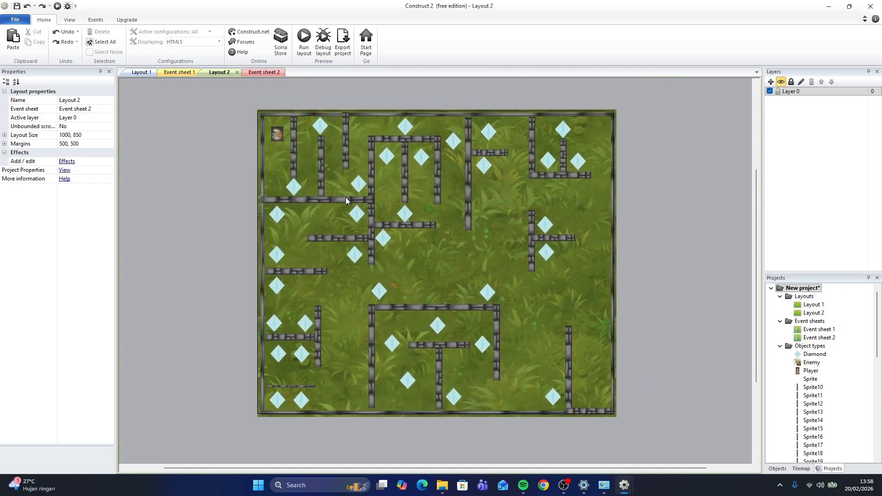
pyautogui.click(250, 110)
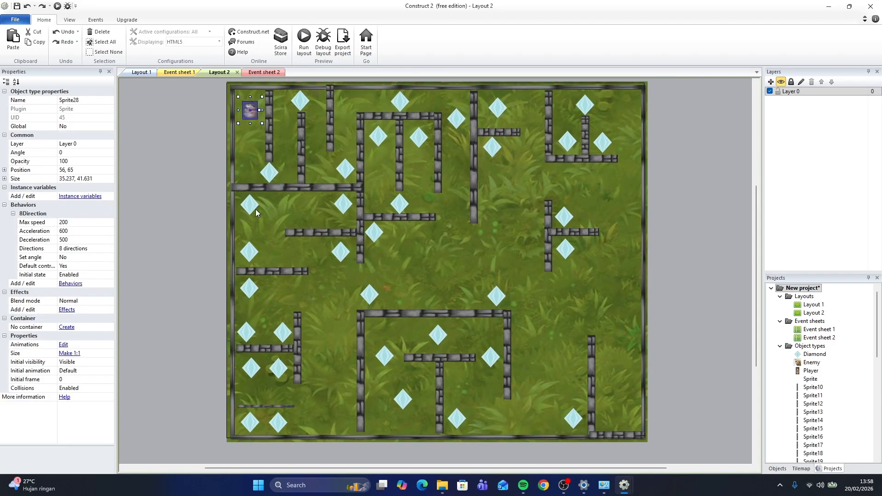
pyautogui.click(270, 175)
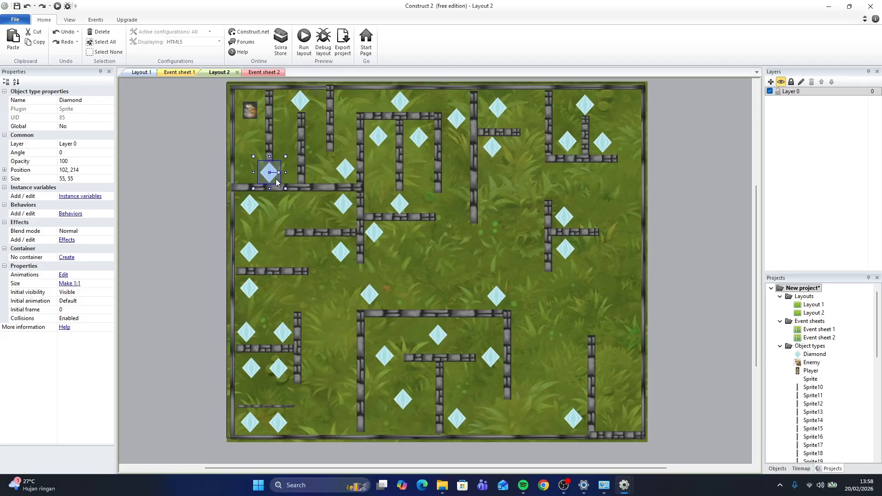
pyautogui.click(301, 101)
pyautogui.click(347, 171)
pyautogui.click(401, 106)
pyautogui.click(378, 136)
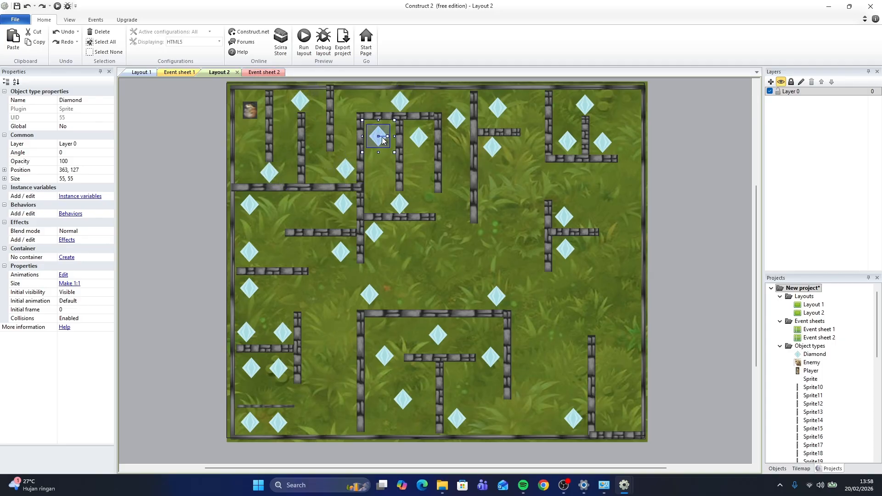
pyautogui.click(423, 143)
pyautogui.click(398, 205)
pyautogui.click(457, 119)
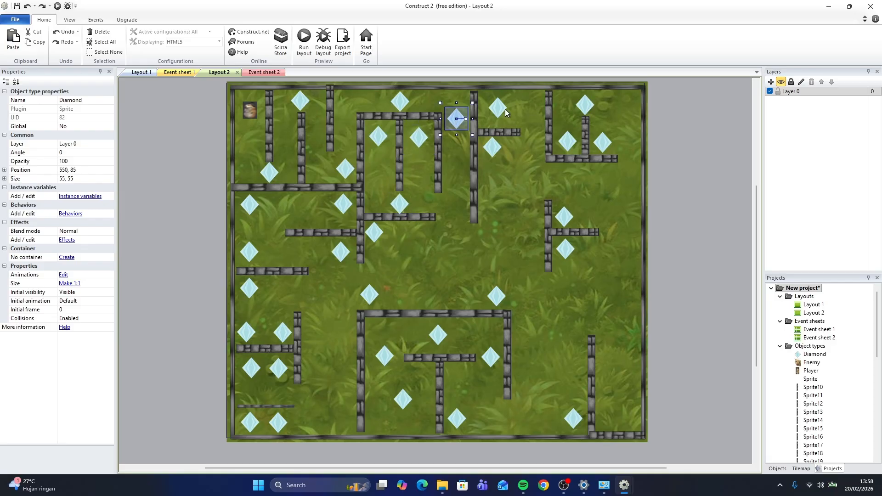
pyautogui.click(498, 109)
pyautogui.click(489, 153)
pyautogui.click(257, 115)
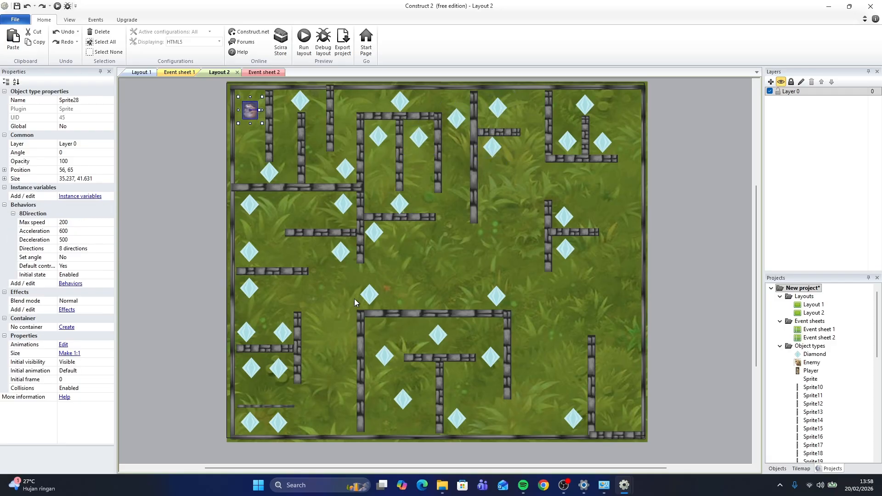
# Insert a new Sprite at the maze centre and load the cat image into it
pyautogui.rightClick(387, 270)
pyautogui.click(407, 270)
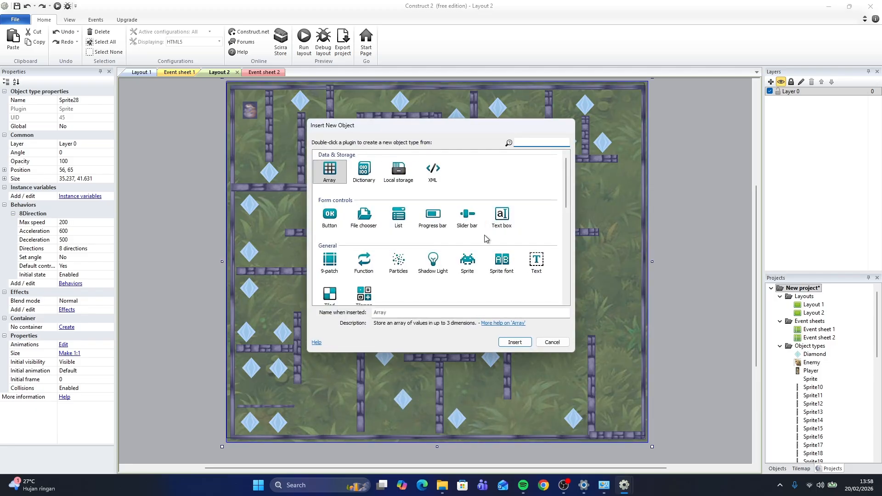
pyautogui.click(468, 261)
pyautogui.click(516, 343)
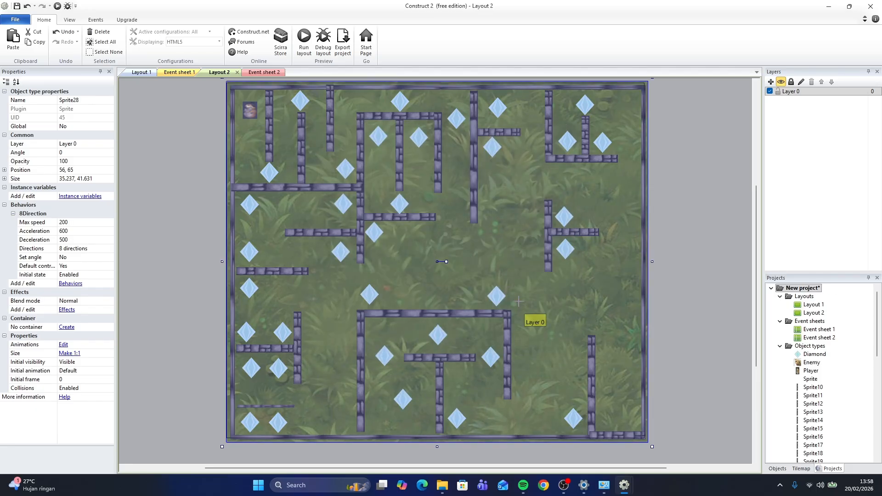
pyautogui.click(436, 245)
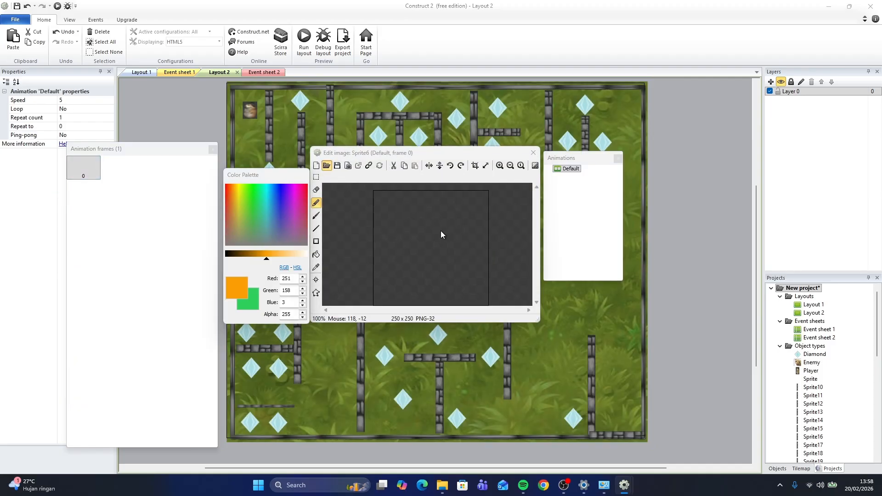
pyautogui.click(326, 166)
pyautogui.click(484, 203)
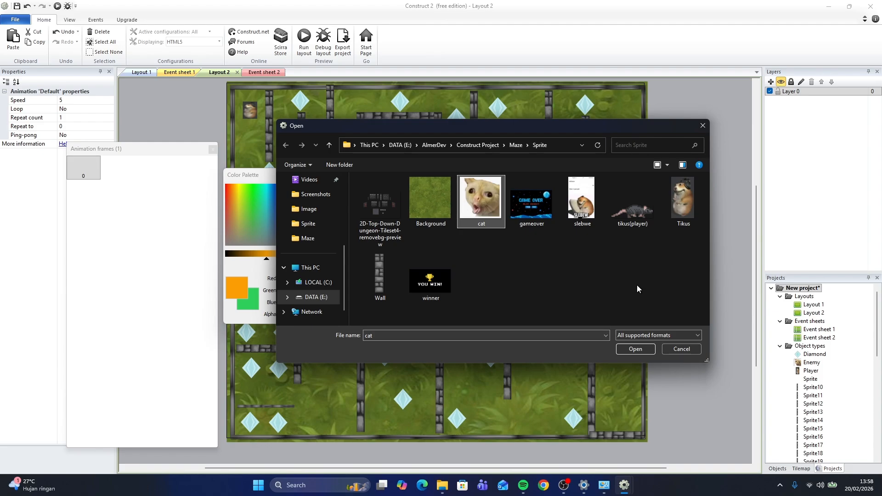
pyautogui.click(635, 349)
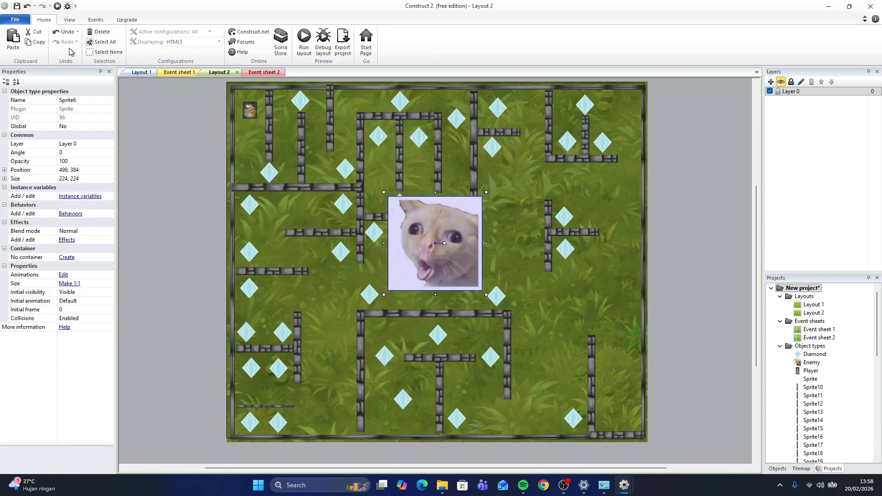
# Rename the new sprite EnemyPatroli and shrink it to about 51 x 51
pyautogui.click(100, 100)
pyautogui.write('EnemyPa')
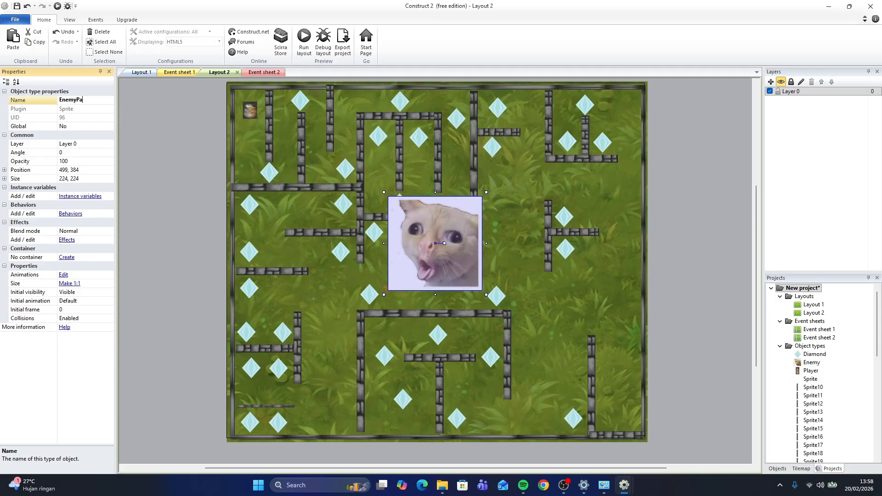
pyautogui.write('troli')
pyautogui.press('Return')
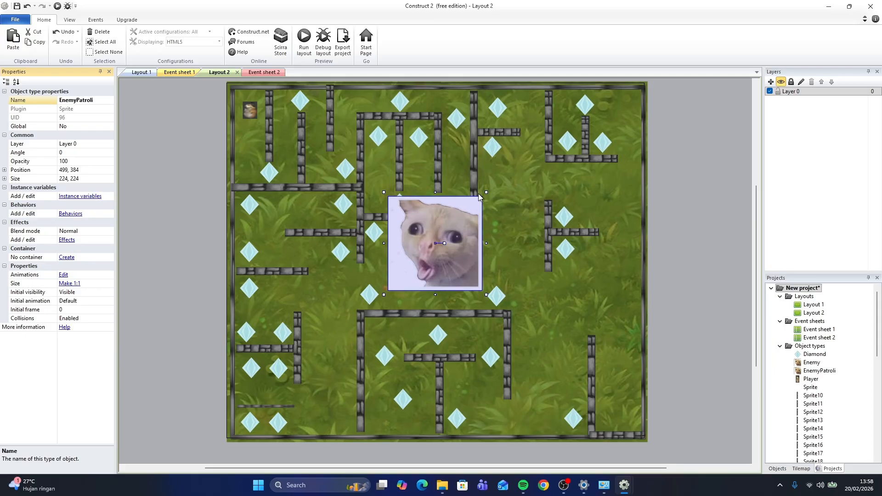
pyautogui.moveTo(487, 192); pyautogui.dragTo(406, 251)
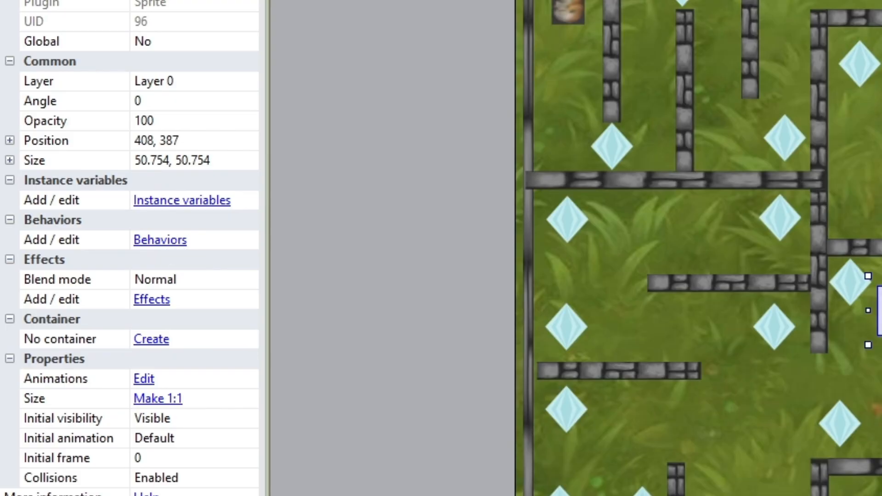
# Add the Sine behavior to the EnemyPatroli cat sprite
pyautogui.click(162, 240)
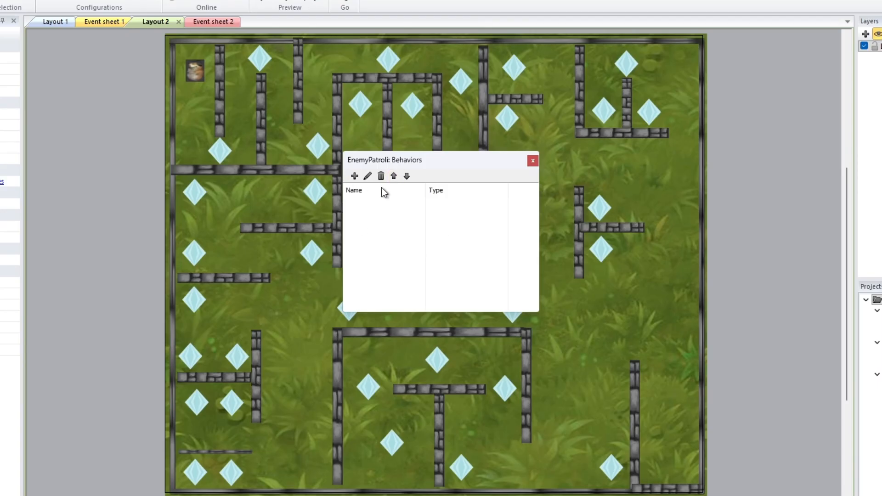
pyautogui.click(355, 176)
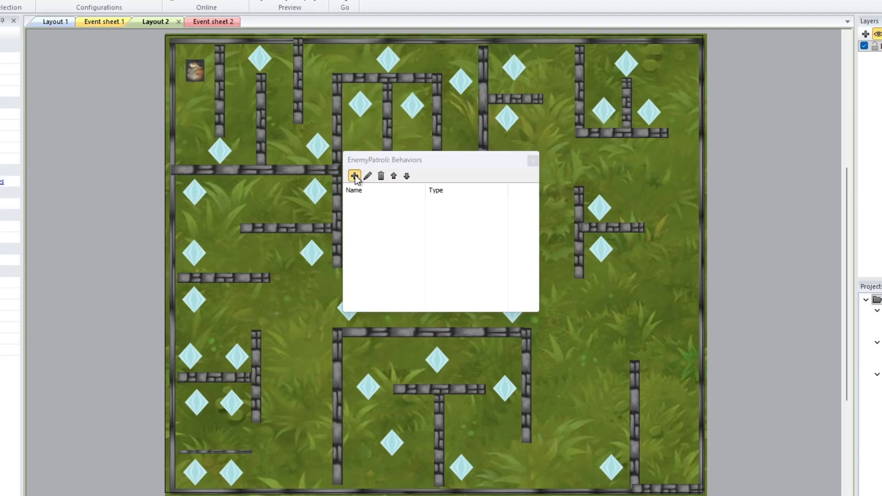
pyautogui.scroll(-1, 488, 251)
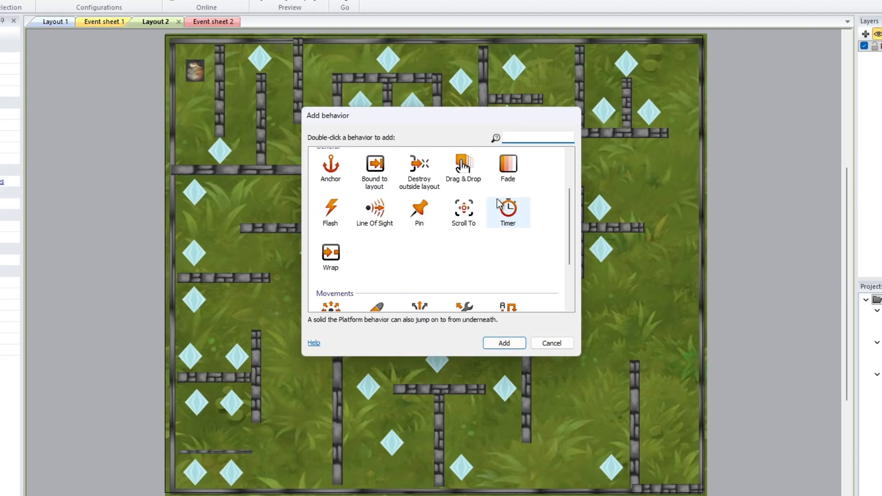
pyautogui.scroll(-1, 505, 206)
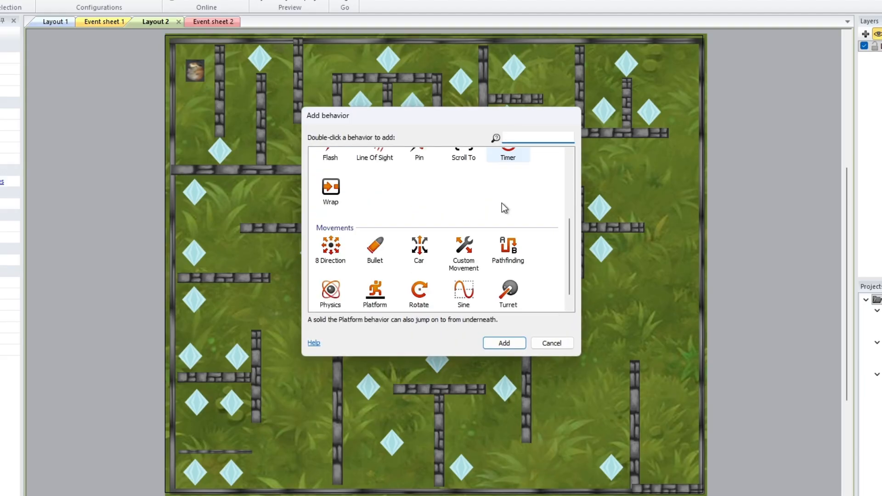
pyautogui.scroll(-1, 505, 206)
pyautogui.click(460, 280)
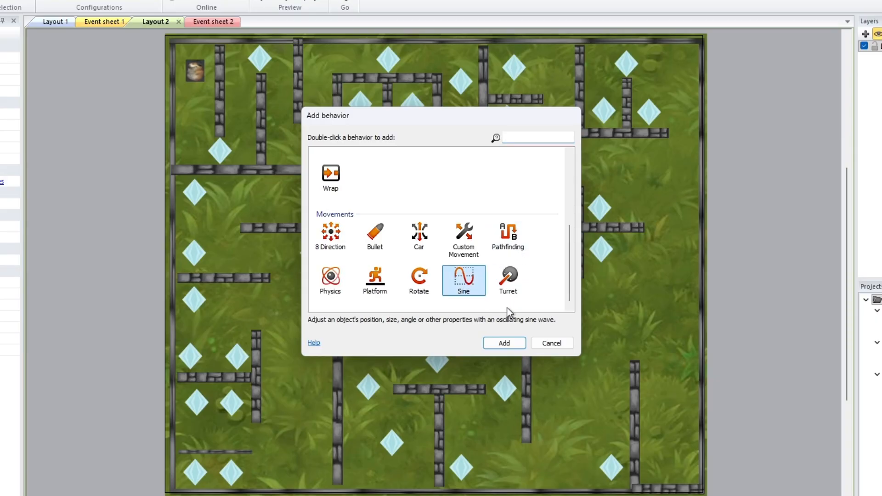
pyautogui.click(505, 344)
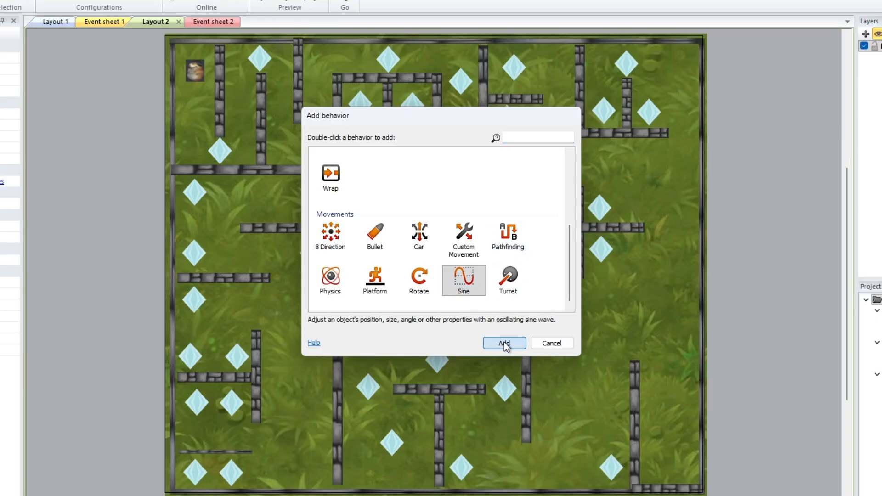
pyautogui.click(533, 161)
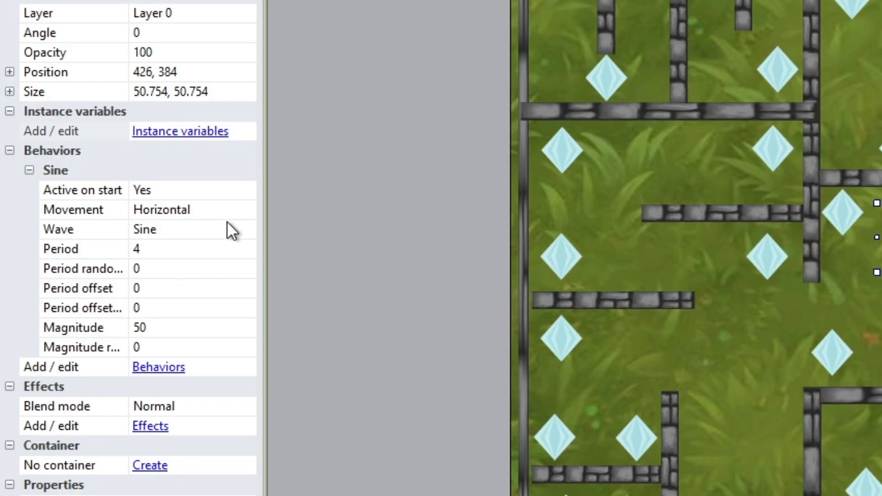
# Try switching the cat's Sine movement to Vertical, then set it back to Horizontal
pyautogui.click(220, 204)
pyautogui.click(238, 210)
pyautogui.click(246, 213)
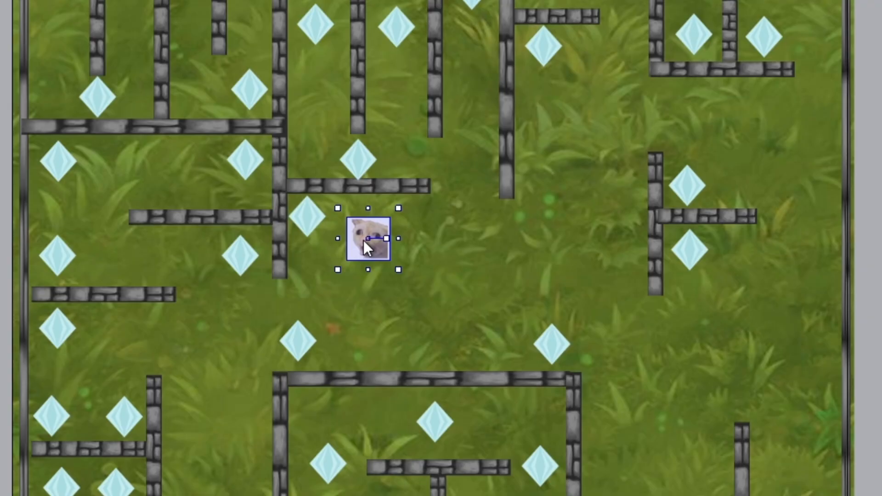
pyautogui.moveTo(364, 241)
pyautogui.mouseDown()
pyautogui.moveTo(540, 241)
pyautogui.moveTo(350, 238)
pyautogui.mouseUp()
pyautogui.click(247, 211)
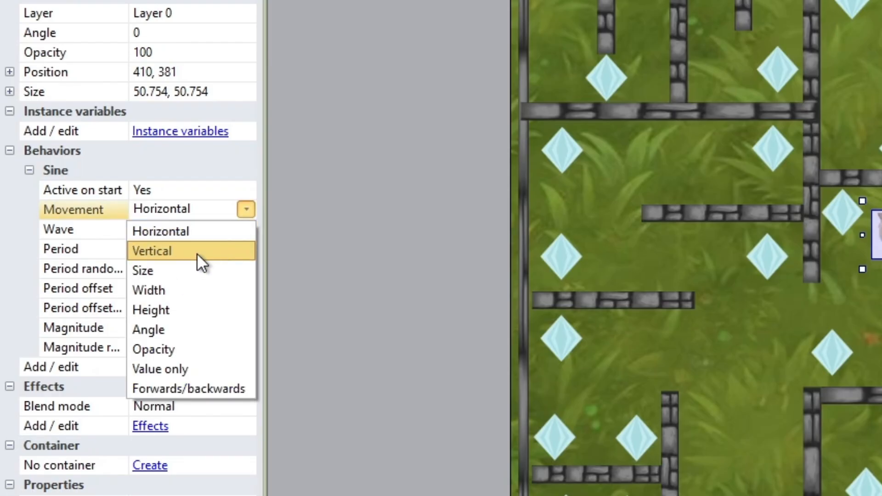
pyautogui.click(197, 252)
pyautogui.moveTo(354, 233)
pyautogui.mouseDown()
pyautogui.moveTo(357, 329)
pyautogui.moveTo(349, 228)
pyautogui.moveTo(349, 318)
pyautogui.moveTo(340, 326)
pyautogui.moveTo(366, 239)
pyautogui.moveTo(344, 230)
pyautogui.moveTo(359, 239)
pyautogui.mouseUp()
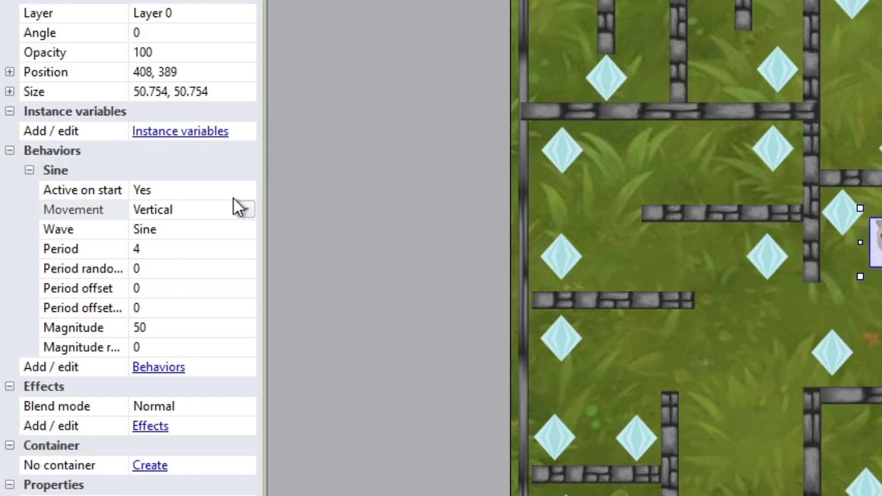
pyautogui.click(244, 210)
pyautogui.click(197, 230)
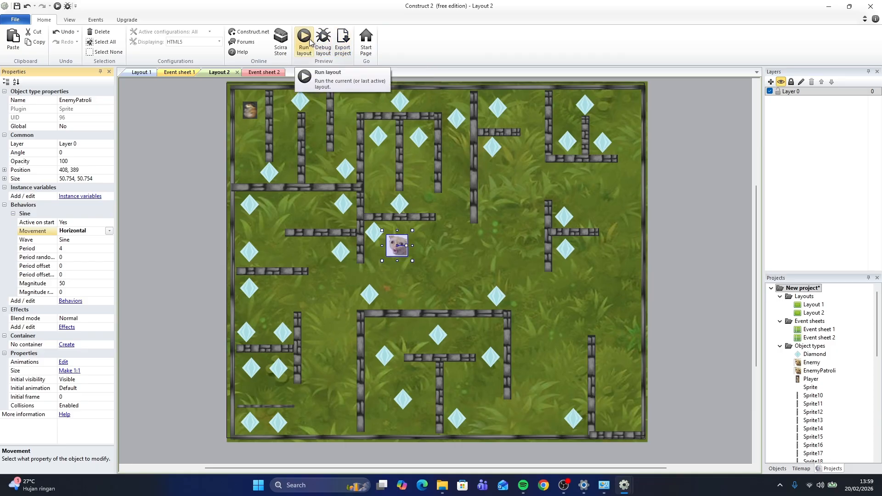
# Run a preview of the layout to watch the cat move, then close it
pyautogui.click(304, 38)
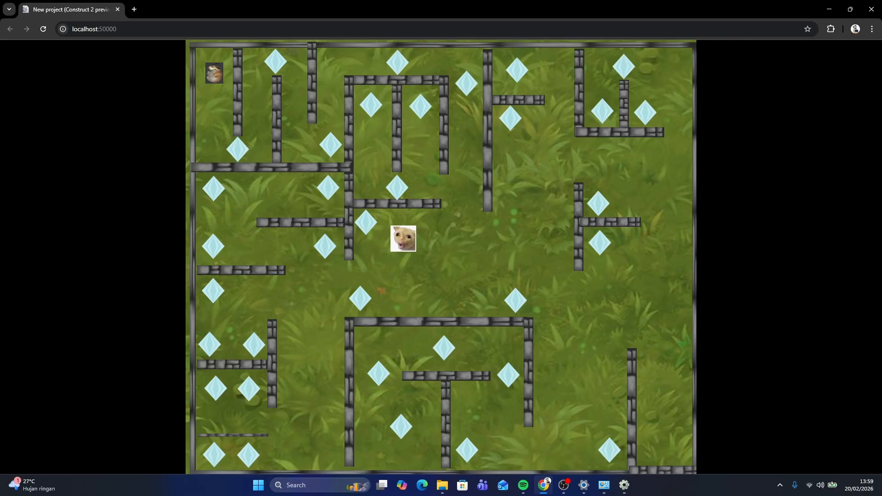
pyautogui.click(872, 8)
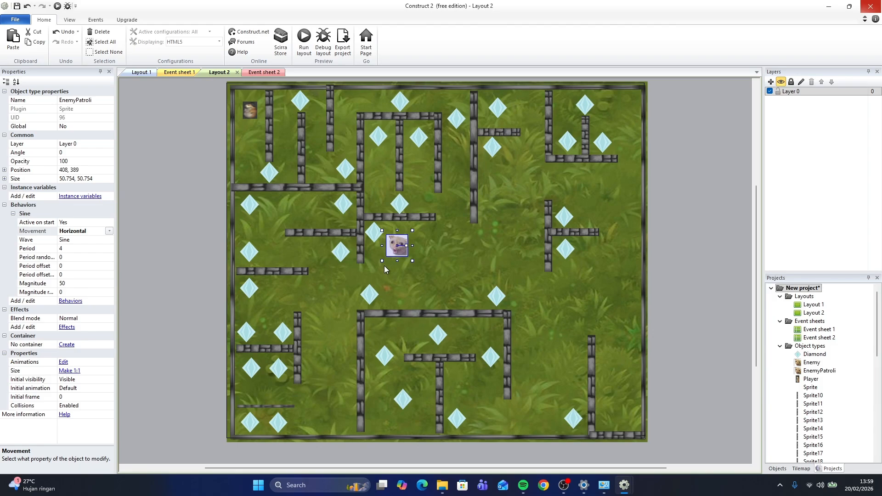
# Move the cat right to about 552, 386 and set its Sine magnitude to 150
pyautogui.moveTo(397, 252); pyautogui.dragTo(457, 250)
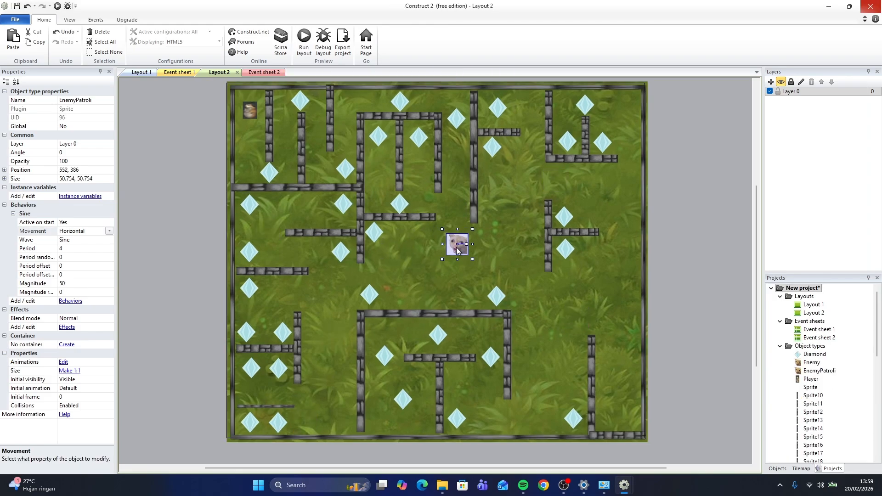
pyautogui.click(76, 251)
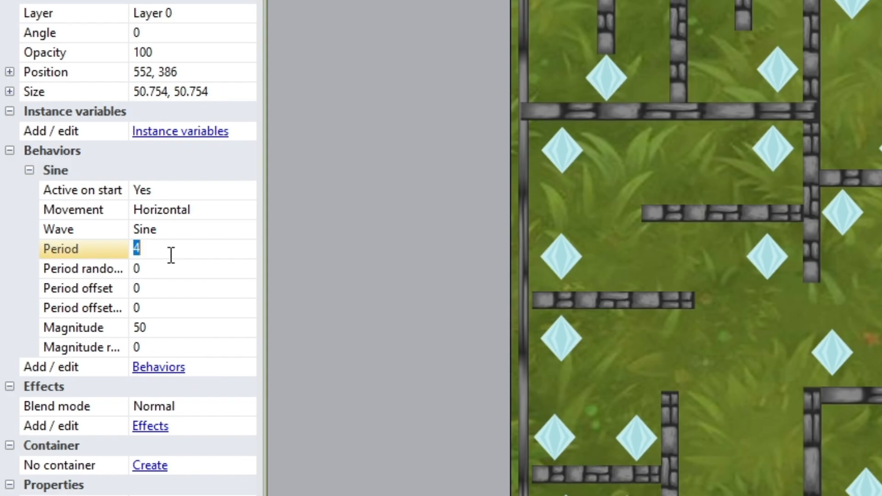
pyautogui.click(179, 326)
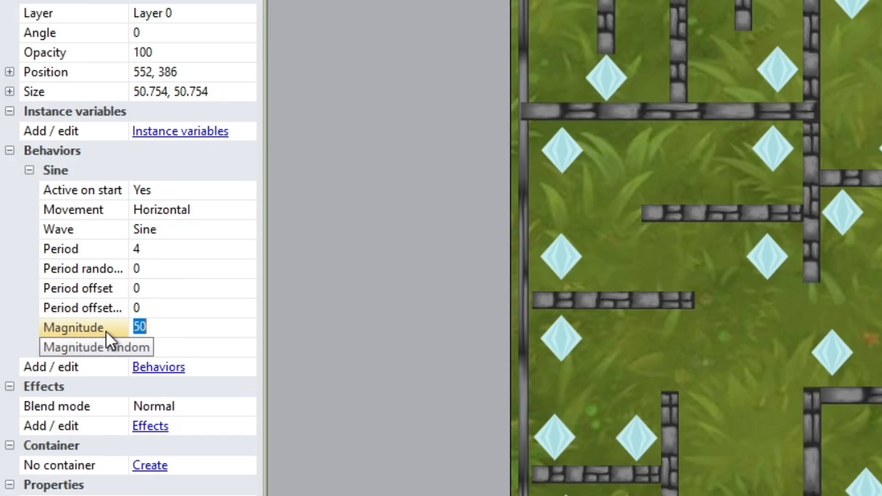
pyautogui.click(153, 247)
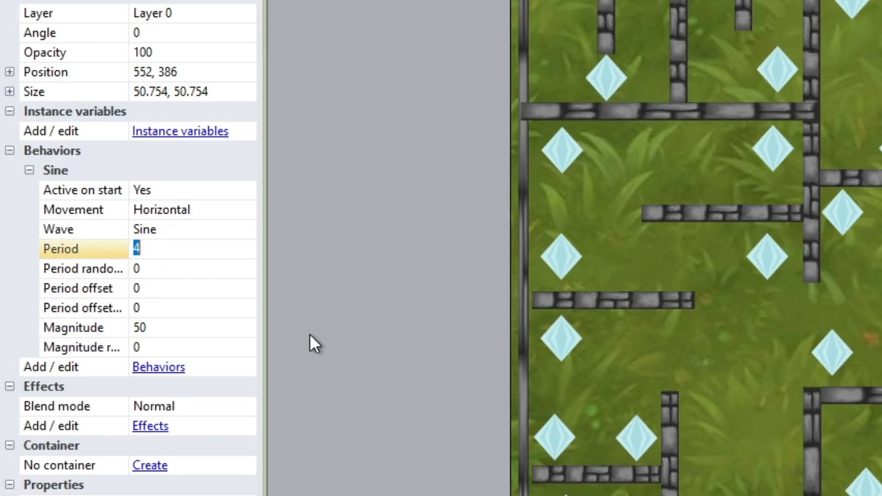
pyautogui.click(374, 277)
pyautogui.click(513, 276)
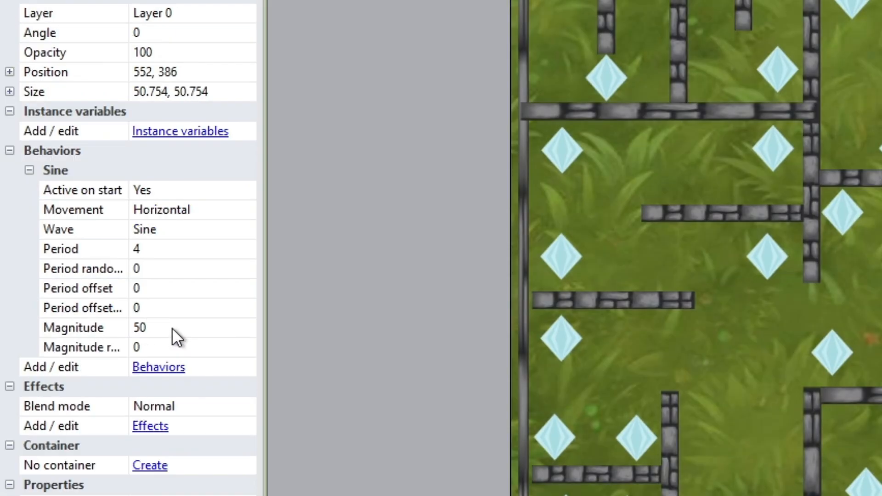
pyautogui.click(172, 327)
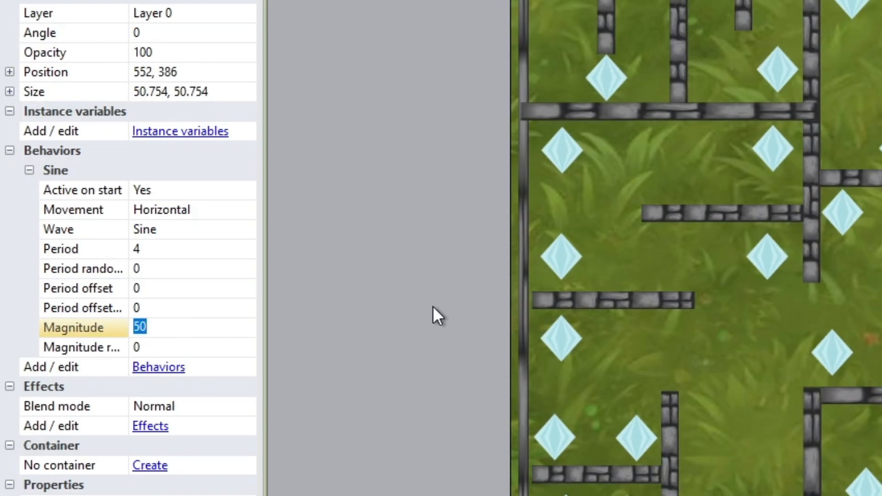
pyautogui.write('150')
pyautogui.press('Return')
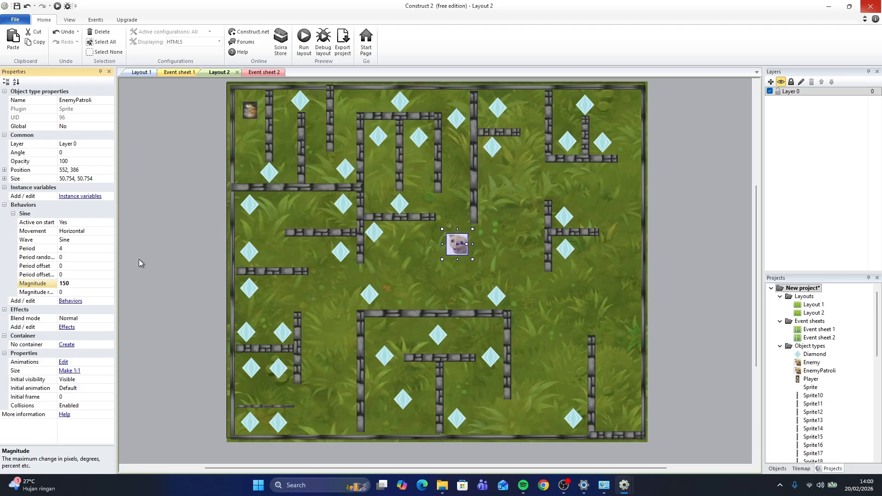
# Run the layout preview again to check the cat's horizontal patrol range
pyautogui.click(127, 256)
pyautogui.click(468, 250)
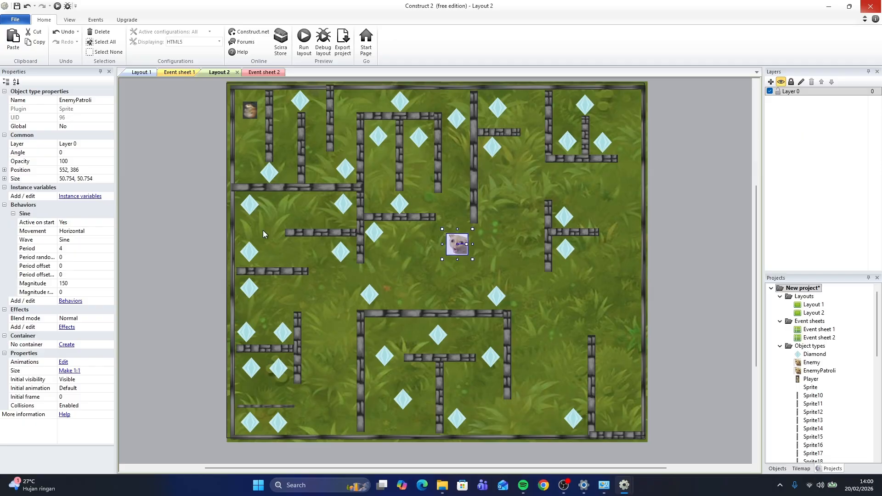
pyautogui.click(97, 251)
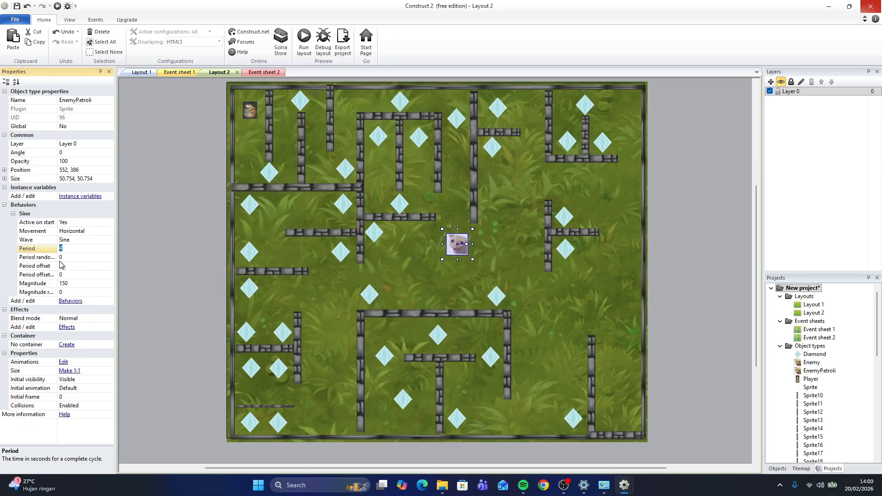
pyautogui.click(75, 283)
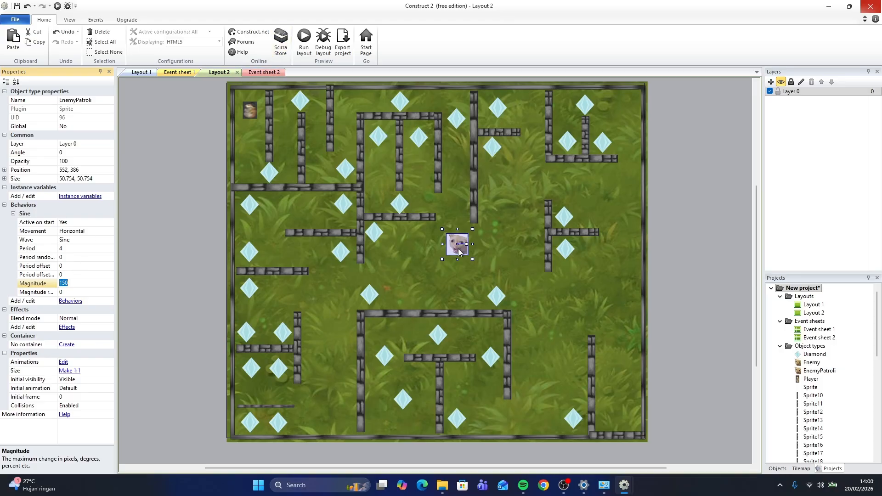
pyautogui.moveTo(458, 252)
pyautogui.mouseDown()
pyautogui.moveTo(412, 251)
pyautogui.moveTo(468, 250)
pyautogui.moveTo(460, 251)
pyautogui.mouseUp()
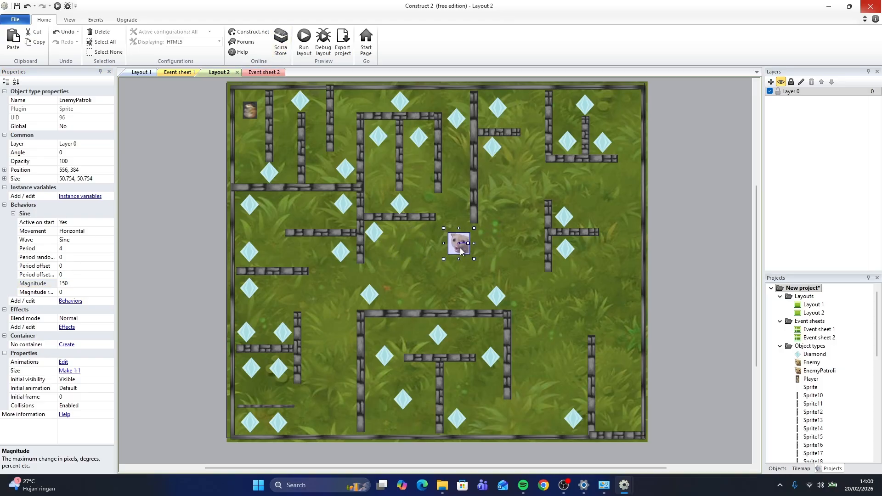
pyautogui.click(318, 49)
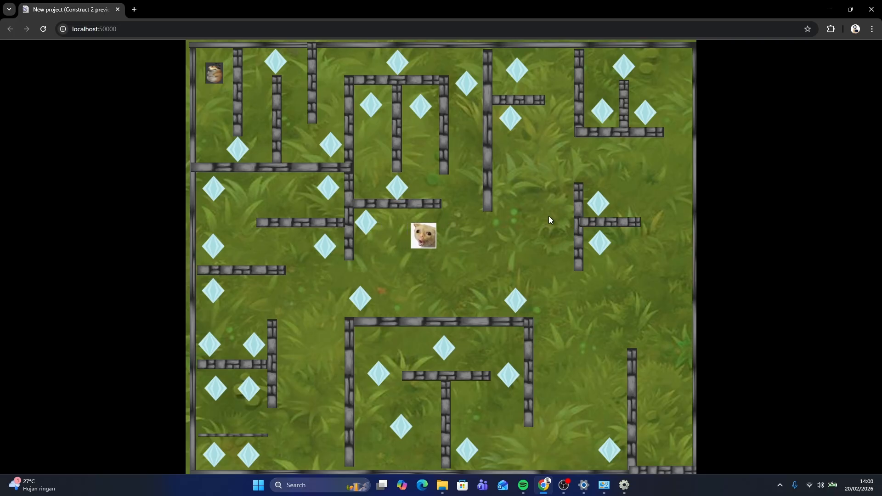
pyautogui.hotkey('alt', 'Tab')
pyautogui.hotkey('alt', 'Tab')
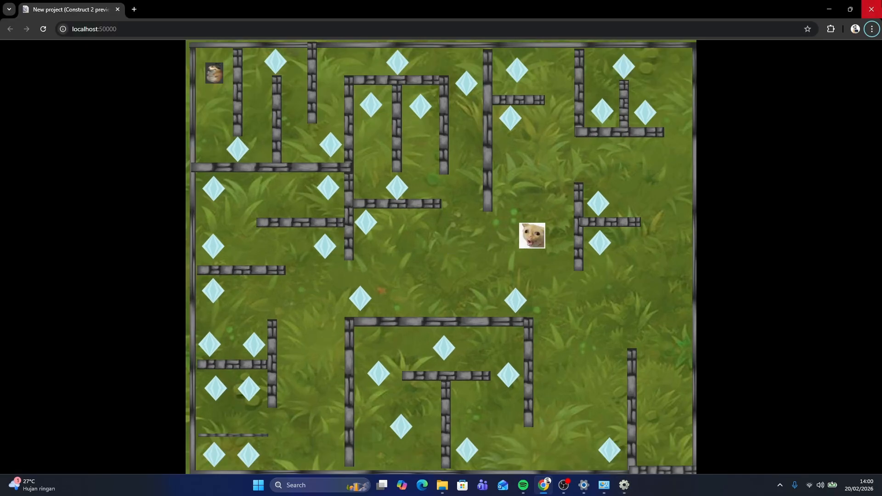
pyautogui.hotkey('alt', 'Tab')
# Test the cat's Sine magnitude at 200 in a preview, then set it back to 150
pyautogui.click(78, 283)
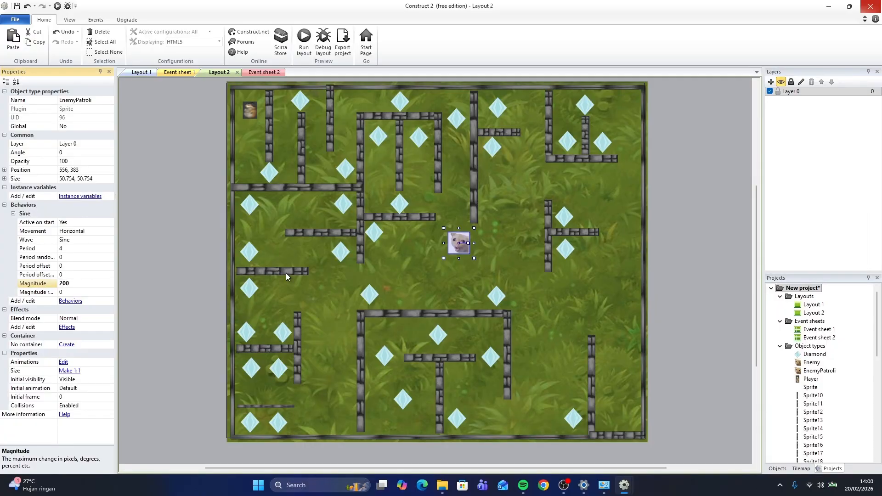
pyautogui.click(304, 39)
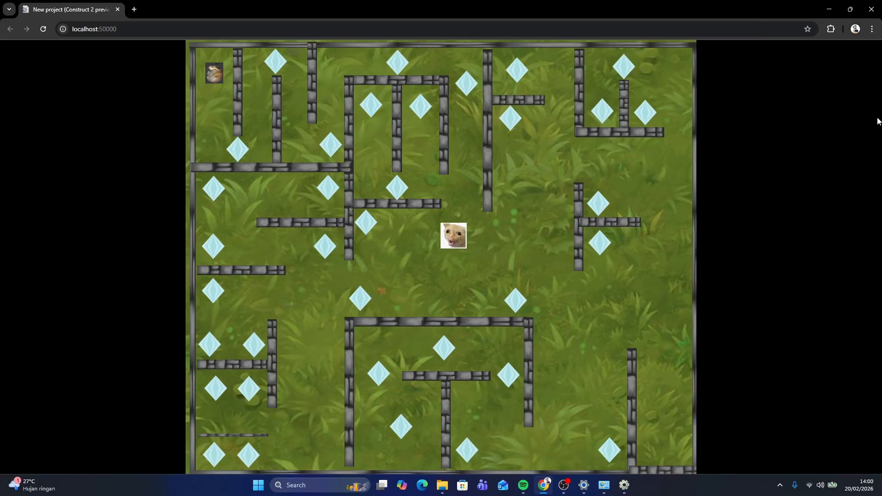
pyautogui.click(873, 8)
pyautogui.click(90, 283)
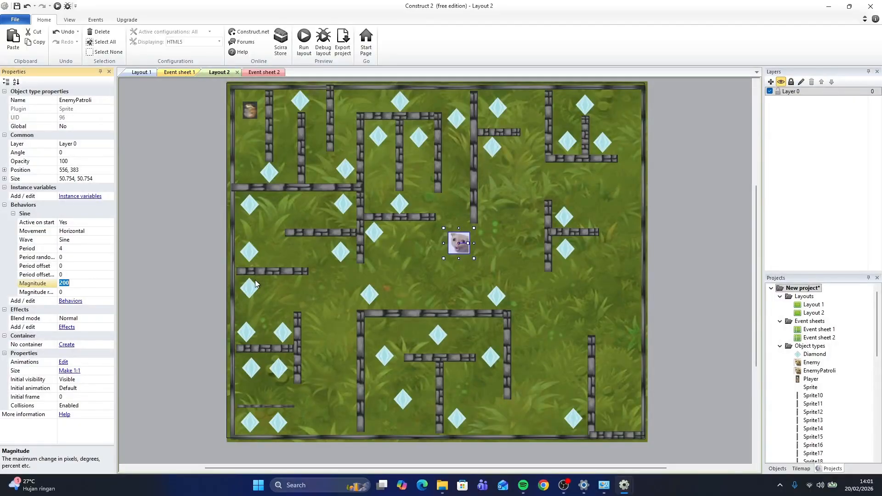
pyautogui.write('150')
# Duplicate the cat to the lower-left area at about 258, 585 and set the copy's Sine movement to Vertical
pyautogui.moveTo(468, 230); pyautogui.dragTo(337, 334)
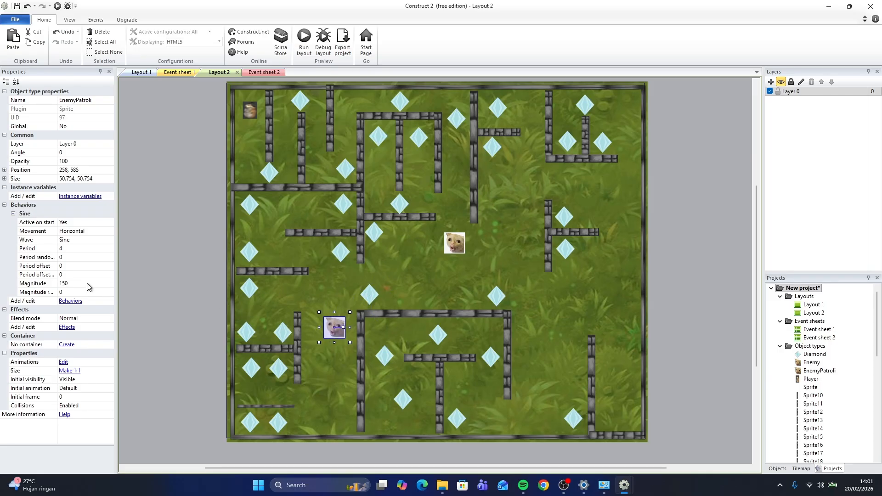
pyautogui.click(98, 230)
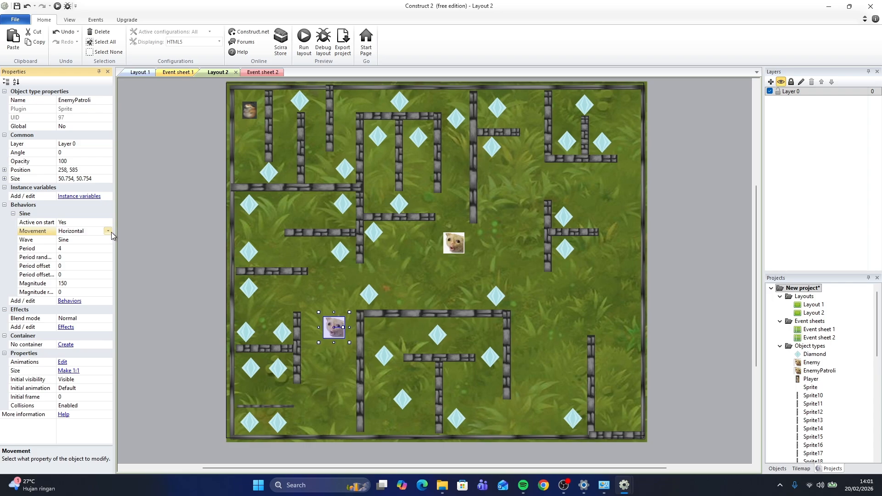
pyautogui.click(108, 231)
pyautogui.click(78, 250)
# Run and refresh the layout preview to watch both cats patrol
pyautogui.click(303, 40)
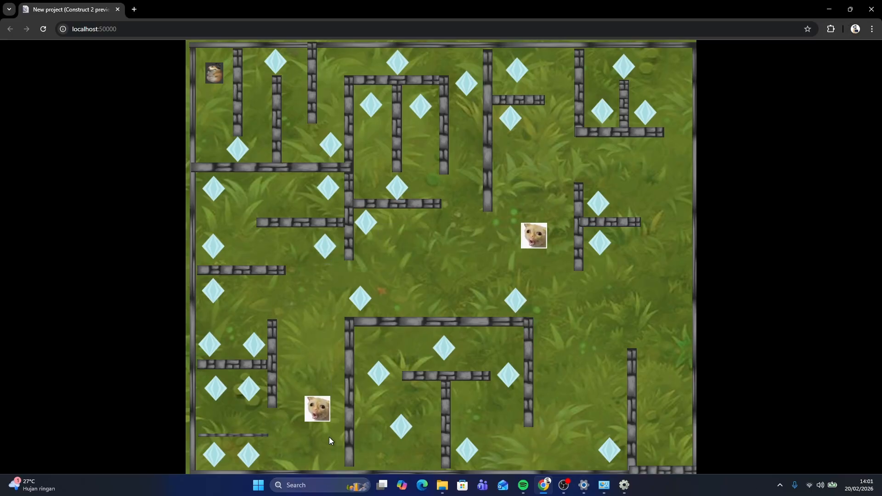
pyautogui.hotkey('alt', 'Tab')
pyautogui.press('F5')
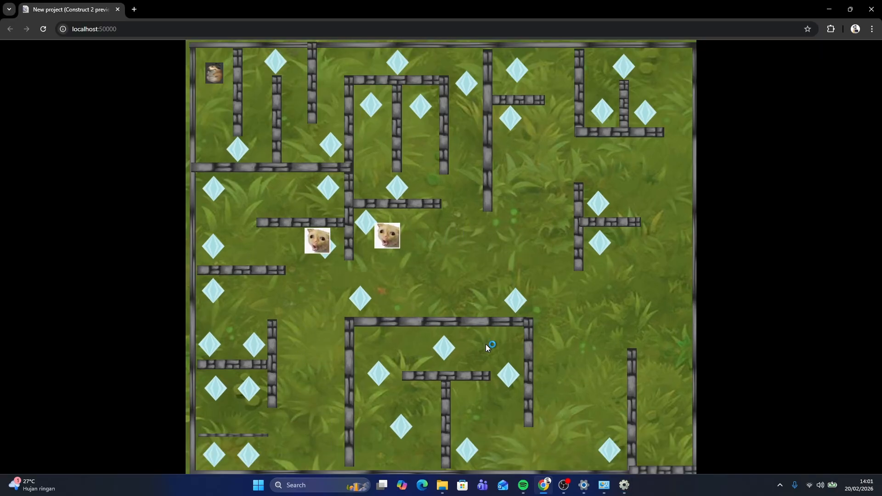
pyautogui.hotkey('alt', 'Tab')
# Set the lower cat's Sine magnitude to 190 and period to 1, then preview the layout
pyautogui.click(100, 249)
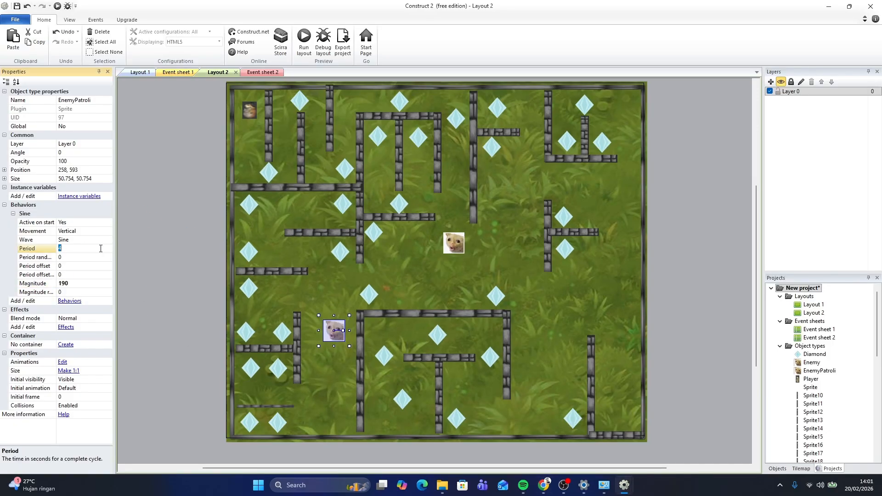
pyautogui.write('1')
pyautogui.click(303, 37)
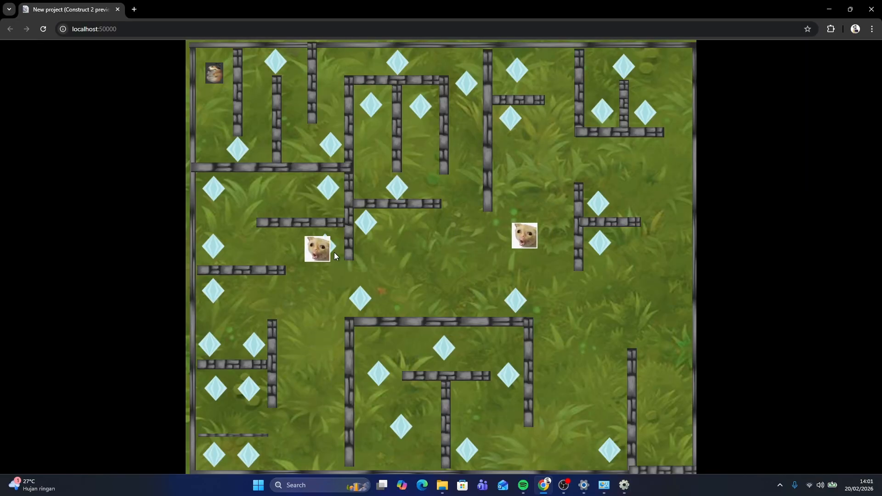
# Set the lower cat's Sine period to 6 and preview the layout
pyautogui.hotkey('alt', 'Tab')
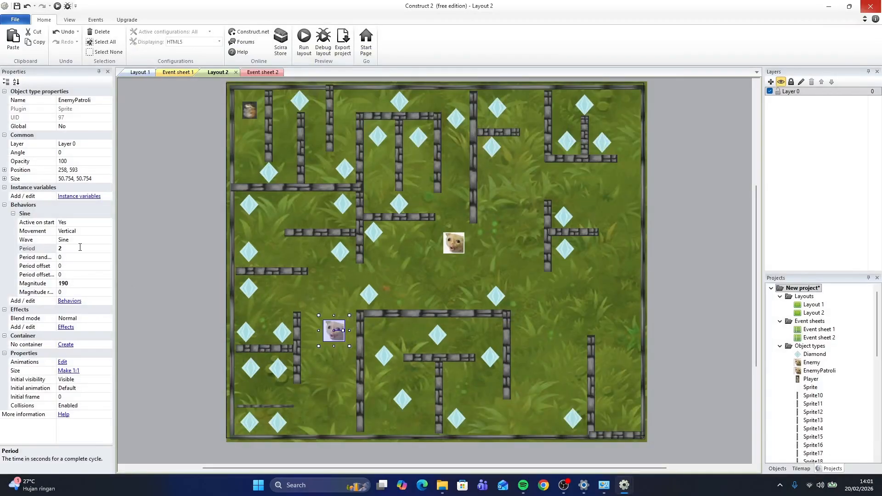
pyautogui.click(80, 248)
pyautogui.write('6')
pyautogui.click(304, 40)
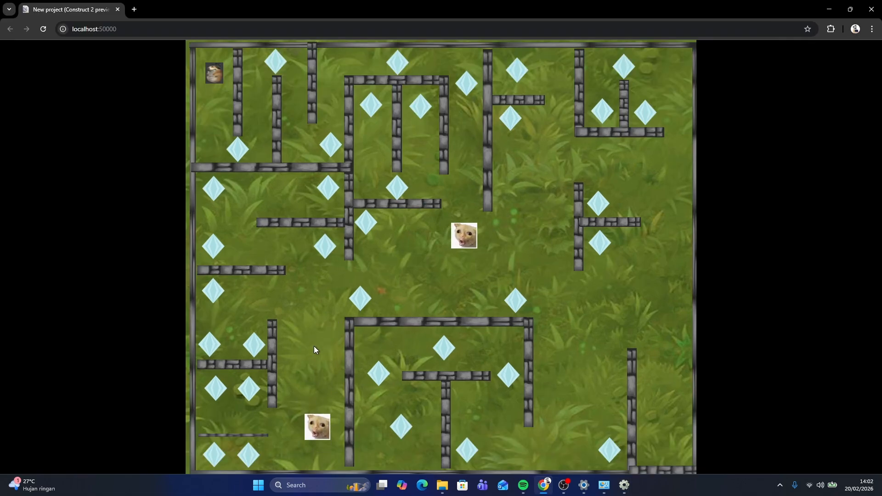
pyautogui.click(869, 6)
# Inspect the cat enemies and the player sprite placed around the Layout 2 maze
pyautogui.scroll(1, 517, 245)
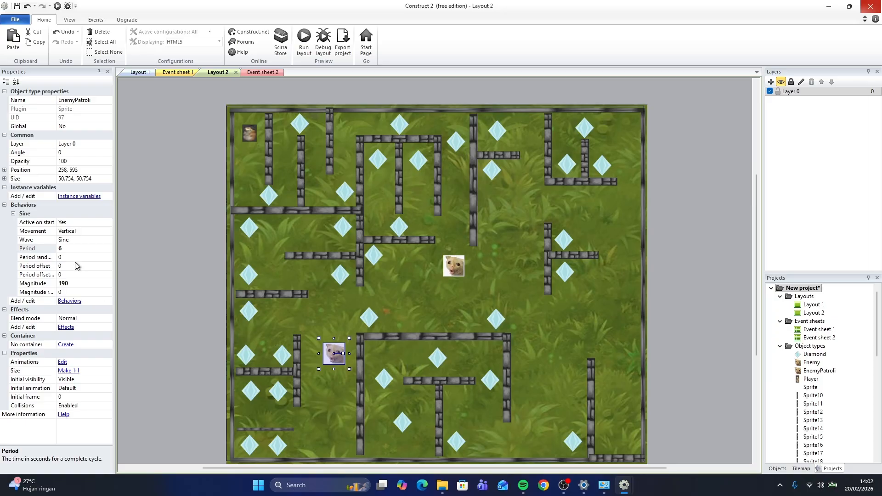
pyautogui.click(70, 249)
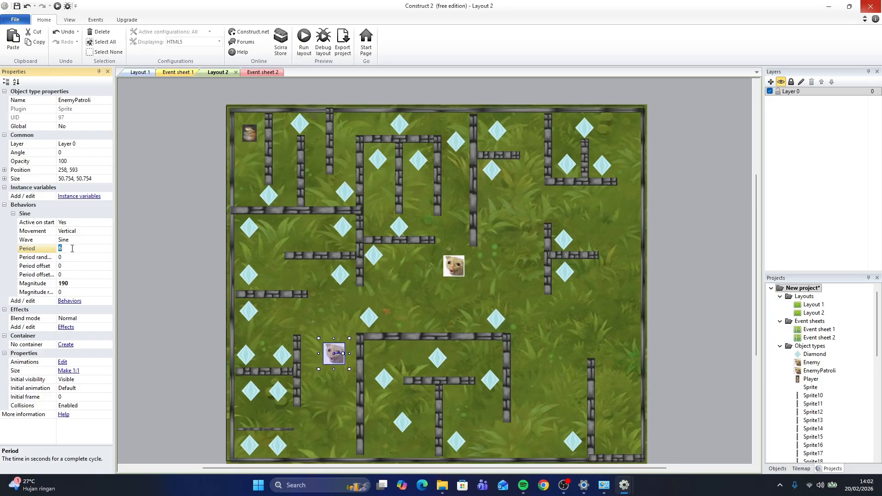
pyautogui.click(78, 283)
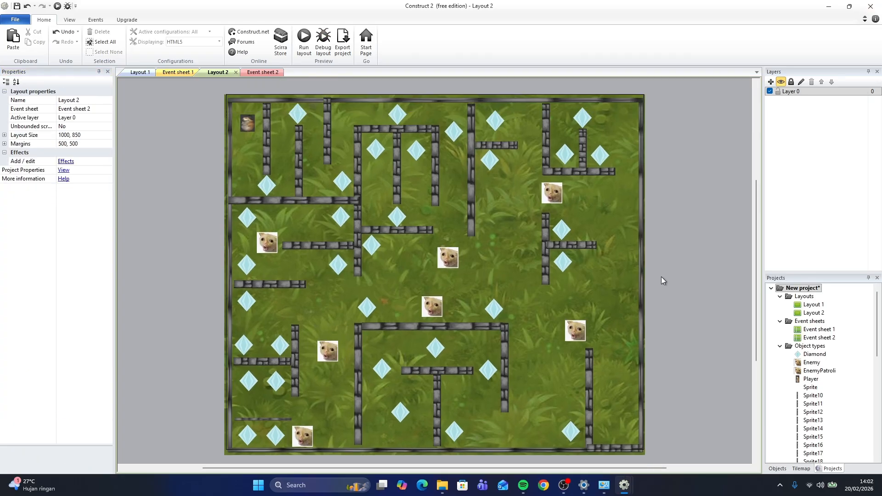
pyautogui.scroll(1, 648, 283)
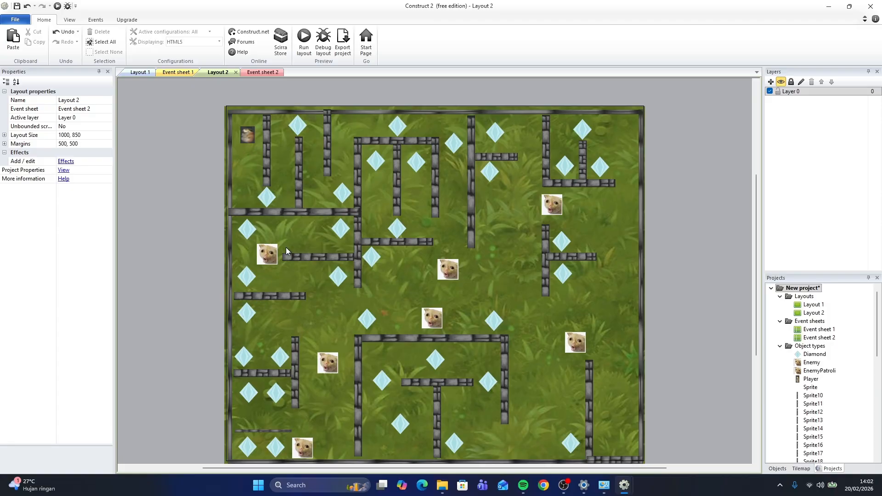
pyautogui.click(268, 255)
pyautogui.click(328, 364)
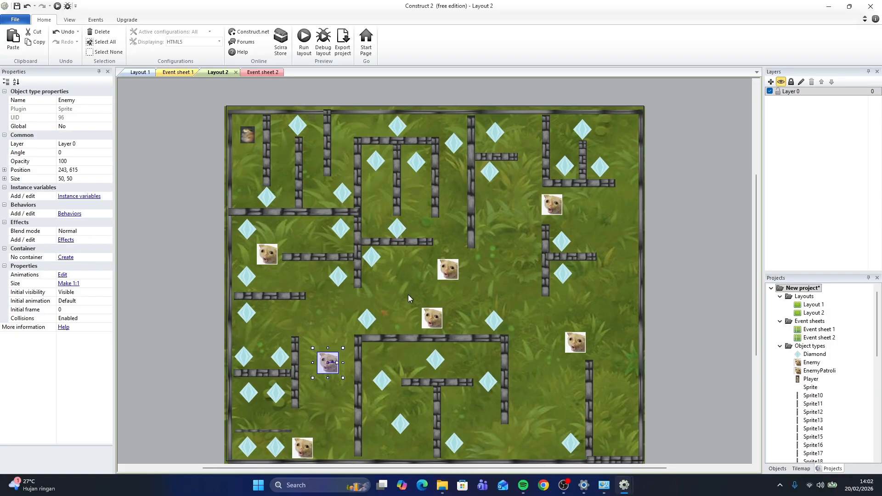
pyautogui.click(438, 317)
pyautogui.click(448, 269)
pyautogui.click(267, 255)
pyautogui.click(326, 363)
pyautogui.click(306, 445)
pyautogui.click(430, 321)
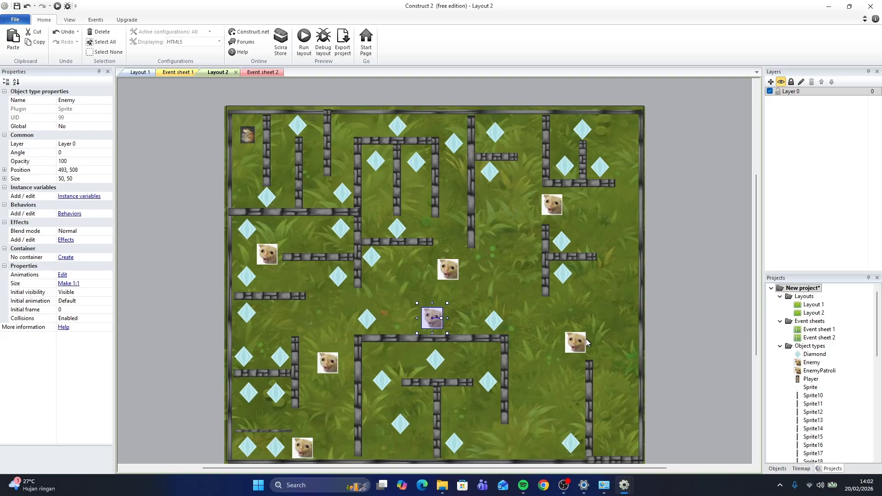
pyautogui.click(580, 340)
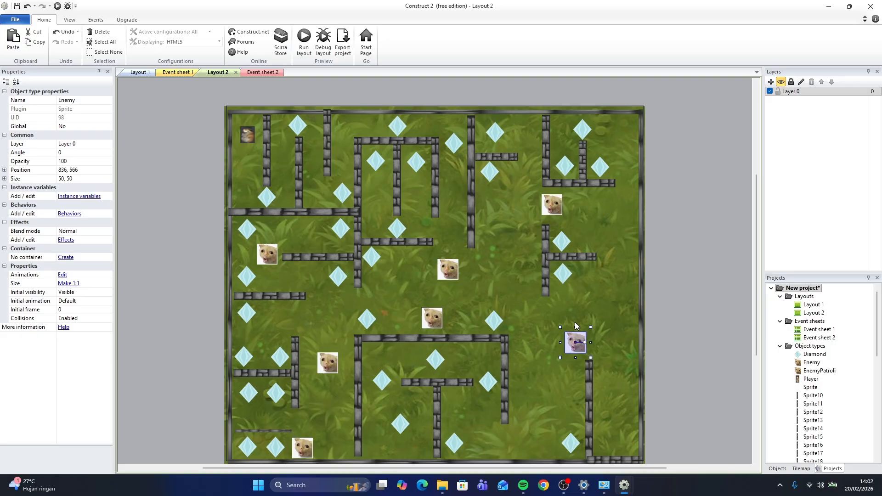
pyautogui.click(548, 211)
pyautogui.click(313, 92)
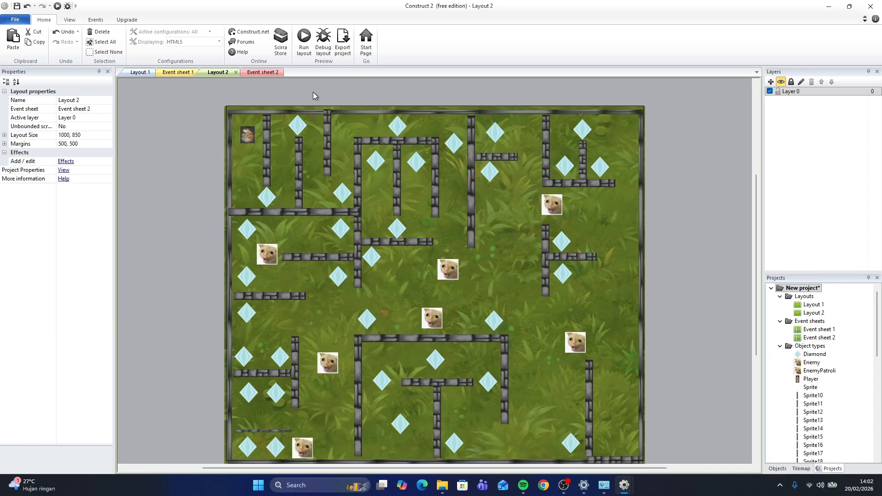
pyautogui.click(251, 134)
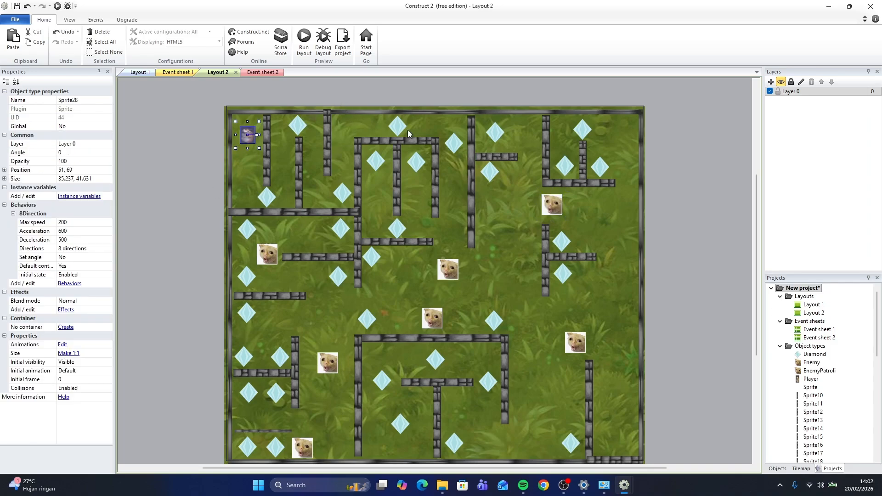
pyautogui.click(290, 89)
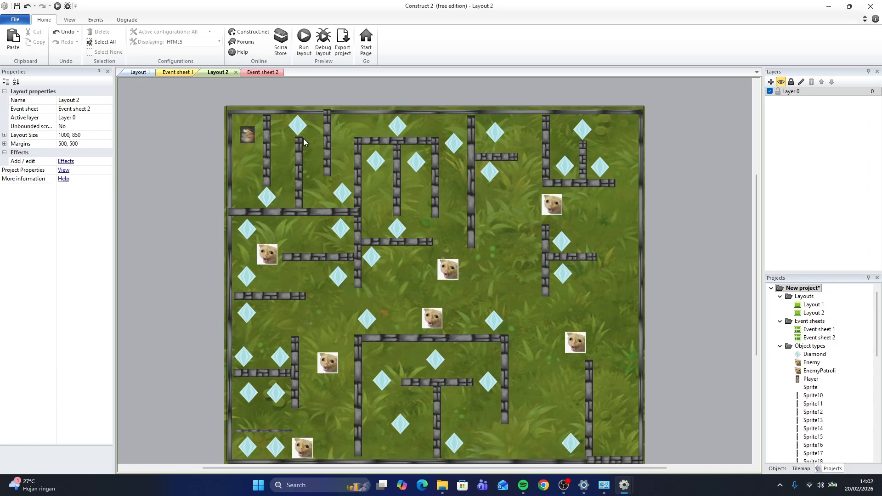
# Insert a Text object in the maze's top-left corner and resize its box to about 239 by 74
pyautogui.rightClick(265, 132)
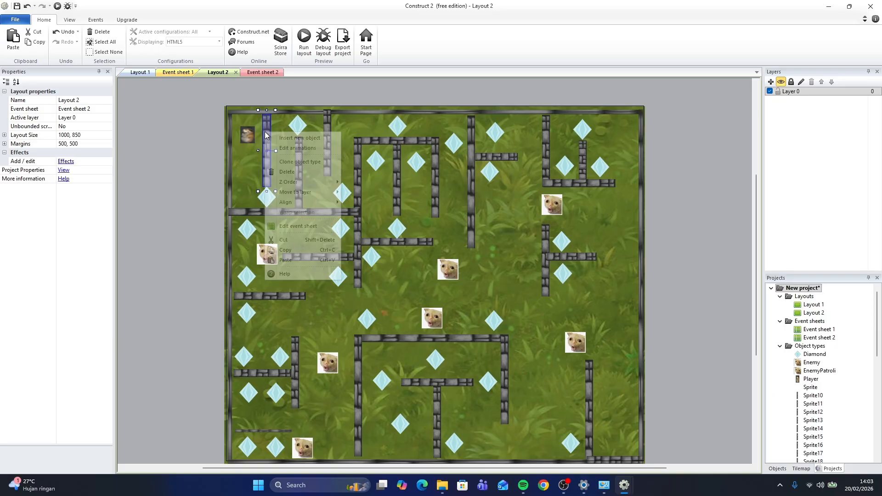
pyautogui.click(294, 138)
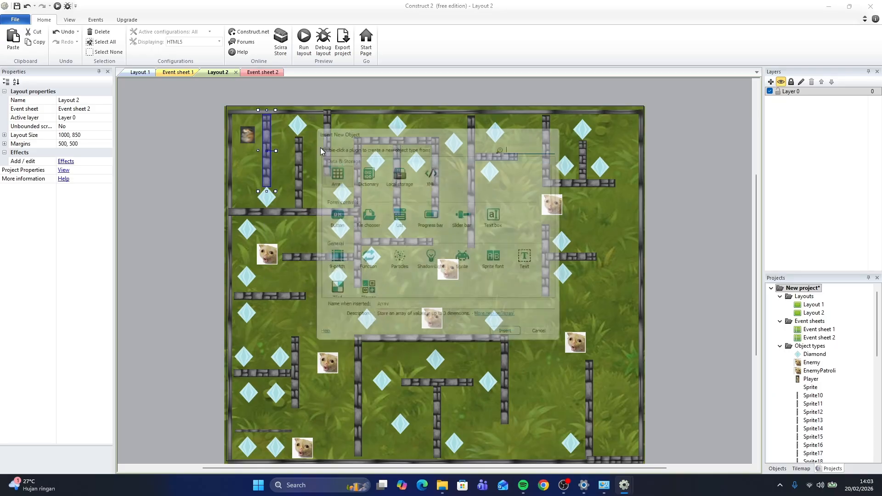
pyautogui.scroll(-1, 464, 276)
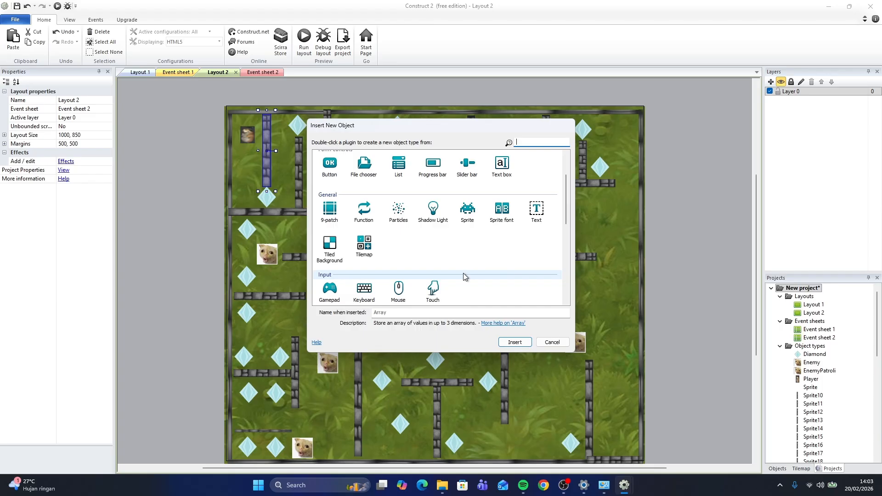
pyautogui.click(537, 211)
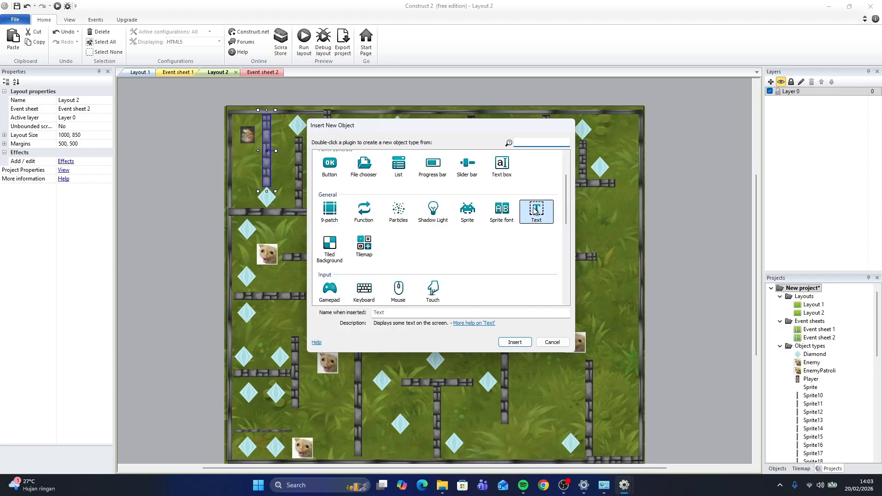
pyautogui.click(515, 343)
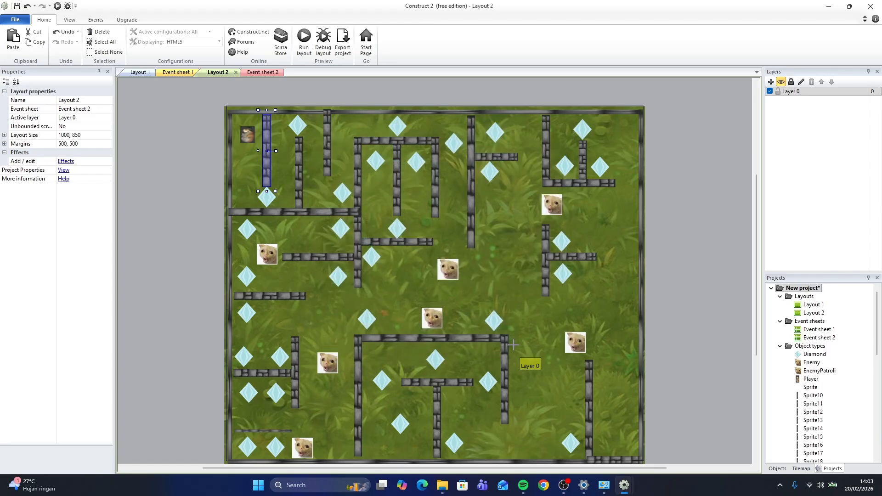
pyautogui.click(262, 134)
pyautogui.moveTo(285, 135); pyautogui.dragTo(260, 125)
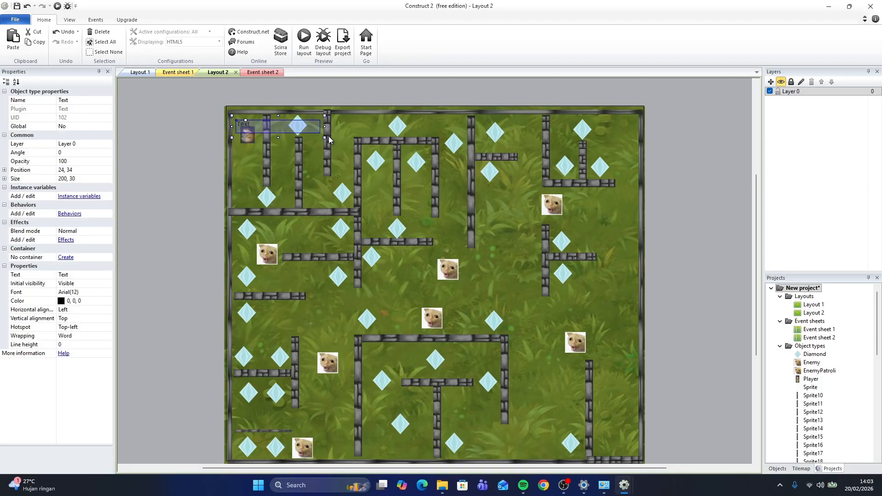
pyautogui.moveTo(325, 138); pyautogui.dragTo(344, 160)
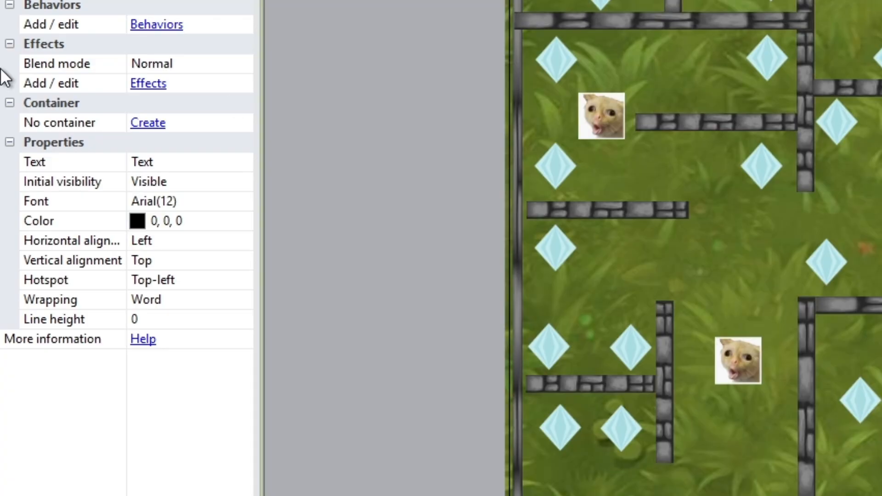
# Set the text to "SCORE :" and its colour to white
pyautogui.click(175, 161)
pyautogui.write('SC')
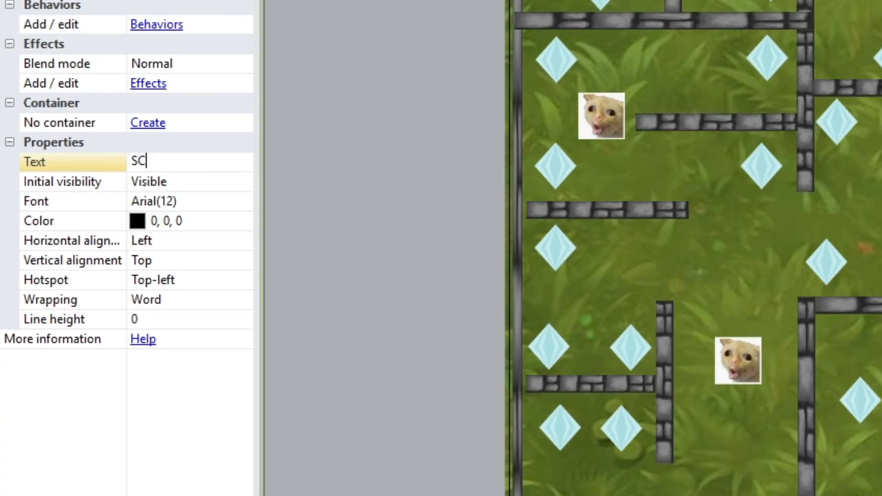
pyautogui.write('ORE :')
pyautogui.press('Return')
pyautogui.click(132, 220)
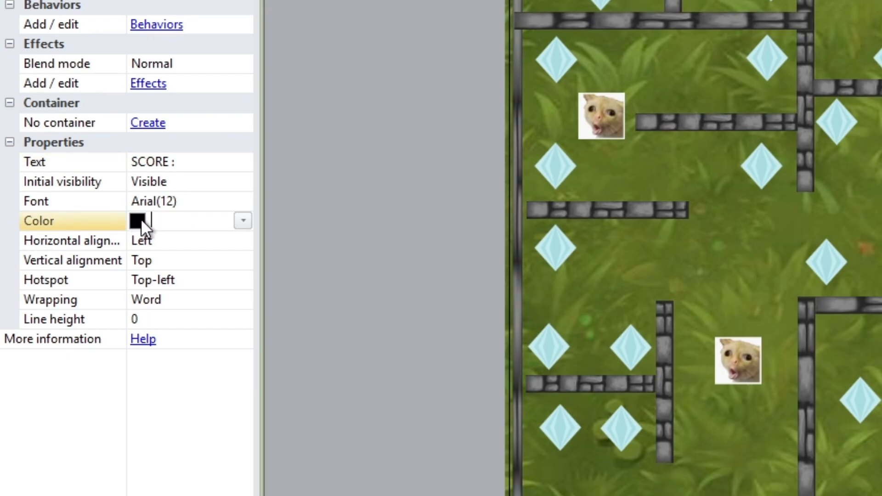
pyautogui.click(240, 222)
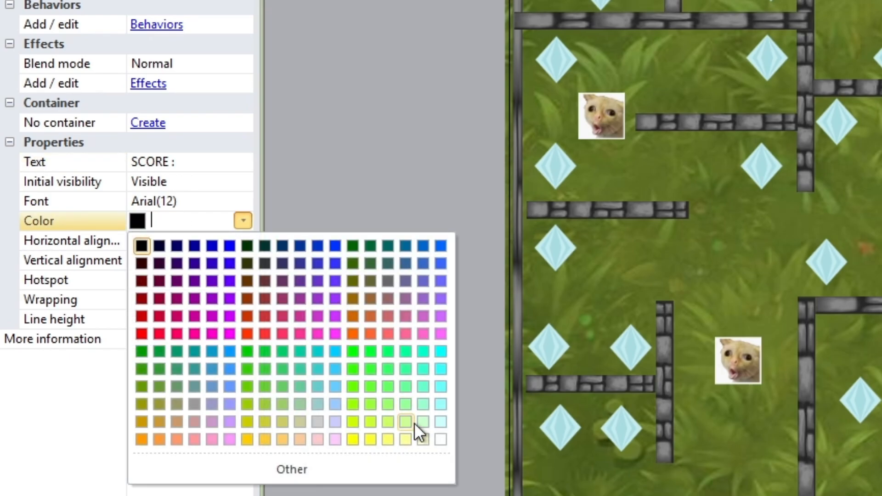
pyautogui.click(441, 440)
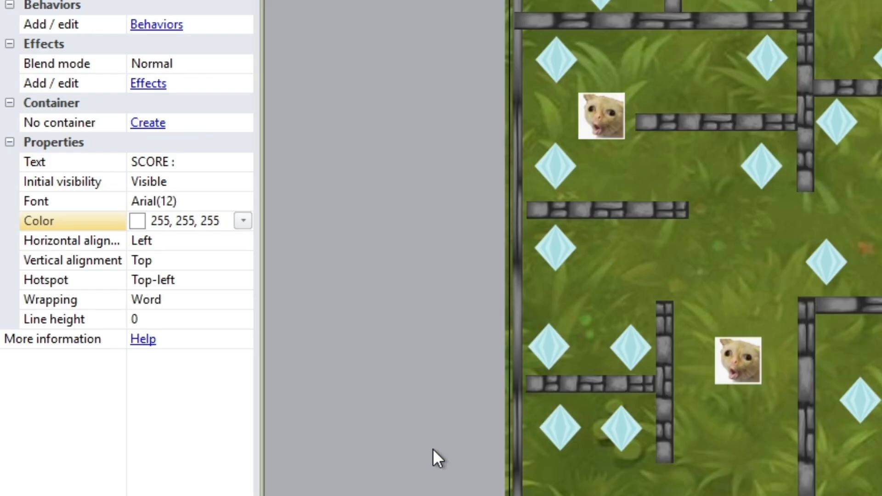
pyautogui.click(361, 147)
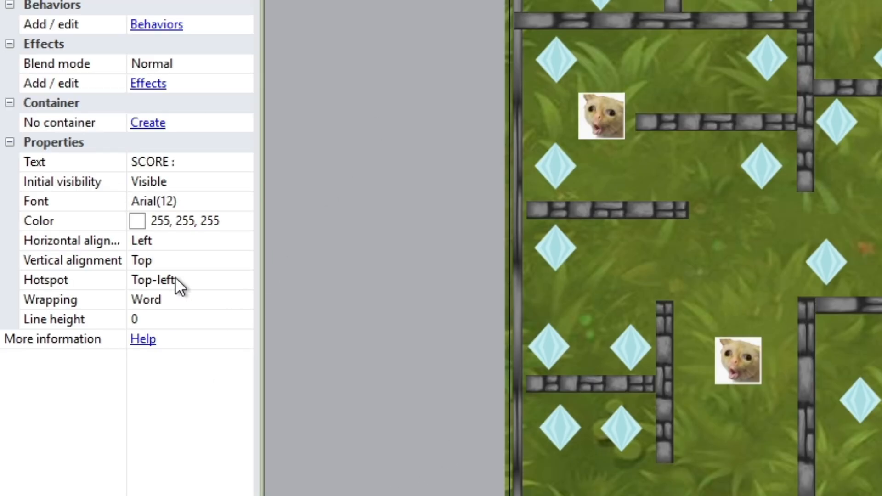
# Set the score text's font size to 48 and enlarge its box to about 336 by 100
pyautogui.click(193, 202)
pyautogui.click(240, 202)
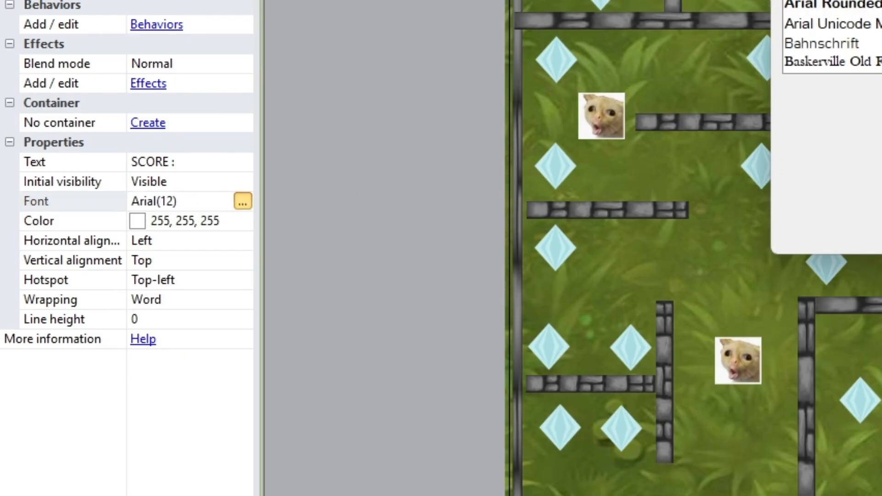
pyautogui.click(880, 45)
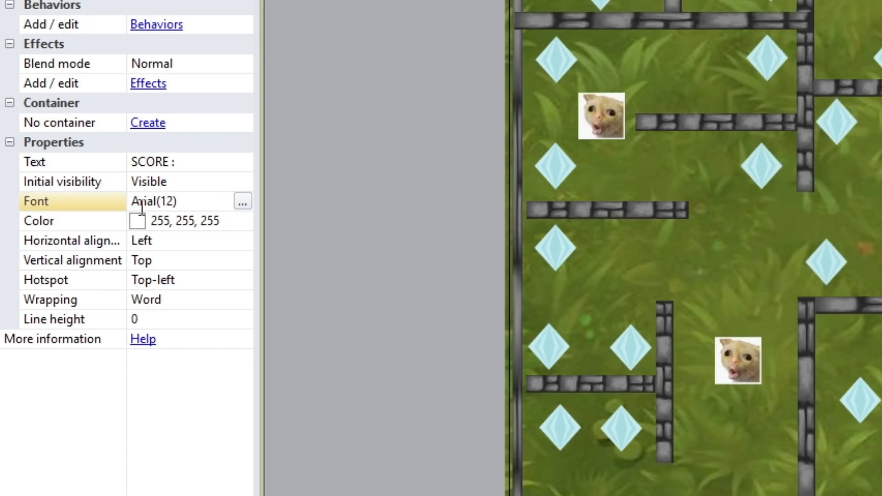
pyautogui.click(242, 202)
pyautogui.scroll(-2, 480, 227)
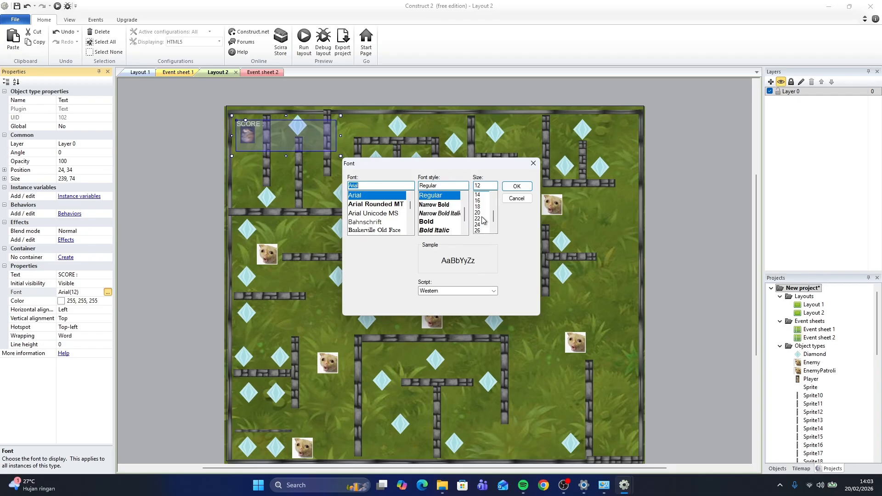
pyautogui.click(478, 225)
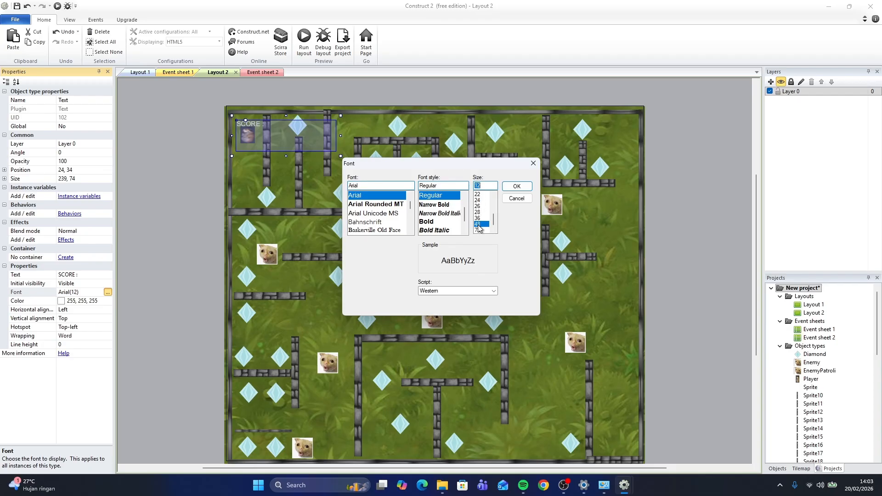
pyautogui.click(516, 186)
pyautogui.click(342, 155)
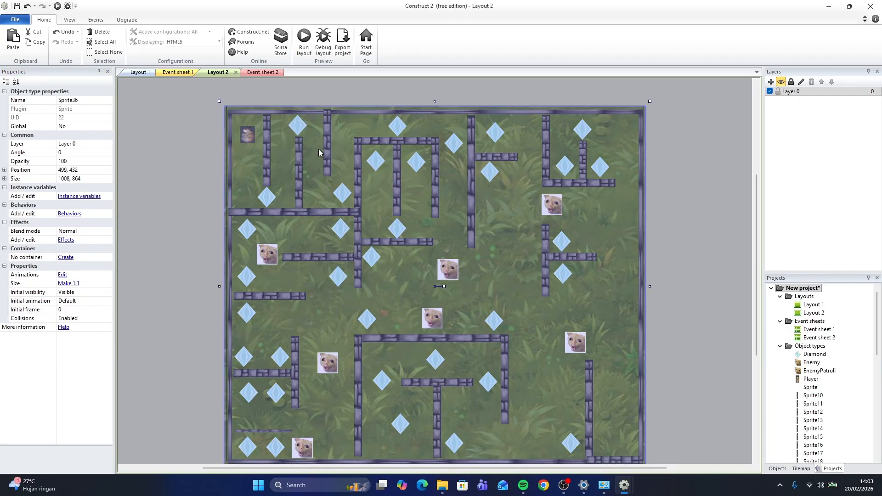
pyautogui.click(277, 132)
pyautogui.moveTo(339, 156); pyautogui.dragTo(381, 167)
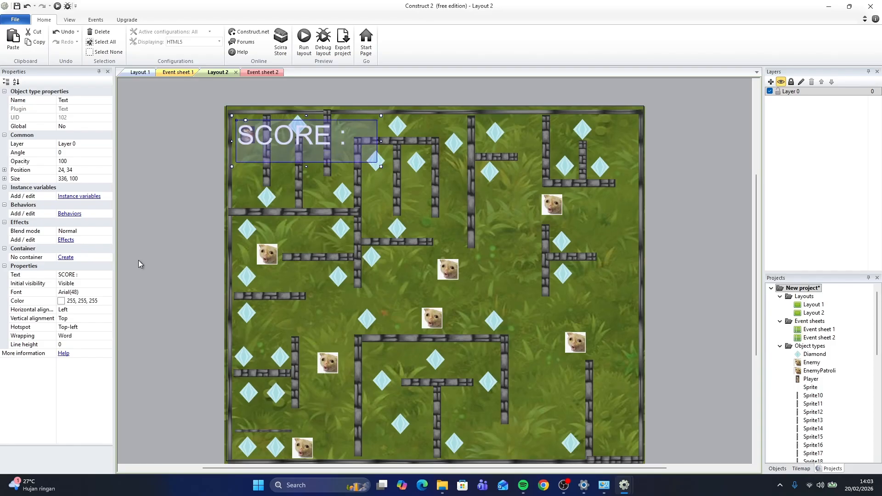
# Change the score text's font size to 28 and shrink its box to about 323 by 53
pyautogui.click(109, 292)
pyautogui.click(108, 292)
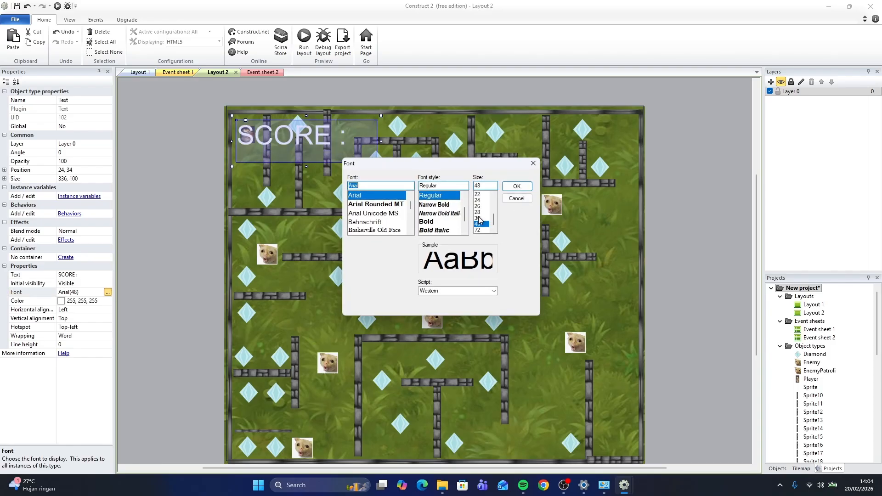
pyautogui.click(478, 212)
pyautogui.click(514, 186)
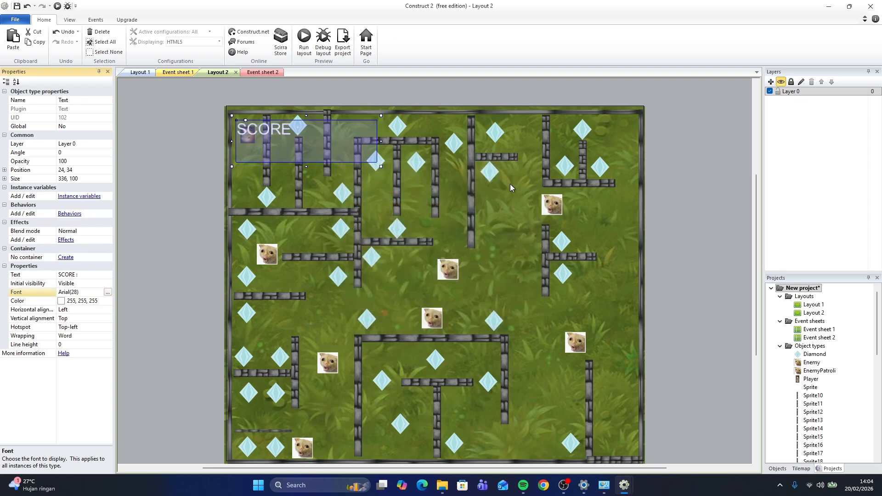
pyautogui.moveTo(381, 167); pyautogui.dragTo(376, 147)
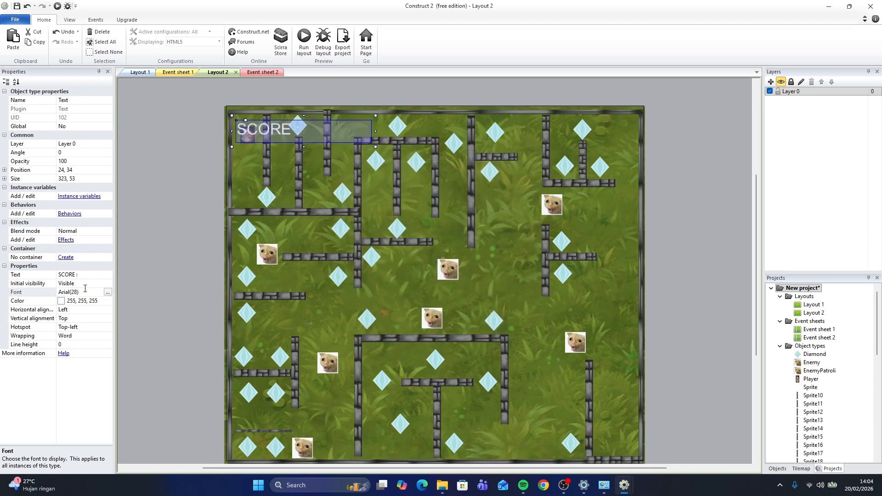
# Change the score text's font style to Black Oblique
pyautogui.click(108, 292)
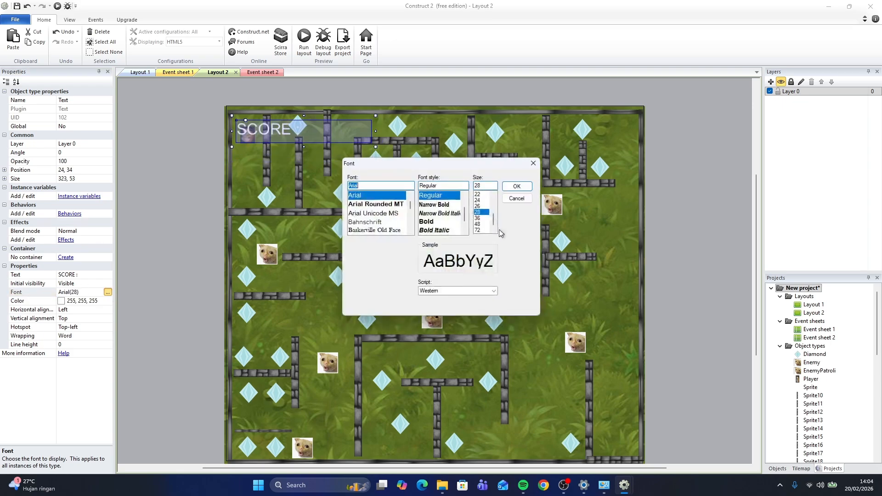
pyautogui.scroll(-1, 442, 214)
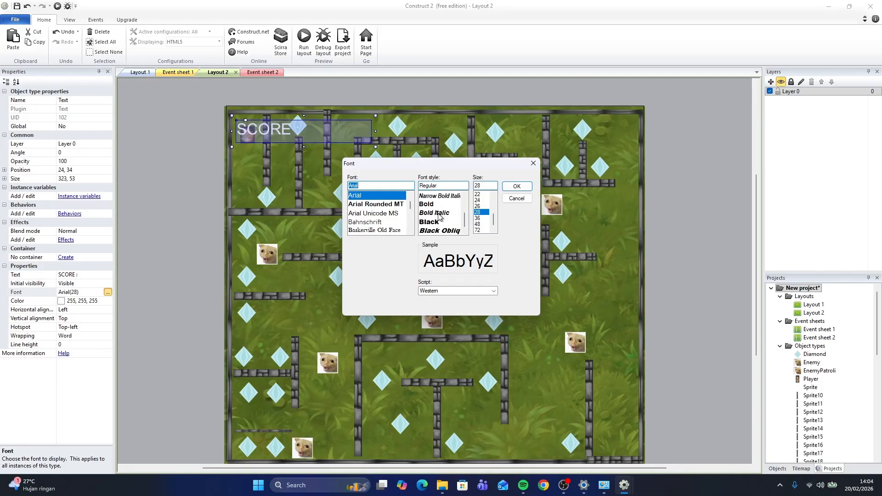
pyautogui.click(440, 213)
pyautogui.click(441, 231)
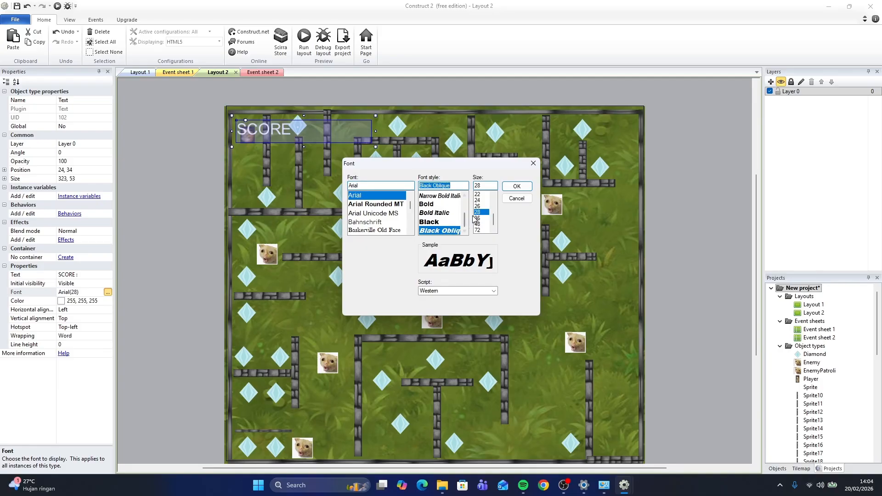
pyautogui.click(517, 187)
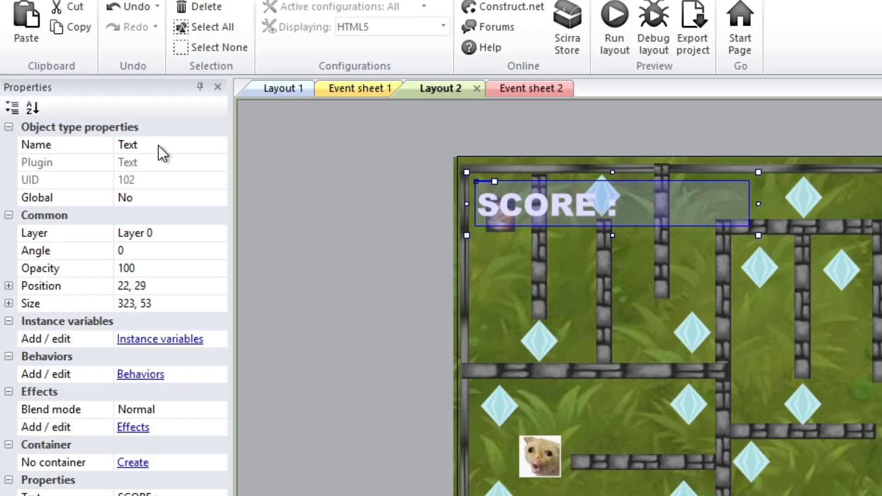
# Rename the text object as Score
pyautogui.click(79, 100)
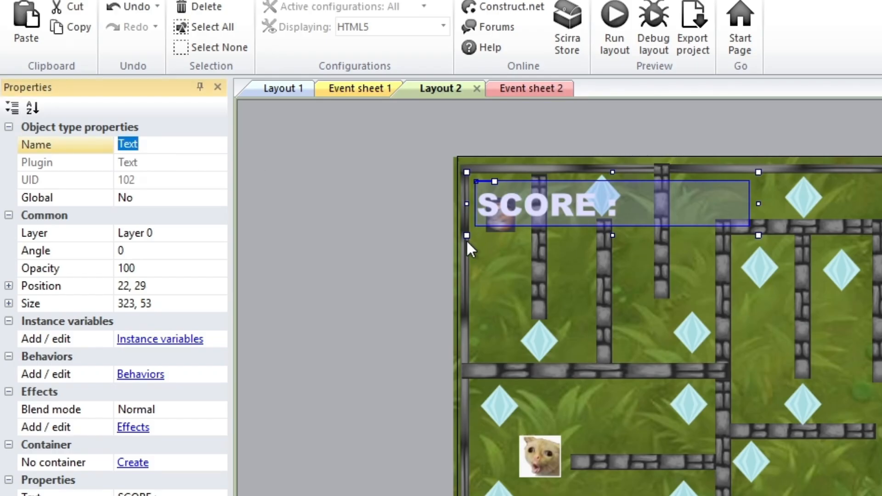
pyautogui.write('Score')
pyautogui.press('Return')
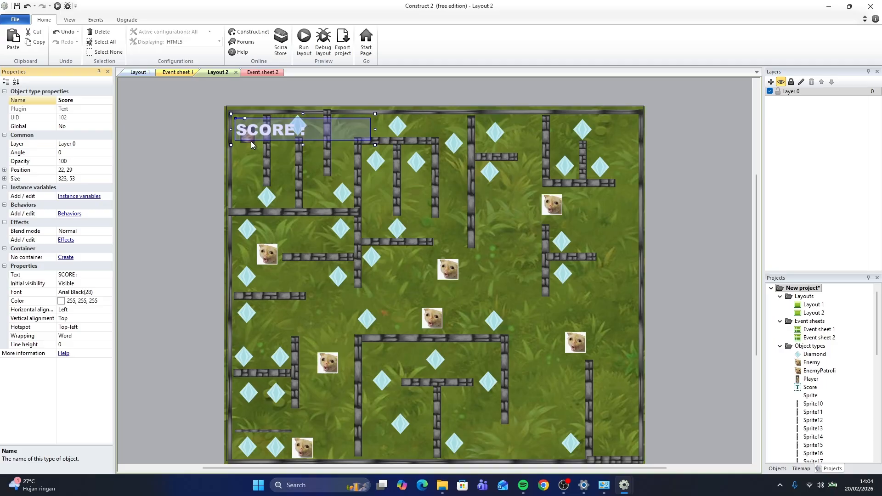
pyautogui.click(248, 138)
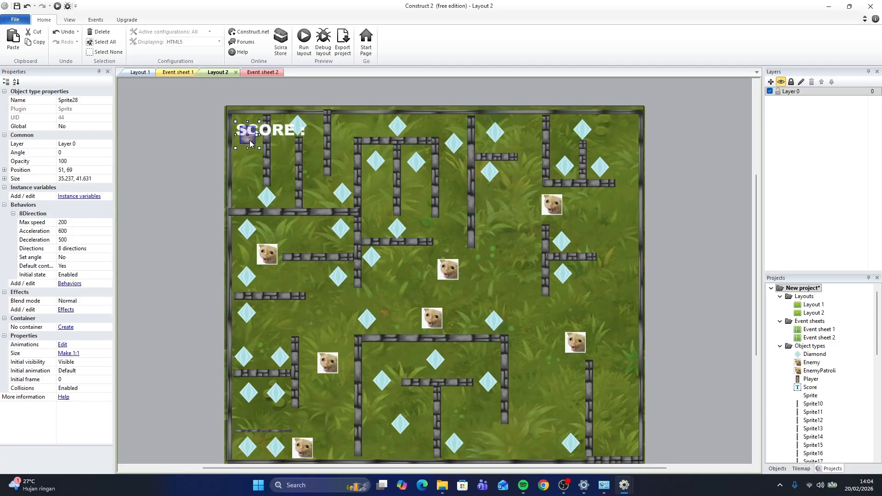
pyautogui.click(274, 81)
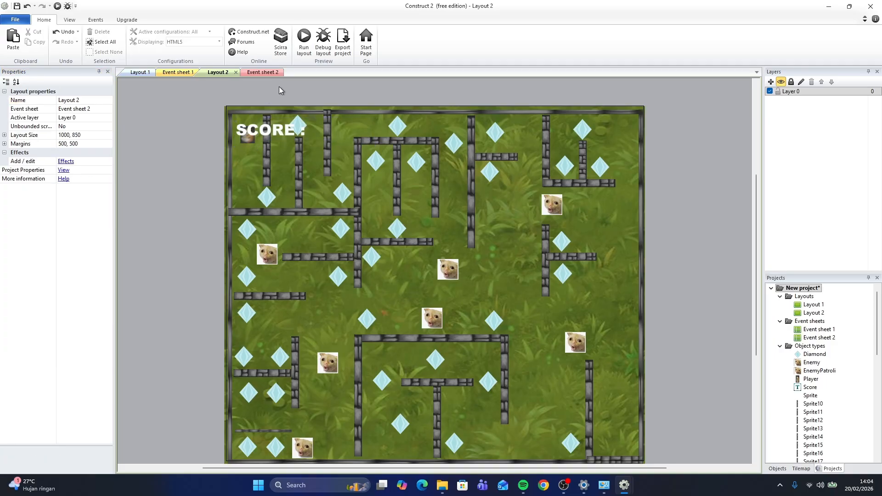
# Add a global number variable named score in Event sheet 2
pyautogui.click(266, 72)
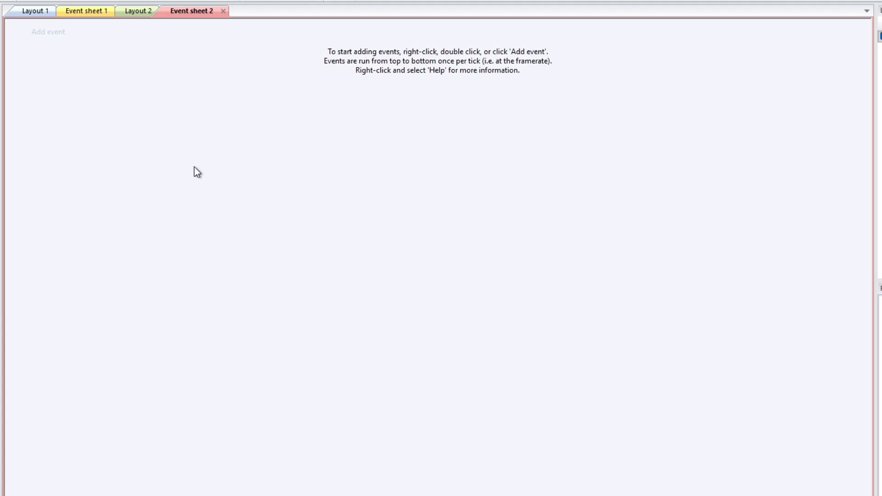
pyautogui.rightClick(77, 82)
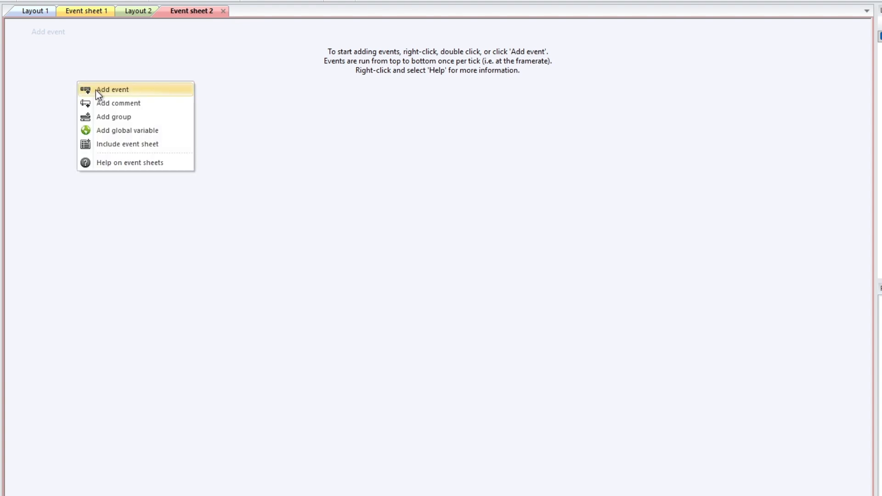
pyautogui.click(132, 132)
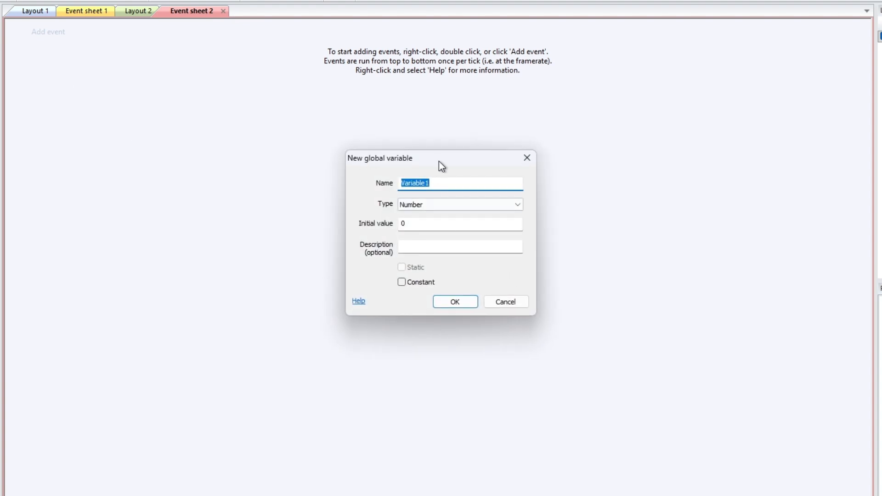
pyautogui.write('score')
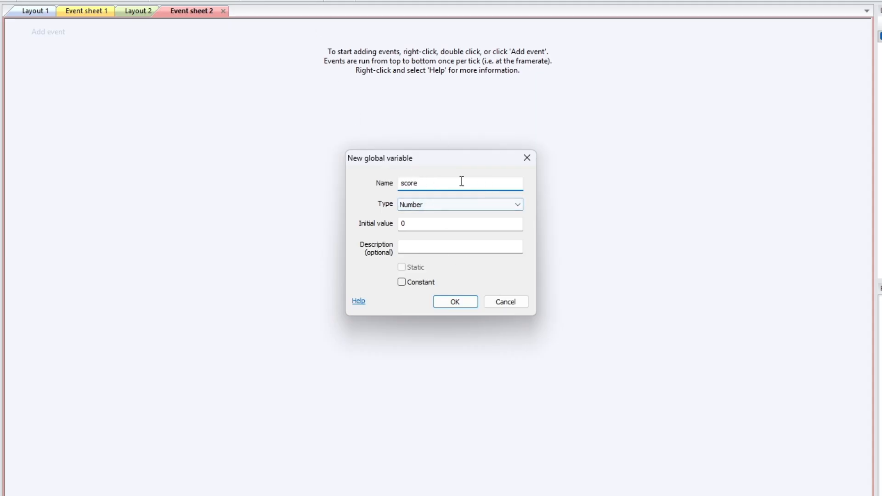
pyautogui.click(465, 305)
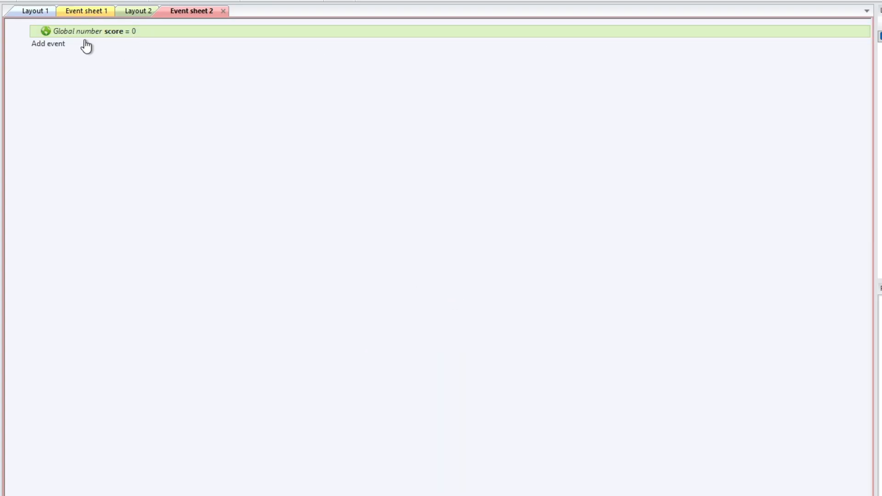
# Add a System event triggered On start of layout
pyautogui.click(54, 46)
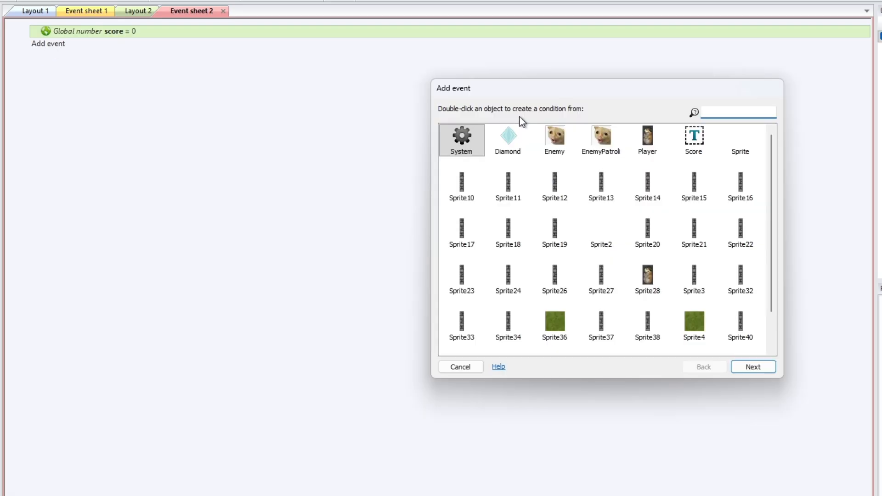
pyautogui.doubleClick(472, 133)
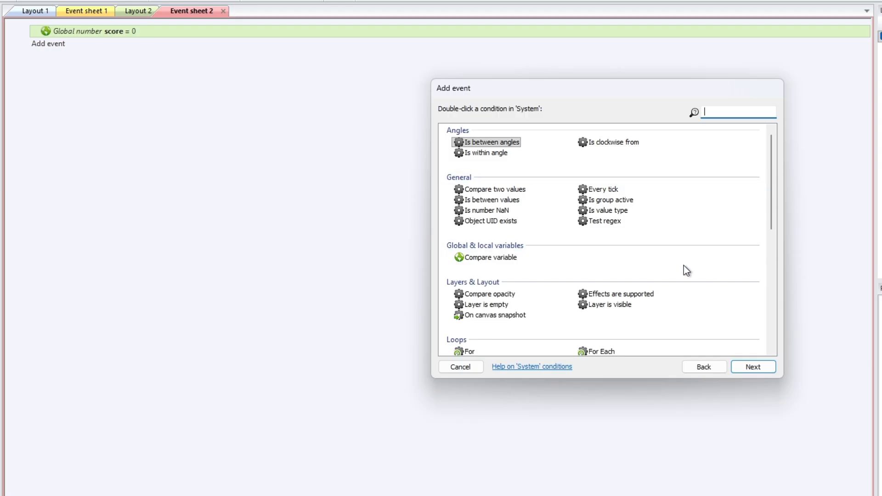
pyautogui.scroll(-5, 563, 233)
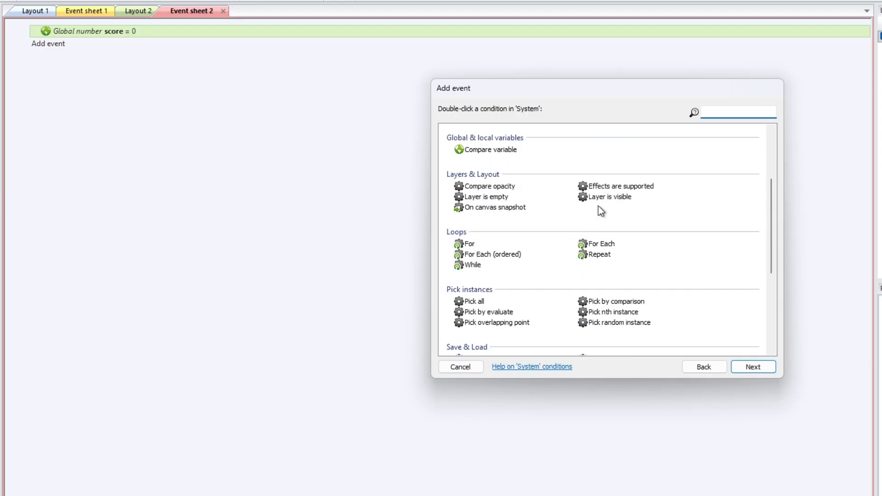
pyautogui.scroll(-3, 614, 274)
pyautogui.write('start')
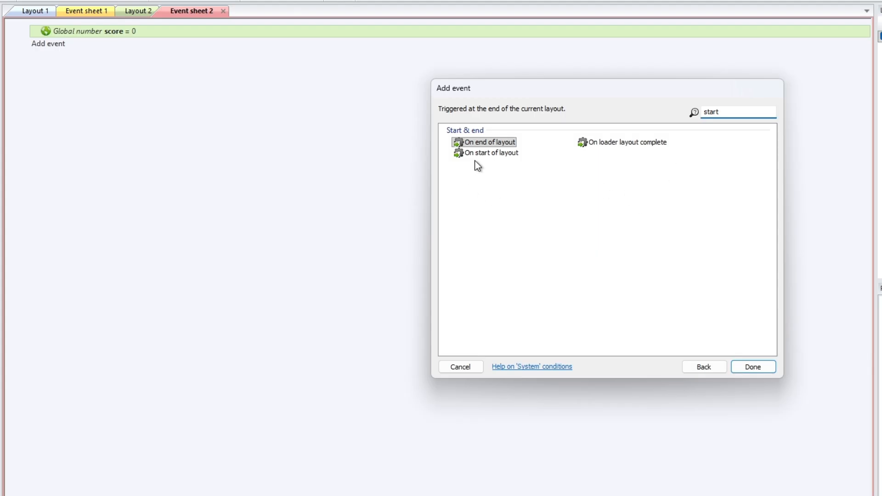
pyautogui.click(492, 154)
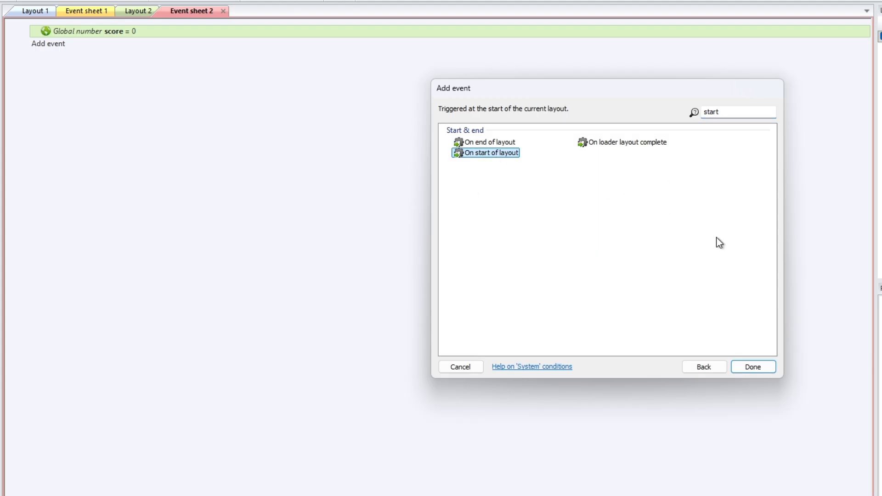
pyautogui.click(753, 367)
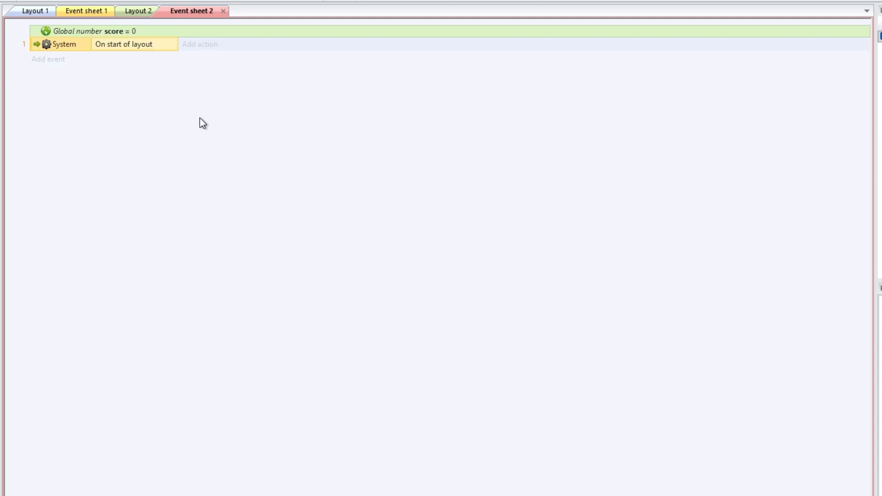
# Give the start-of-layout event a System action setting score to 0
pyautogui.click(196, 48)
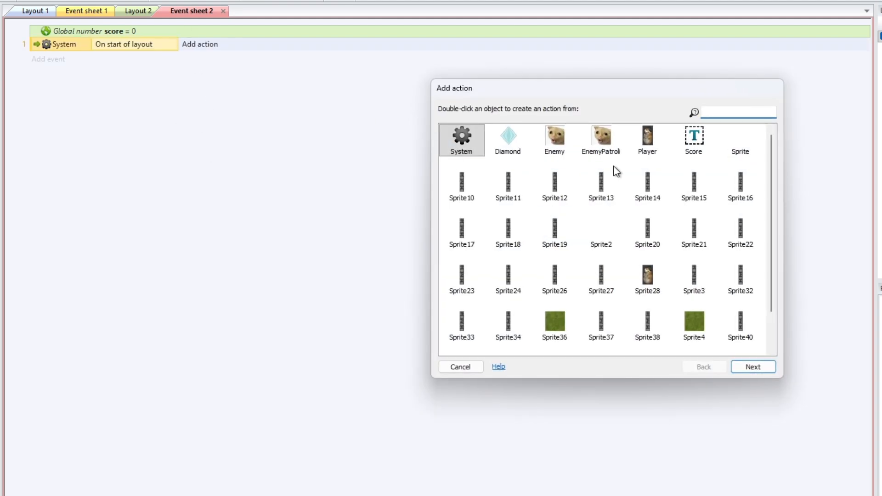
pyautogui.doubleClick(466, 141)
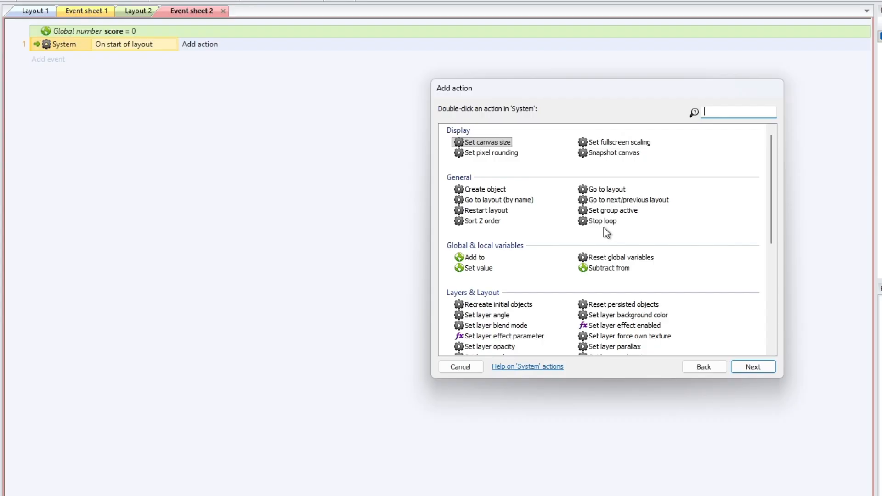
pyautogui.doubleClick(478, 268)
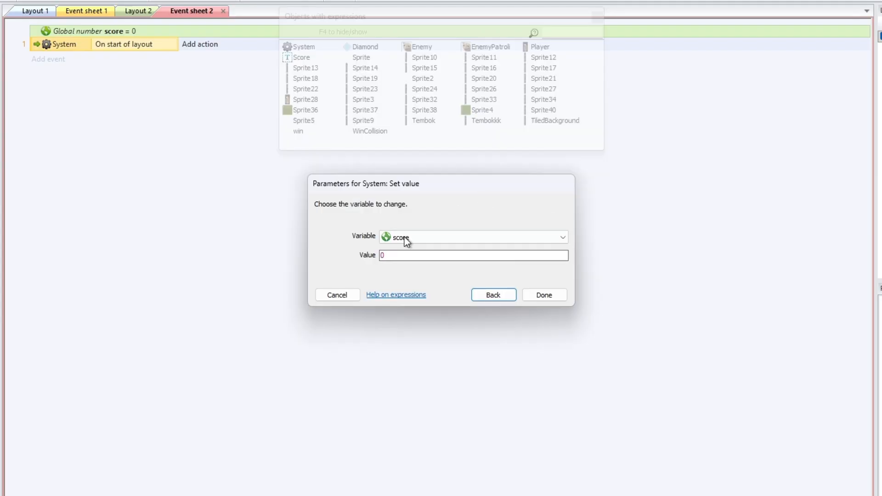
pyautogui.click(544, 296)
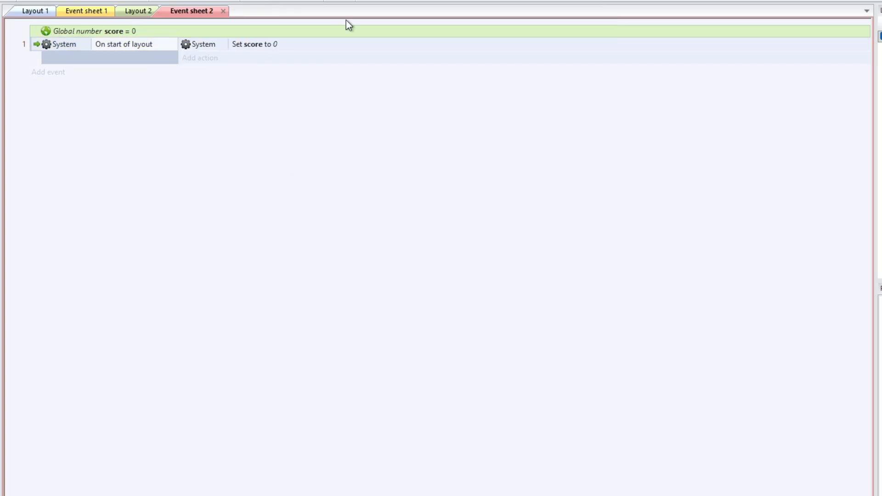
# Add a System Every tick event
pyautogui.click(51, 73)
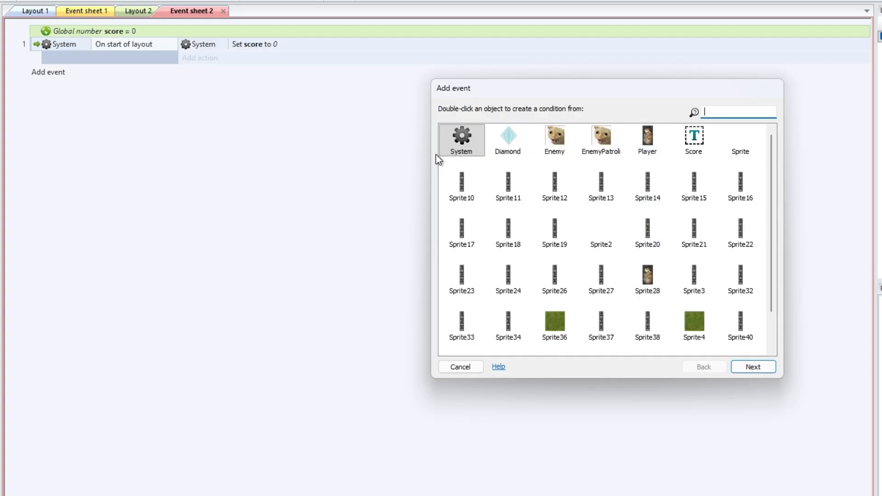
pyautogui.doubleClick(470, 144)
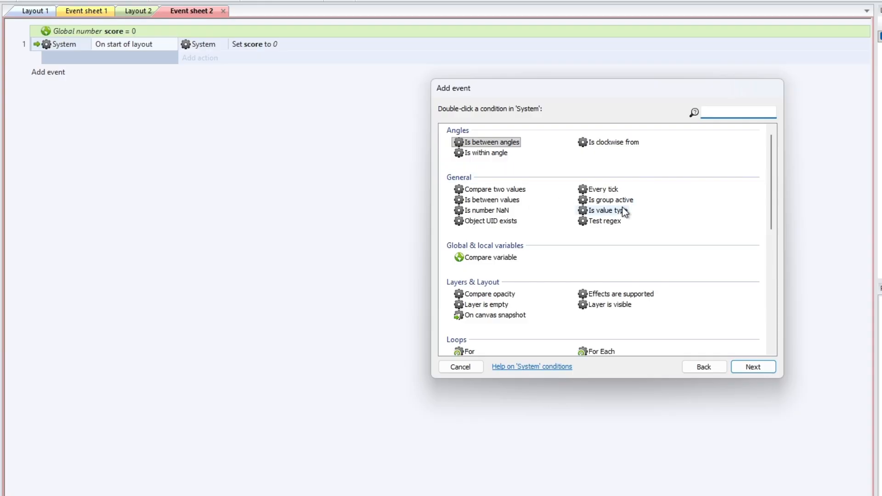
pyautogui.doubleClick(608, 191)
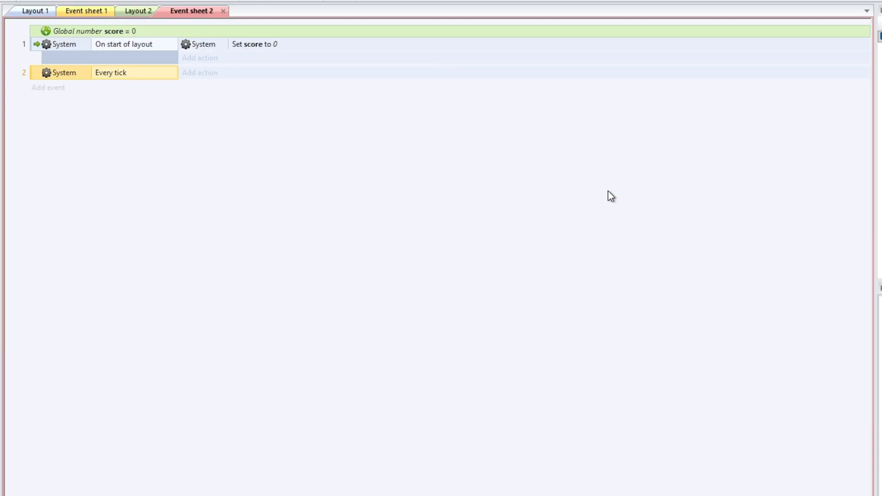
# Give the Every tick event a Score Set text action with the text "SCORE : " & score
pyautogui.click(207, 74)
pyautogui.doubleClick(685, 138)
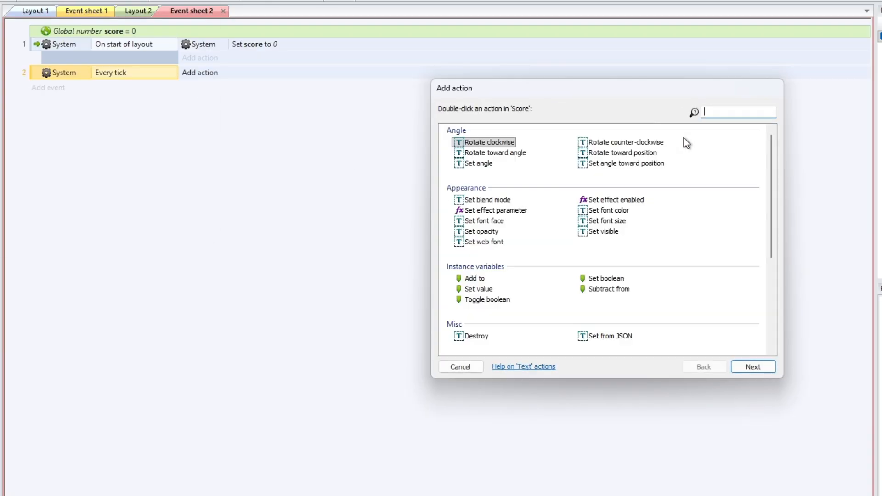
pyautogui.scroll(-5, 606, 276)
pyautogui.doubleClick(605, 290)
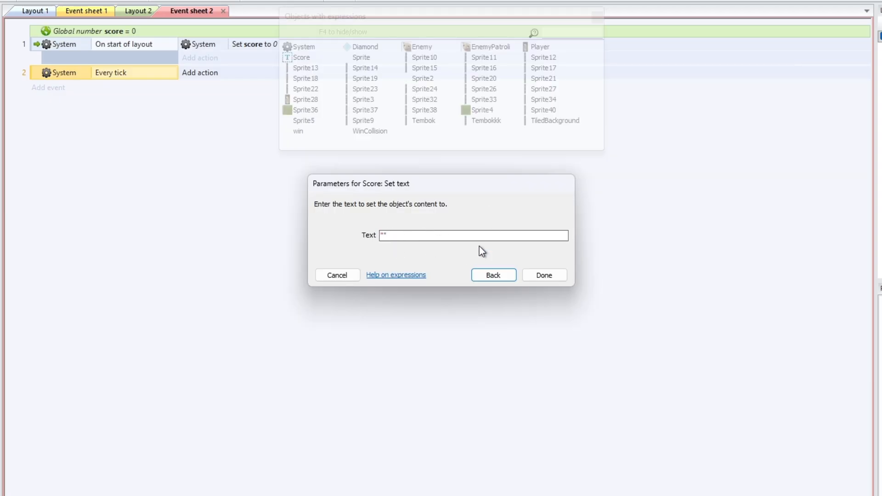
pyautogui.click(383, 236)
pyautogui.write('SCO')
pyautogui.write('RE : " & sc')
pyautogui.press('Return')
pyautogui.moveTo(384, 237); pyautogui.dragTo(449, 236)
pyautogui.click(413, 236)
pyautogui.click(450, 236)
pyautogui.click(429, 236)
pyautogui.click(423, 237)
pyautogui.click(428, 237)
pyautogui.click(449, 235)
pyautogui.click(542, 275)
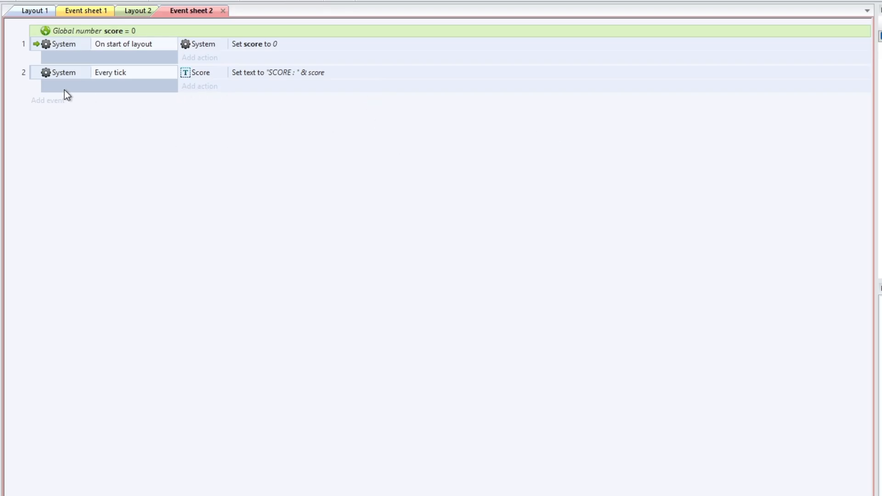
# Add a Diamond event On collision with another object, choosing Sprite28 as the object
pyautogui.click(59, 104)
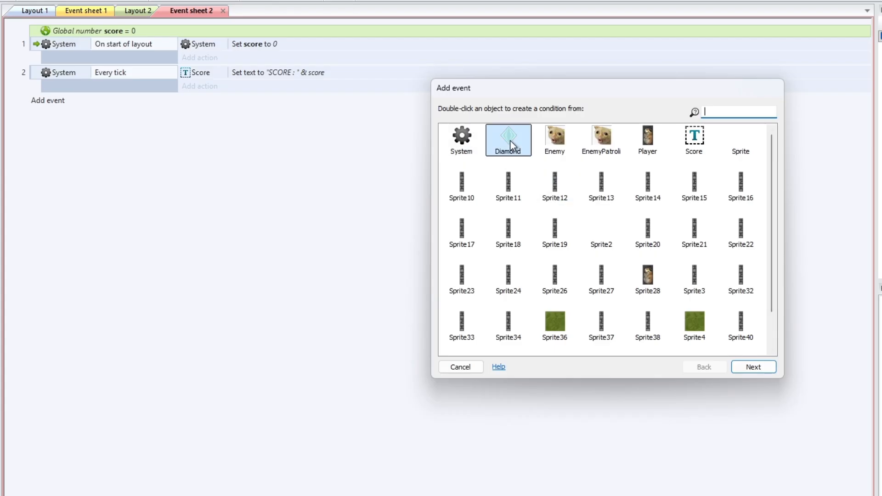
pyautogui.doubleClick(509, 141)
pyautogui.scroll(-4, 629, 225)
pyautogui.scroll(2, 631, 219)
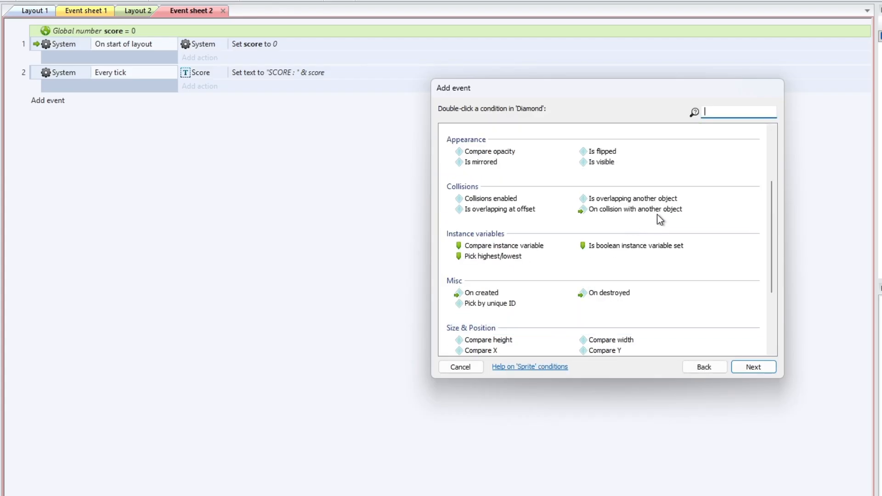
pyautogui.doubleClick(638, 211)
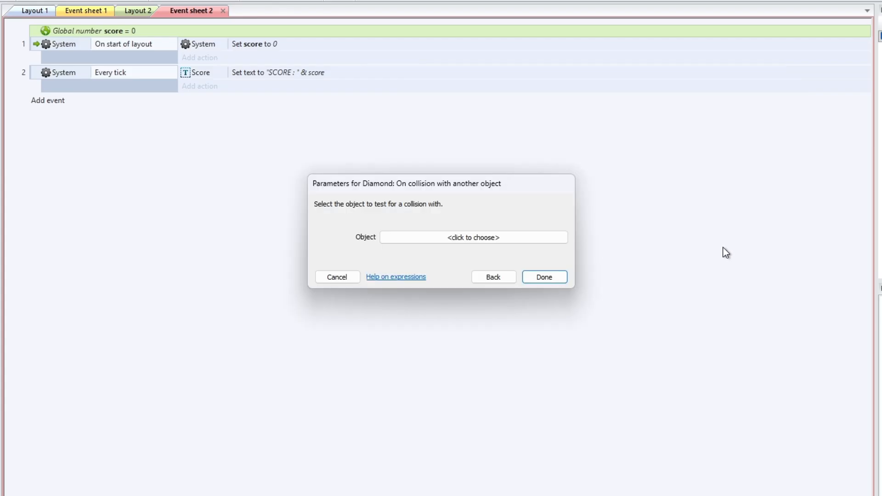
pyautogui.click(447, 236)
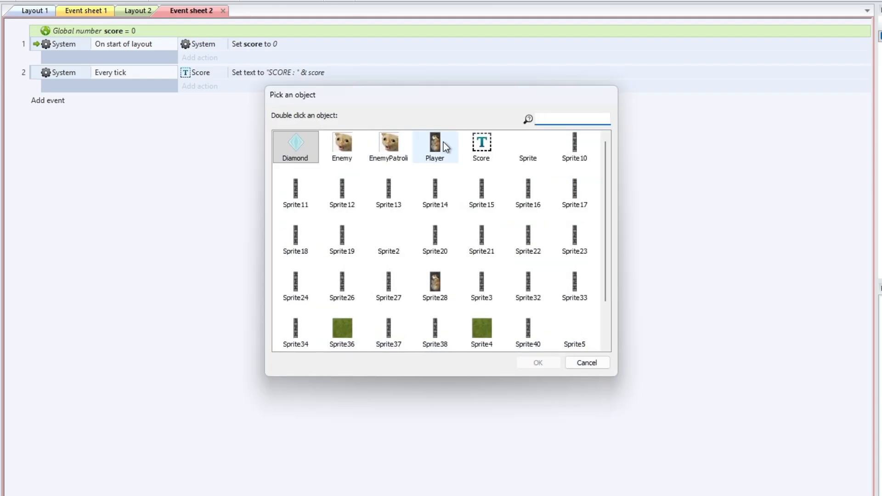
pyautogui.scroll(-3, 463, 168)
pyautogui.doubleClick(440, 233)
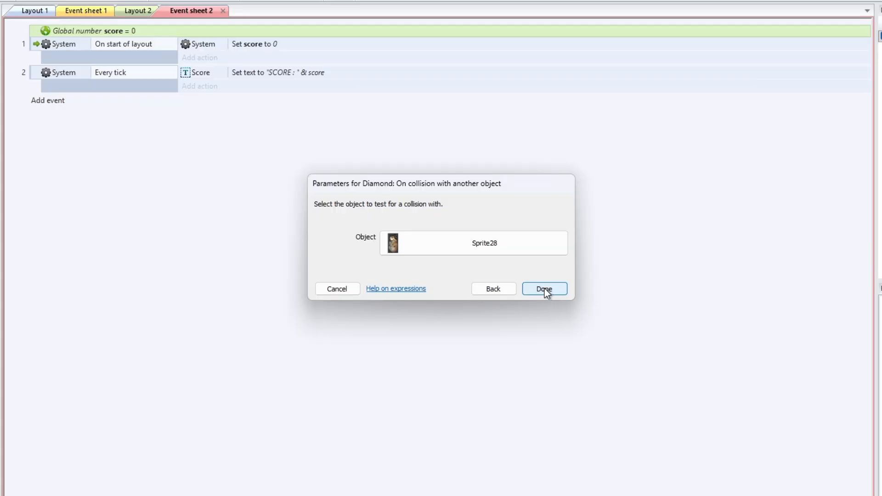
pyautogui.click(518, 278)
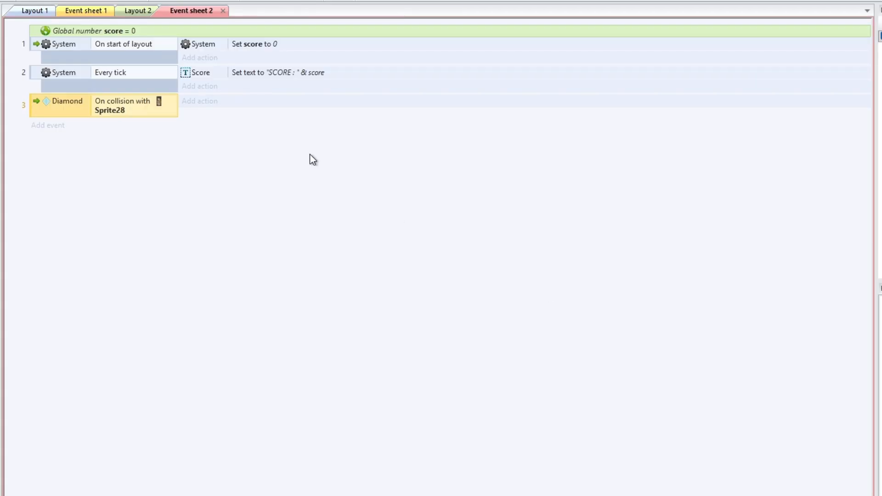
# Give the Diamond collision event a System action adding 1 to score
pyautogui.click(207, 106)
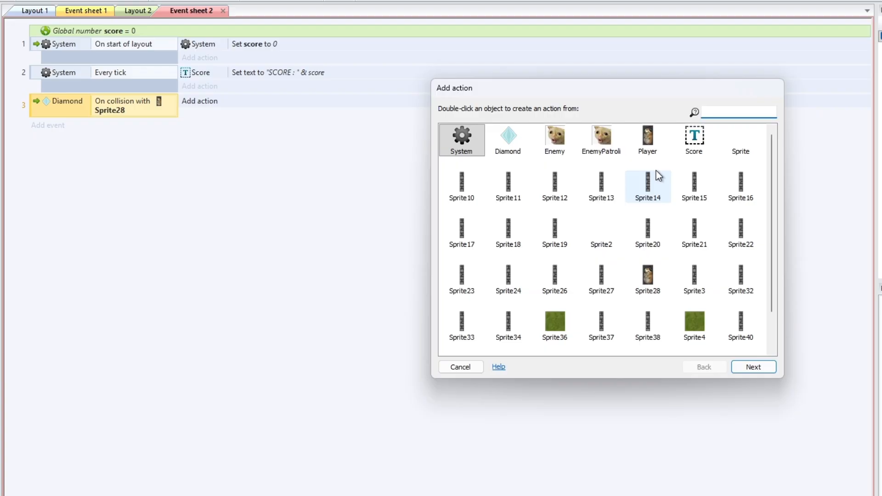
pyautogui.doubleClick(460, 138)
pyautogui.doubleClick(473, 256)
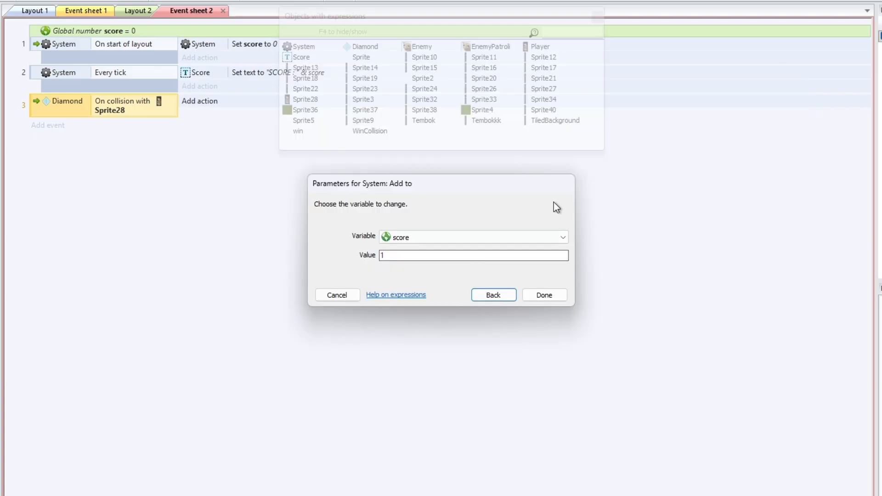
pyautogui.click(412, 236)
pyautogui.click(411, 250)
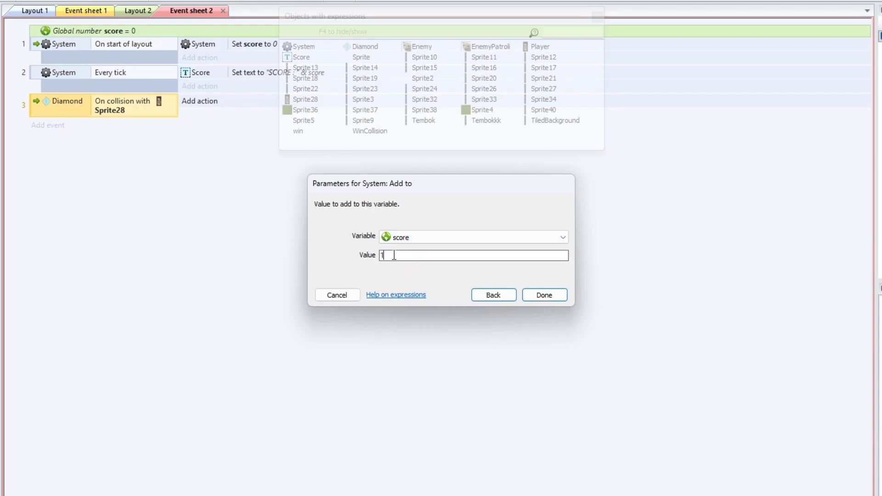
pyautogui.click(543, 294)
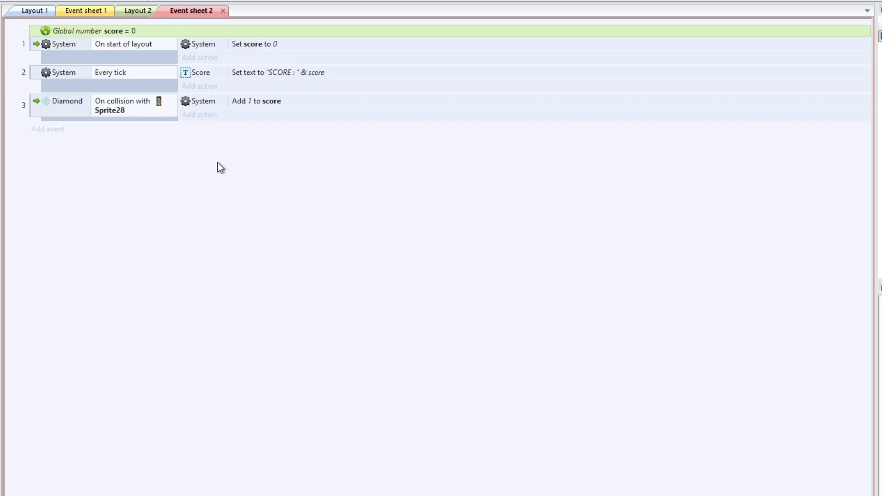
# Add a second action to the collision event that destroys the Diamond
pyautogui.click(210, 119)
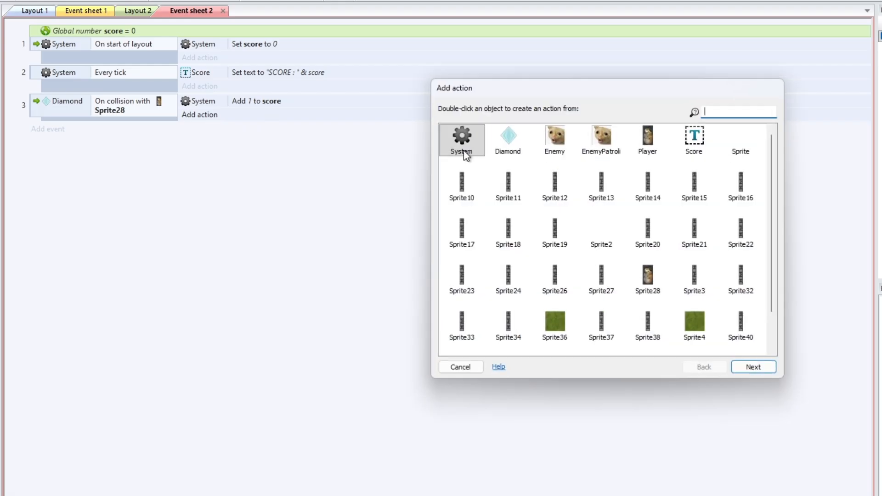
pyautogui.doubleClick(524, 134)
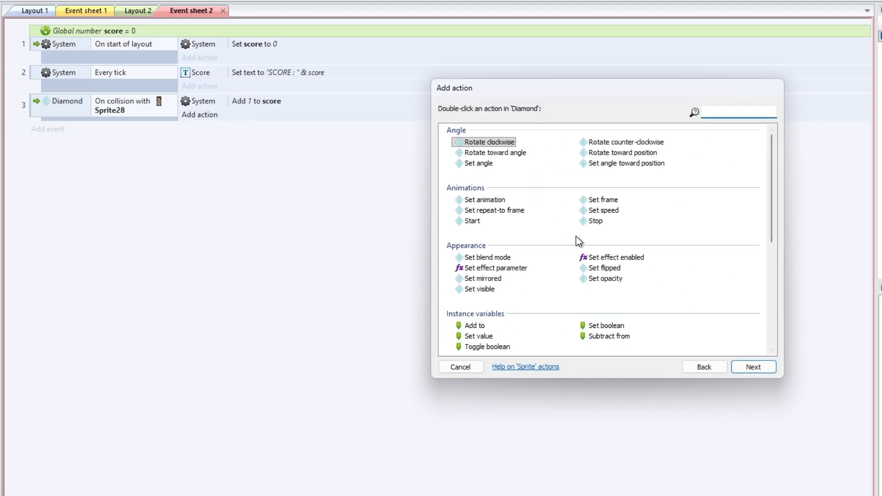
pyautogui.scroll(-1, 630, 238)
pyautogui.scroll(1, 605, 240)
pyautogui.scroll(-1, 603, 242)
pyautogui.scroll(-2, 600, 238)
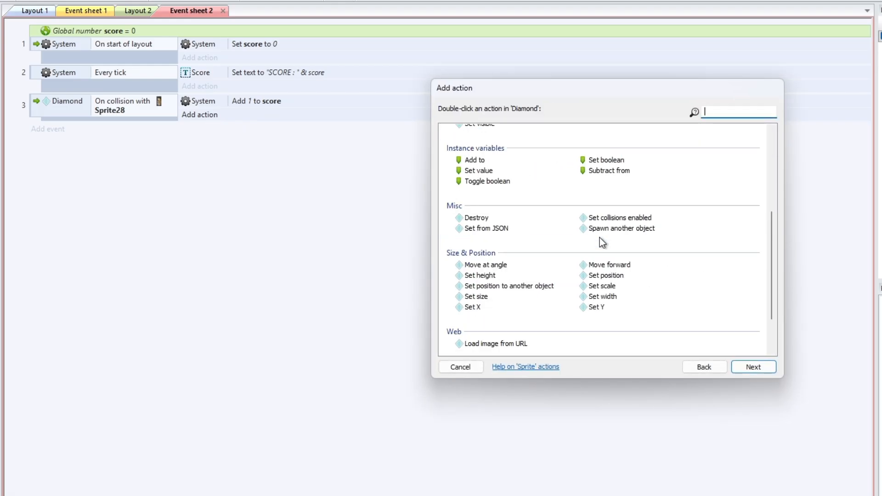
pyautogui.click(478, 219)
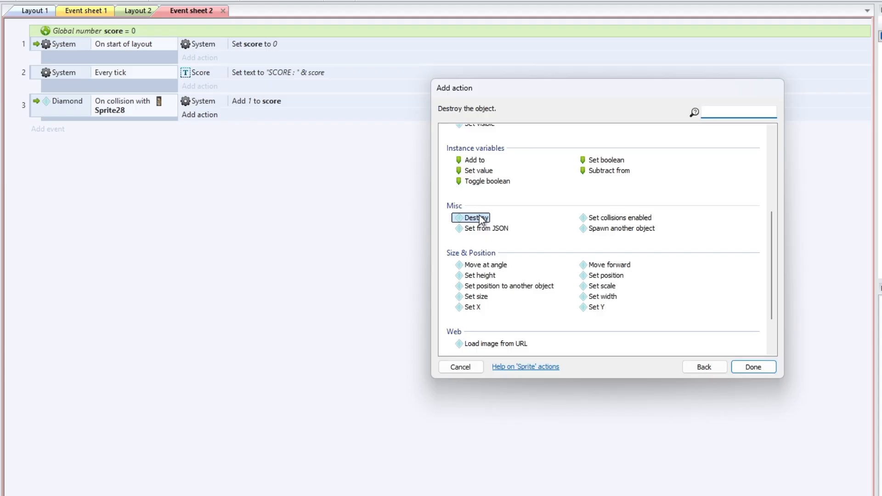
pyautogui.click(753, 368)
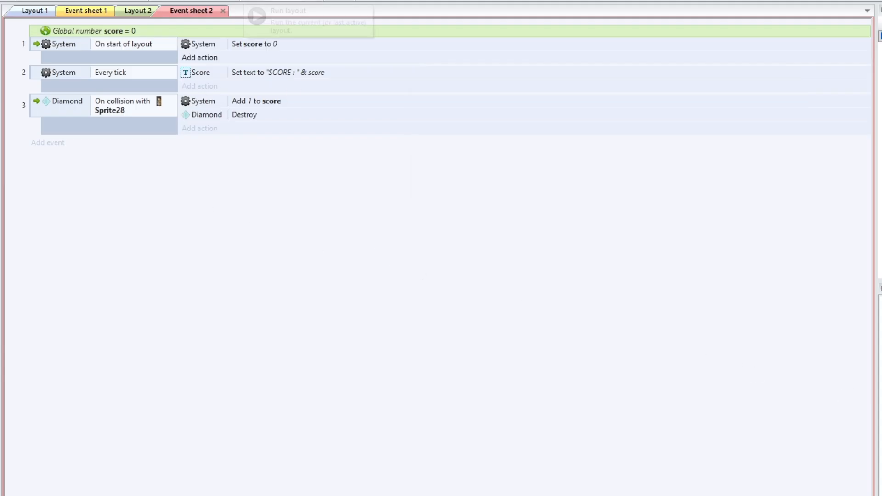
# Run the layout preview and steer the mouse player through the maze collecting diamonds to test the score
pyautogui.click(253, 0)
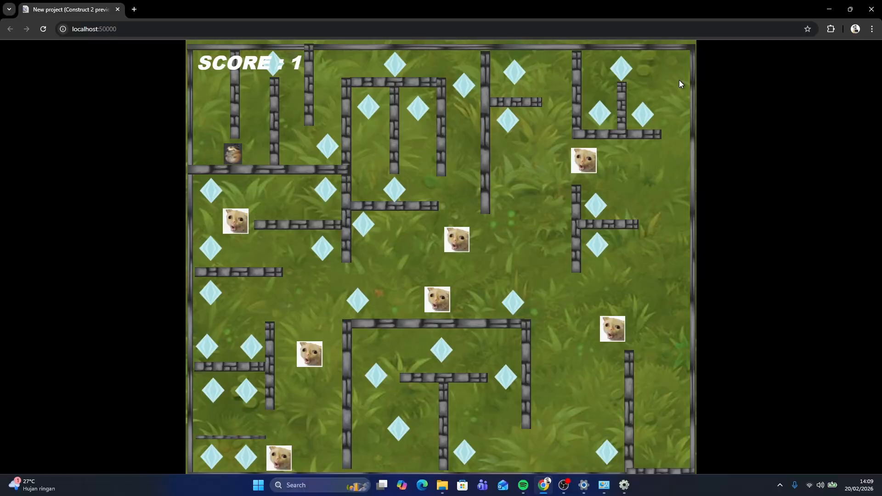
pyautogui.press('Right')
pyautogui.press('Up')
pyautogui.press('Right')
pyautogui.press('Down')
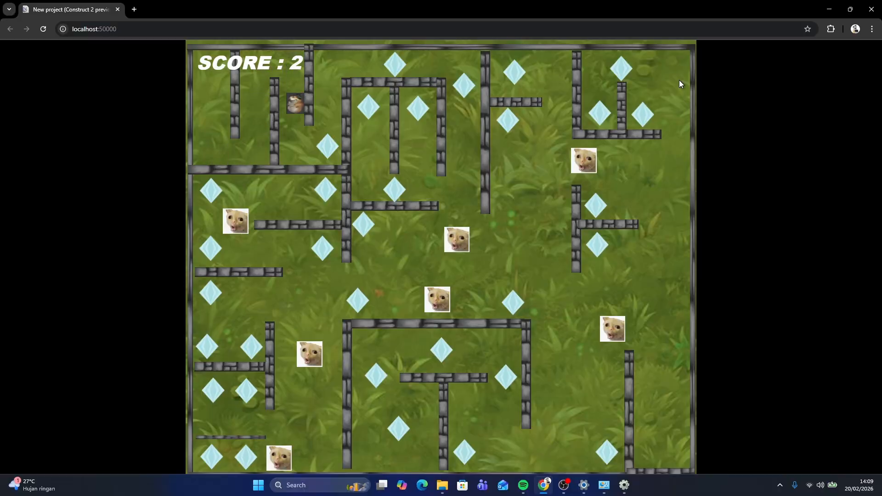
pyautogui.press('Right')
pyautogui.press('Up')
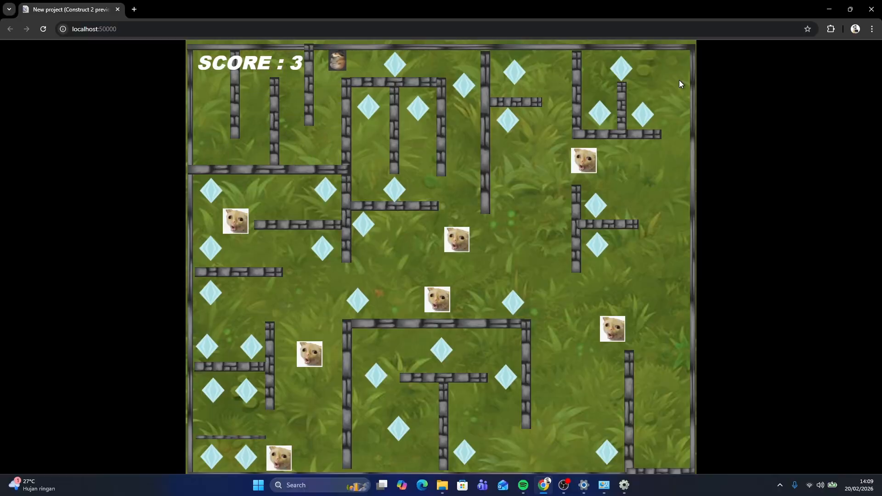
pyautogui.press('Right')
pyautogui.press('Right')
pyautogui.press('Down')
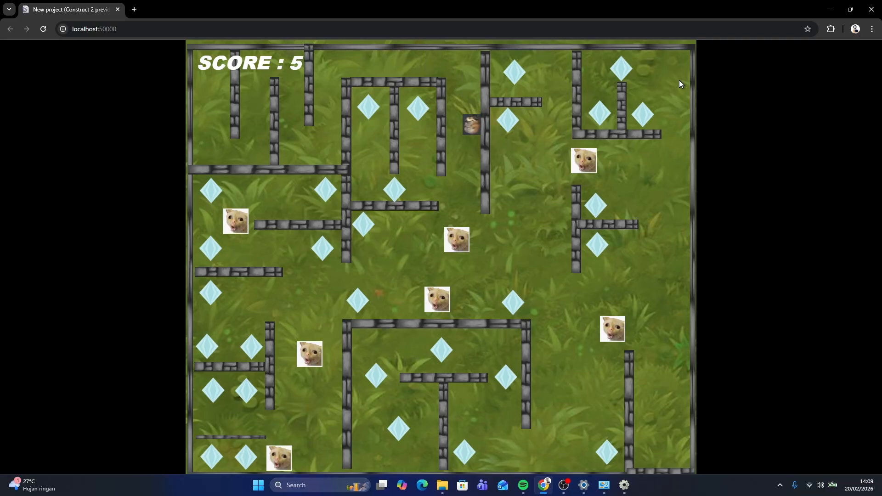
pyautogui.press('Down')
pyautogui.press('Left')
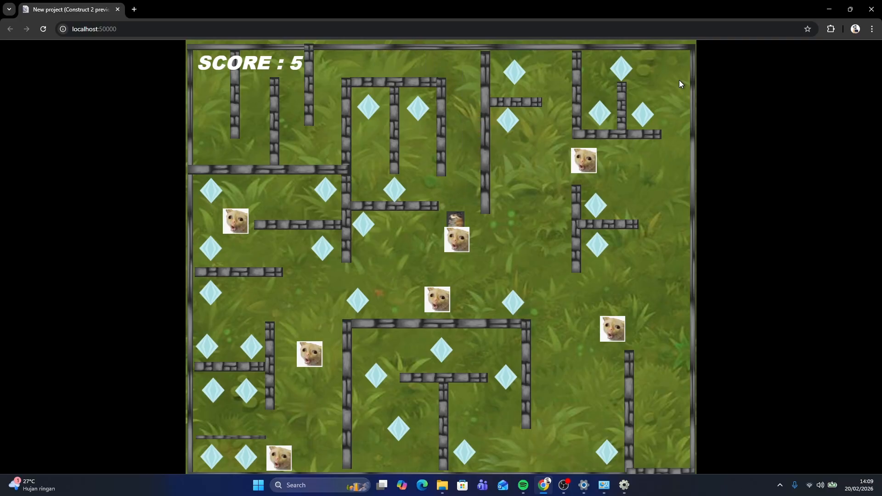
pyautogui.press('Up')
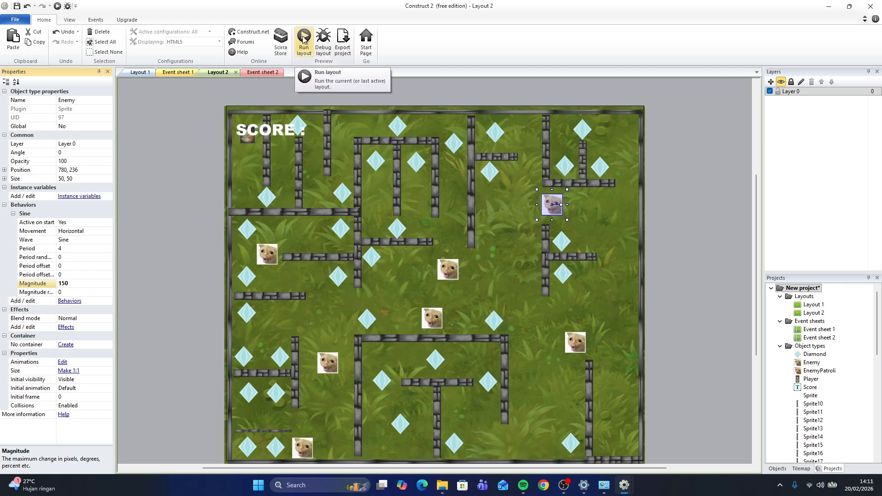
# Run the layout preview again and collect a few more diamonds to recheck the score counter
pyautogui.click(303, 39)
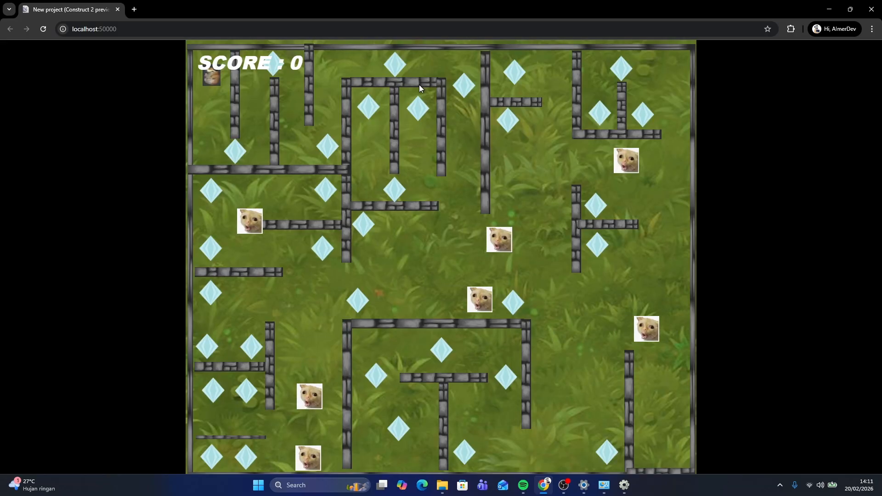
pyautogui.press('Down')
pyautogui.press('Right')
pyautogui.press('Up')
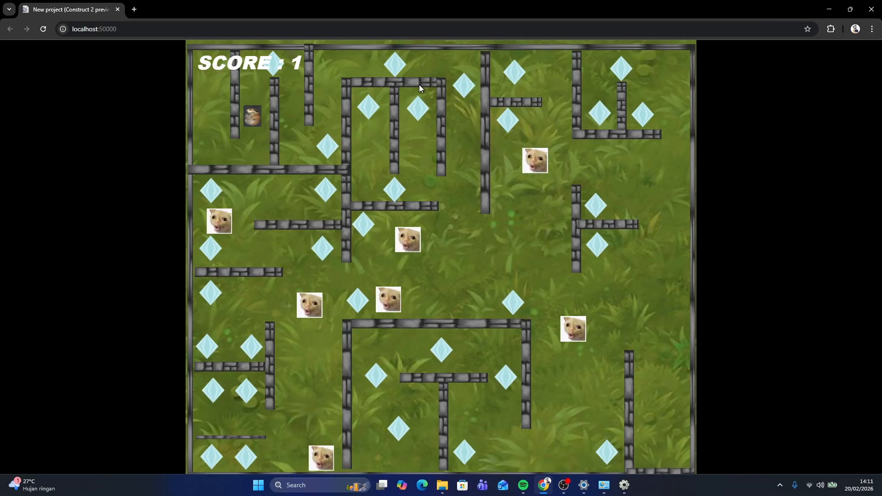
pyautogui.press('Right')
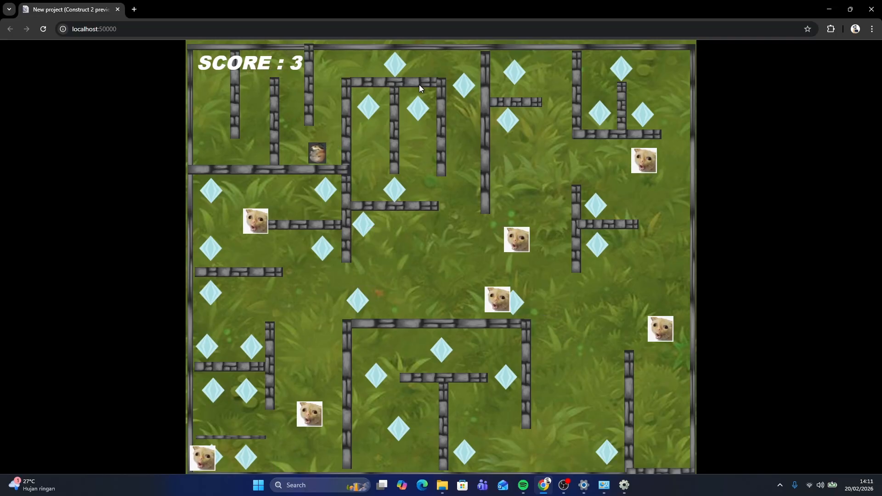
pyautogui.press('Up')
pyautogui.press('Right')
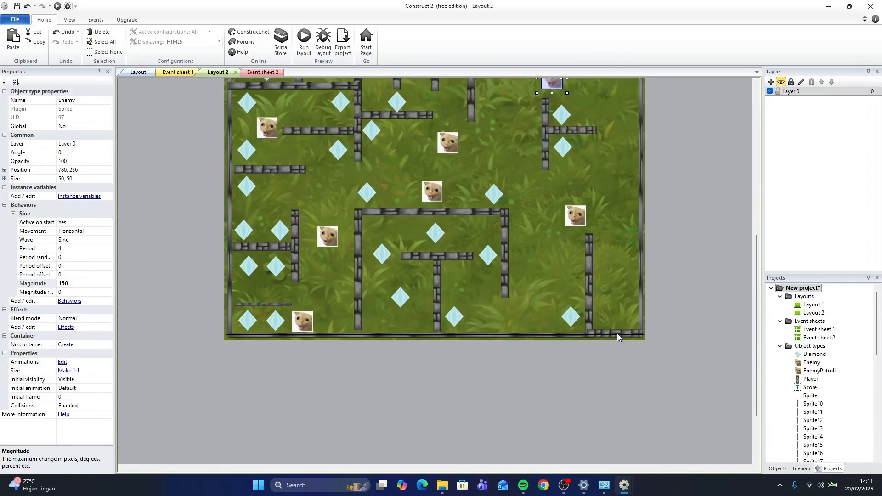
# Inspect the wall piece at the layout's bottom-right edge and a diamond in Layout 2's properties
pyautogui.click(617, 334)
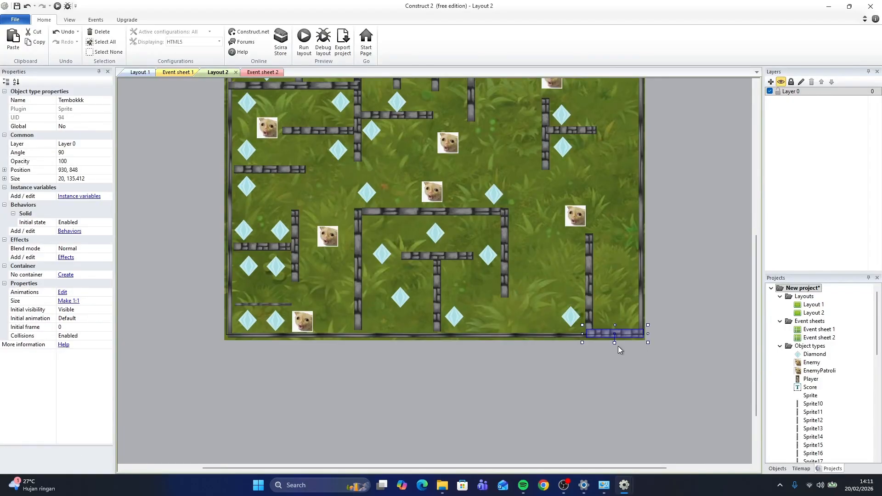
pyautogui.click(87, 101)
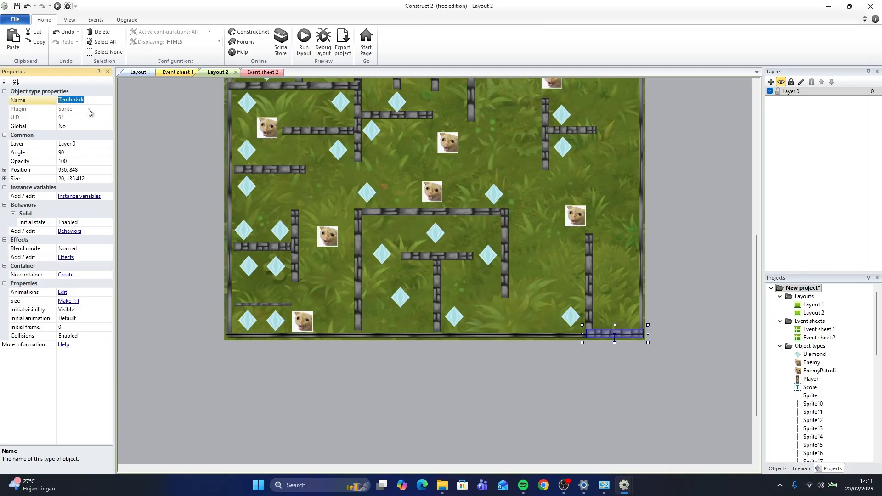
pyautogui.scroll(5, 275, 161)
pyautogui.scroll(-4, 460, 141)
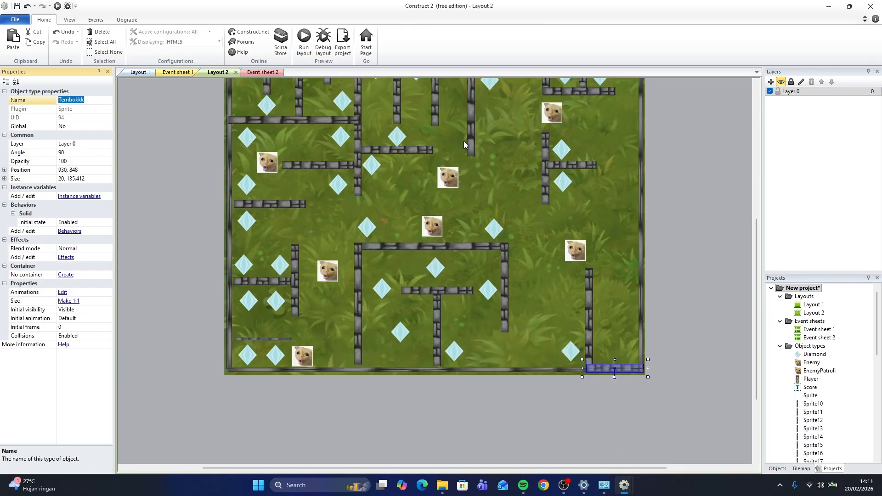
pyautogui.scroll(4, 497, 119)
pyautogui.scroll(-3, 528, 100)
pyautogui.scroll(2, 377, 147)
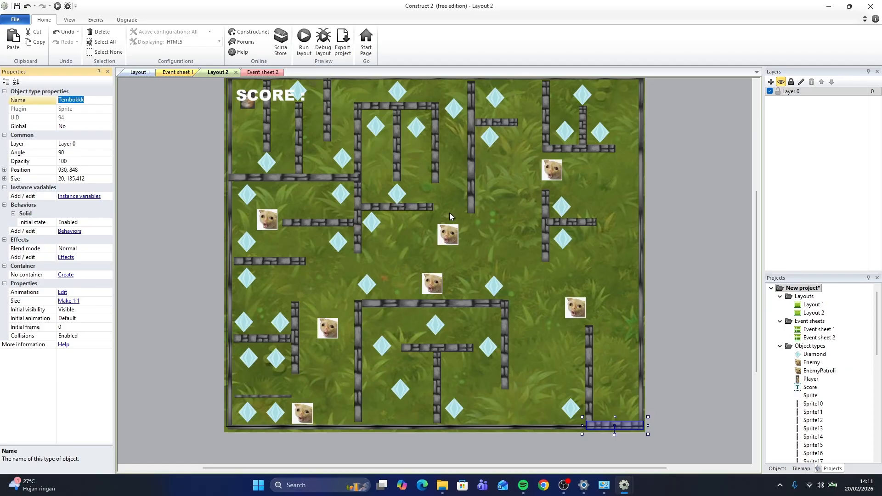
pyautogui.click(267, 163)
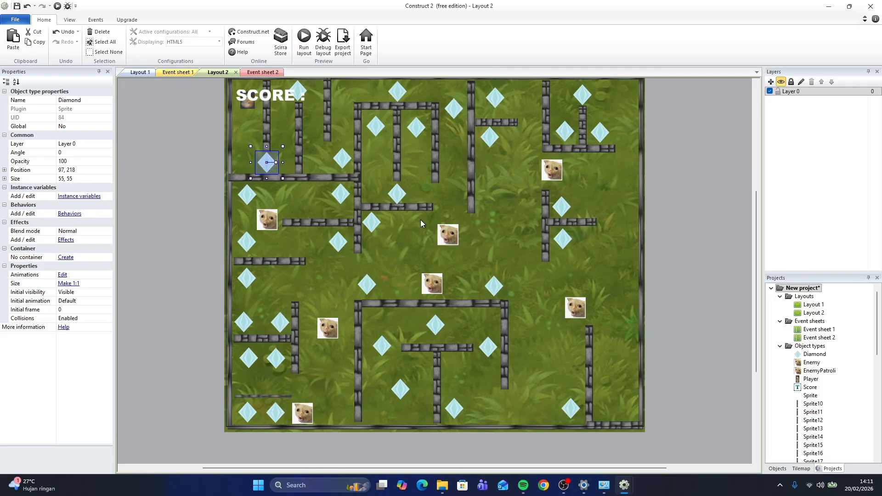
pyautogui.click(688, 162)
pyautogui.scroll(2, 688, 161)
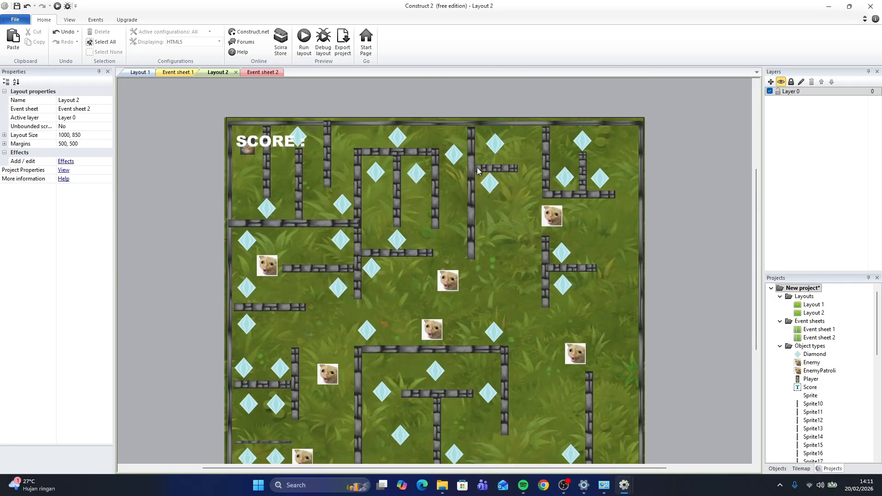
pyautogui.scroll(-3, 497, 174)
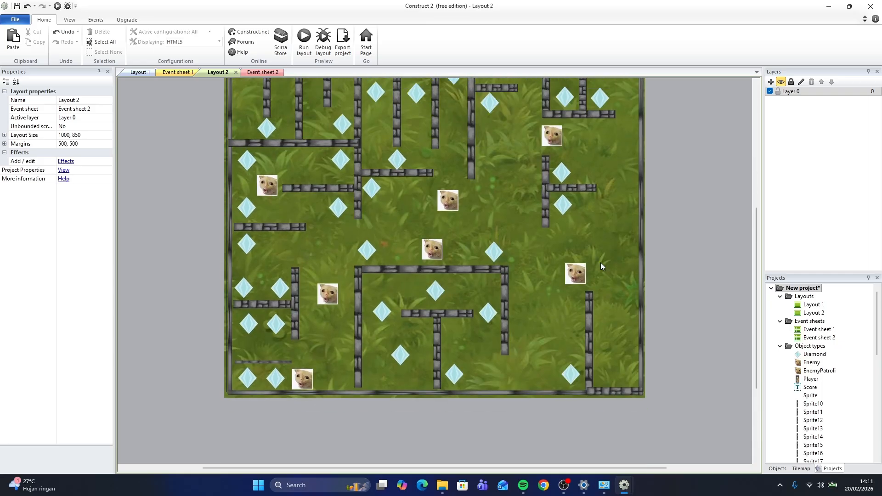
pyautogui.scroll(2, 624, 179)
pyautogui.scroll(-3, 677, 191)
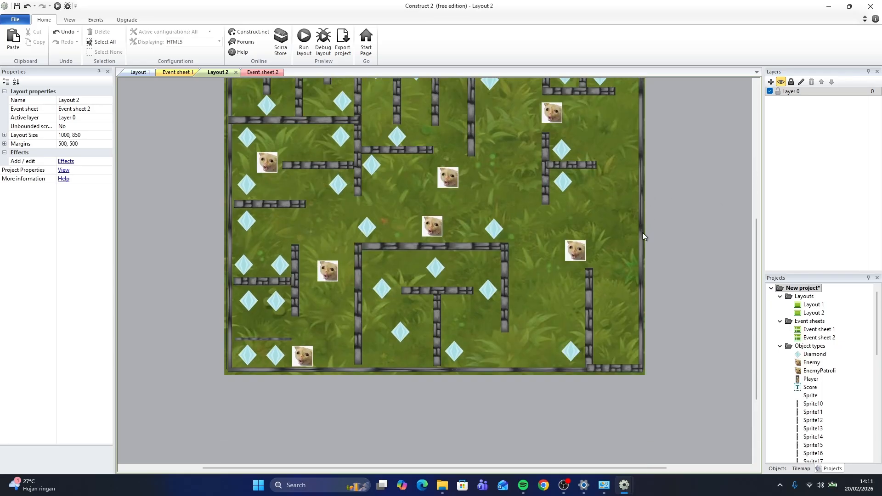
pyautogui.click(616, 367)
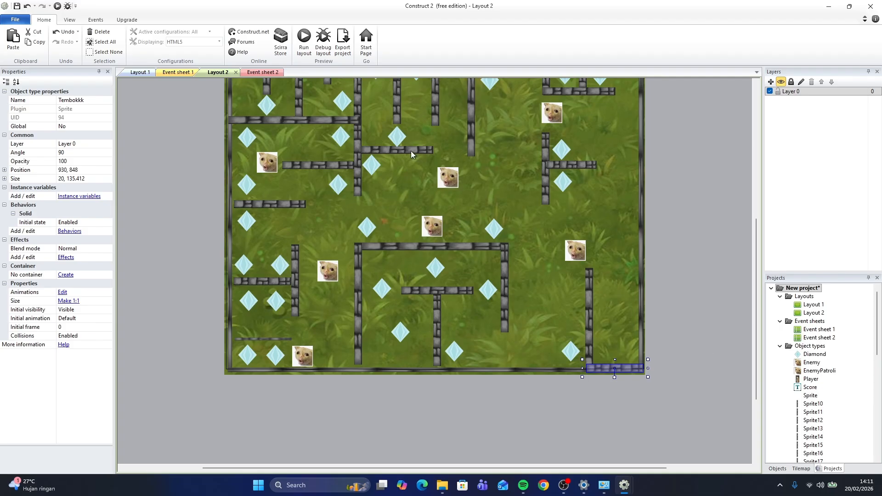
# In Event sheet 2, add a System Compare variable event checking score equal to 35
pyautogui.click(264, 72)
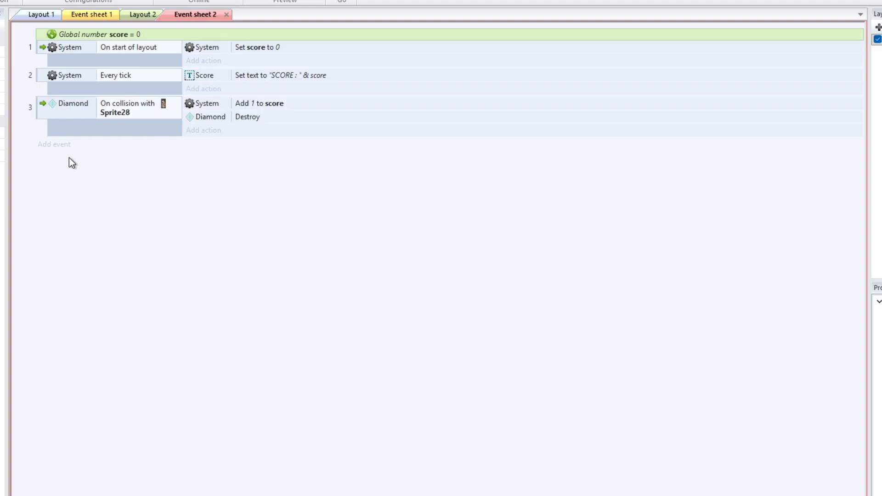
pyautogui.click(48, 145)
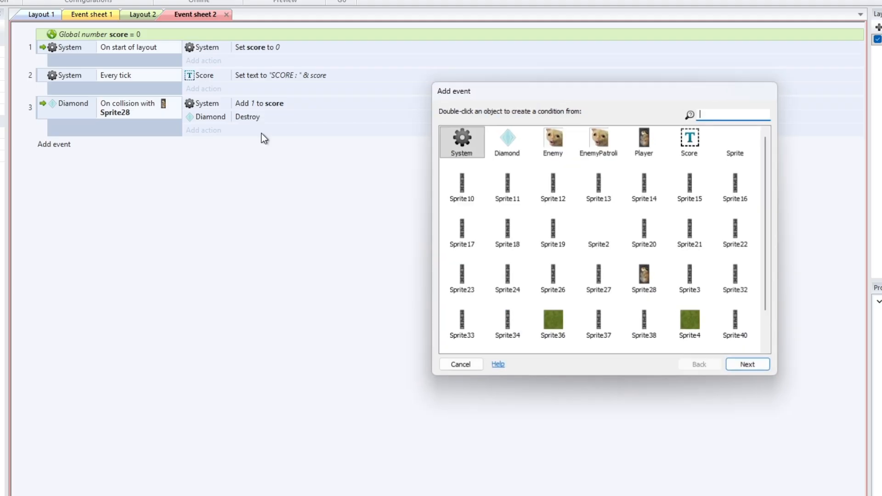
pyautogui.doubleClick(468, 135)
pyautogui.doubleClick(491, 257)
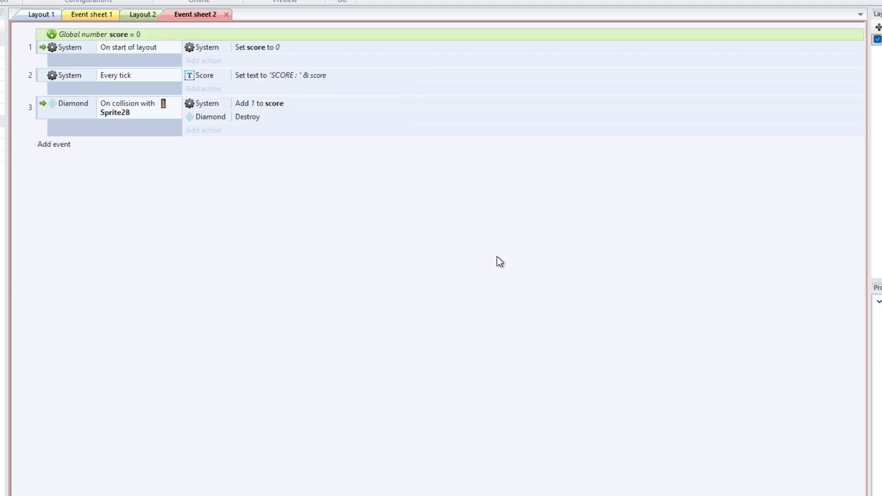
pyautogui.click(406, 257)
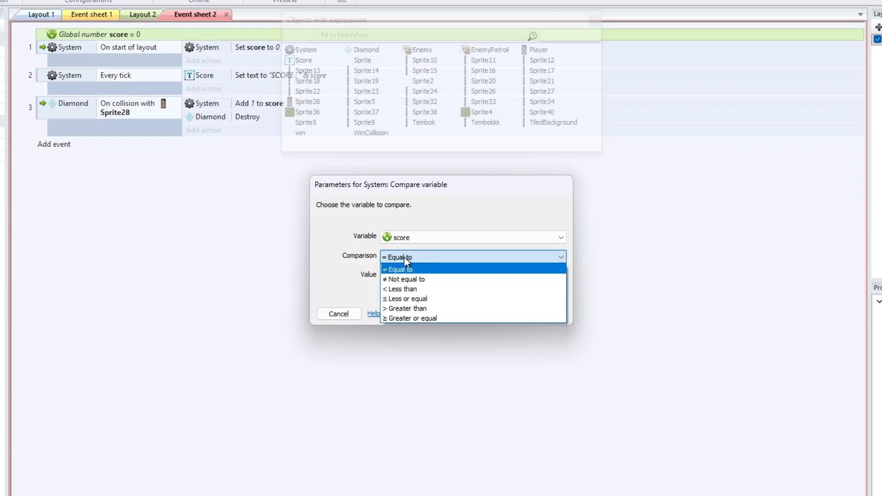
pyautogui.click(407, 256)
pyautogui.click(413, 274)
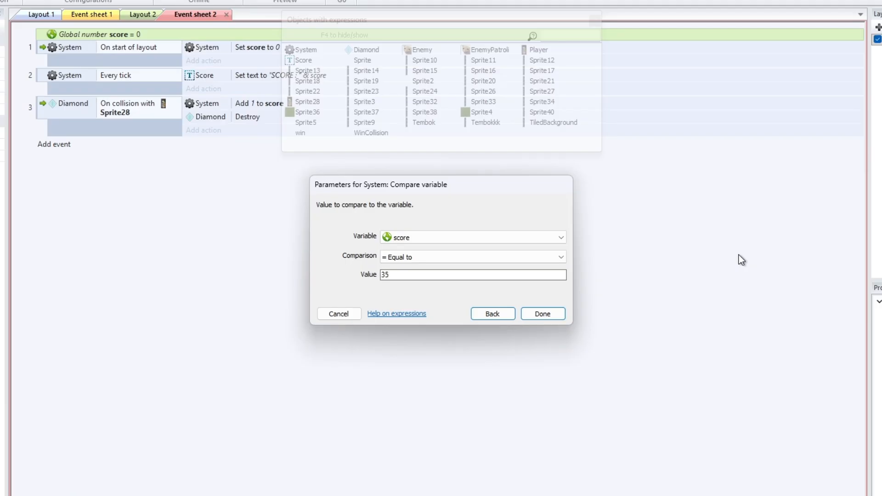
pyautogui.press('Return')
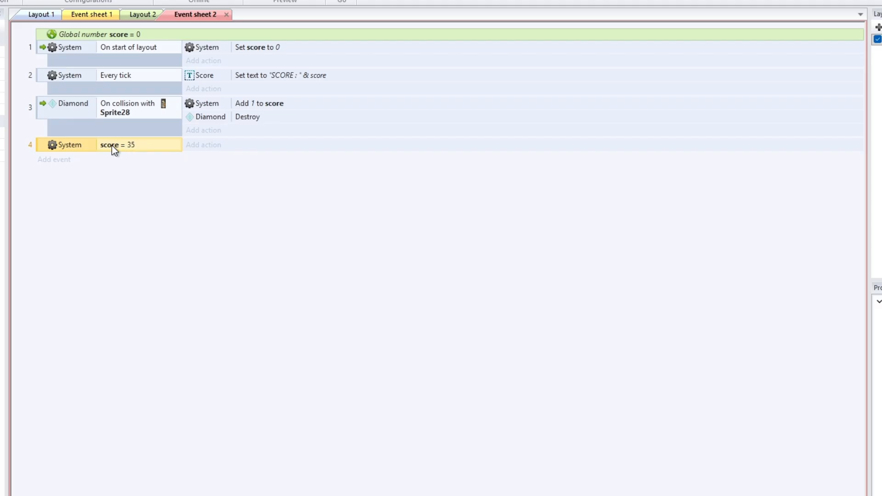
# Add a Destroy action for the Tembokkk wall to the score = 35 event
pyautogui.click(218, 147)
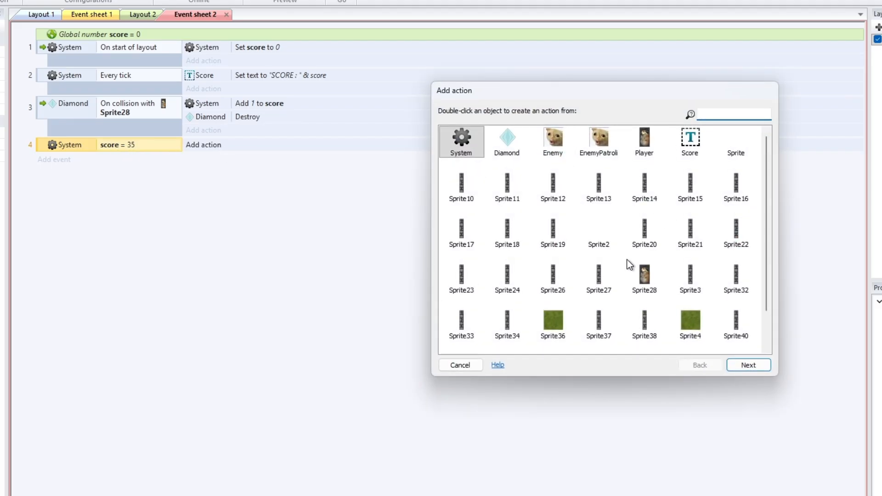
pyautogui.scroll(-1, 629, 266)
pyautogui.doubleClick(592, 330)
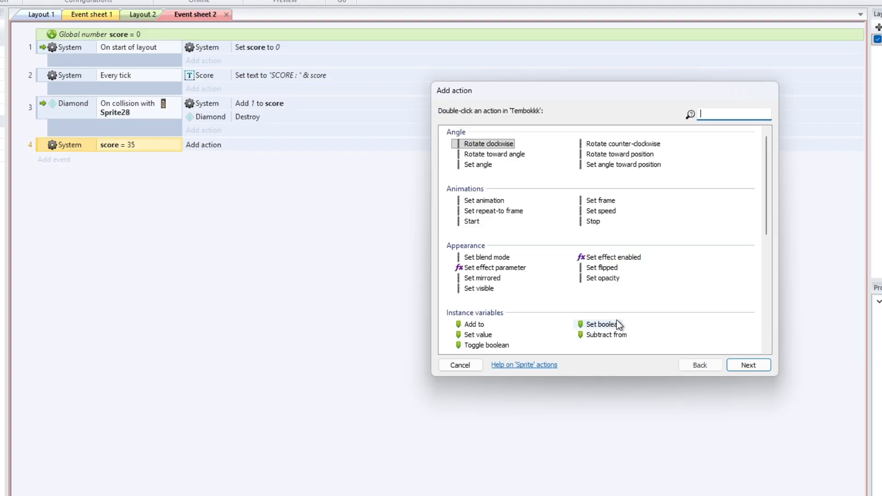
pyautogui.scroll(-5, 598, 276)
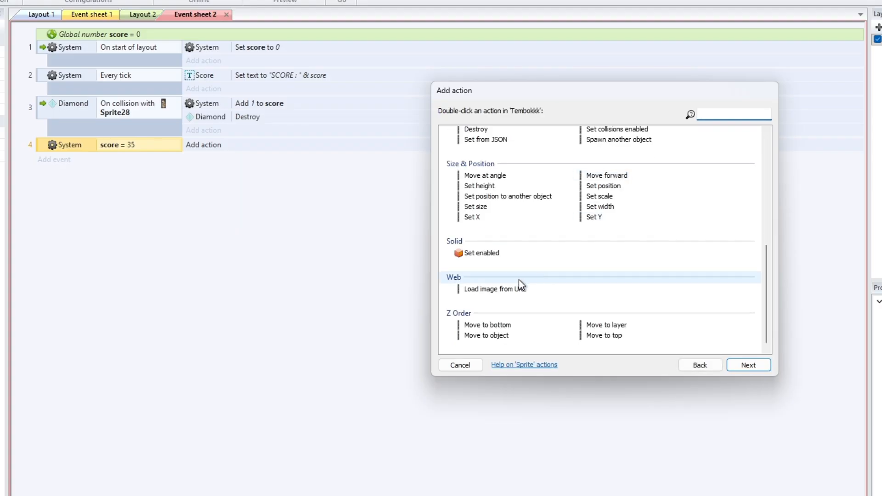
pyautogui.doubleClick(476, 129)
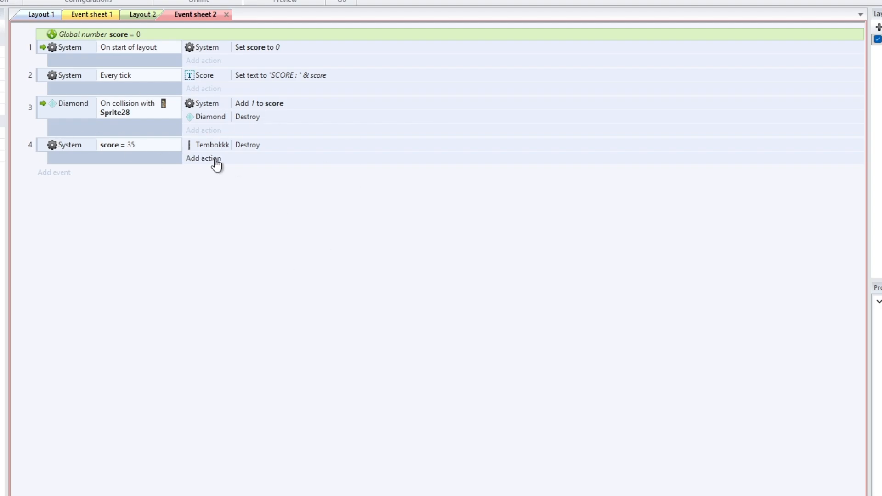
# Add an event where Player colliding with EnemyPatroli triggers the System Restart layout action
pyautogui.click(56, 172)
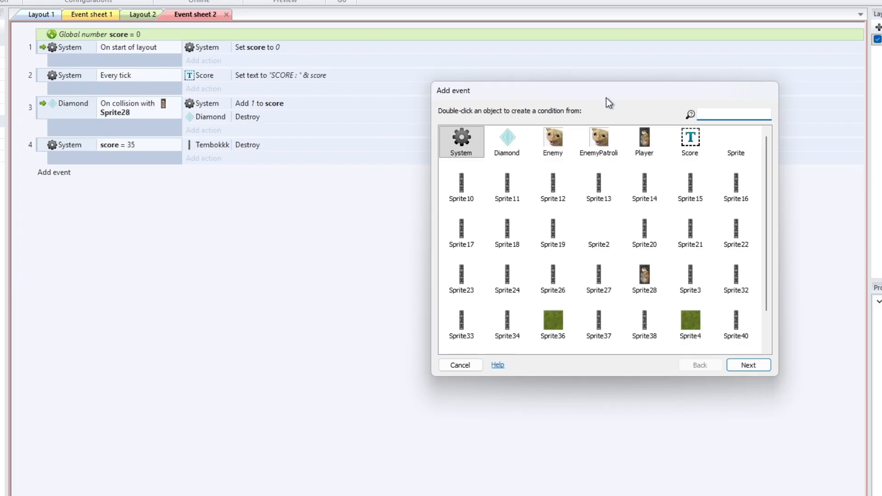
pyautogui.doubleClick(645, 140)
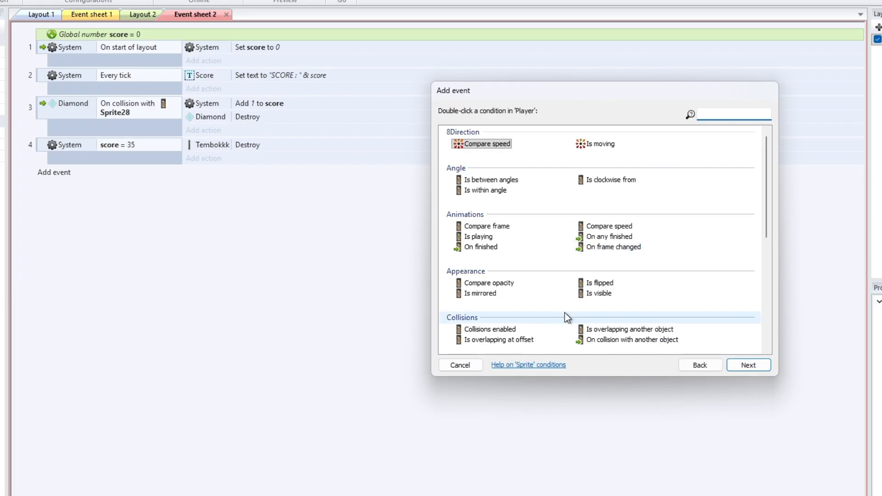
pyautogui.scroll(-3, 589, 309)
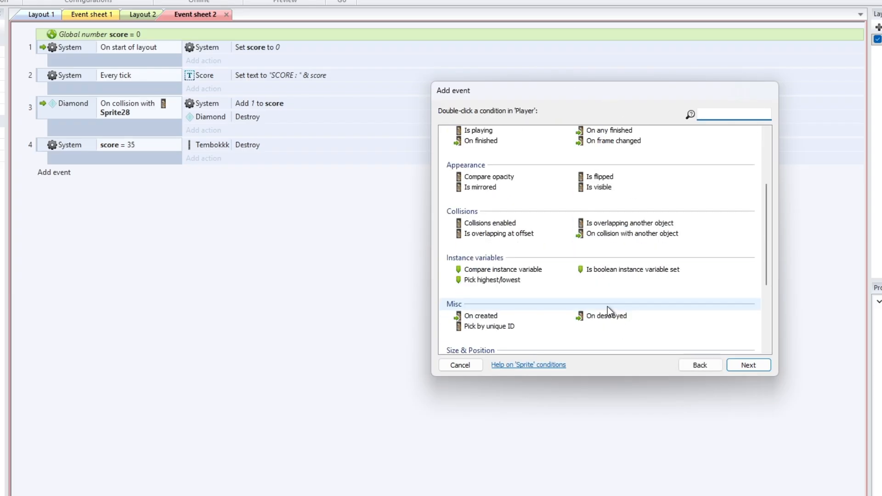
pyautogui.doubleClick(603, 236)
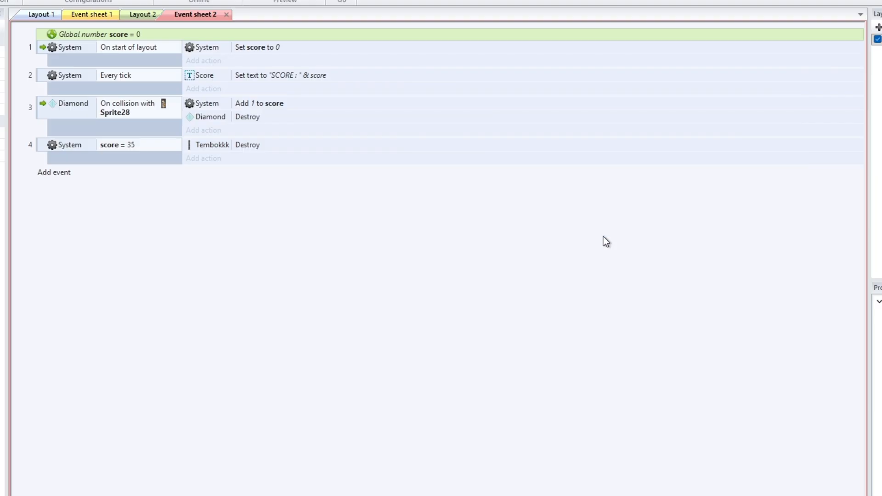
pyautogui.click(462, 242)
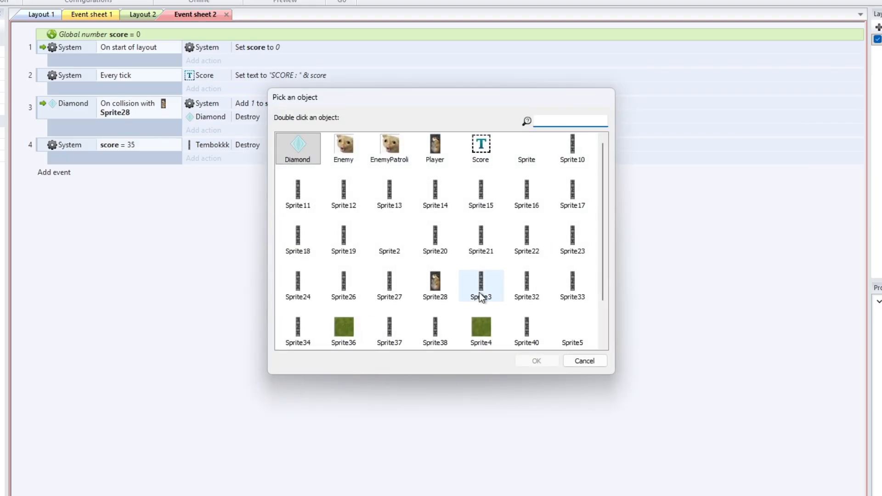
pyautogui.doubleClick(394, 149)
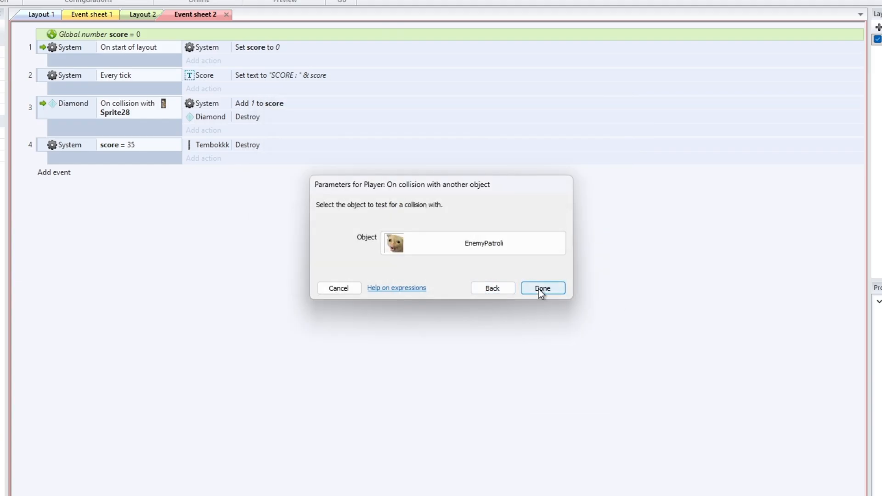
pyautogui.click(543, 289)
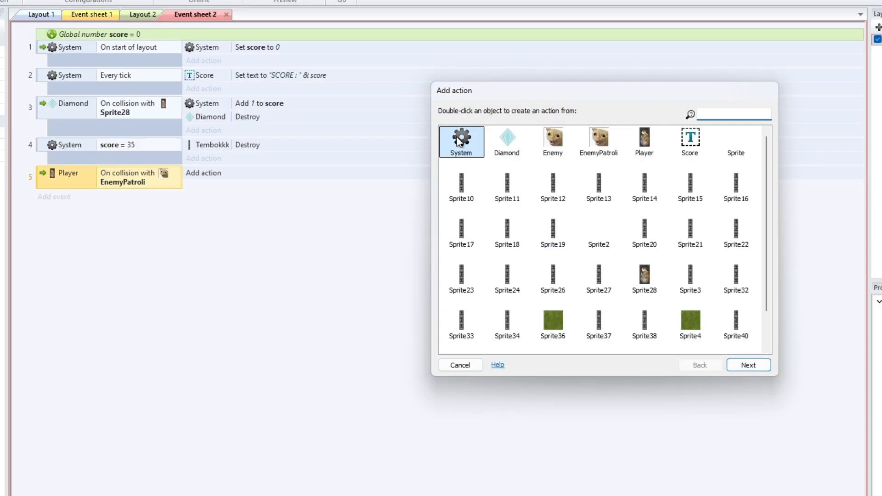
pyautogui.doubleClick(458, 139)
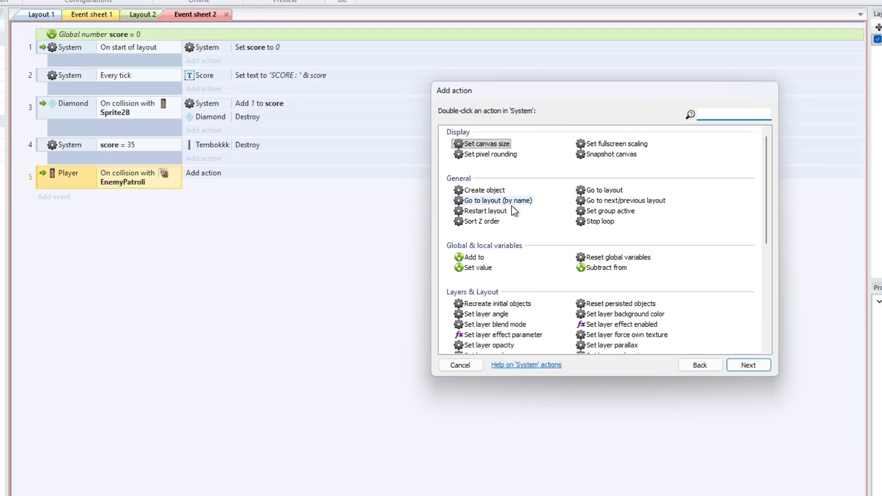
pyautogui.doubleClick(497, 211)
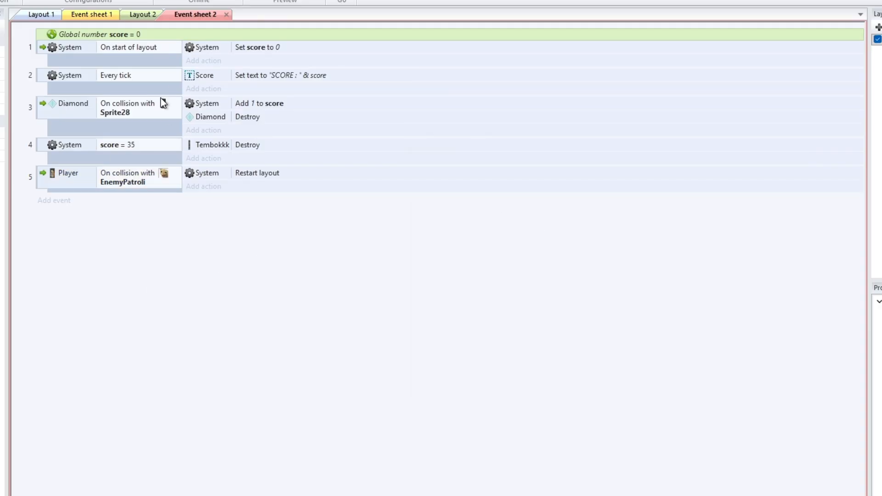
pyautogui.click(129, 174)
pyautogui.click(136, 90)
pyautogui.click(123, 60)
pyautogui.click(104, 88)
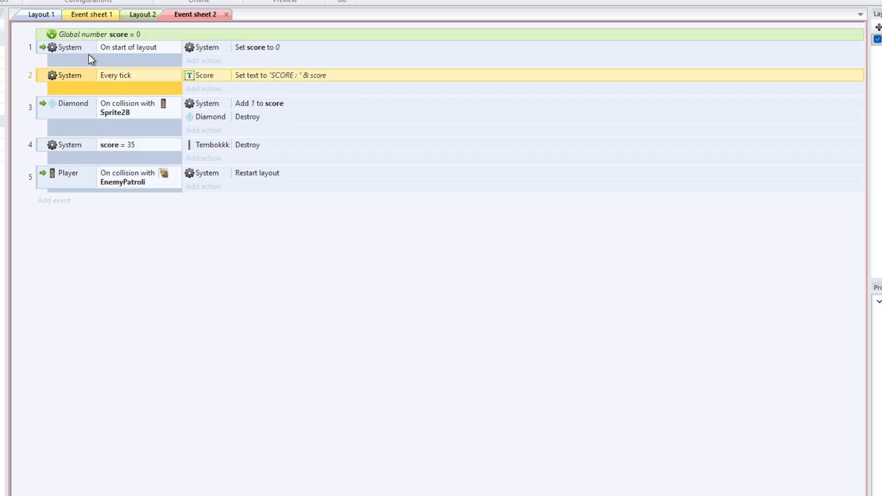
pyautogui.click(85, 127)
# Run the layout preview and steer the mouse player to collect diamonds until the score reaches 35, testing the wall removal
pyautogui.click(56, 200)
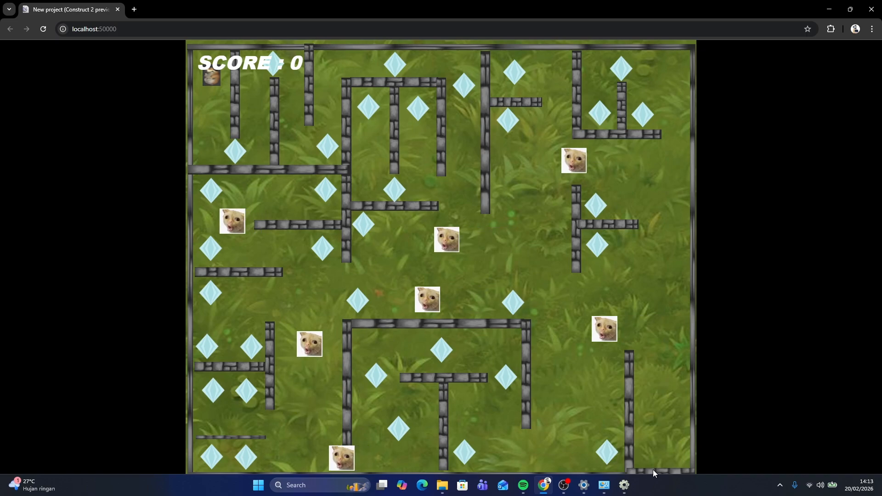
pyautogui.press('Down')
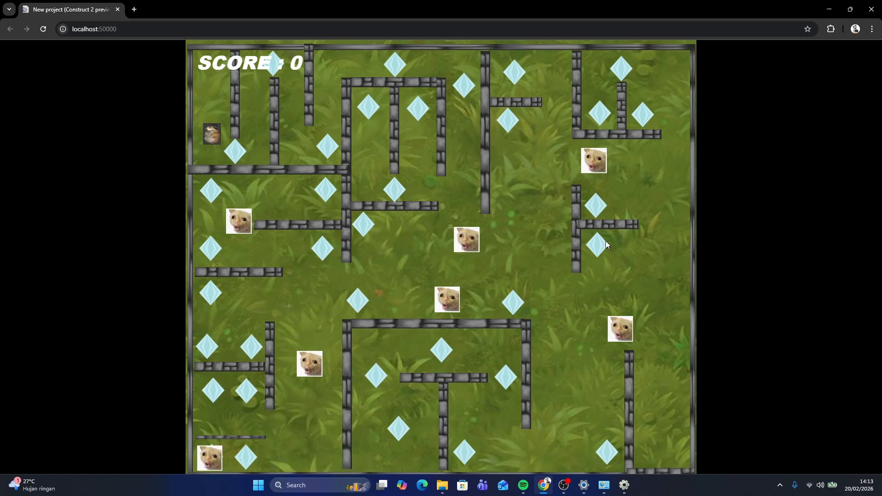
pyautogui.press('Right')
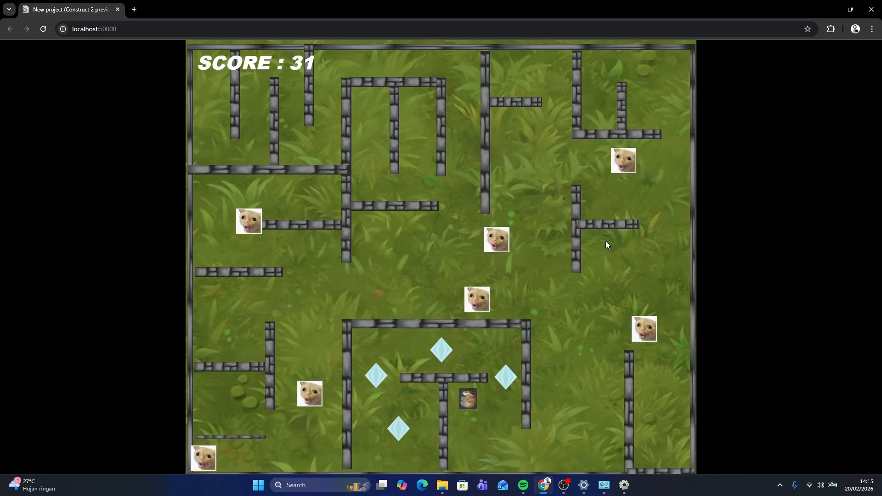
pyautogui.press('Right')
pyautogui.press('Up')
pyautogui.press('Left')
pyautogui.press('Left')
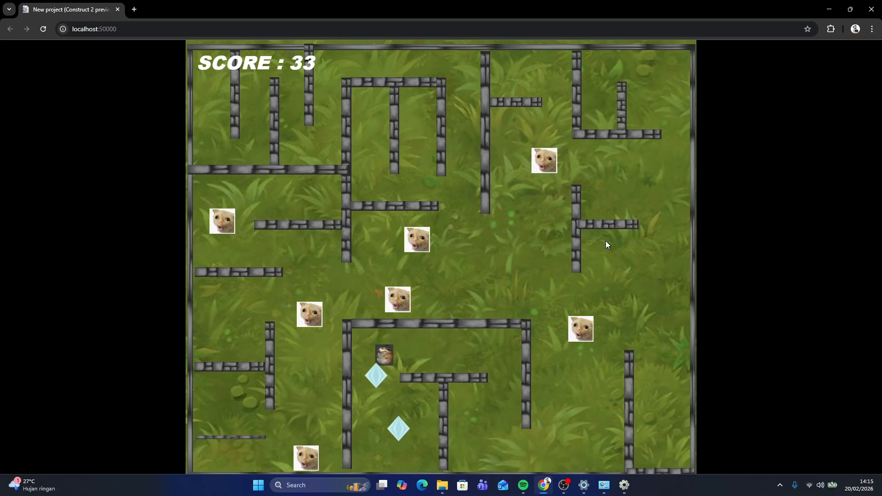
pyautogui.press('Down')
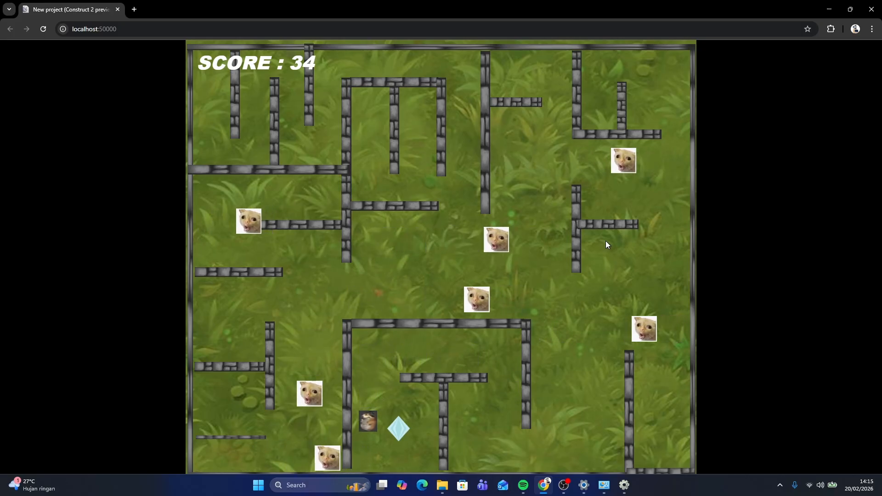
pyautogui.press('Right')
pyautogui.press('Left')
pyautogui.press('Up')
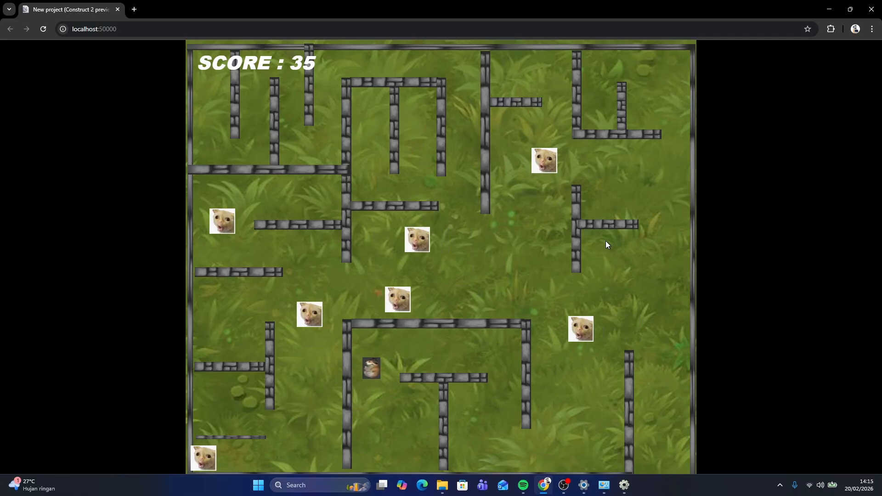
pyautogui.press('Right')
pyautogui.press('Down')
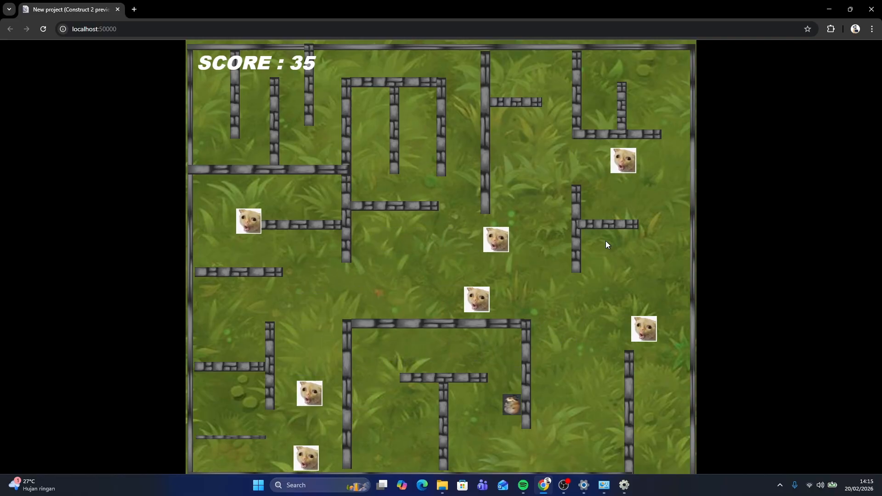
pyautogui.press('Right')
pyautogui.press('Up')
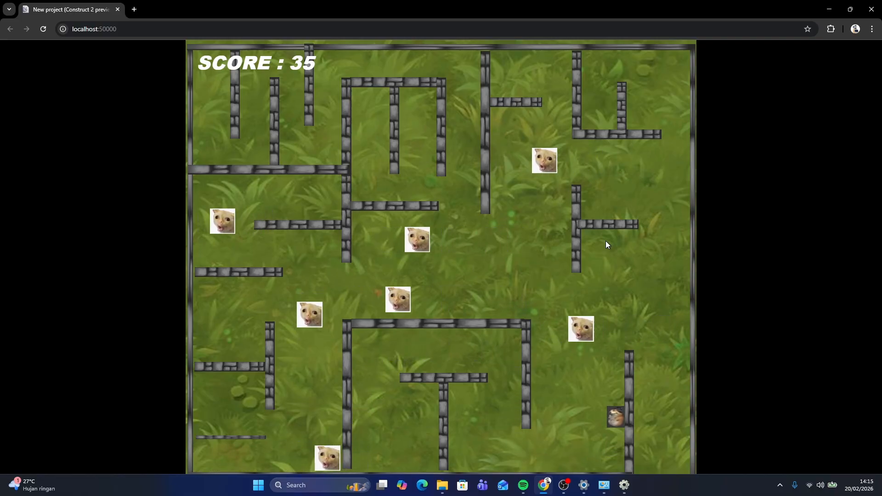
pyautogui.press('Right')
pyautogui.press('Down')
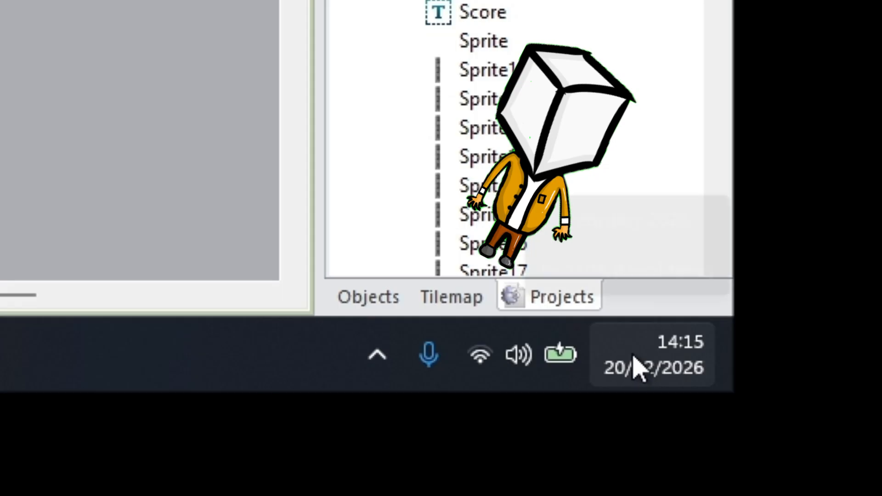
pyautogui.moveTo(861, 486)
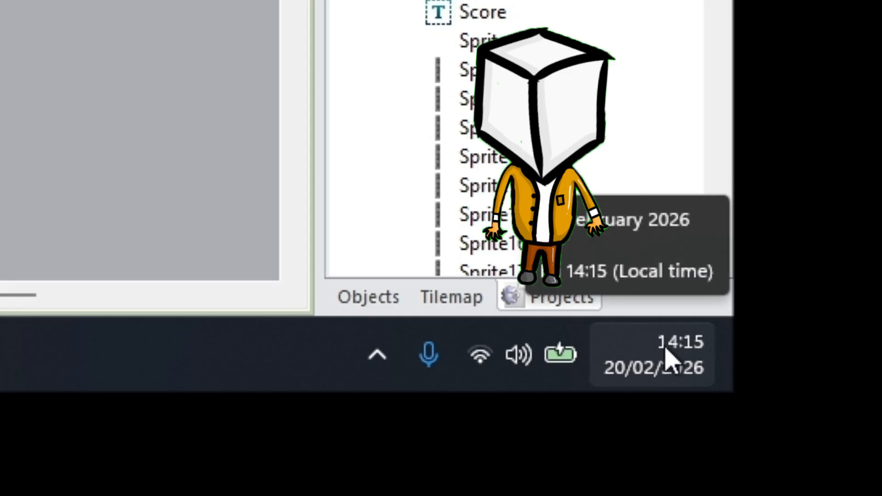